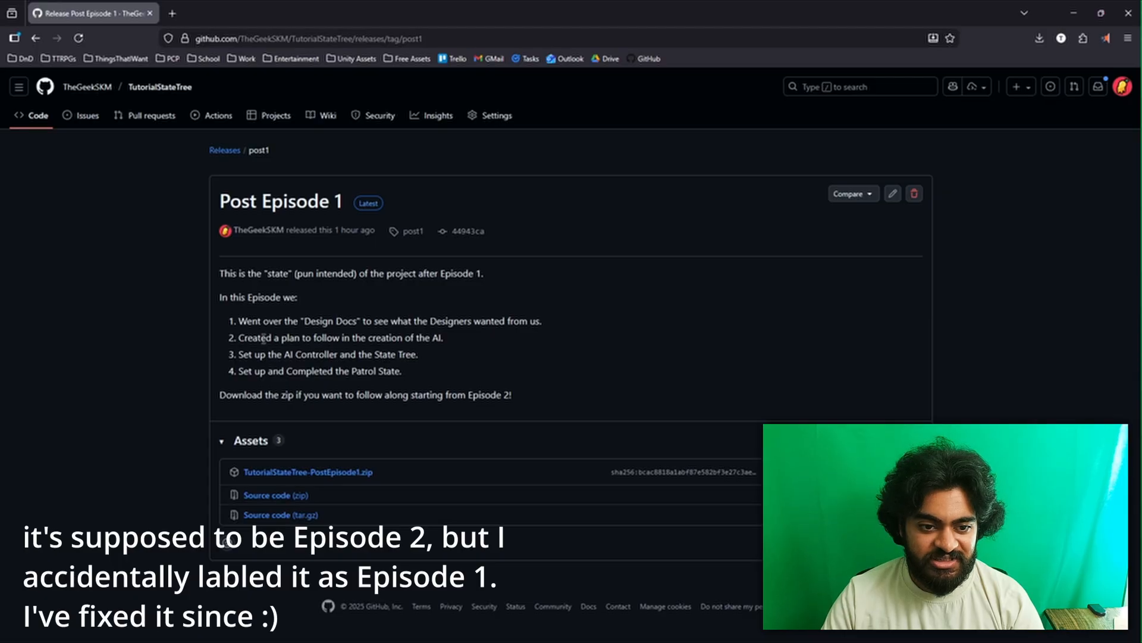
Read through the release notes for Post Episode 1, focusing on the Patrol State, AI Controller and State Tree items
drag(288, 367, 402, 371)
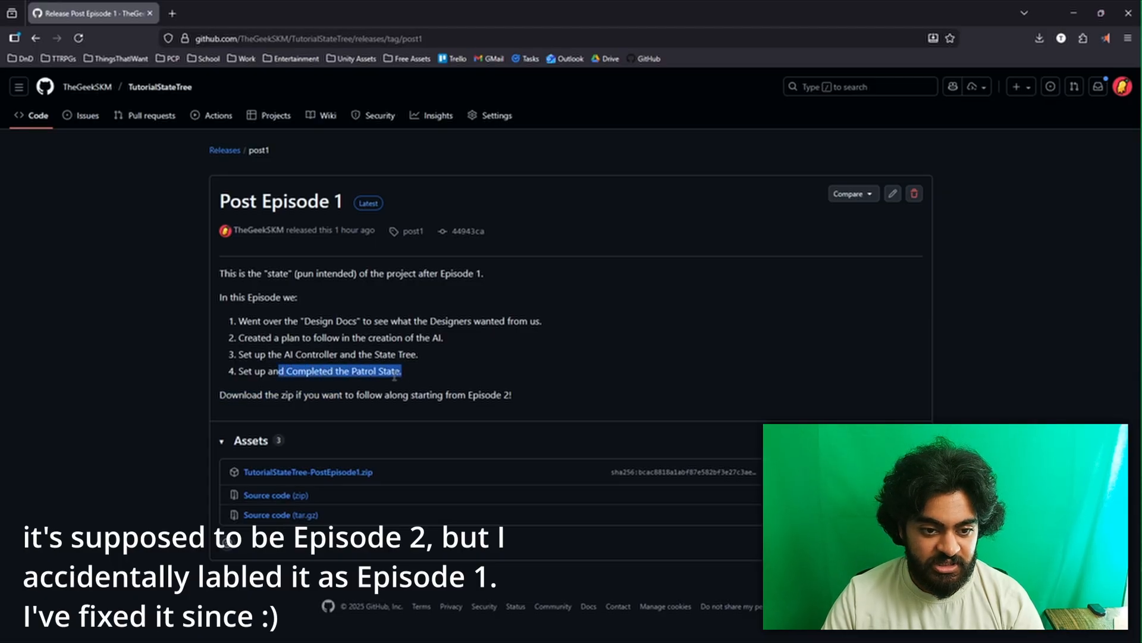
click(288, 366)
drag(291, 355, 397, 355)
click(409, 354)
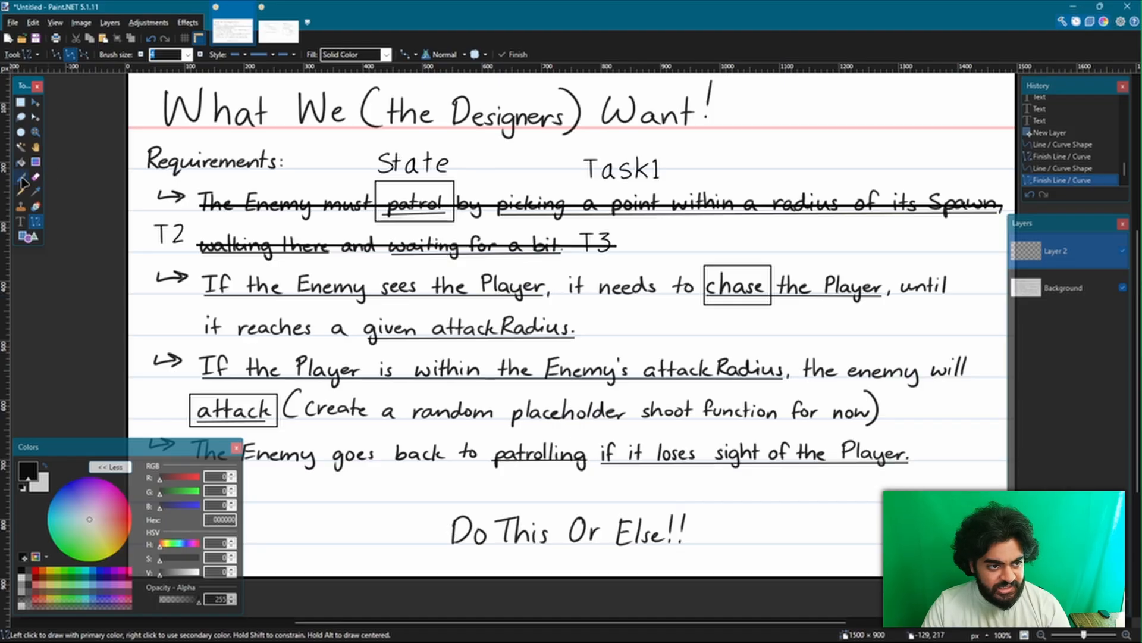
Draw a rectangle around the word "sees" in the requirement about the enemy seeing the player
click(27, 238)
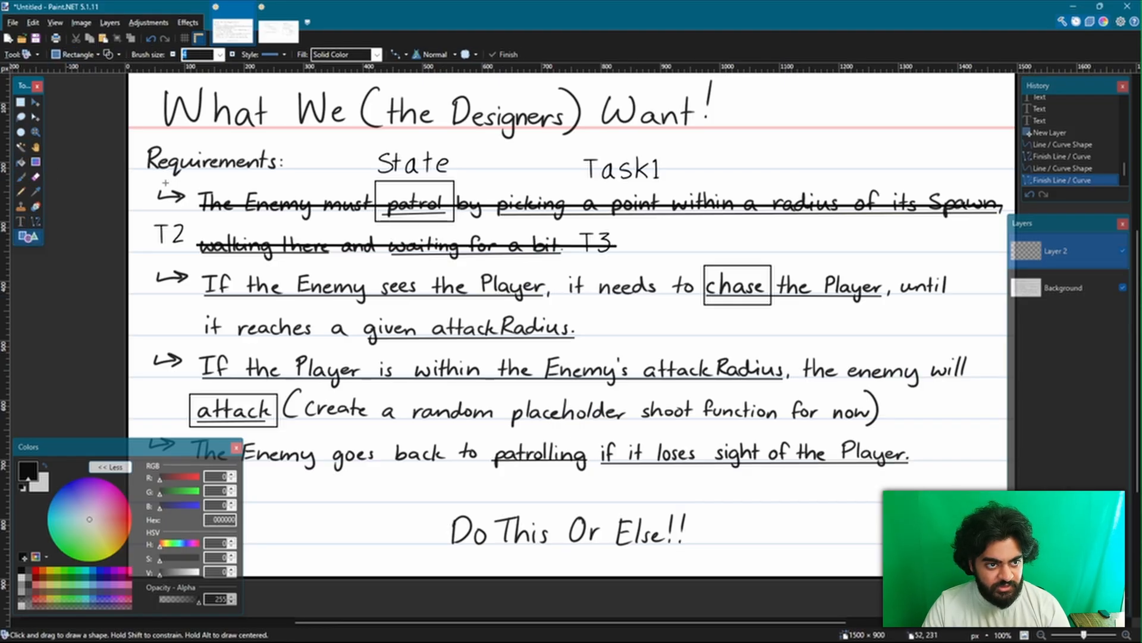
drag(376, 272, 423, 305)
click(447, 291)
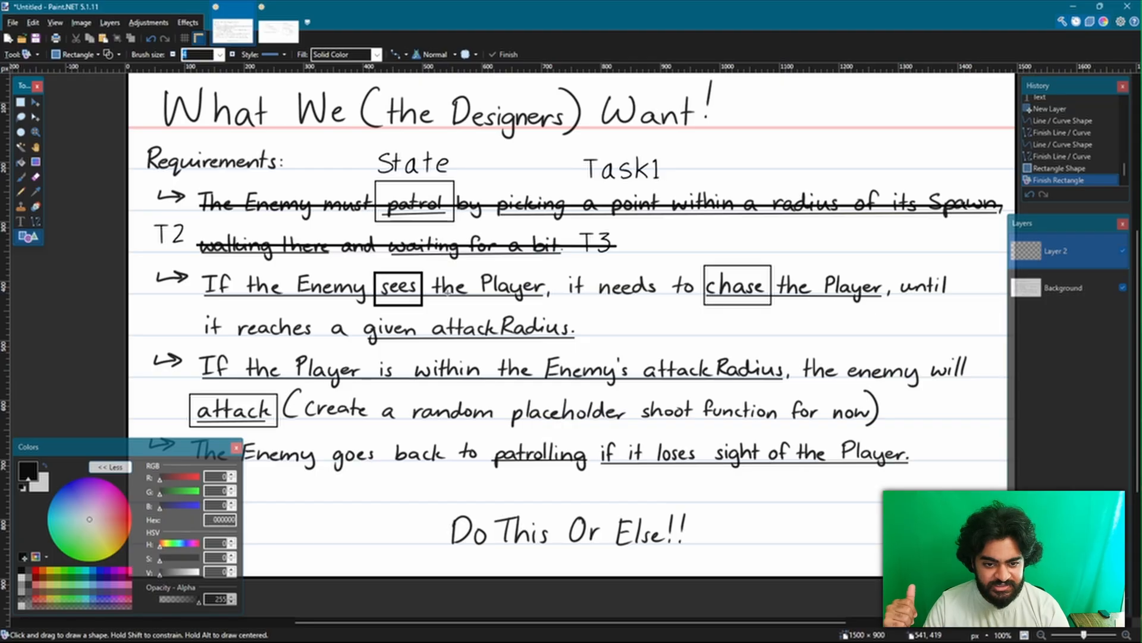
Draw a line with an arrow end cap, about 78 pixels long, pointing to the requirement about seeing the player
key(o)
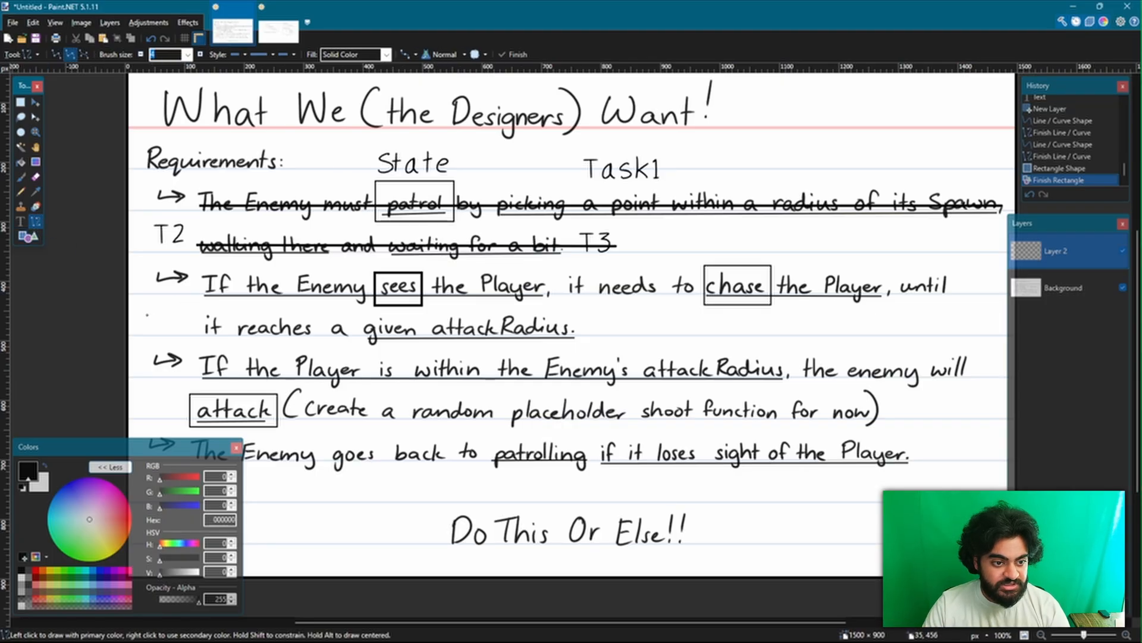
drag(147, 315, 188, 294)
click(289, 54)
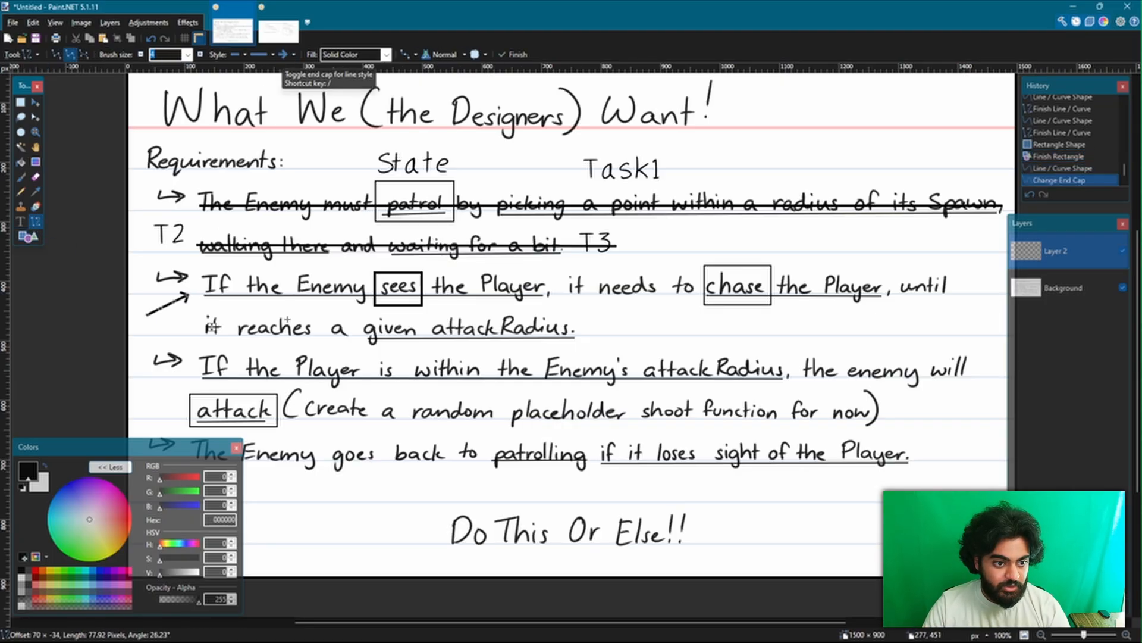
click(310, 82)
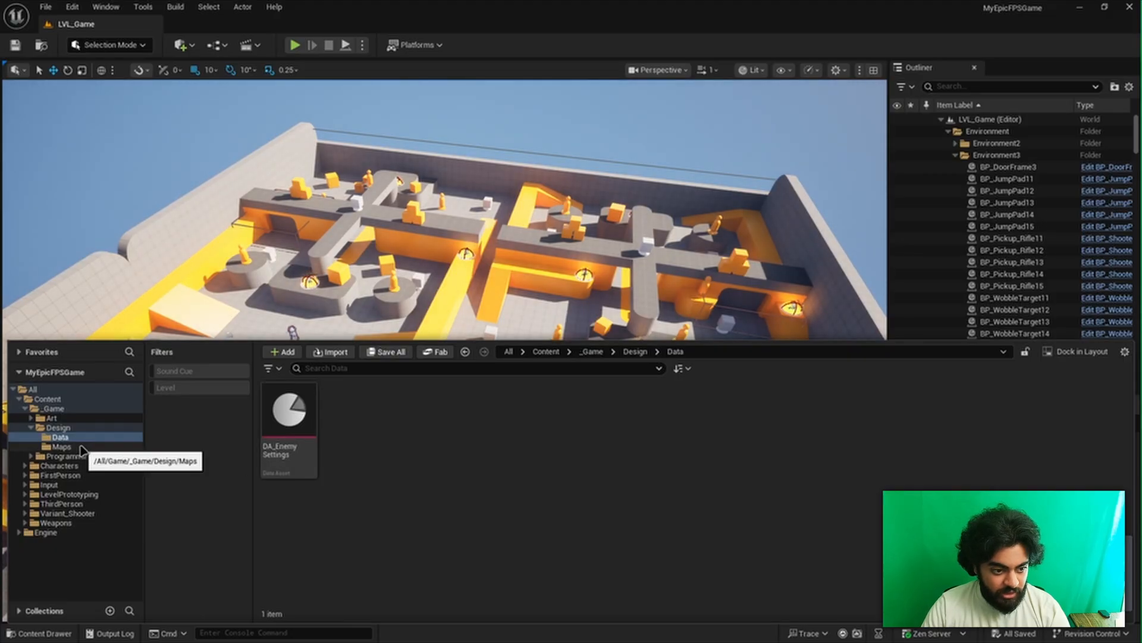
Open the ST_Enemy state tree from the project's Programming folder
click(69, 457)
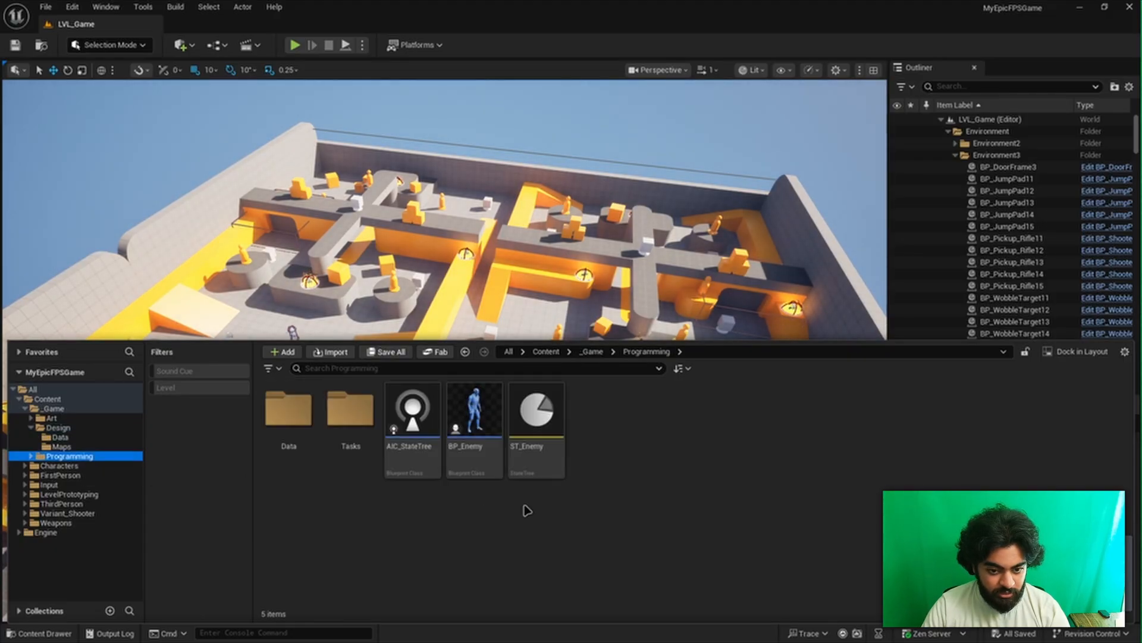
click(534, 460)
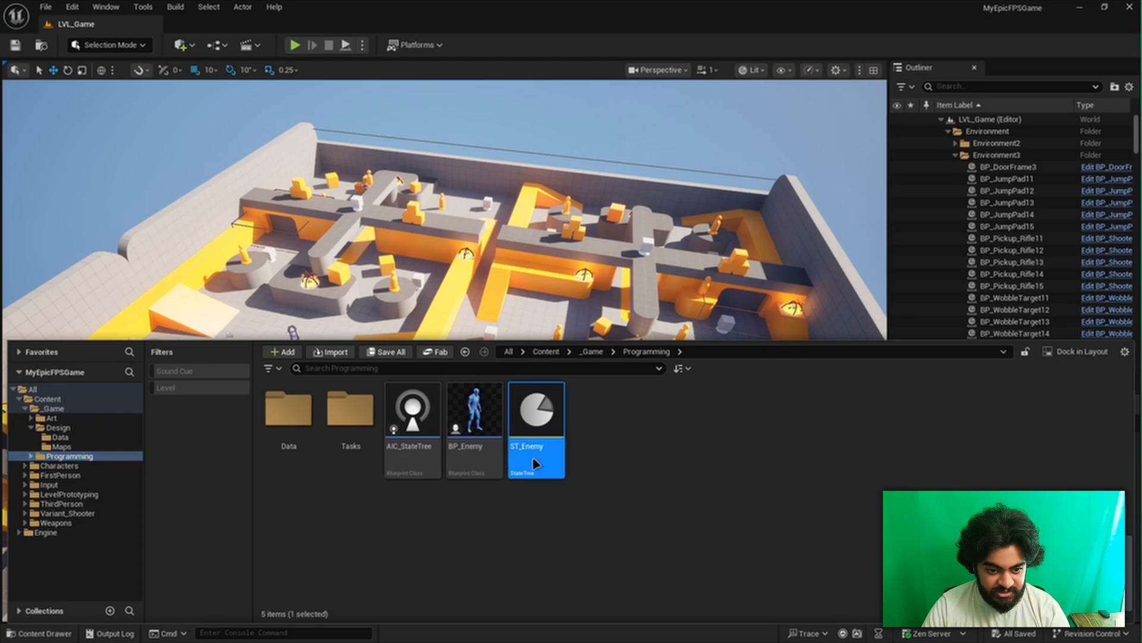
double_click(535, 464)
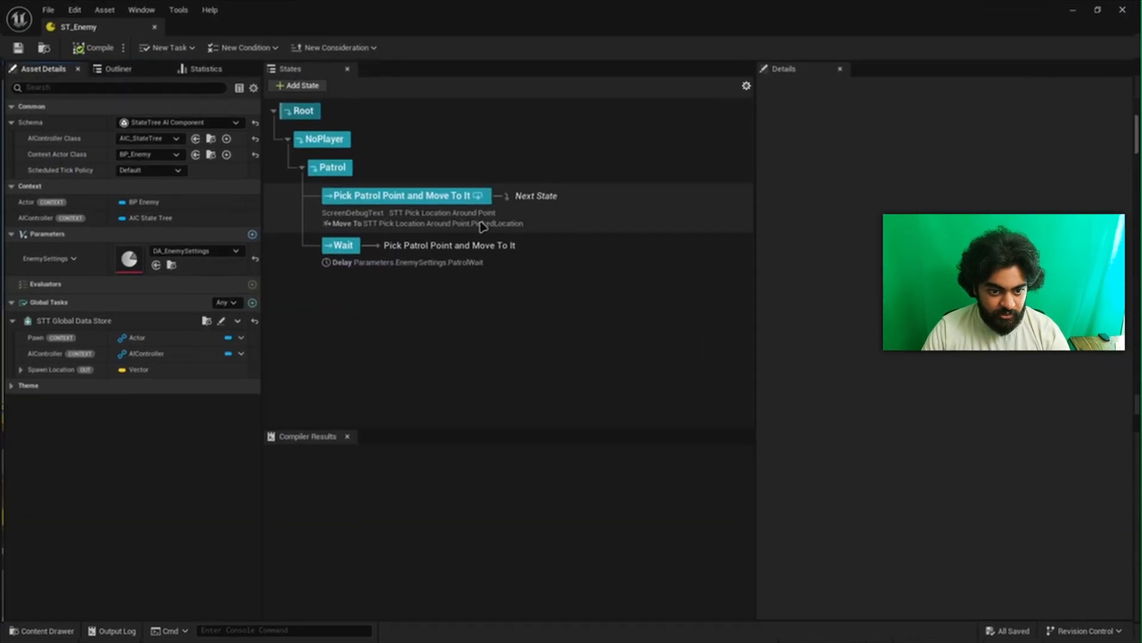
Add a child state named FoundPlayer under Root
right_click(310, 113)
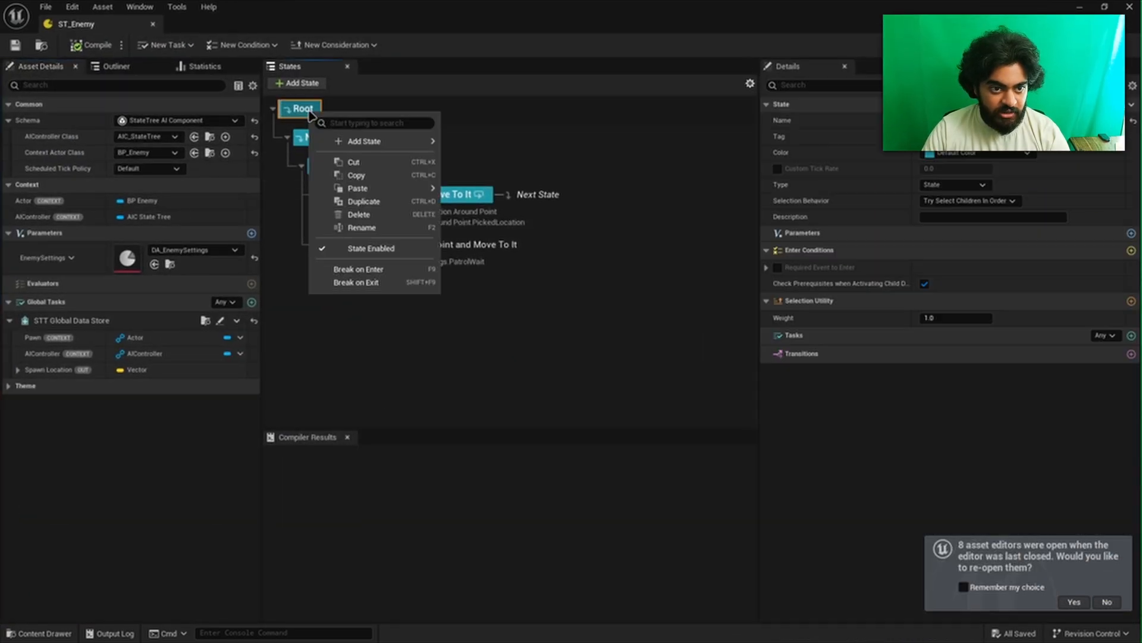
mouse_move(369, 141)
click(484, 158)
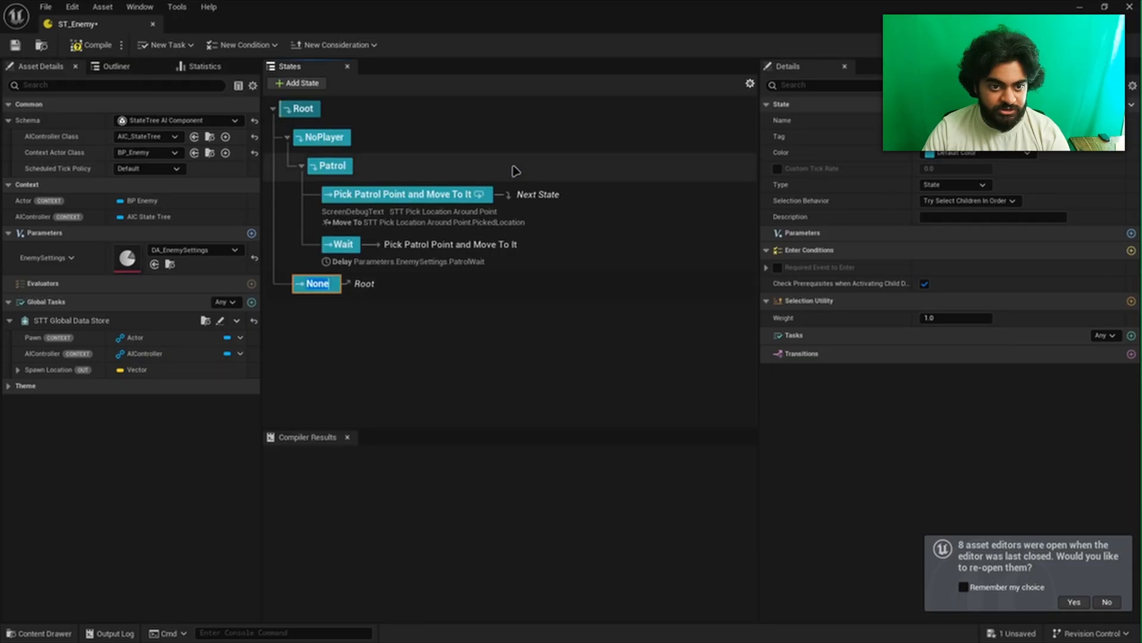
text(FoundPlayer)
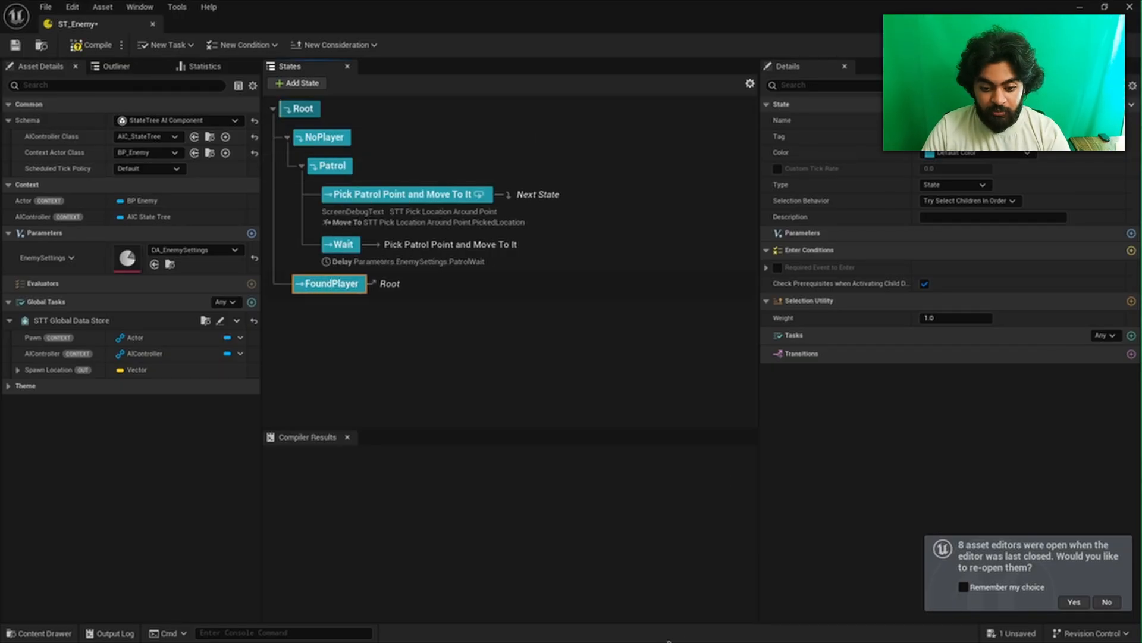
Check the State Tree diagram in Paint.NET, then add a child state named Chase under FoundPlayer in ST_Enemy
key(super)
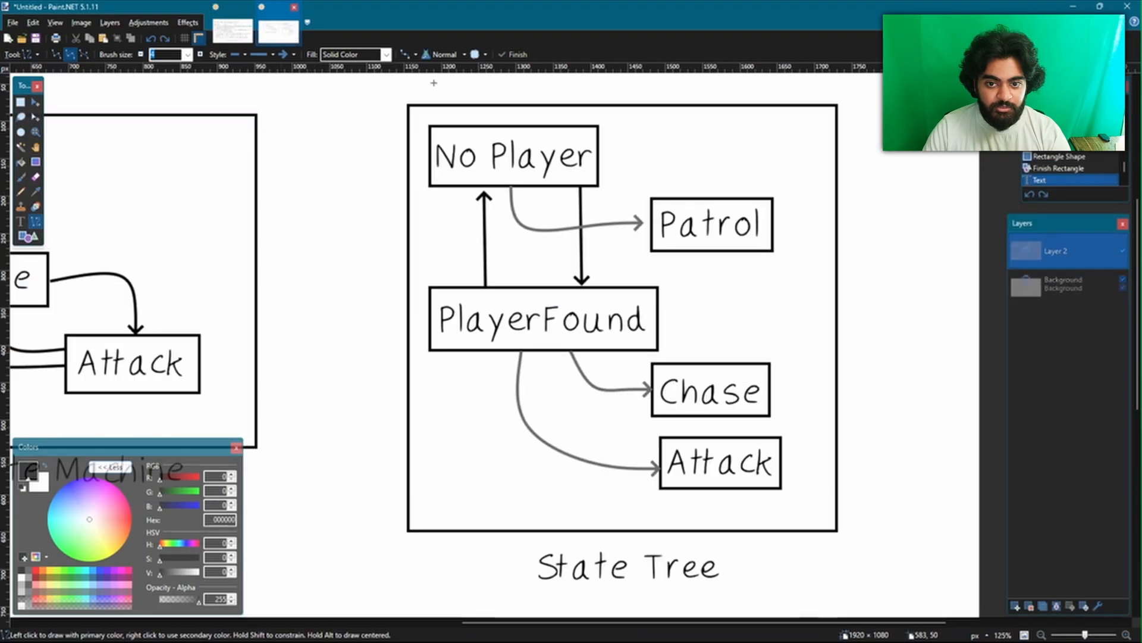
ctrl+scroll(576, 324, down, 1)
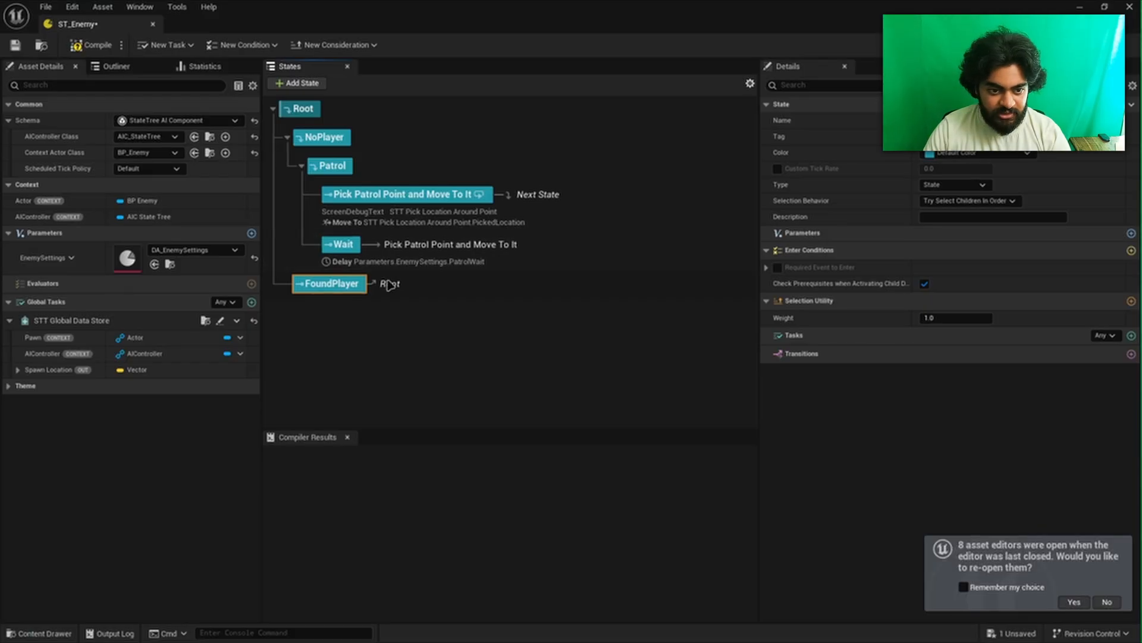
right_click(336, 286)
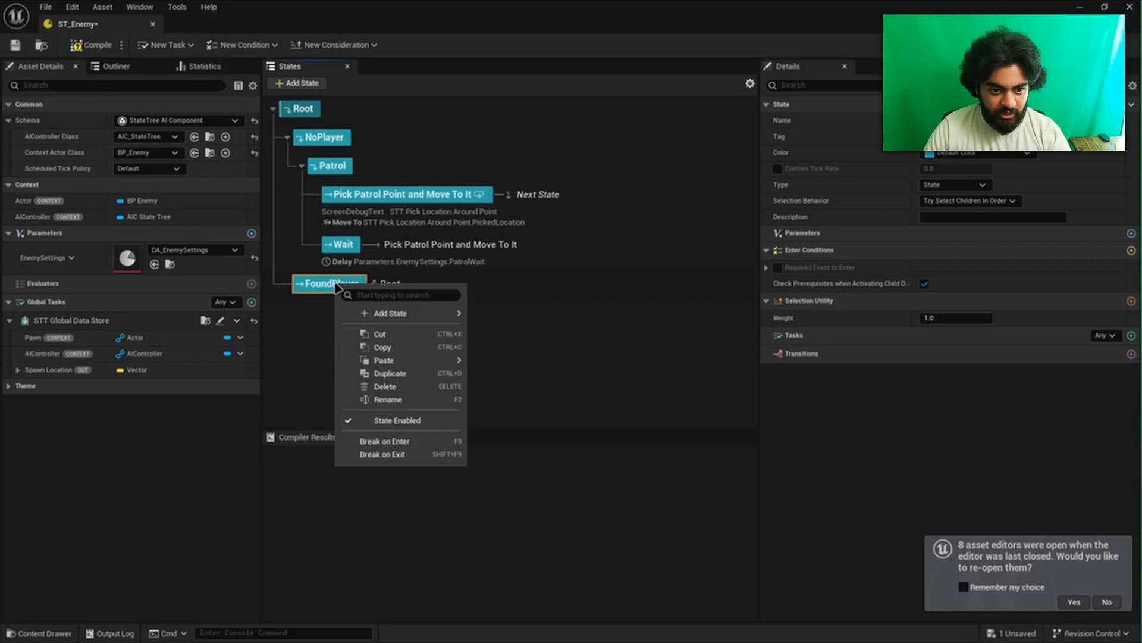
mouse_move(395, 314)
click(499, 331)
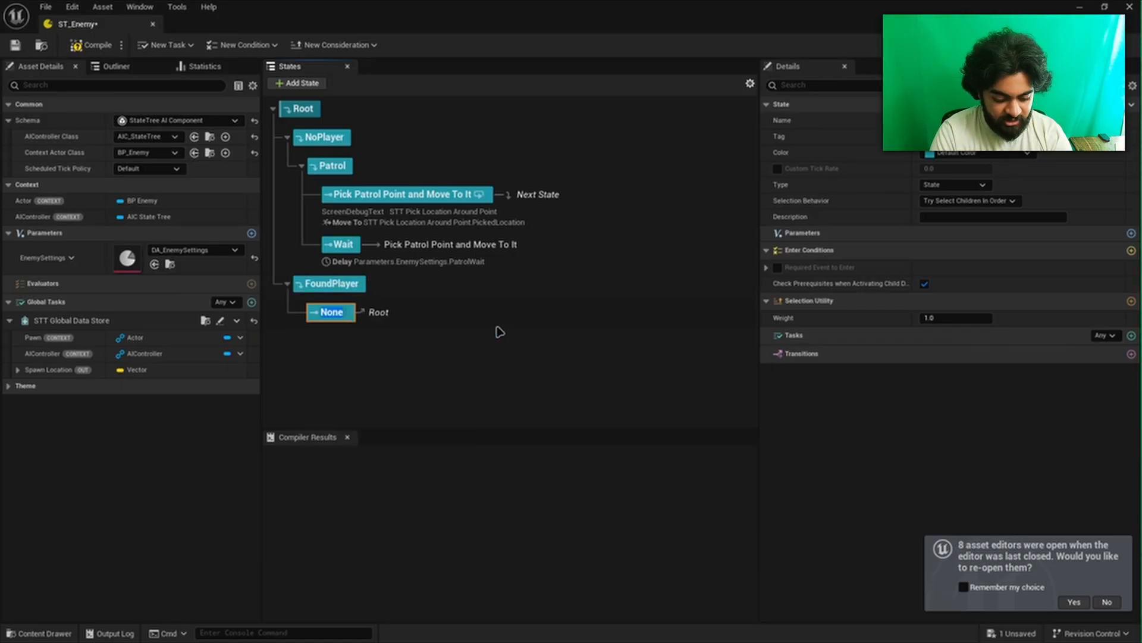
text(Chase)
key(Return)
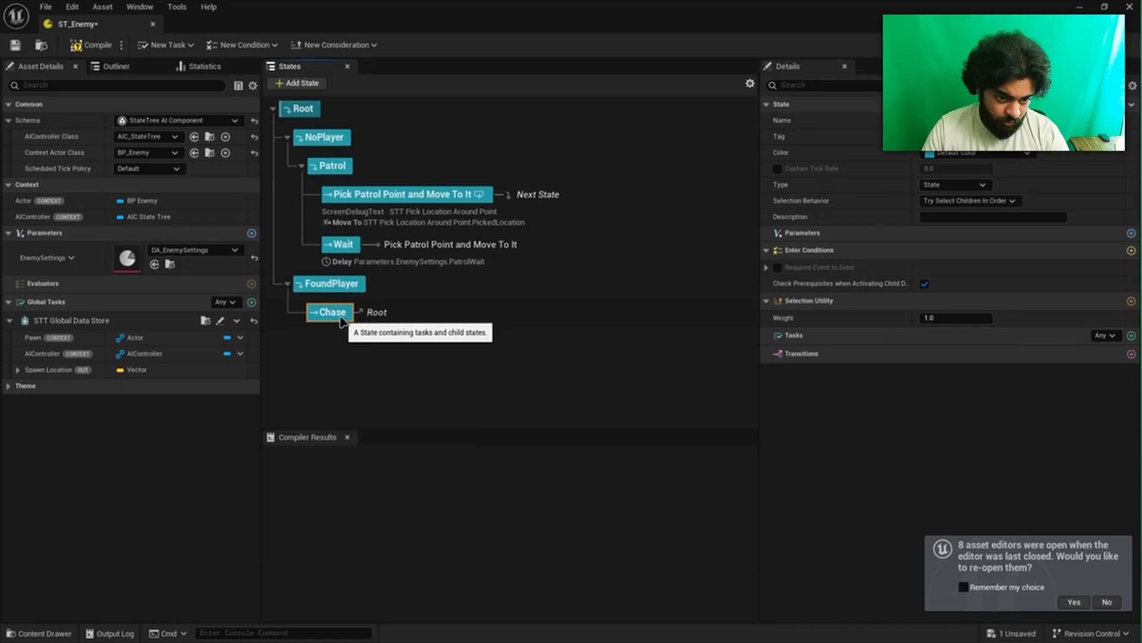
Add a sibling state named Attack after Chase and save the state tree
right_click(342, 320)
mouse_move(386, 349)
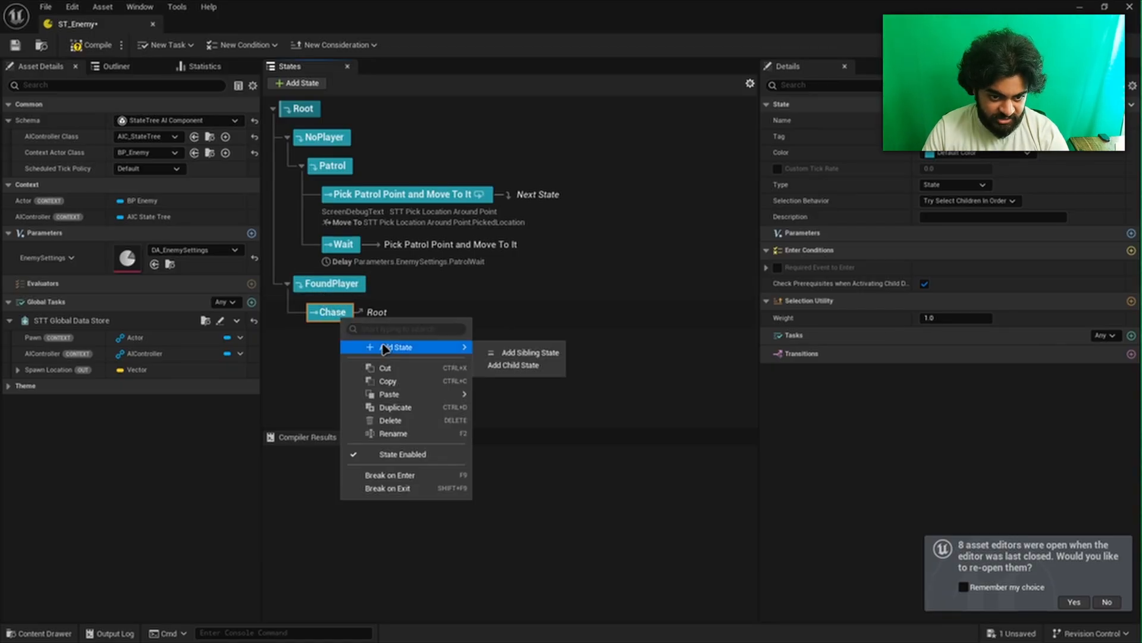
click(497, 354)
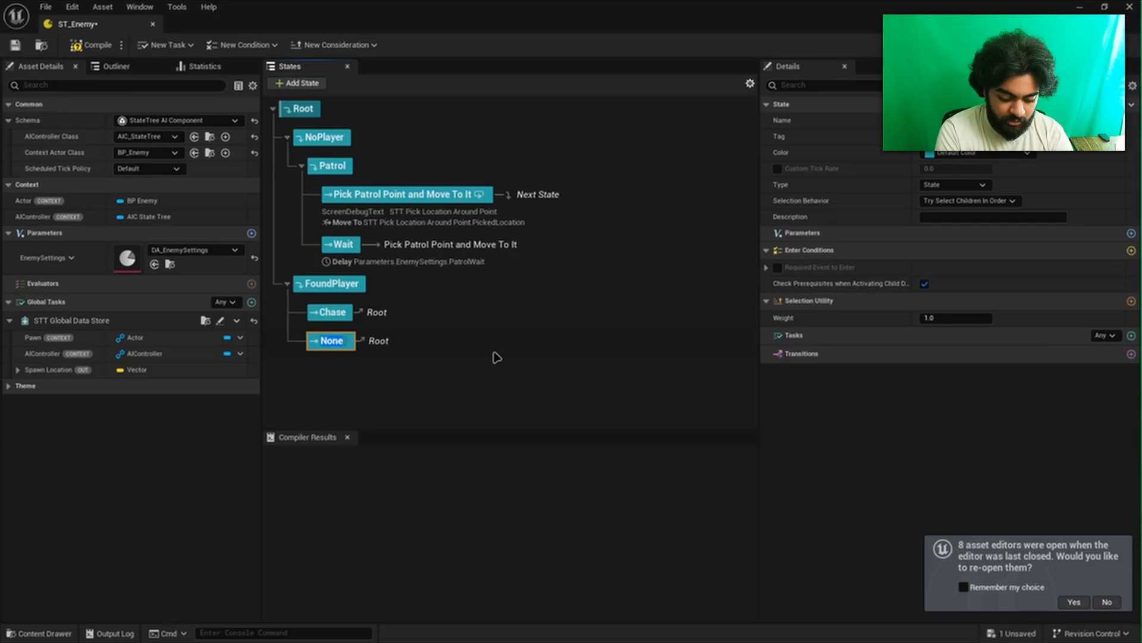
text(Attack)
key(Return)
key(ctrl+s)
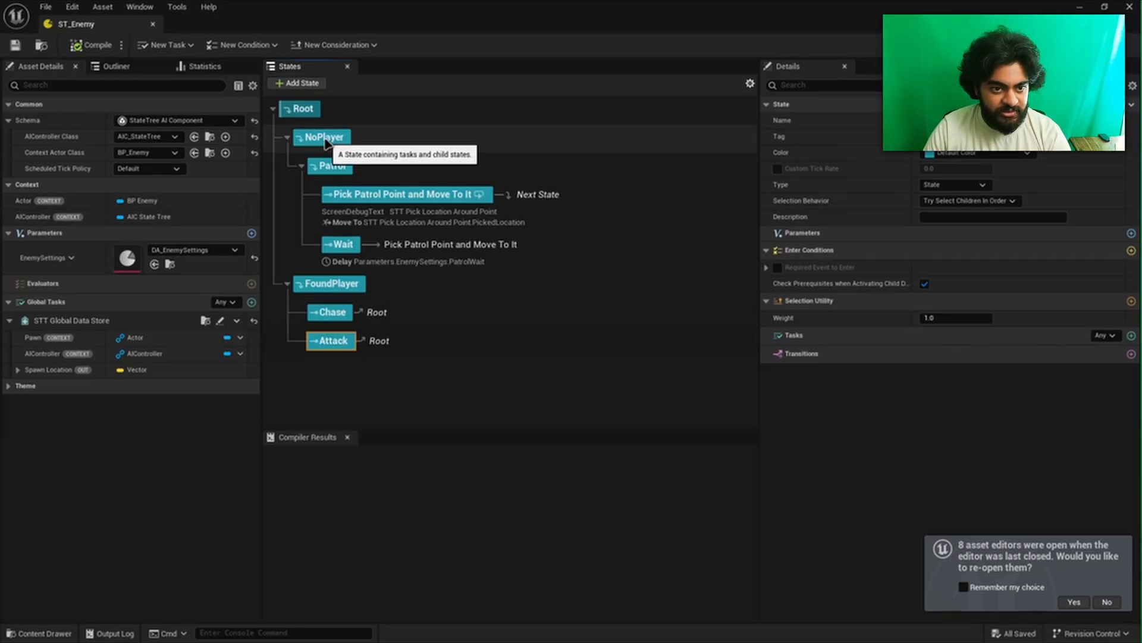
Add an On Tick transition from NoPlayer to FoundPlayer and decline re-opening the previous asset editors
click(329, 284)
click(341, 143)
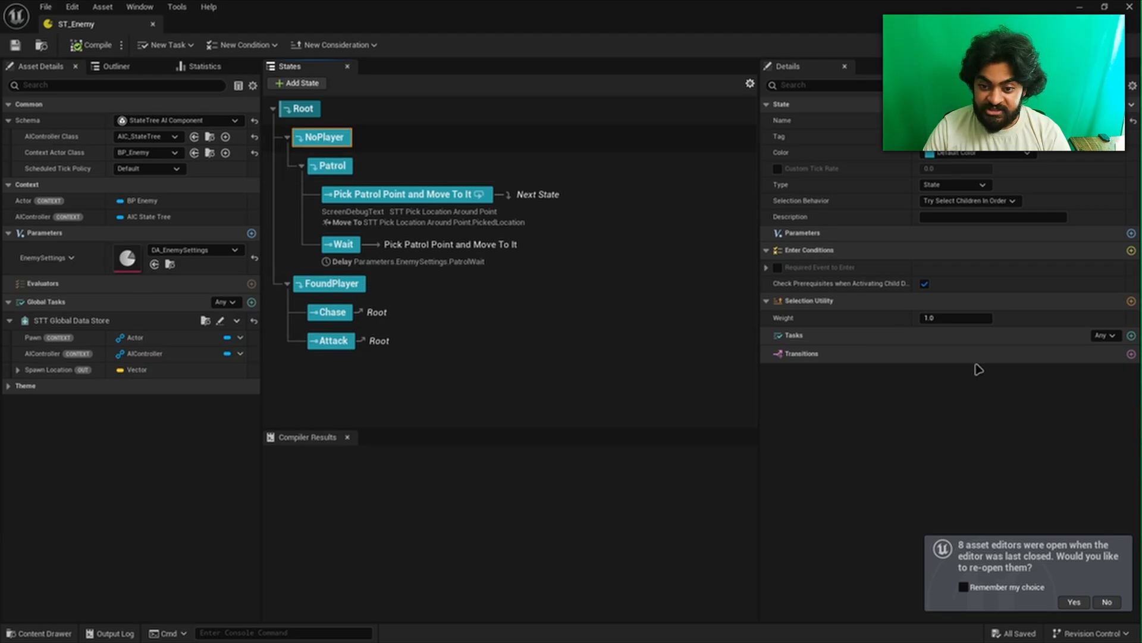
click(1131, 354)
click(958, 387)
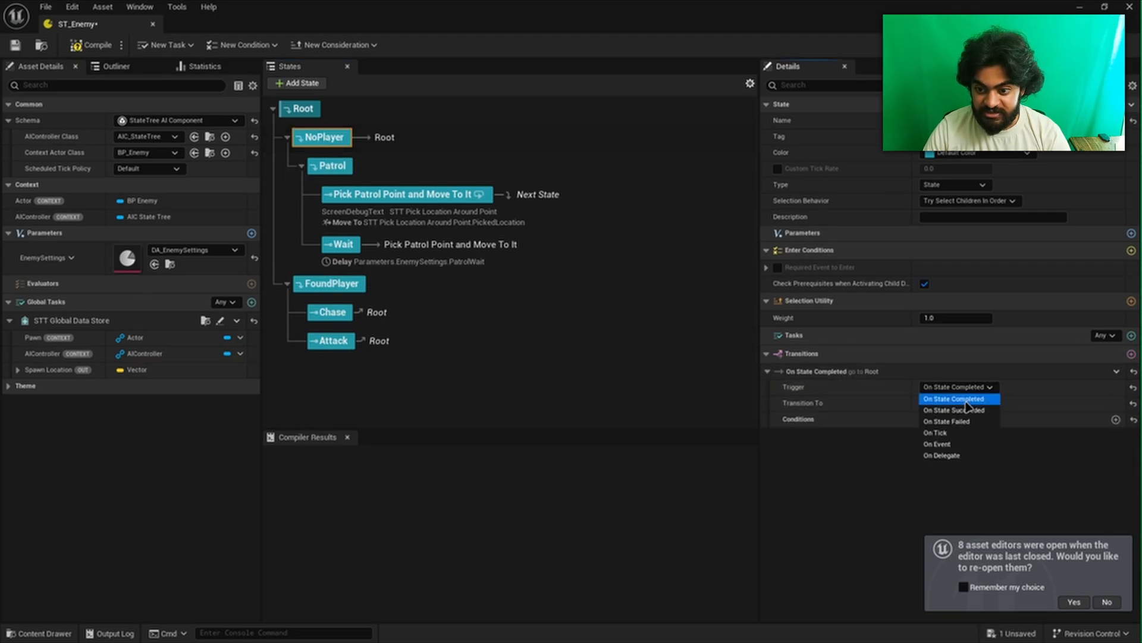
click(959, 432)
click(955, 404)
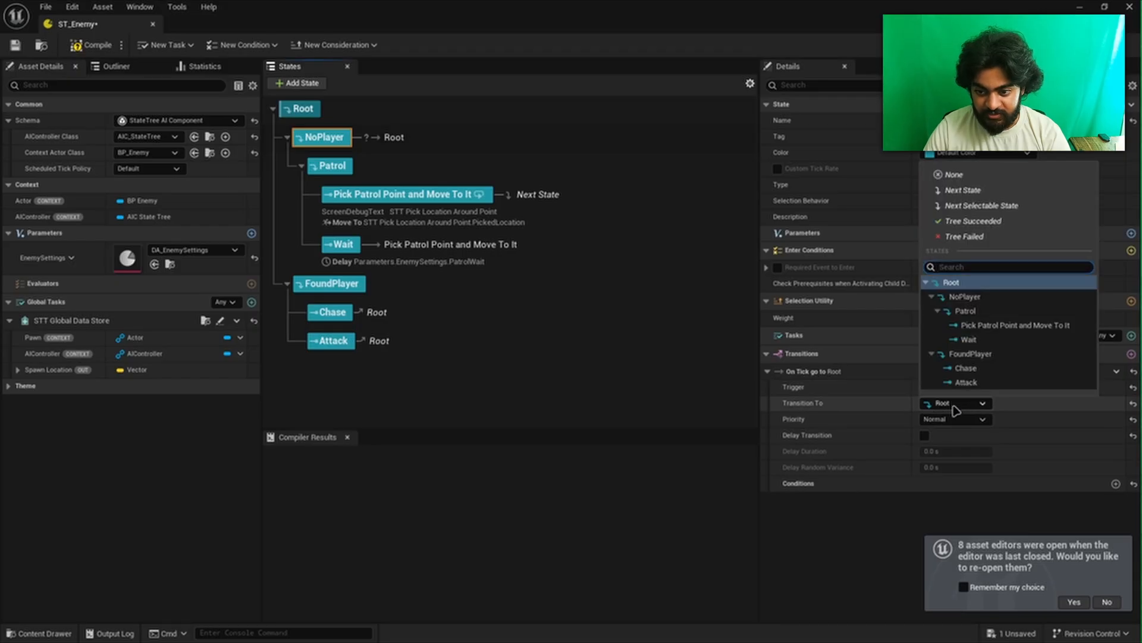
click(976, 354)
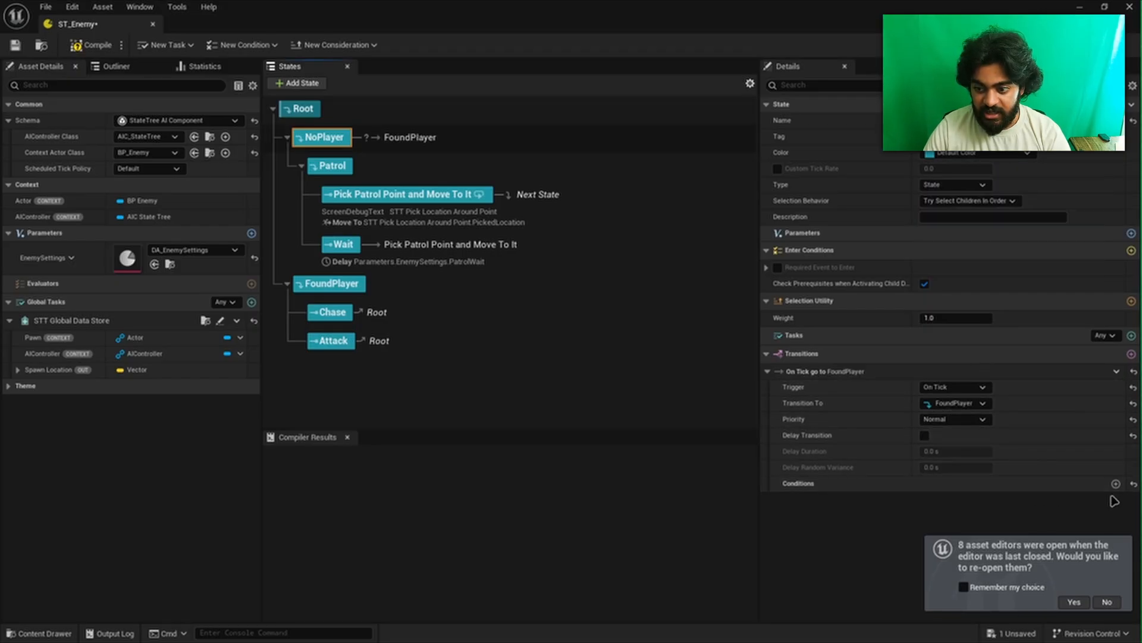
click(1106, 600)
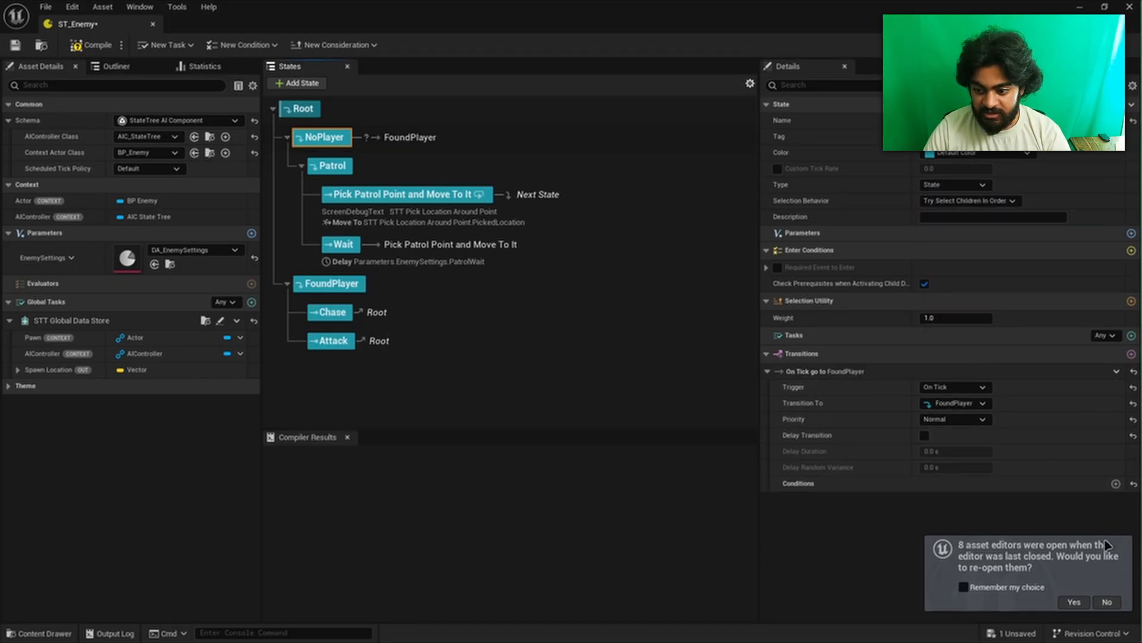
Examine the condition types available for the transition to FoundPlayer, including the custom Has Line of Sight to Target condition
click(1116, 484)
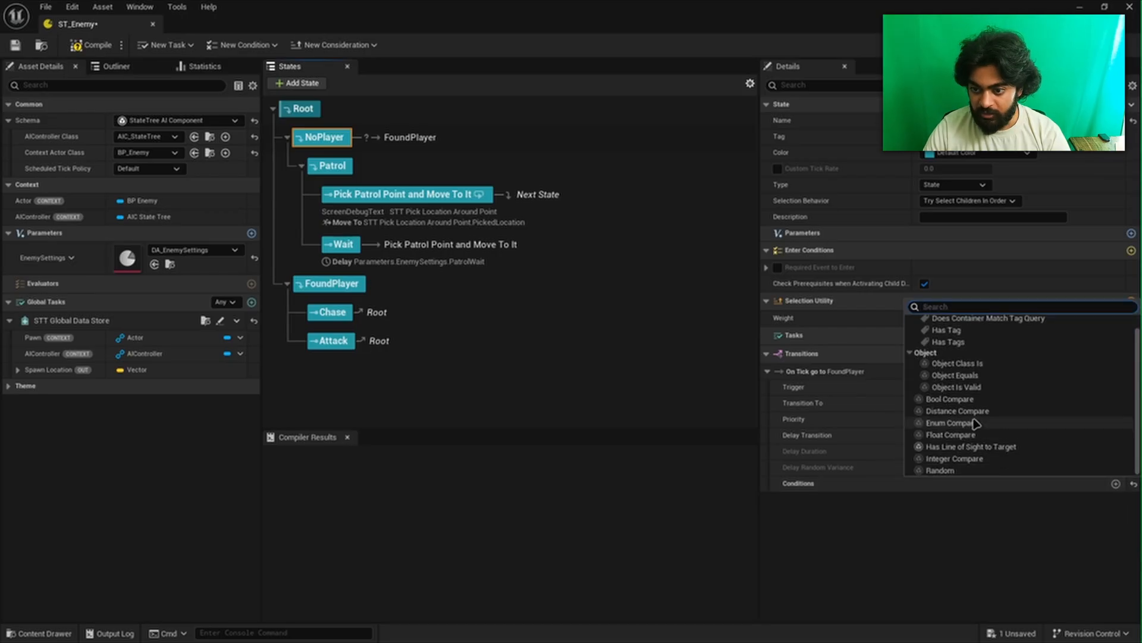
click(241, 45)
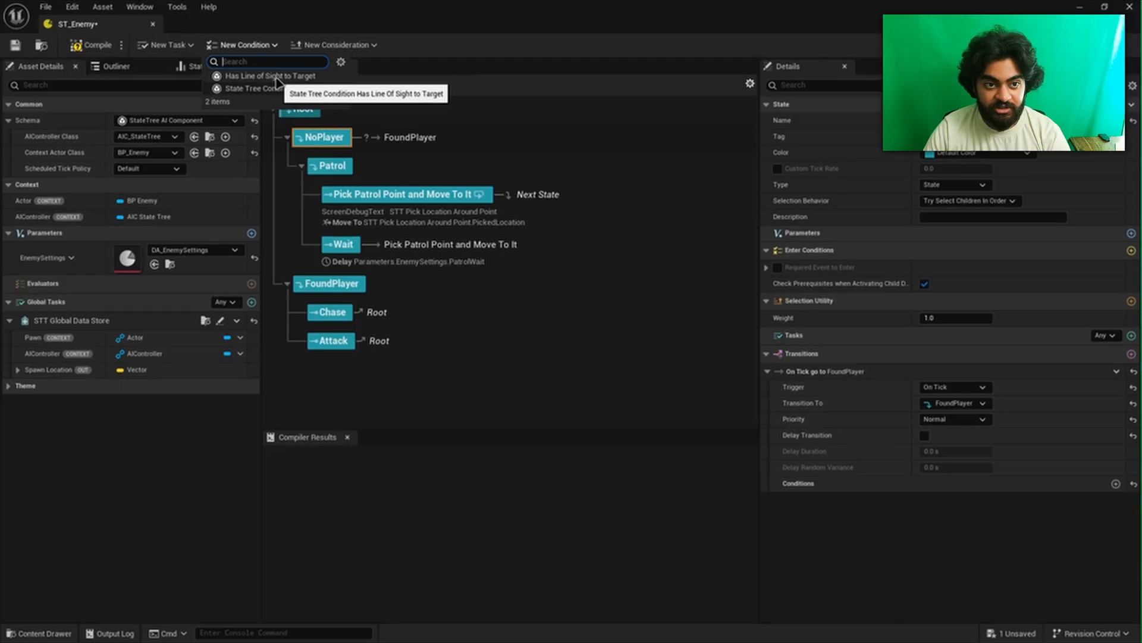
click(1116, 484)
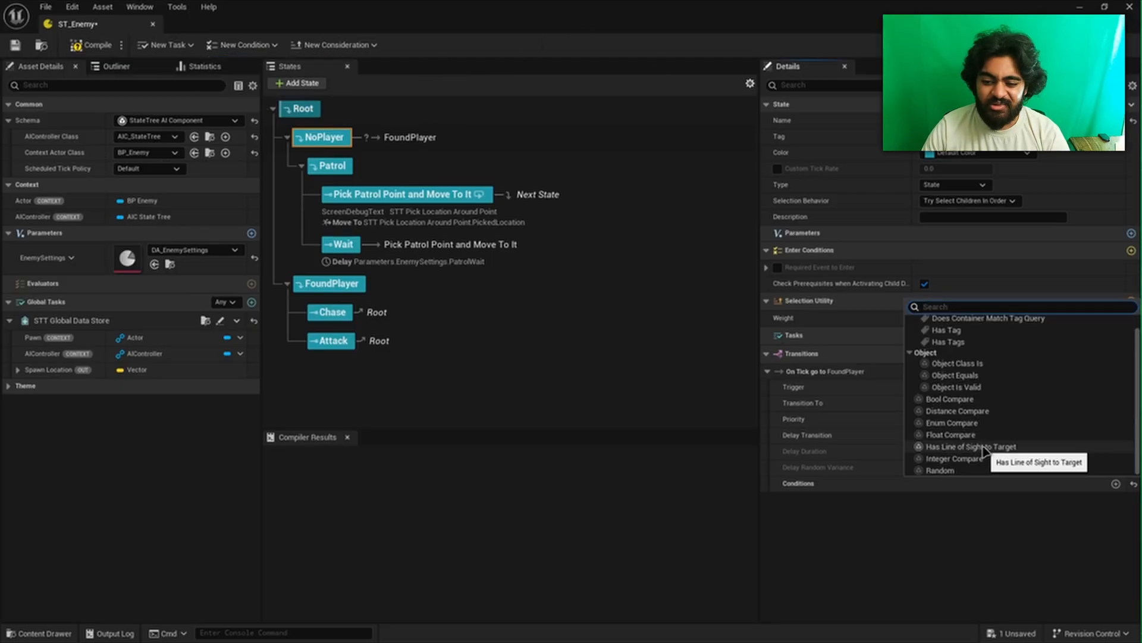
scroll(983, 447, up, 1)
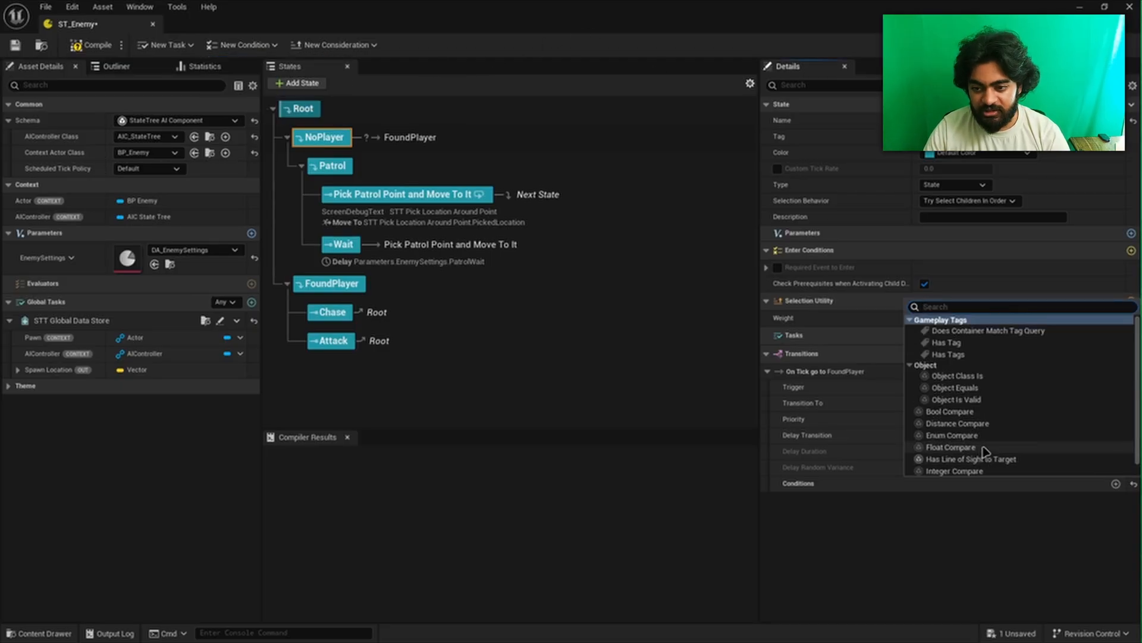
scroll(982, 446, down, 1)
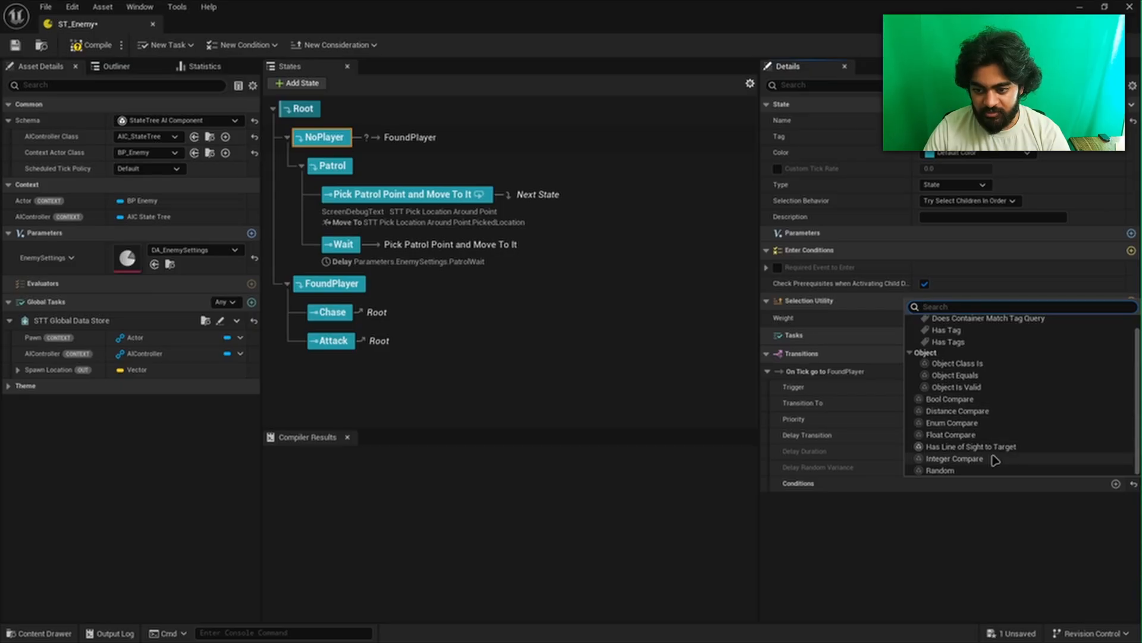
scroll(1009, 455, up, 1)
click(998, 517)
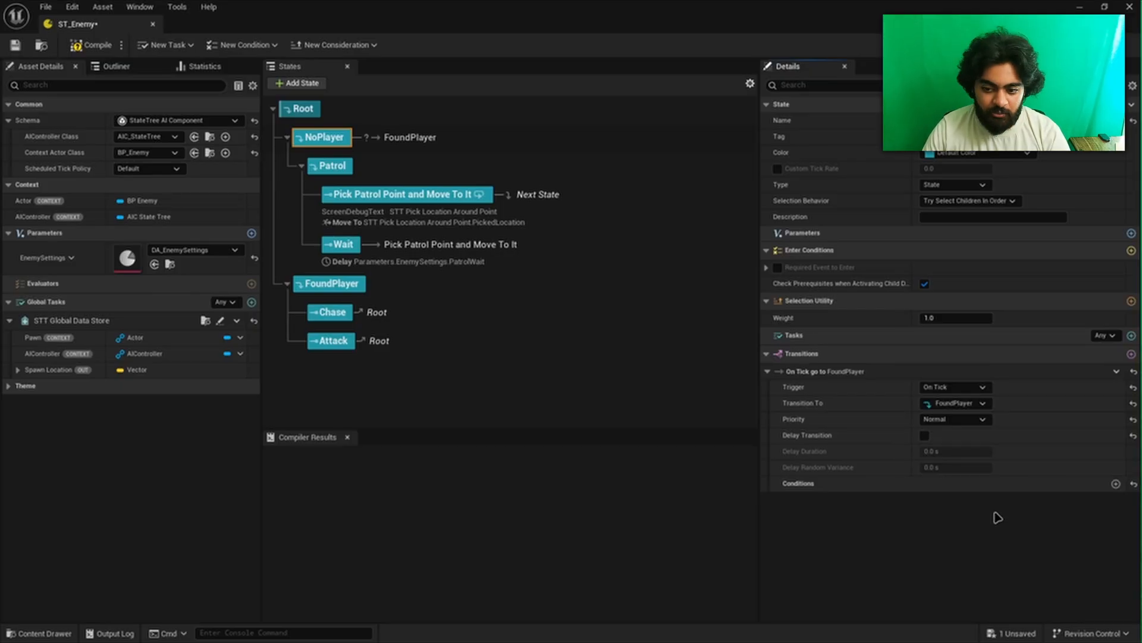
Set the trigger of the NoPlayer transition to On Event
click(960, 388)
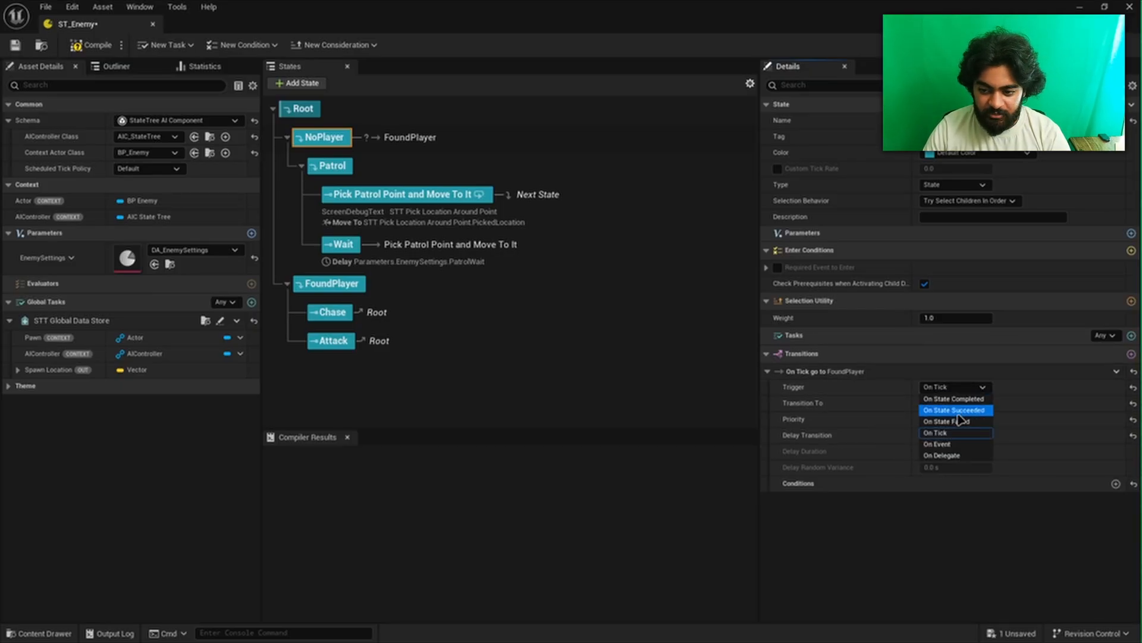
click(952, 447)
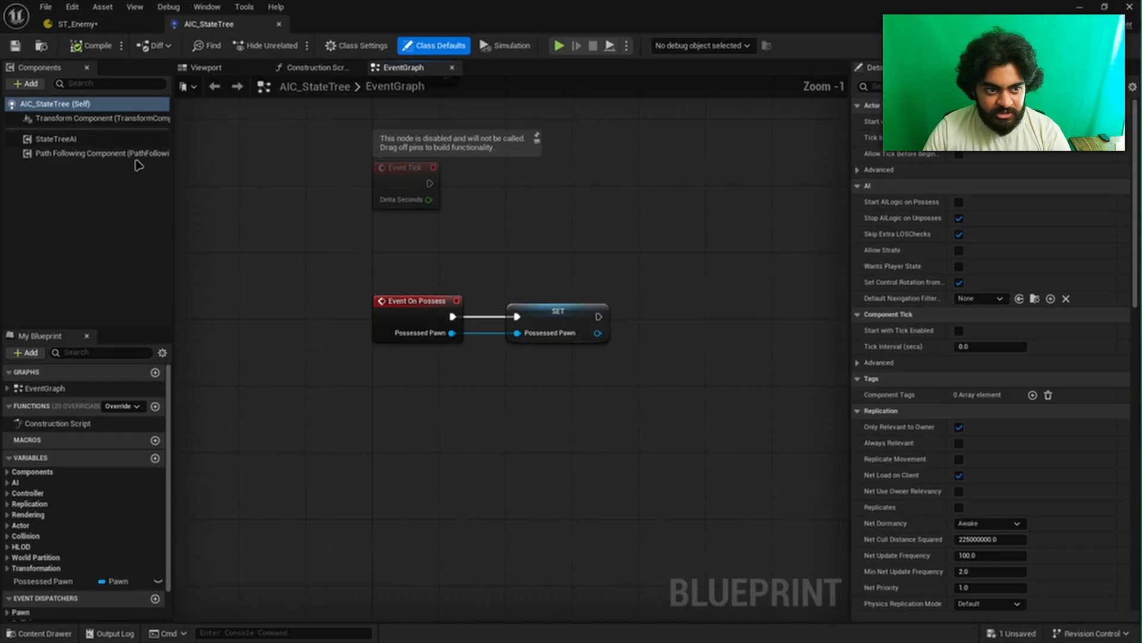
Add an AI Perception component to AIC_StateTree and give it an AI Sight config sense
click(26, 83)
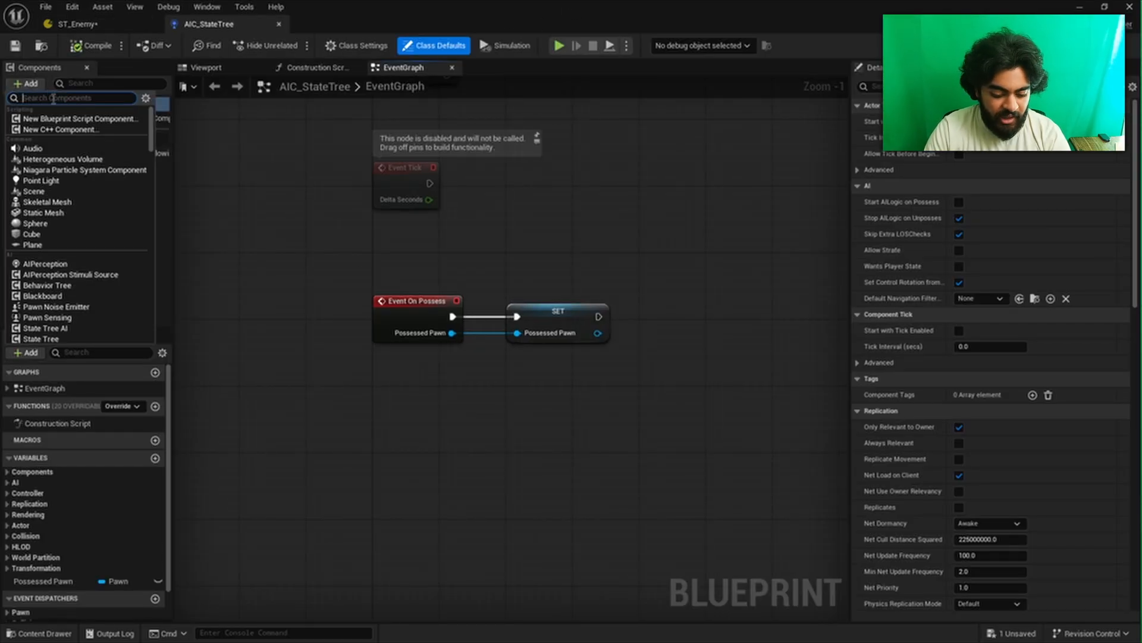
text(ai pe)
click(53, 119)
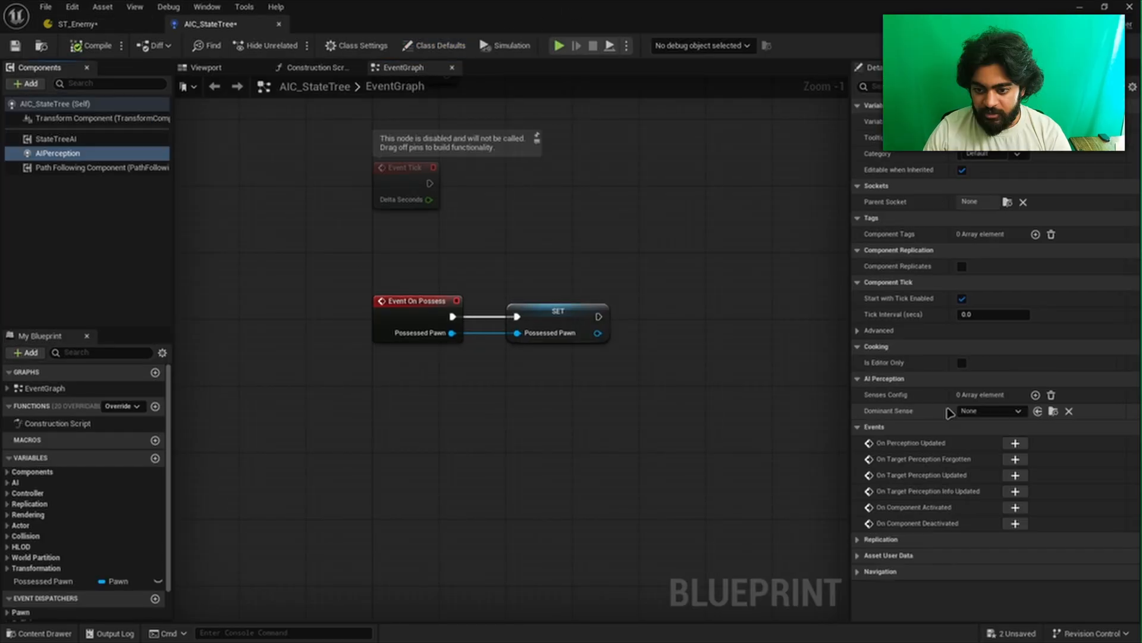
click(1036, 395)
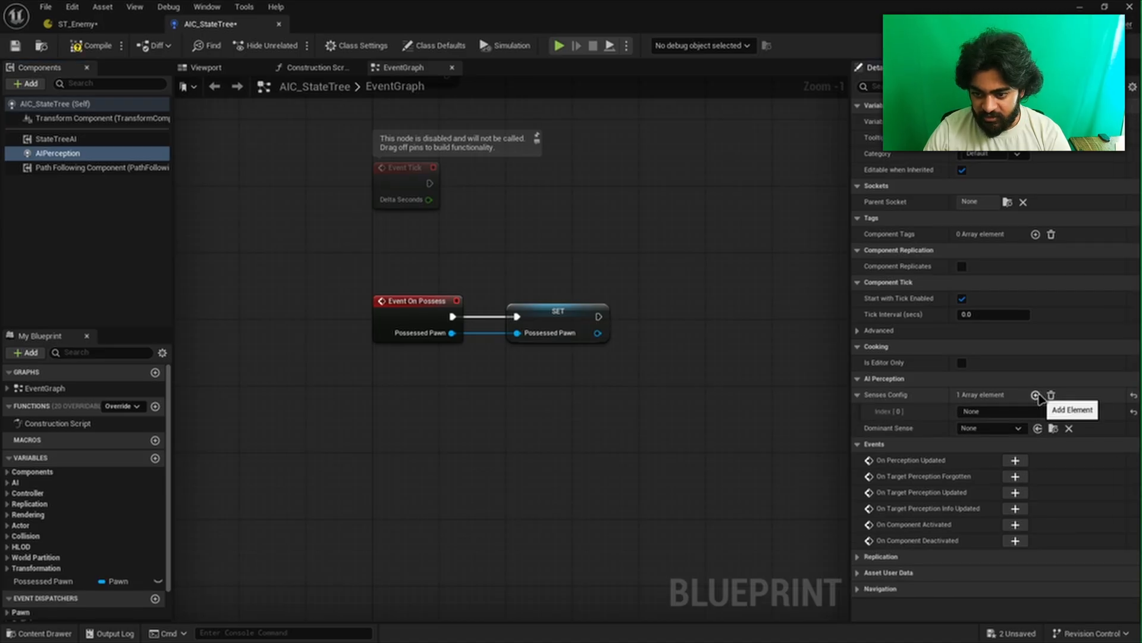
click(1021, 411)
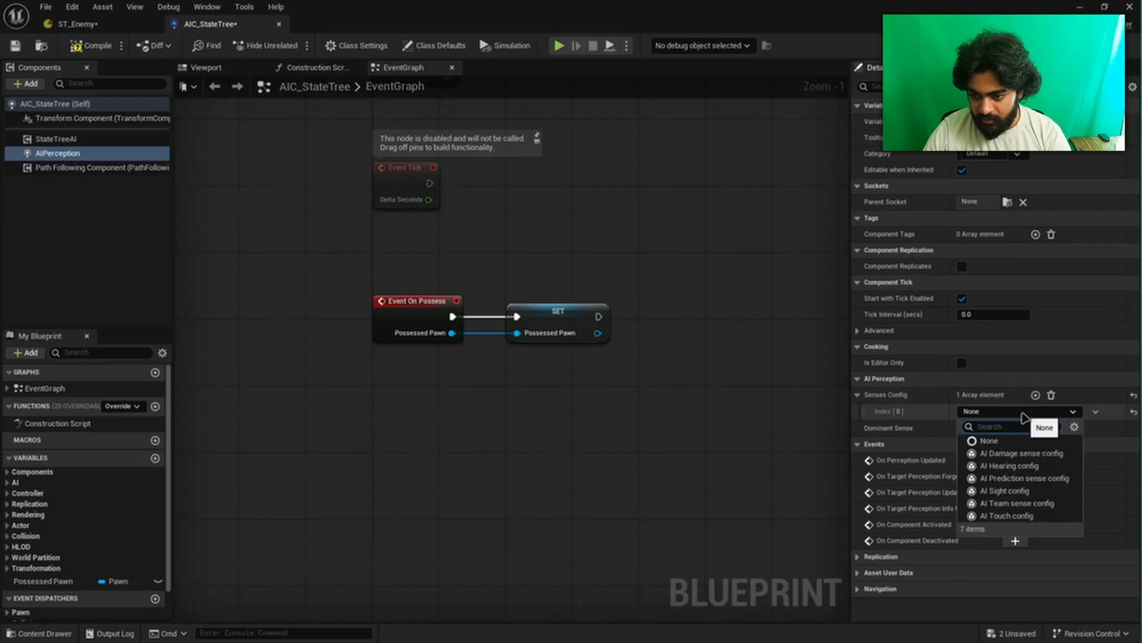
click(1000, 490)
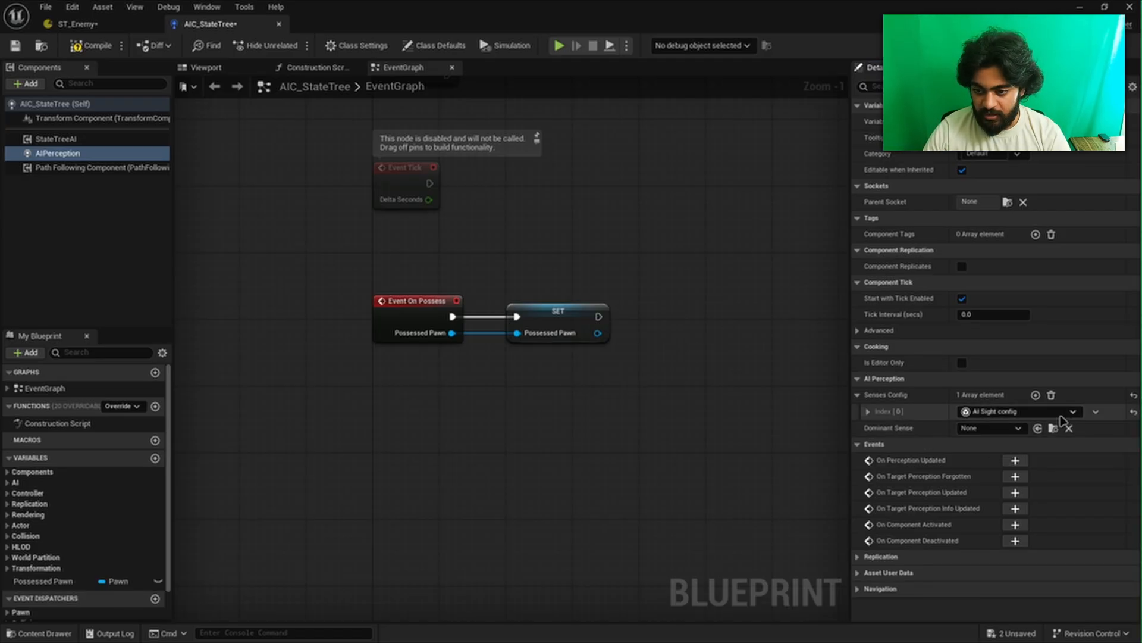
Set the sight sense's Sight Radius to 1000 cm and its Lose Sight Radius to 1500 cm
click(868, 412)
click(877, 428)
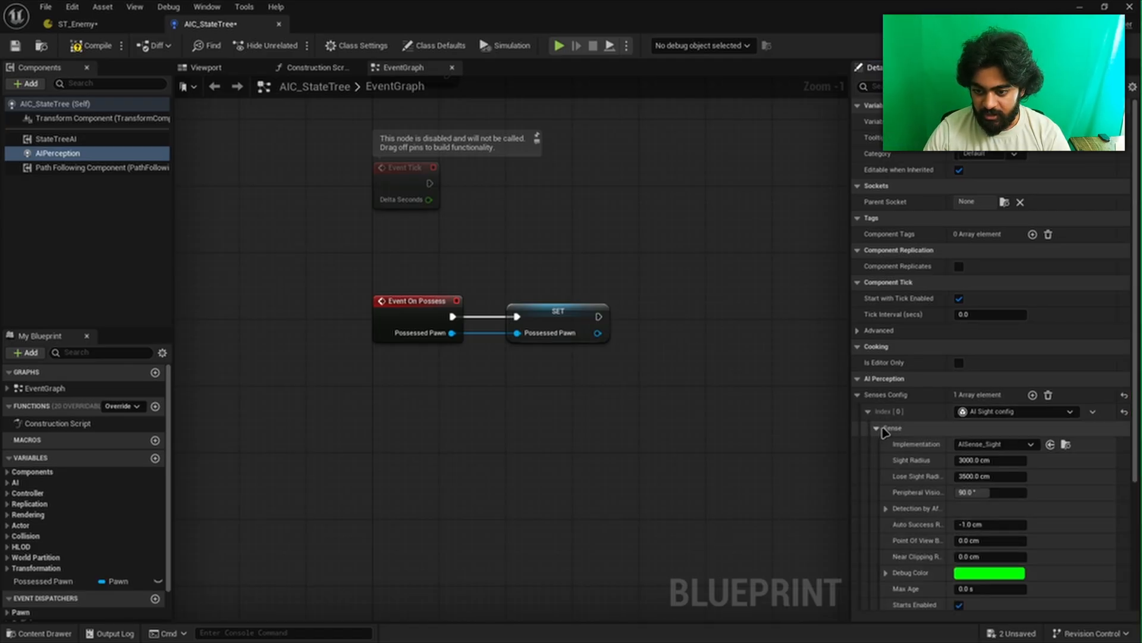
scroll(893, 429, down, 2)
click(987, 405)
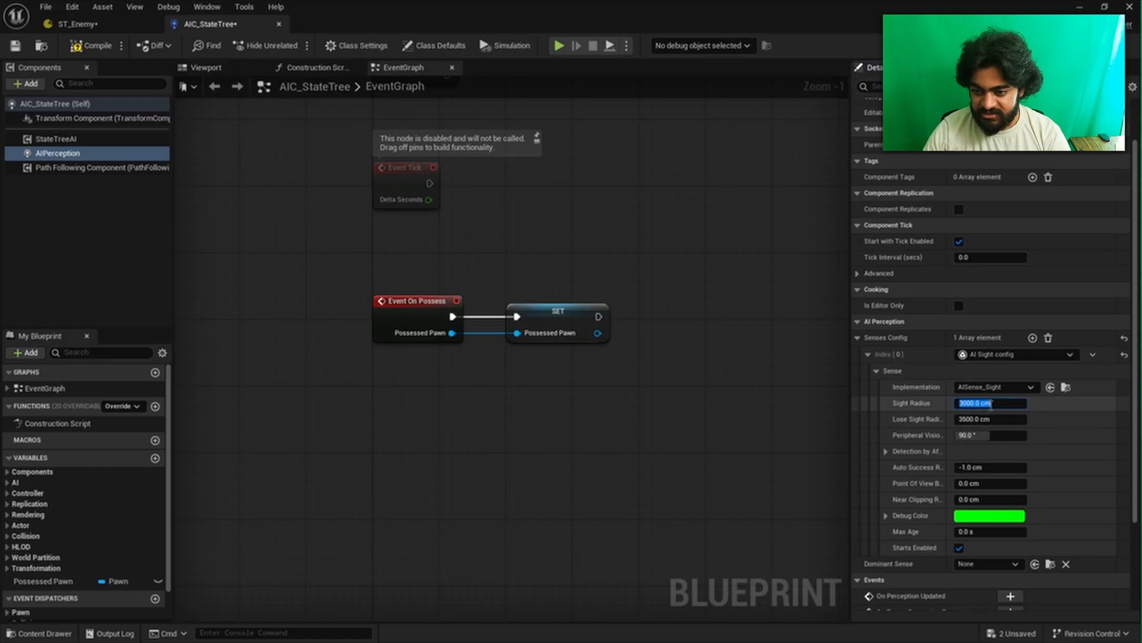
text(1000)
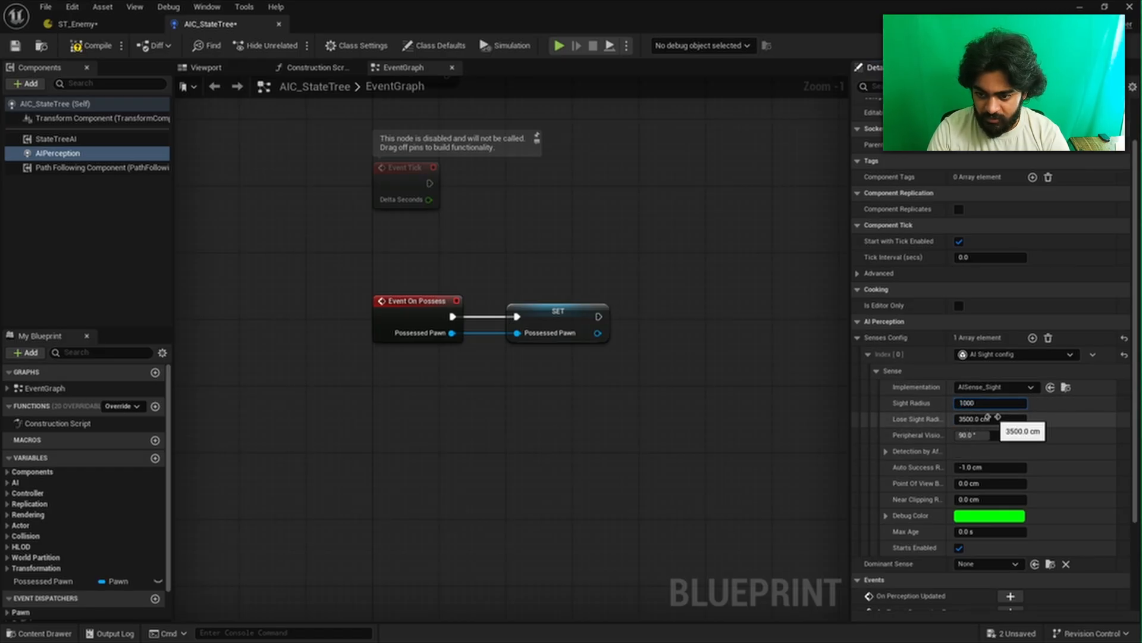
key(Tab)
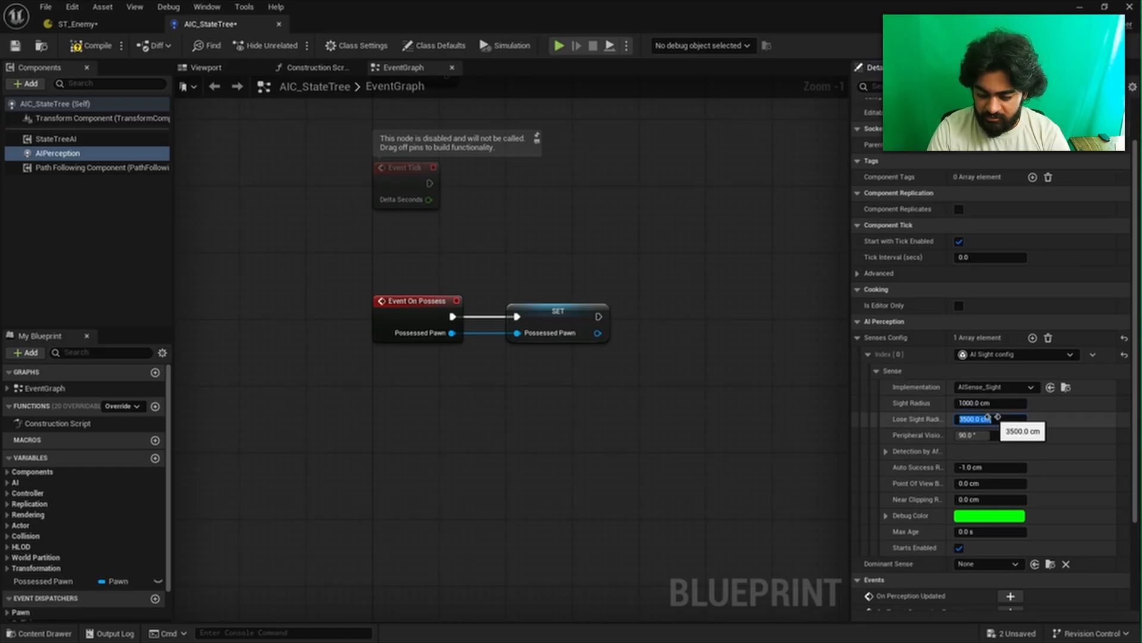
text(1500)
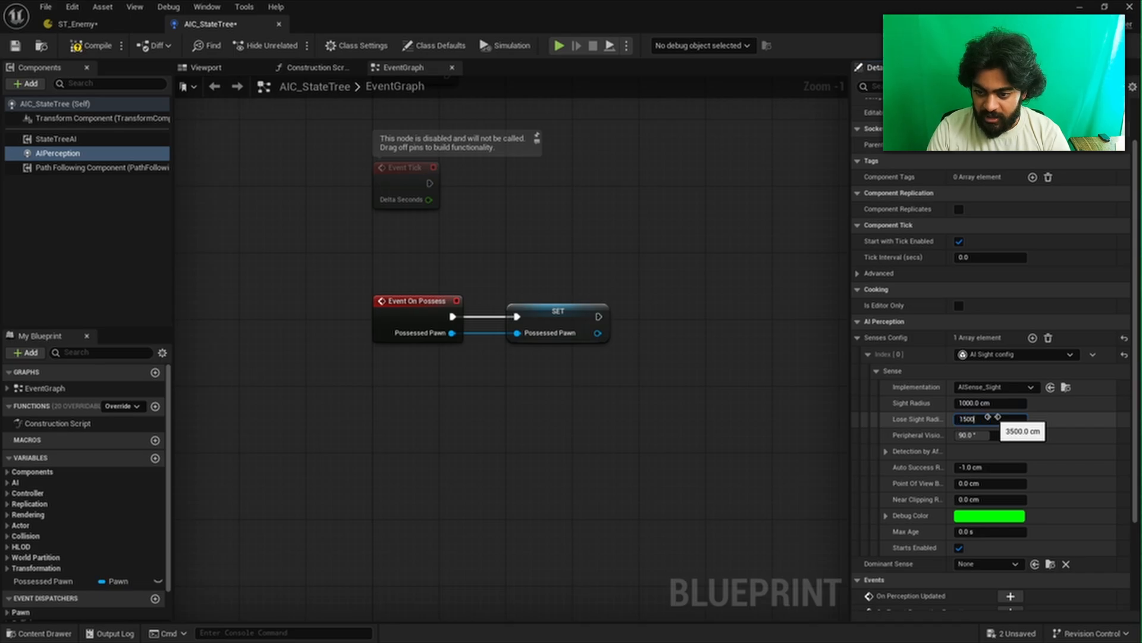
key(Return)
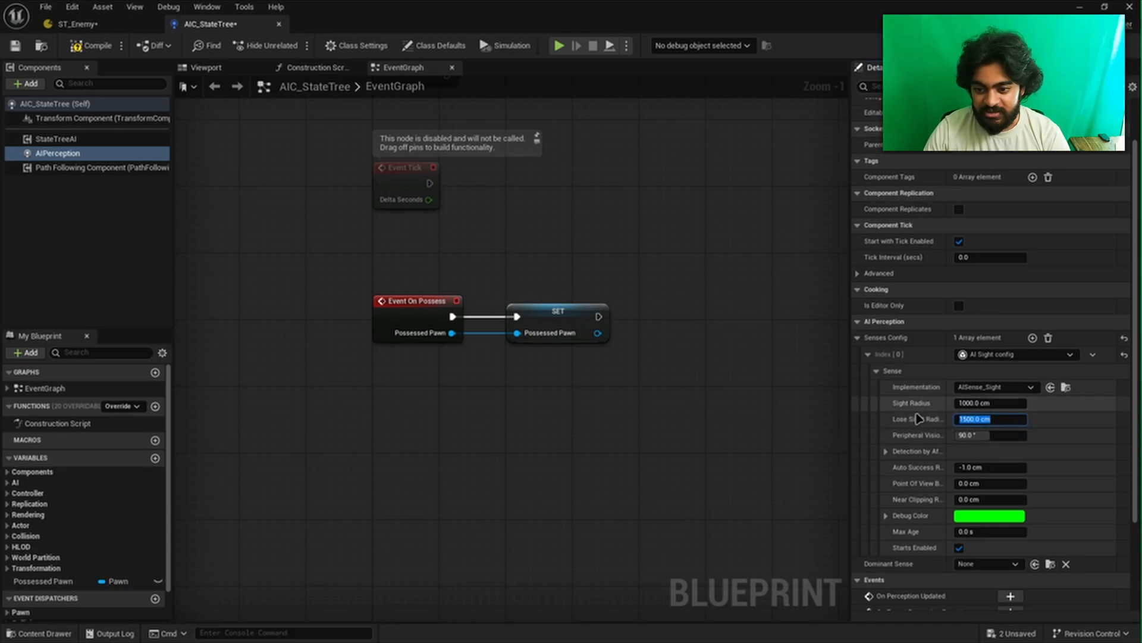
Set the sight sense's Peripheral Vision Half Angle to 45° and Max Age to 0.5 s, and adjust its detection by affiliation
click(811, 412)
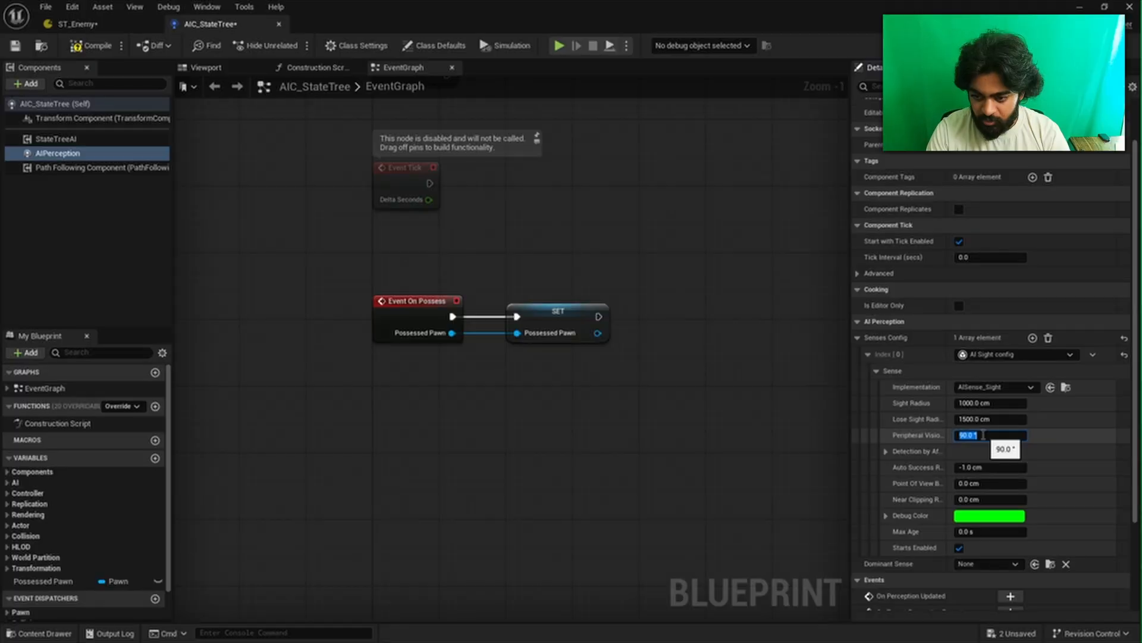
text(5)
key(Return)
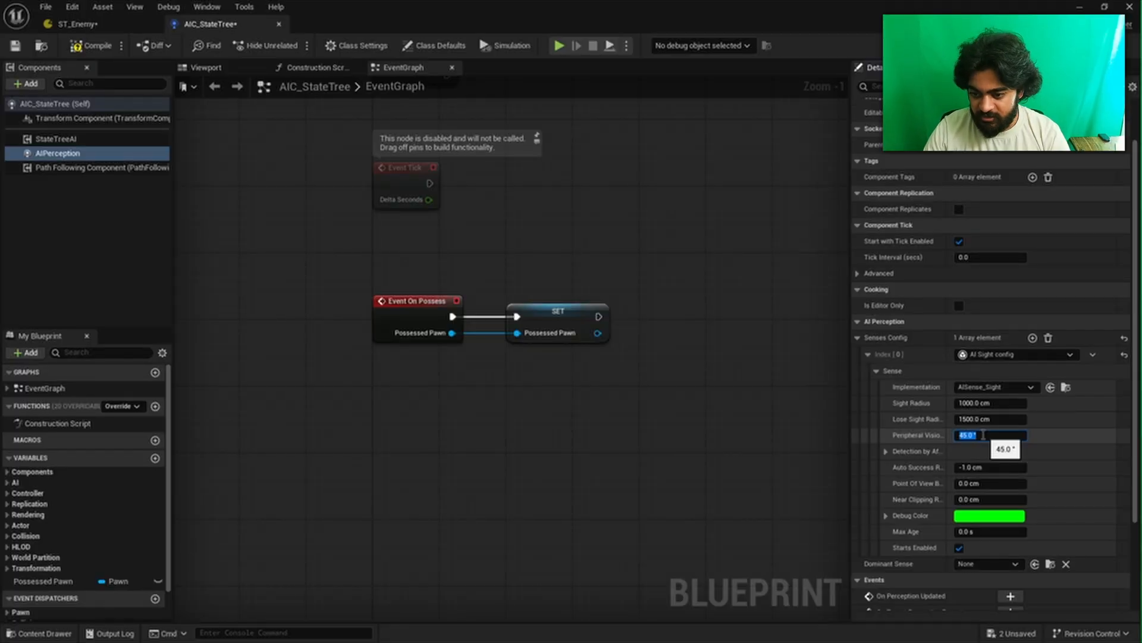
click(886, 451)
click(959, 483)
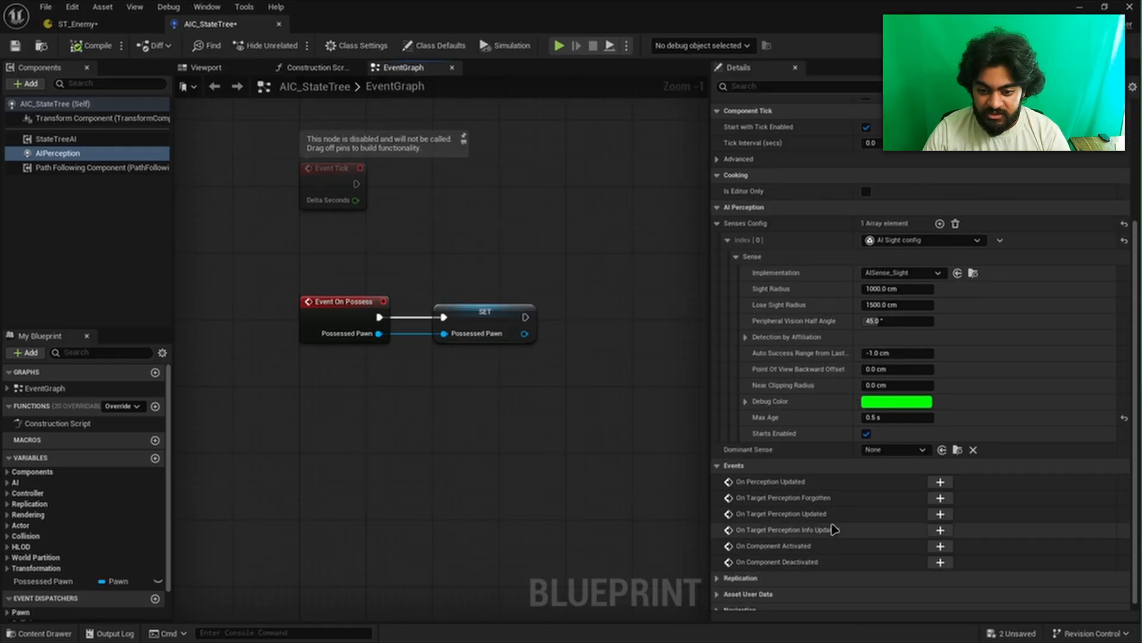
Add the On Target Perception Updated and On Target Perception Forgotten events for AIPerception and space their nodes apart
scroll(835, 529, down, 1)
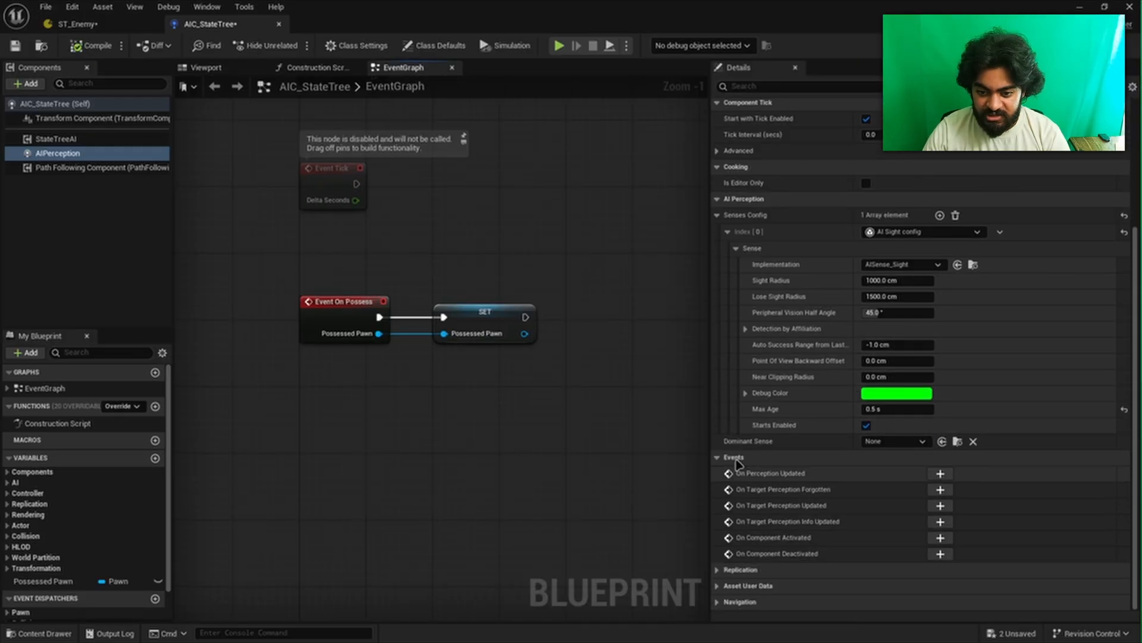
drag(708, 453, 751, 455)
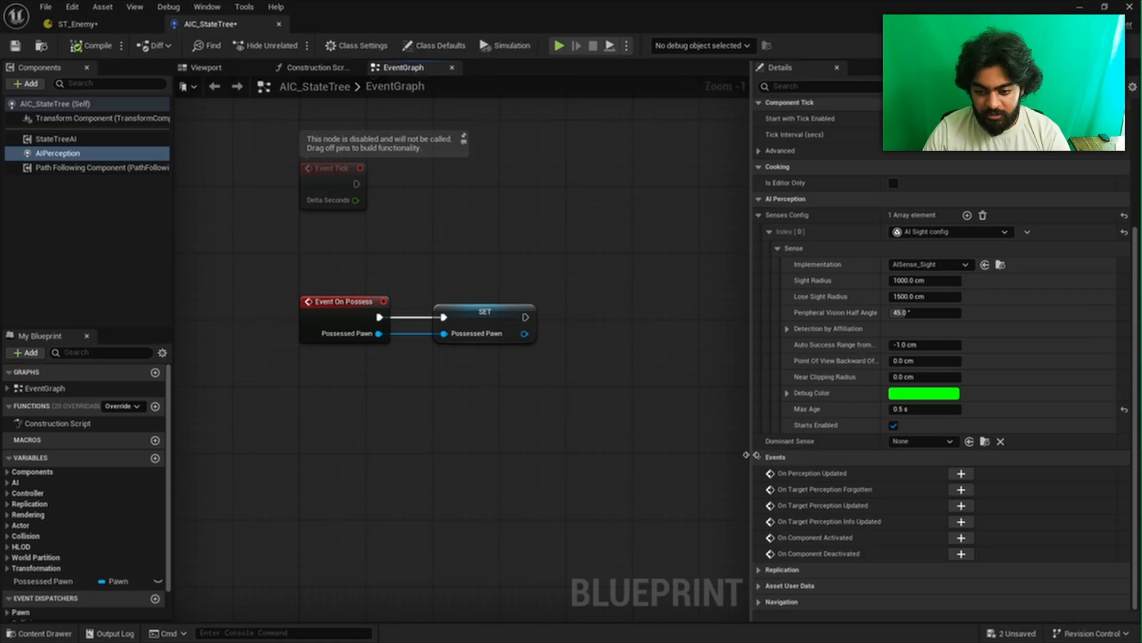
mouse_move(824, 508)
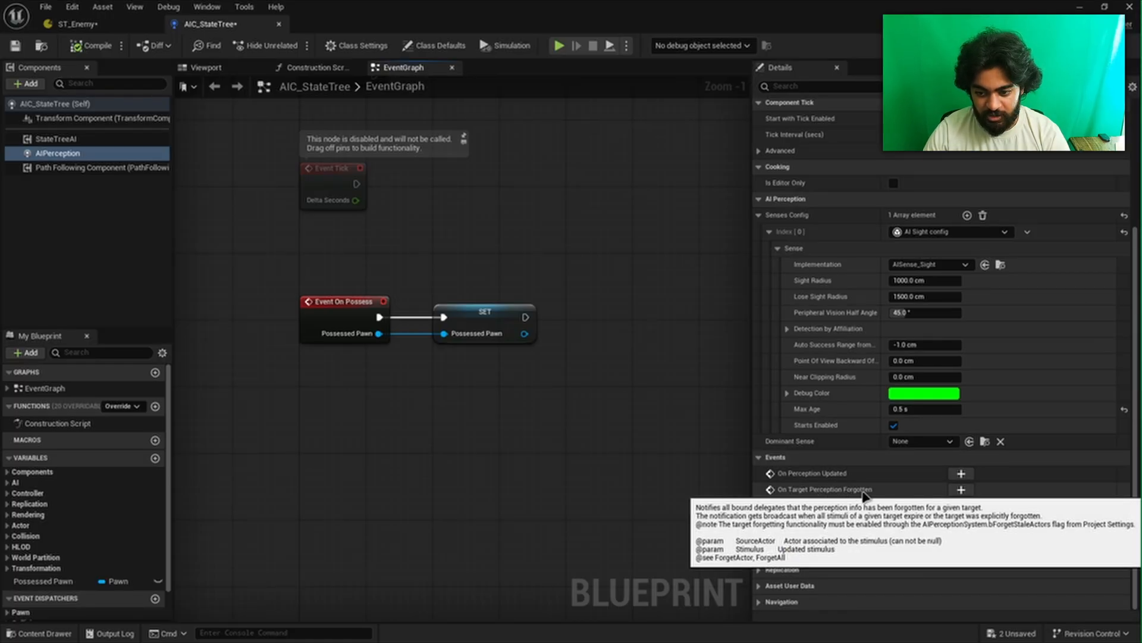
click(961, 505)
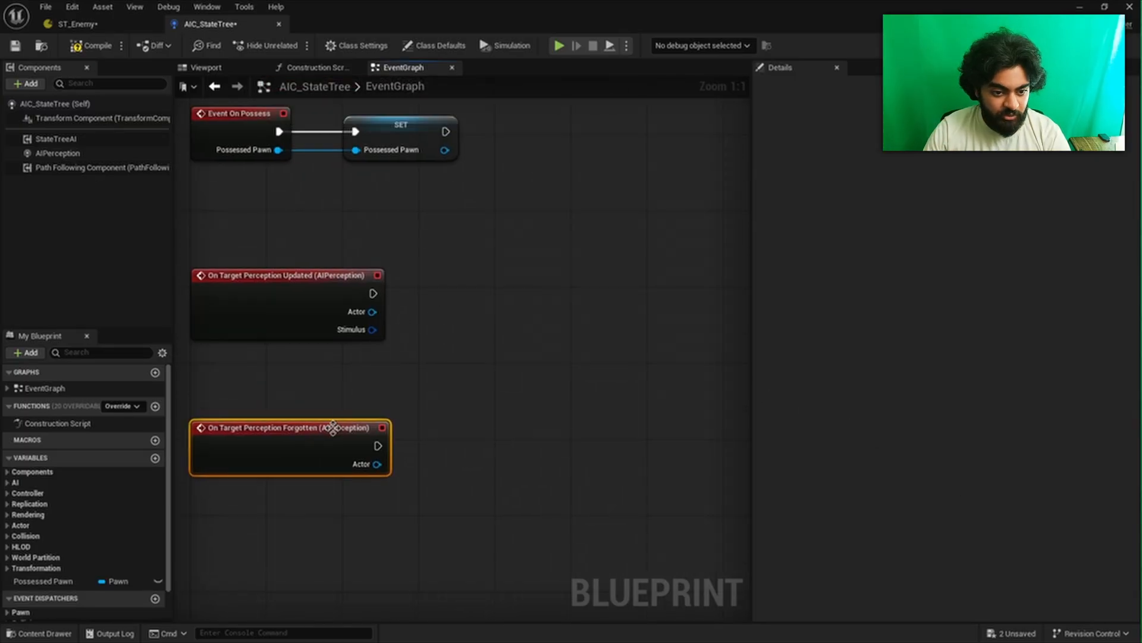
drag(333, 427, 332, 476)
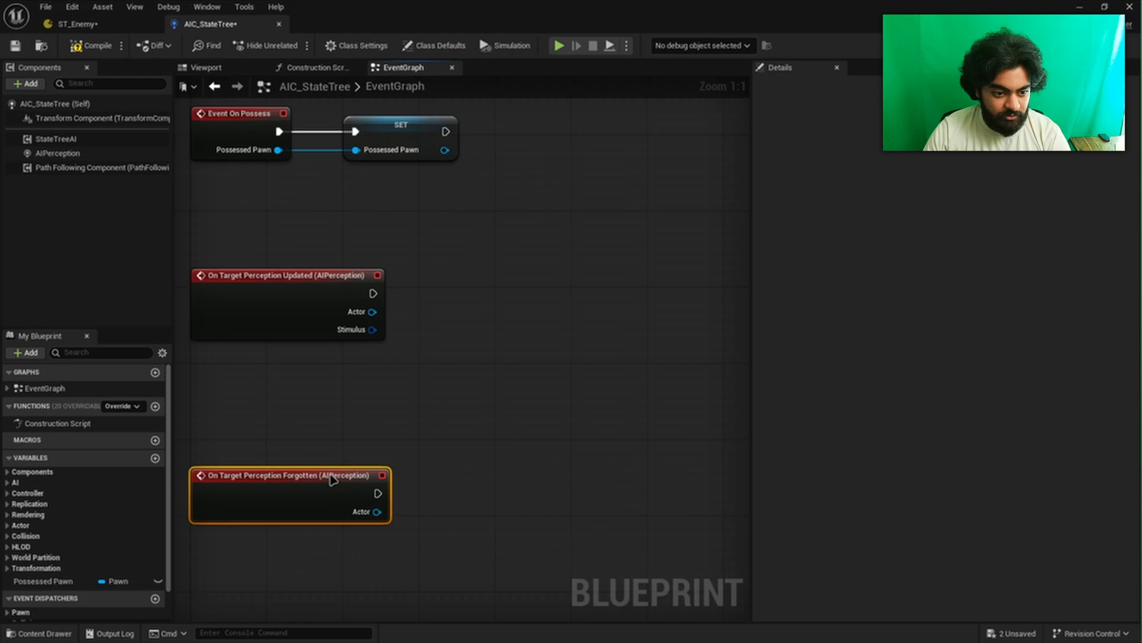
Compare the Actor from On Target Perception Updated with Get Player Character using an Equal node, and place both nodes beside the event
drag(372, 311, 425, 365)
text(==)
key(Return)
text(get plae)
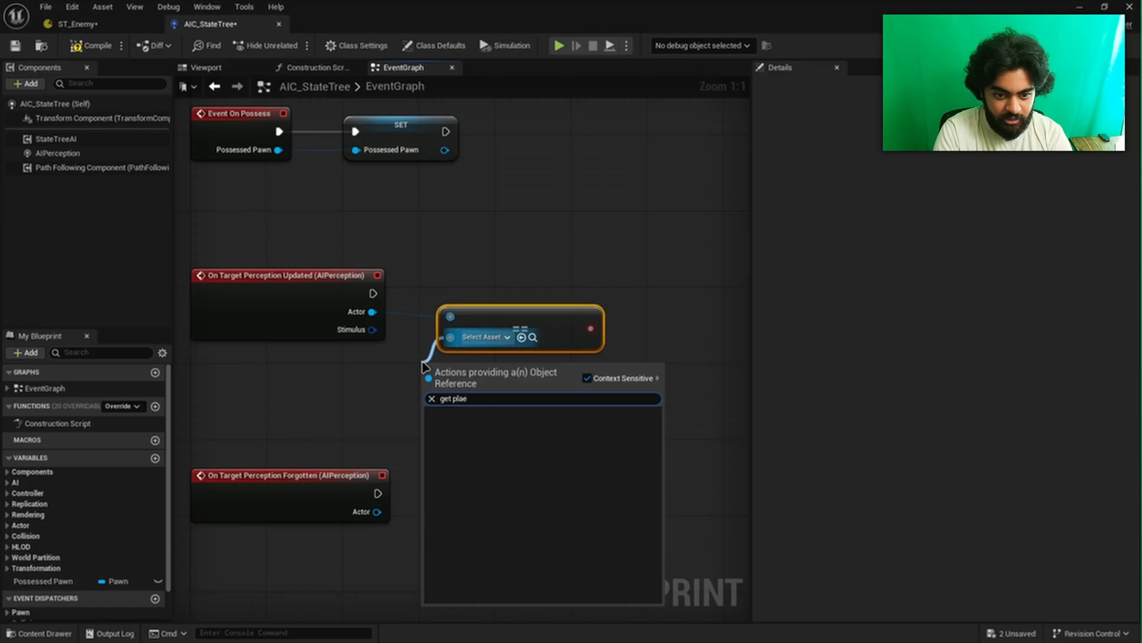
key(BackSpace)
text(yer char)
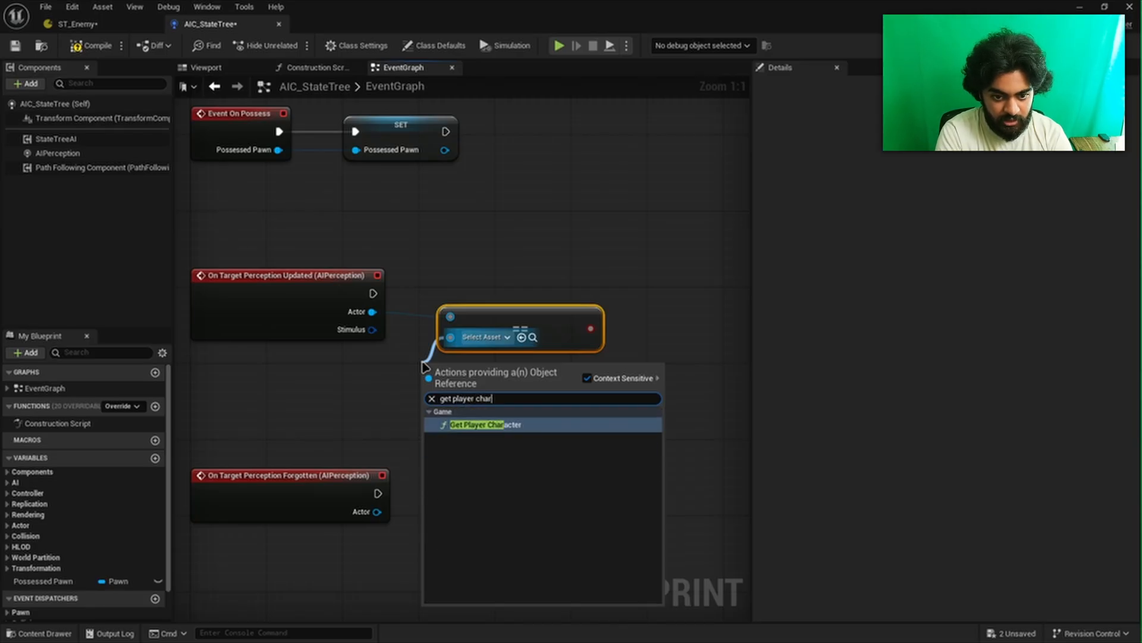
key(Return)
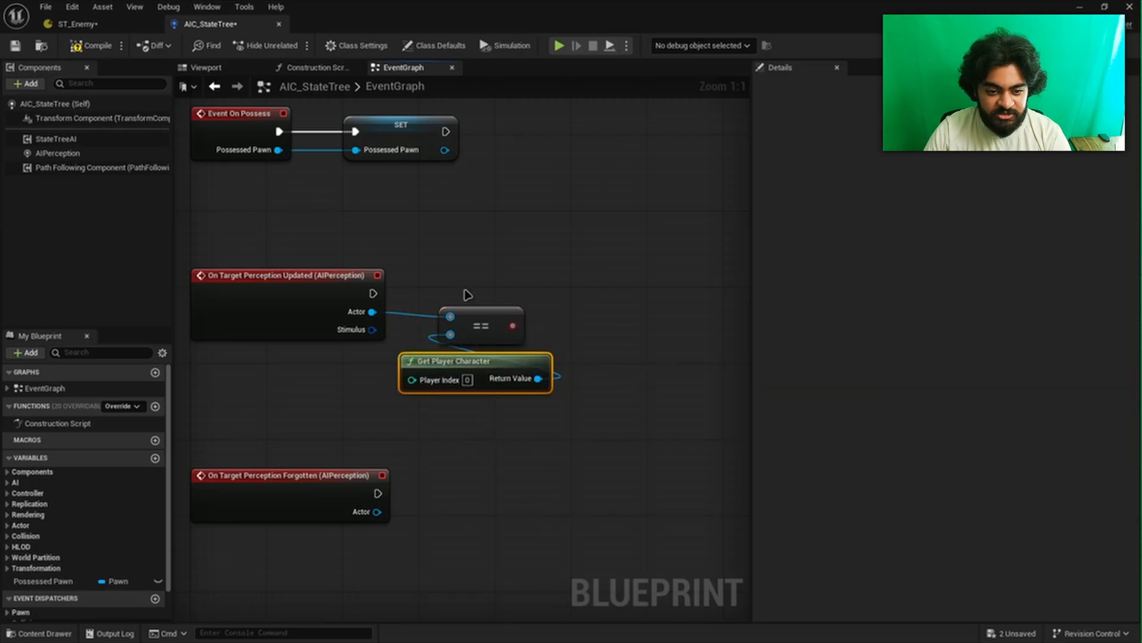
drag(466, 299, 504, 418)
drag(492, 331, 501, 330)
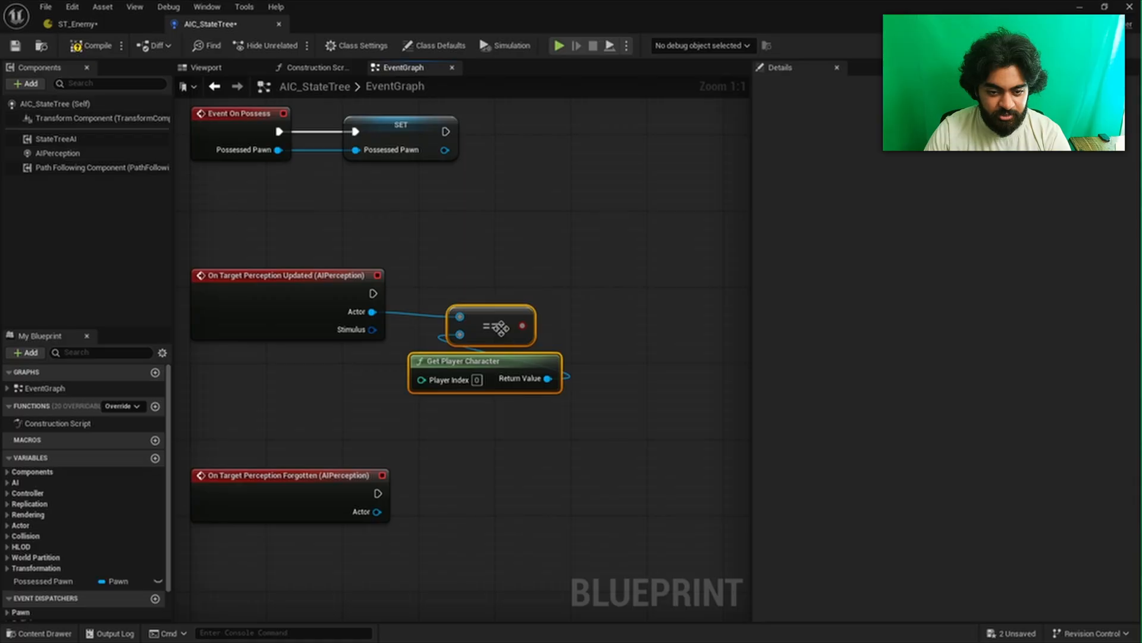
click(606, 339)
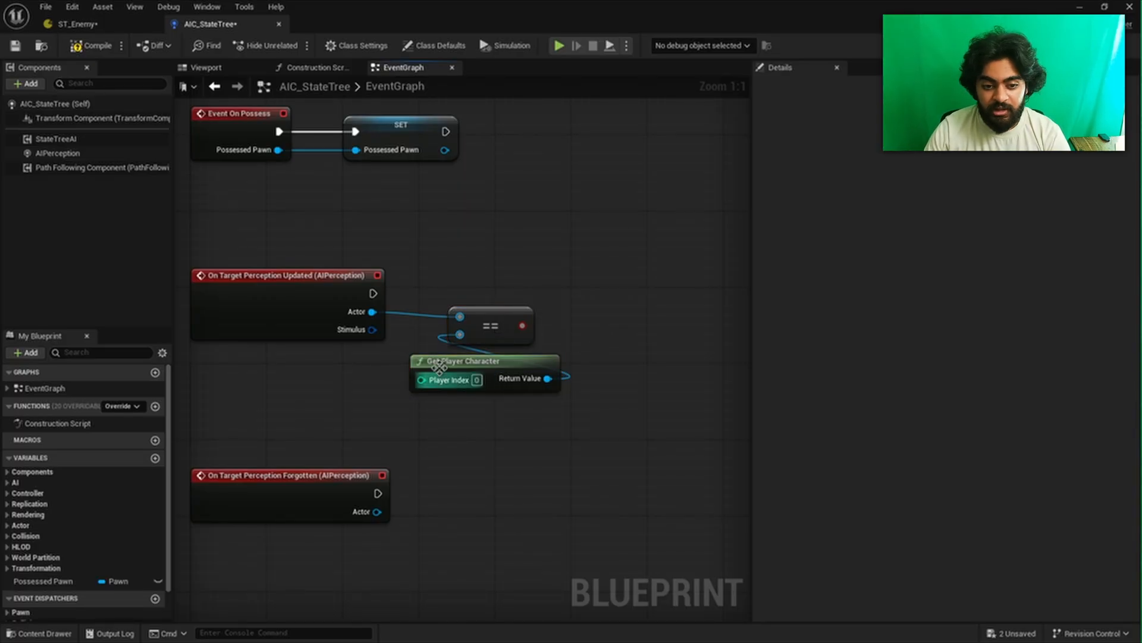
drag(574, 460, 479, 322)
click(546, 447)
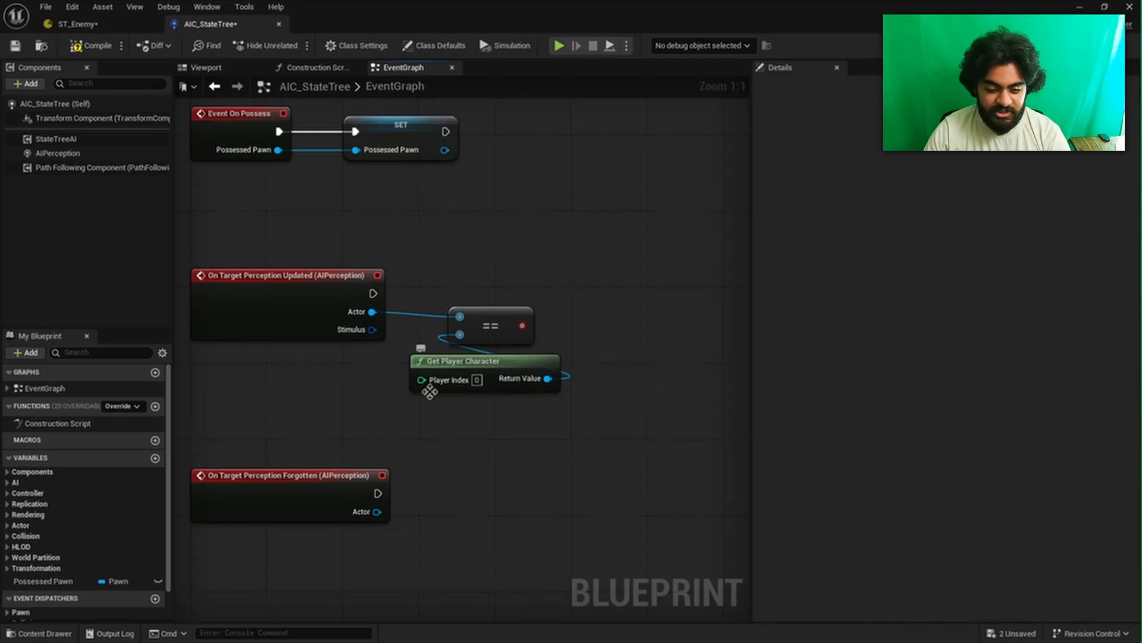
Add a Branch node and connect it to the execution output of On Target Perception Updated
right_drag(556, 414, 486, 437)
key(b)
click(539, 311)
drag(304, 316, 594, 323)
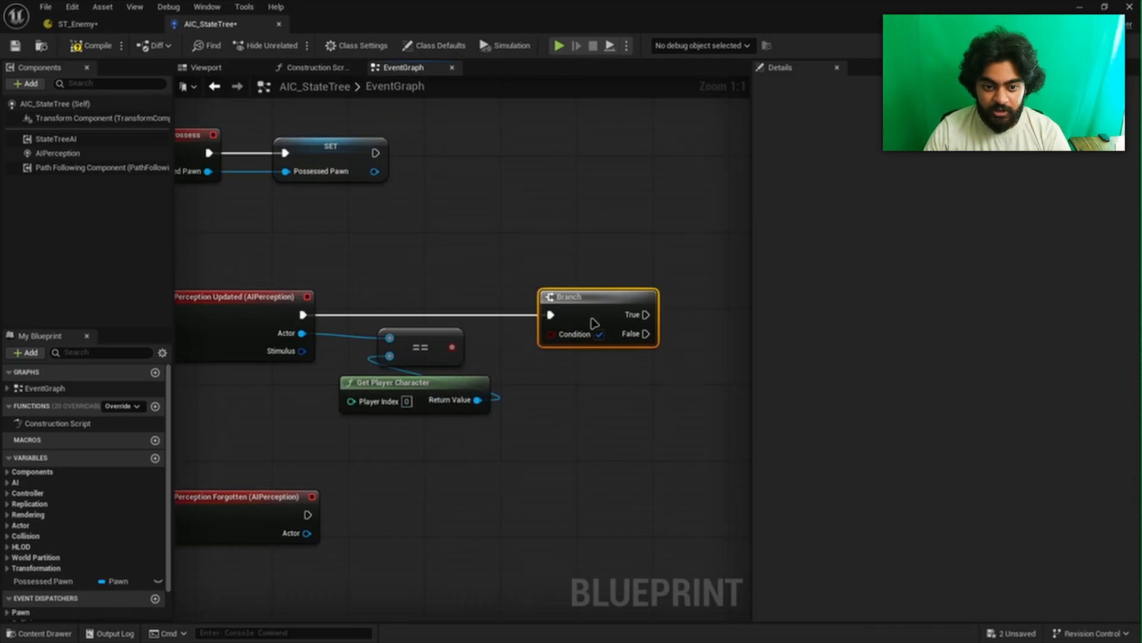
key(b)
click(566, 221)
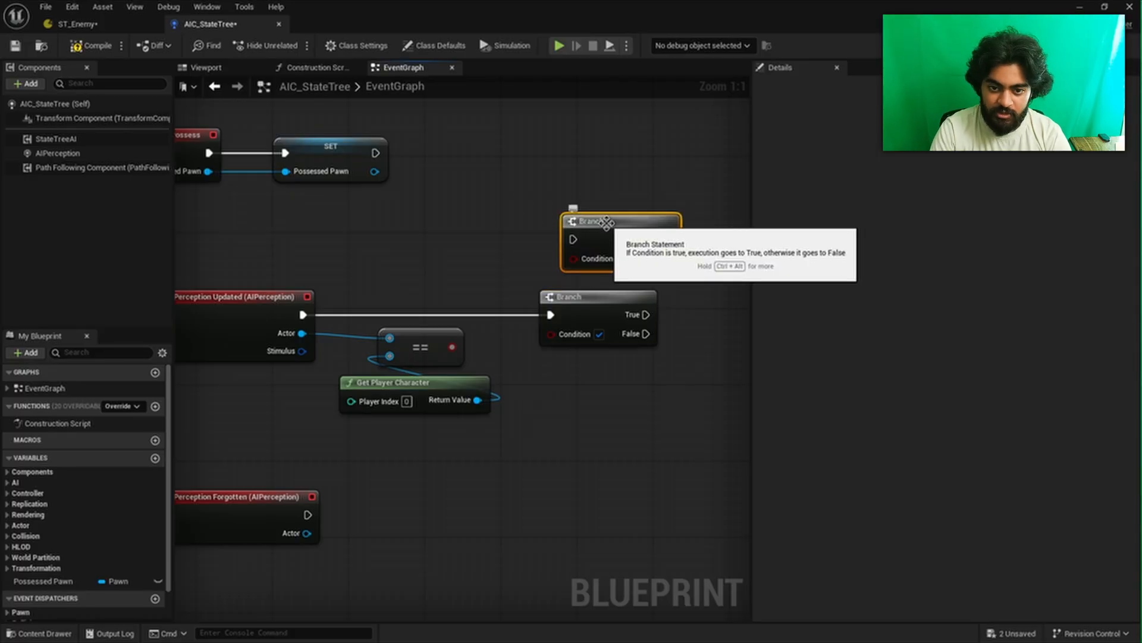
key(Delete)
Connect the result of the player comparison to the Branch node's Condition
drag(450, 347, 551, 334)
right_drag(555, 378, 485, 380)
scroll(470, 386, down, 1)
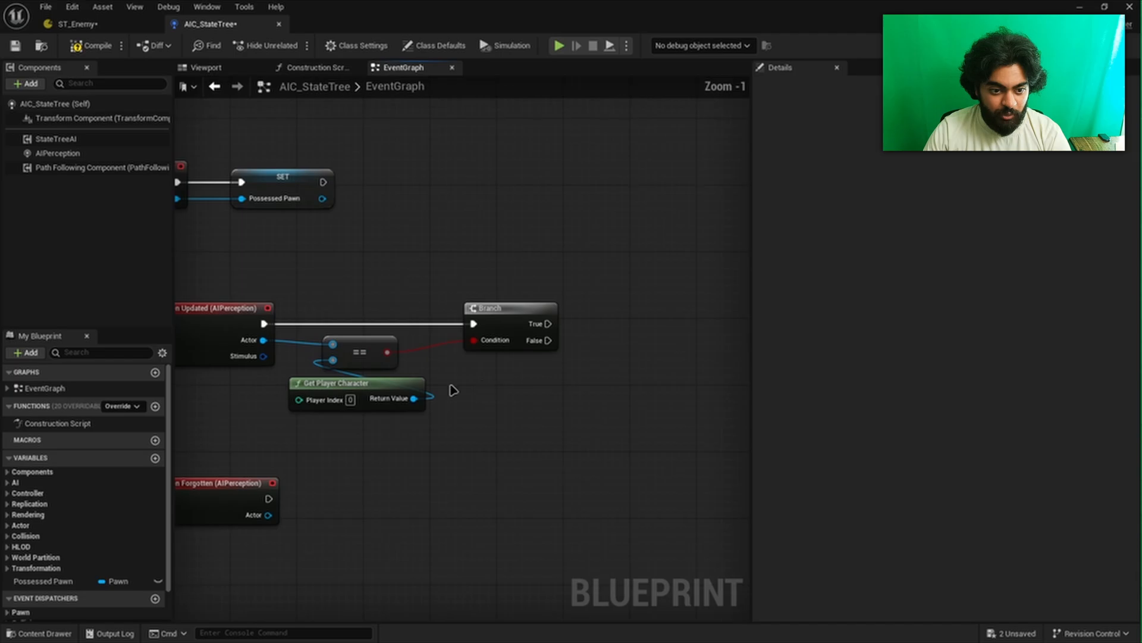
Break the event's Stimulus output with a Break AIStimulus node and expand it to show all its fields
right_click(263, 357)
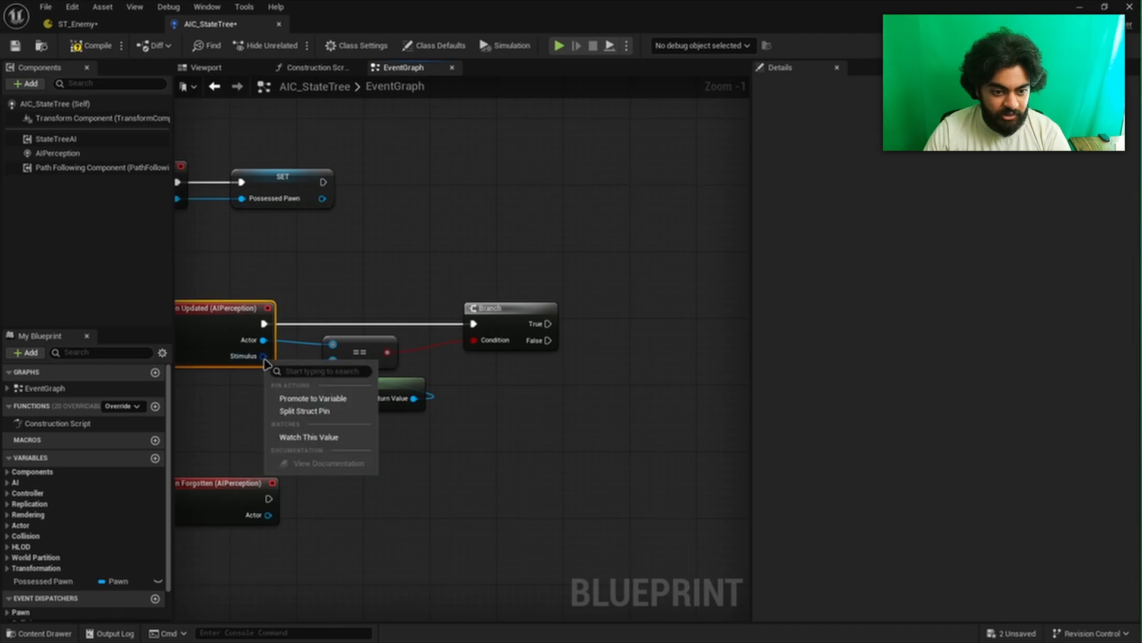
click(249, 405)
drag(263, 356, 582, 372)
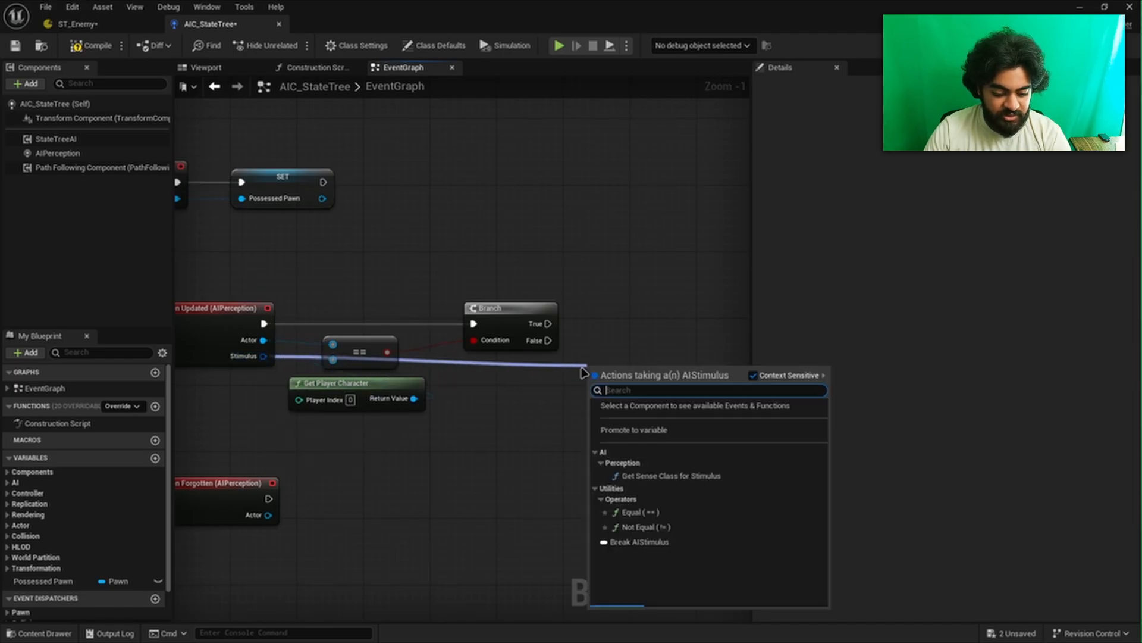
text(break)
key(Return)
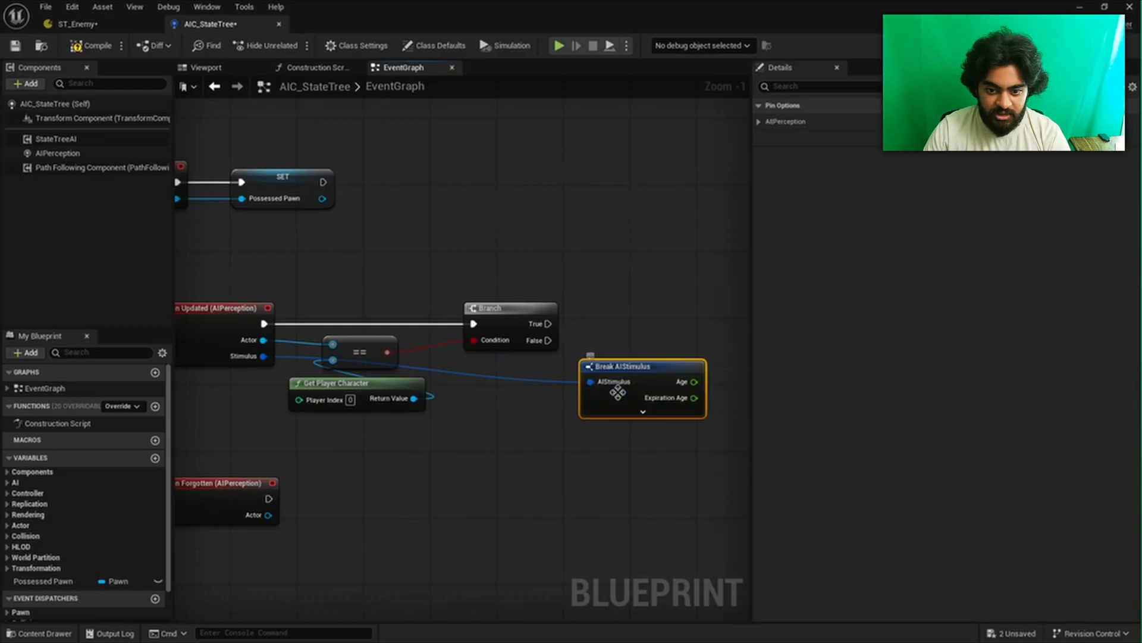
click(641, 412)
right_drag(643, 476, 575, 464)
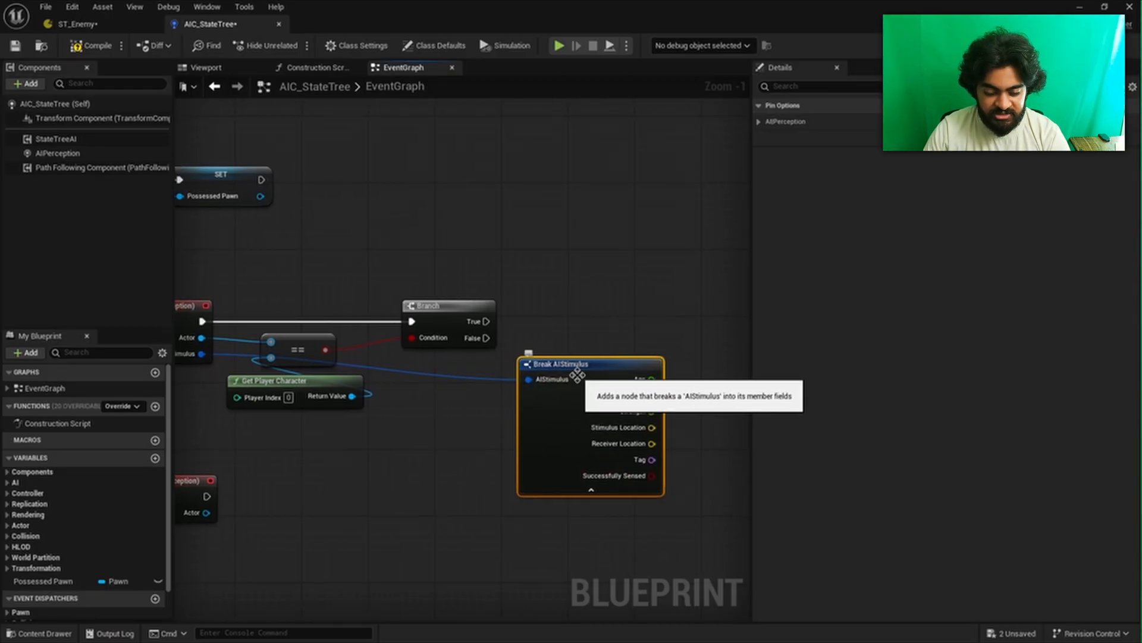
Add a second Branch fed by the first Branch's True output and straighten the connection between them
right_drag(650, 478, 544, 471)
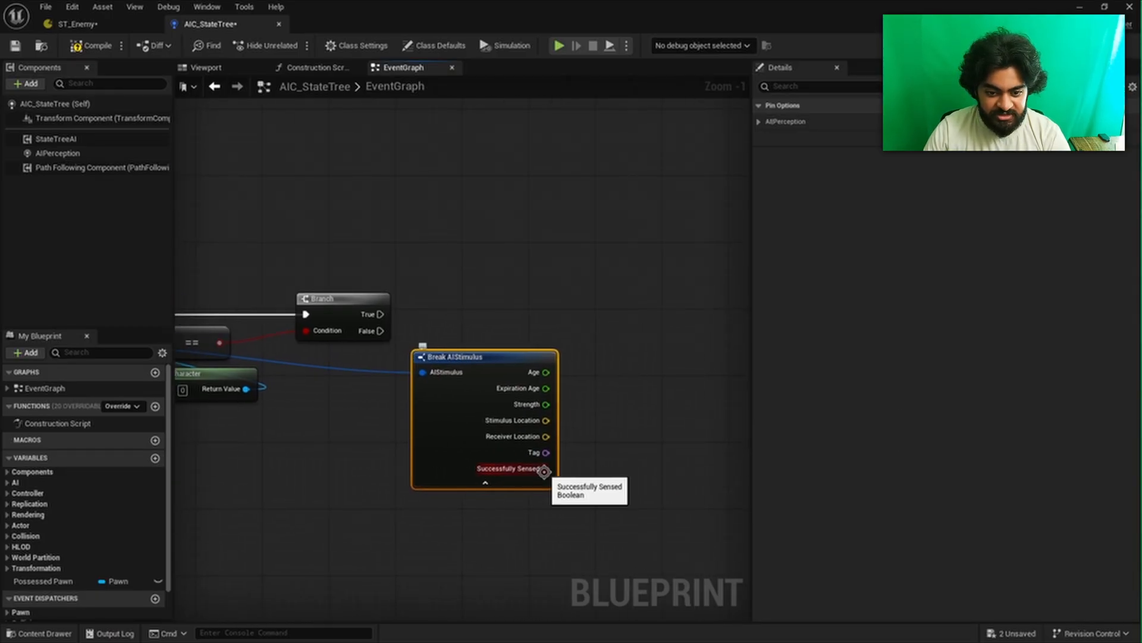
click(655, 315)
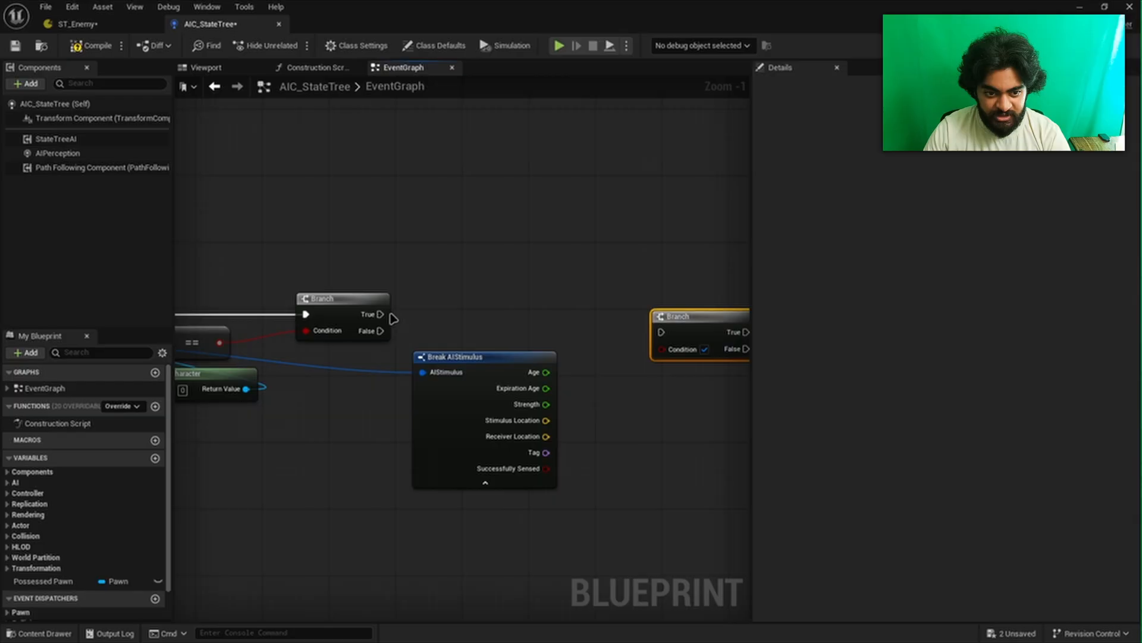
drag(380, 314, 656, 322)
key(q)
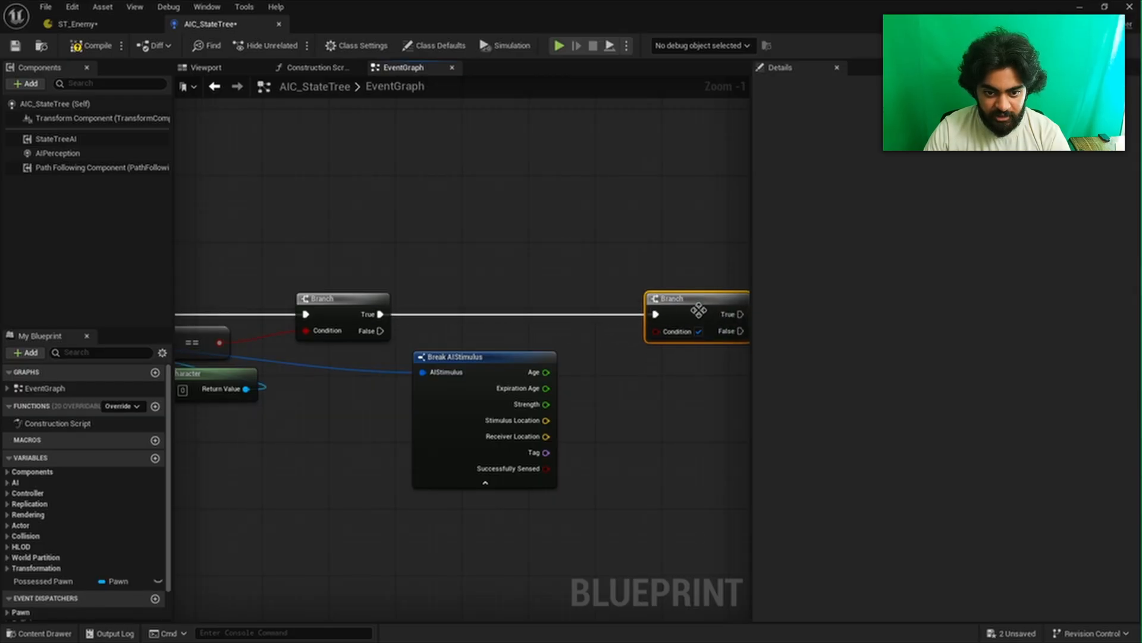
Connect Break AIStimulus's Successfully Sensed output to the second Branch's Condition, hide the other pins, and place the node between the Branches
drag(546, 469, 655, 330)
click(512, 359)
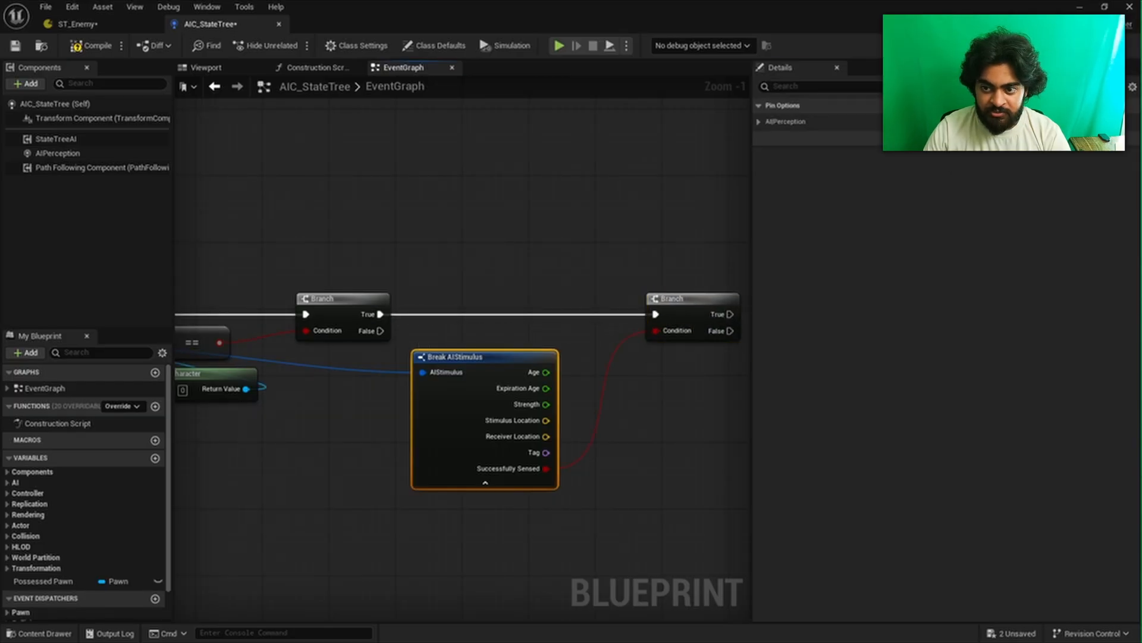
click(947, 138)
drag(525, 358, 567, 333)
Delete the On Target Perception Forgotten event node from the event graph
right_drag(618, 410, 521, 411)
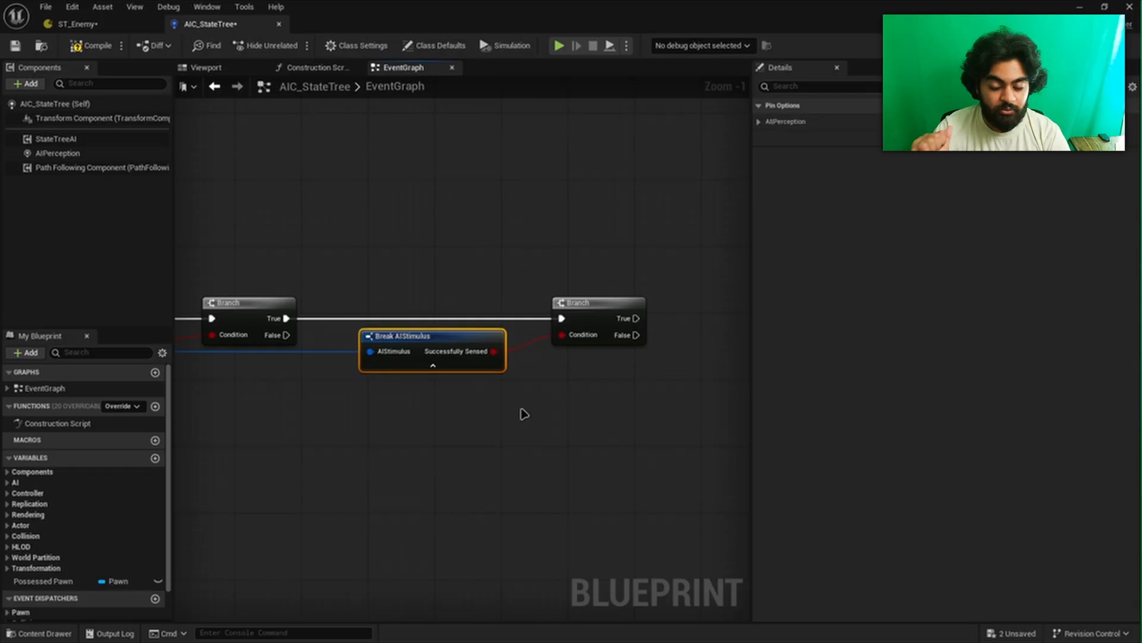
right_drag(575, 340, 558, 407)
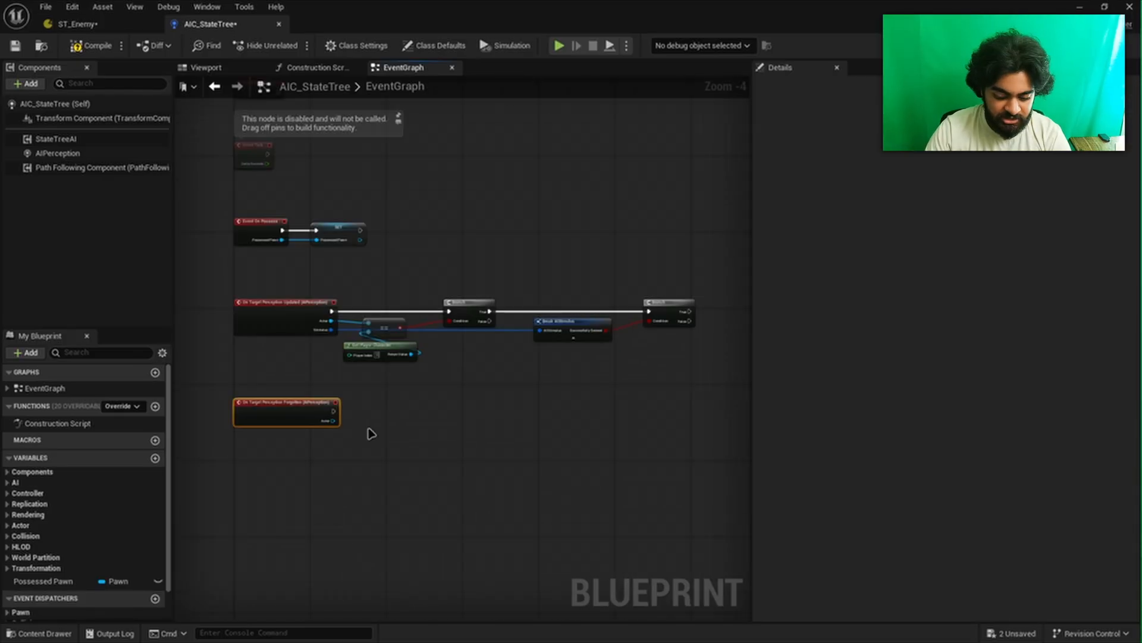
key(Delete)
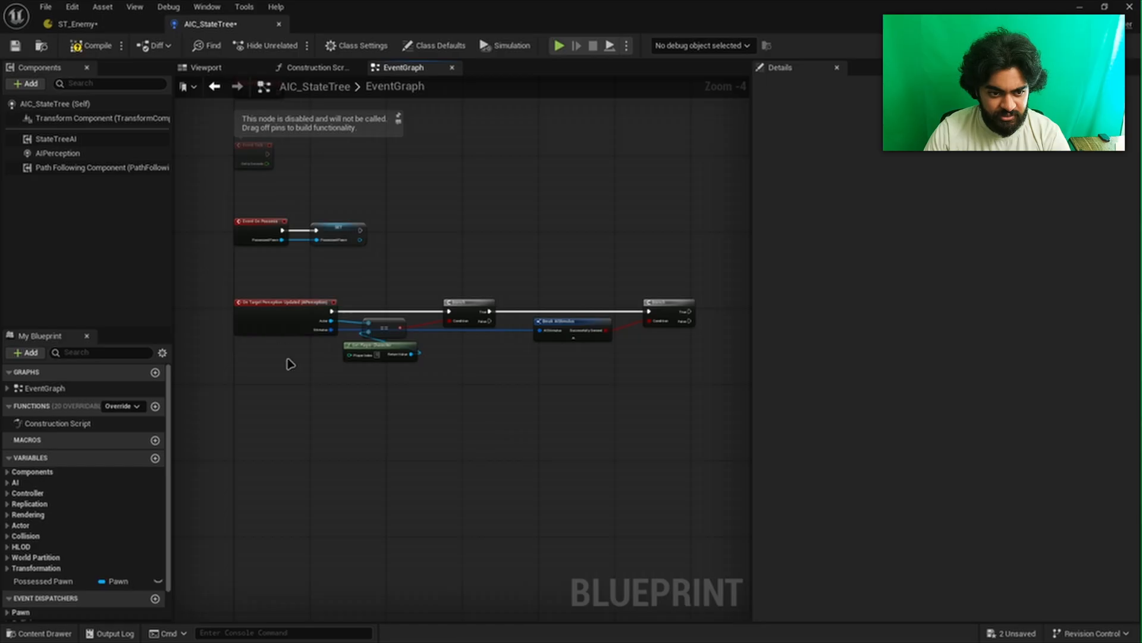
Add a StateTreeAI component reference beyond the second Branch and create a Send State Tree Event node from it
scroll(280, 362, up, 1)
right_drag(589, 390, 381, 416)
right_drag(500, 397, 369, 423)
scroll(441, 393, up, 1)
click(470, 357)
right_drag(601, 372, 538, 380)
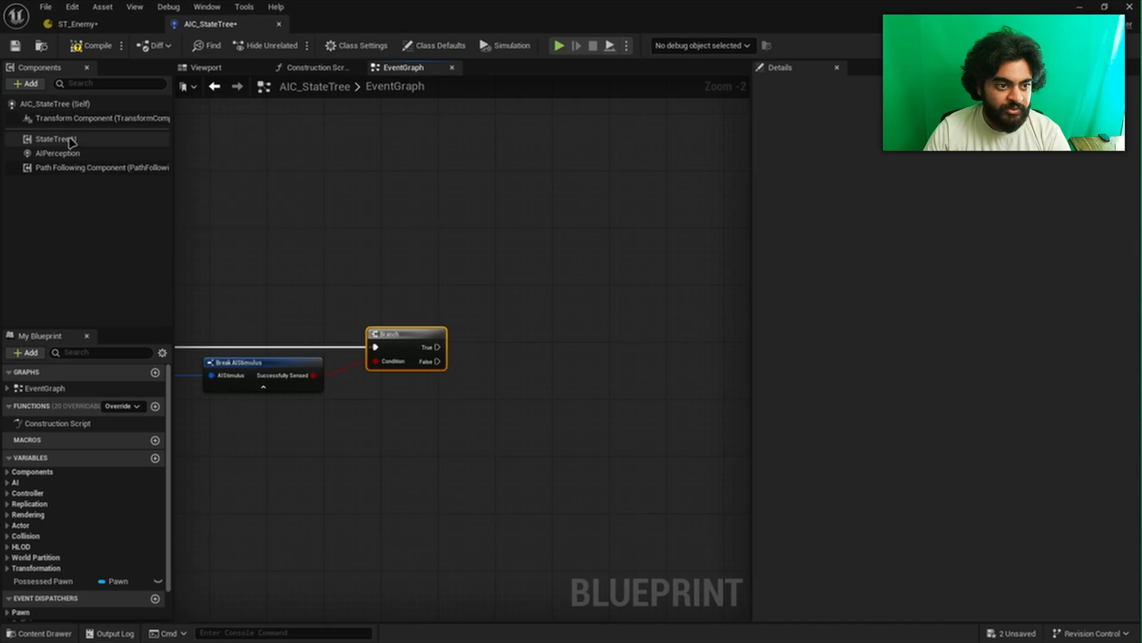
drag(69, 140, 588, 280)
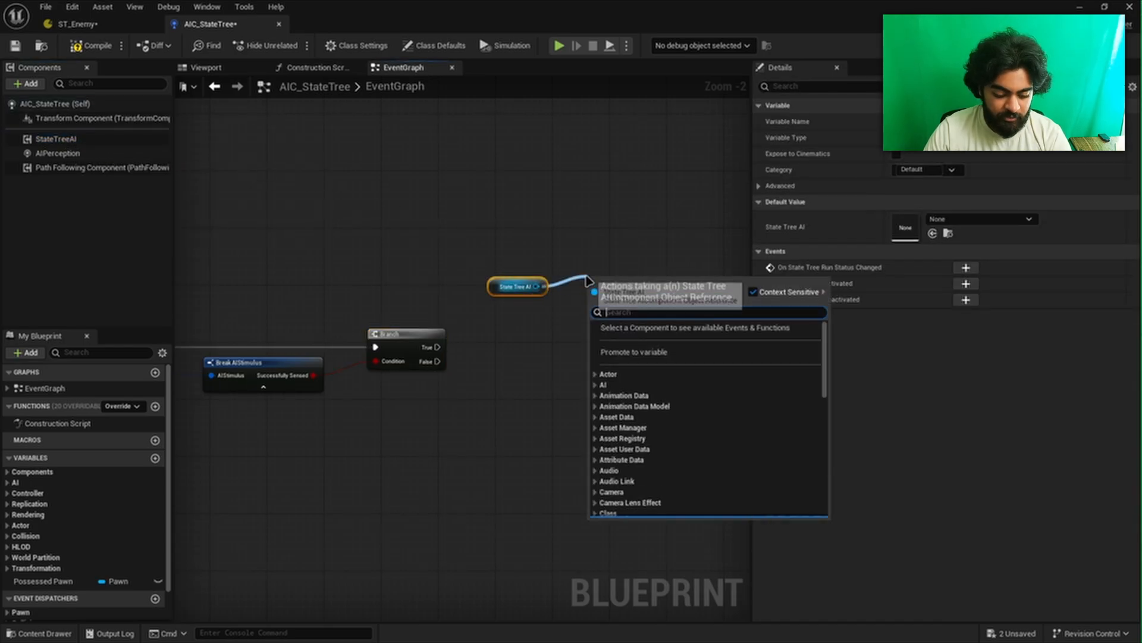
text(send st)
key(Return)
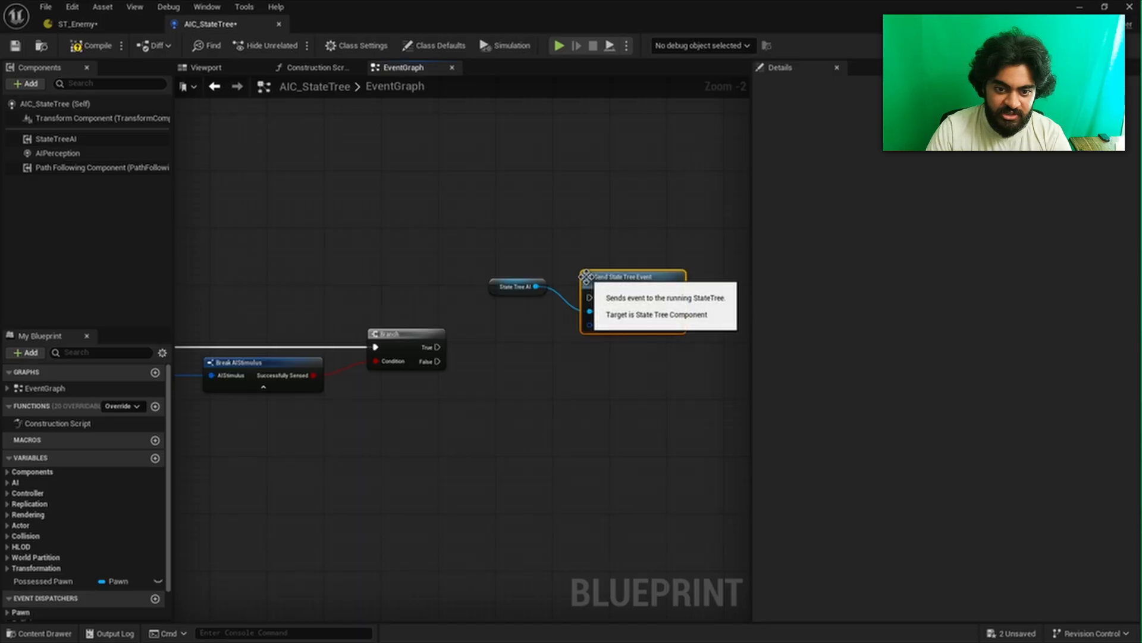
Connect the second Branch's True output to Send State Tree Event, align the node with the Branch, and place the State Tree AI reference above it
scroll(544, 334, up, 2)
right_drag(543, 334, 472, 345)
drag(334, 361, 535, 294)
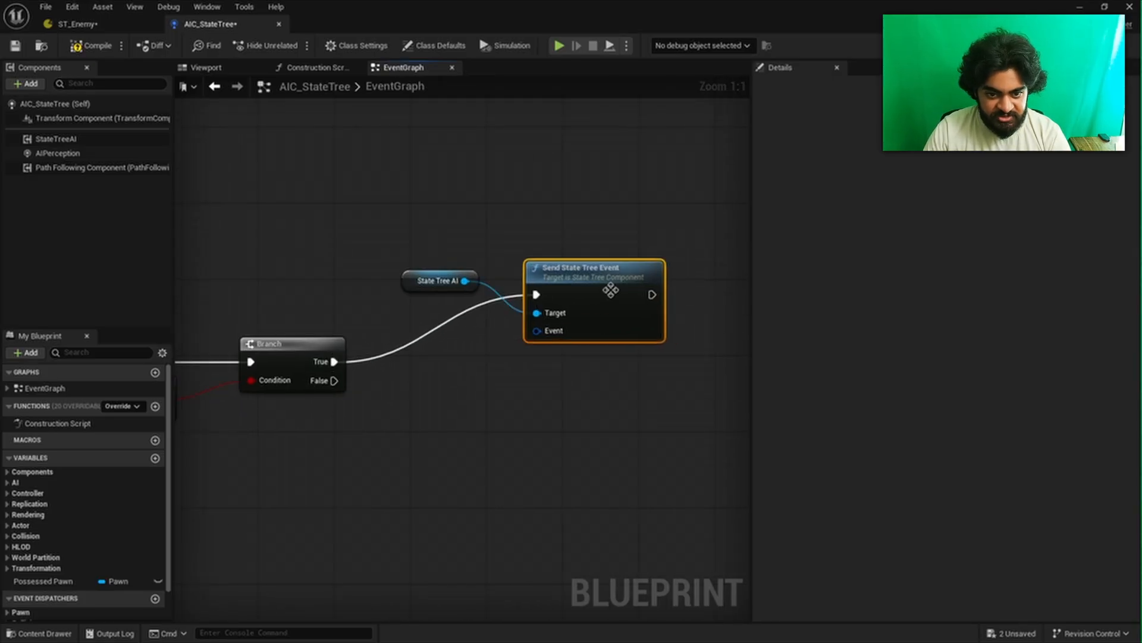
drag(609, 288, 581, 354)
drag(411, 279, 504, 311)
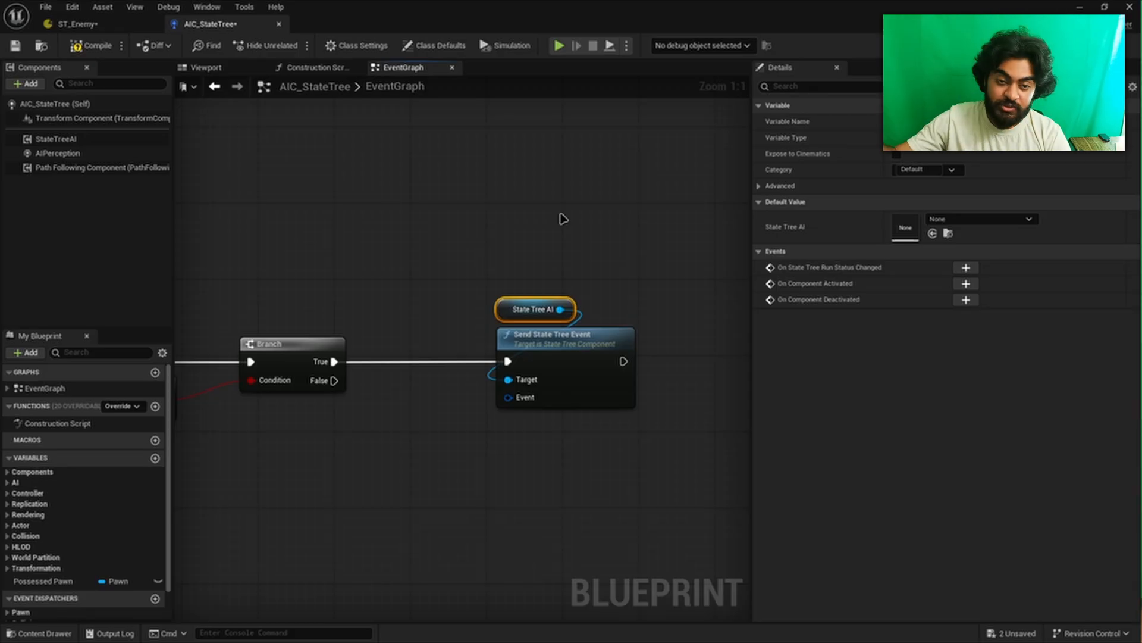
drag(520, 239, 629, 471)
click(629, 471)
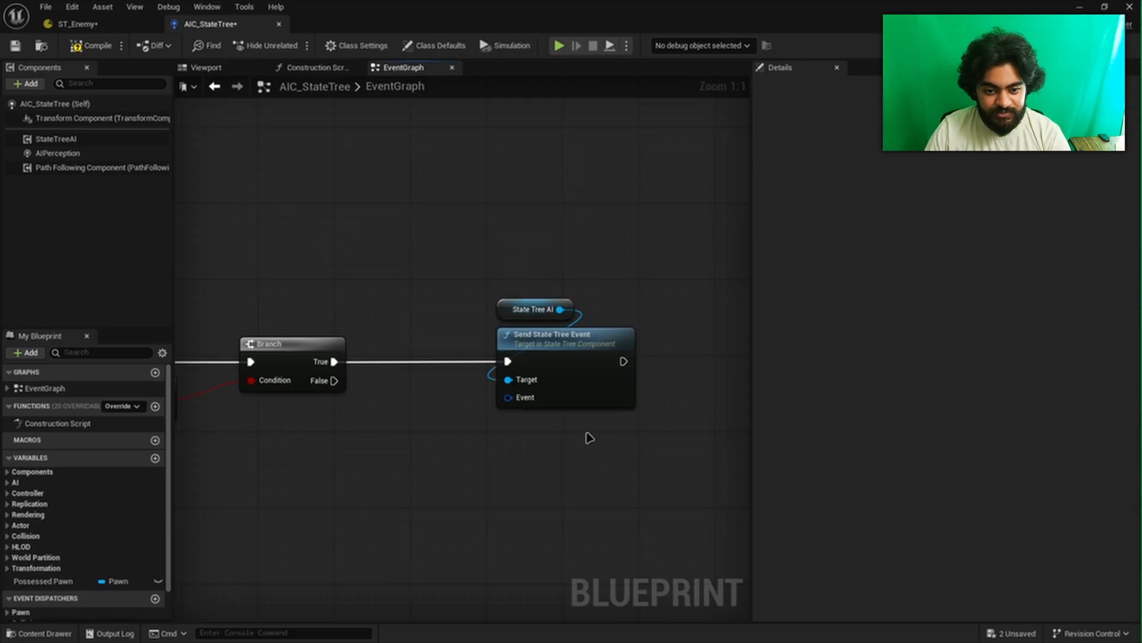
Split the Event struct pin on the Send State Tree Event node
right_drag(587, 435, 557, 417)
right_click(481, 378)
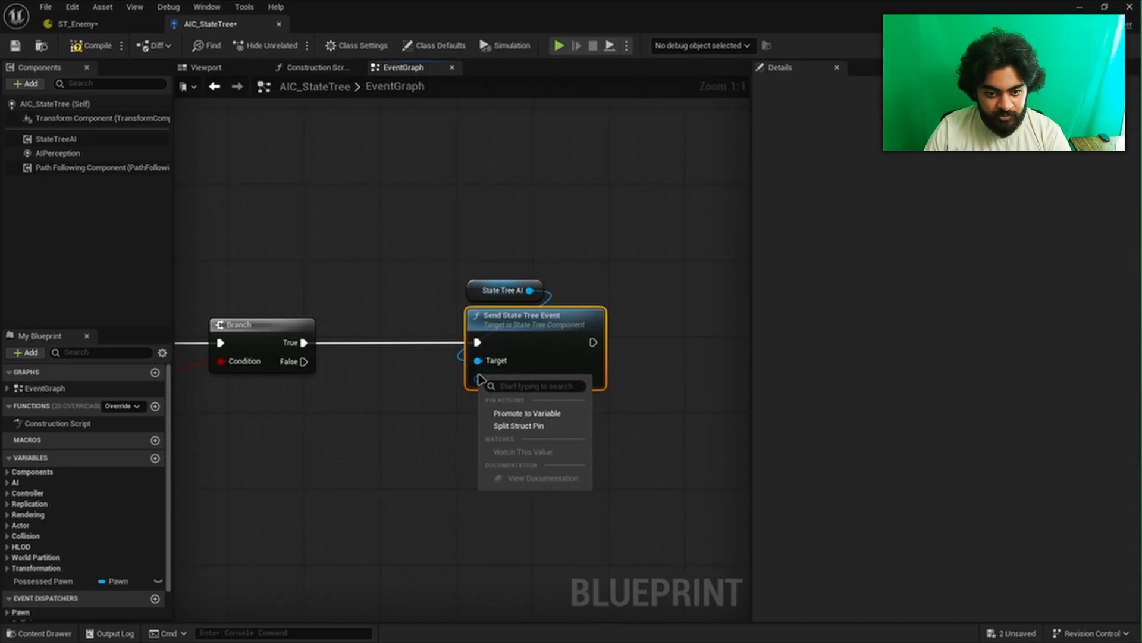
click(521, 426)
right_drag(671, 380, 652, 354)
click(654, 348)
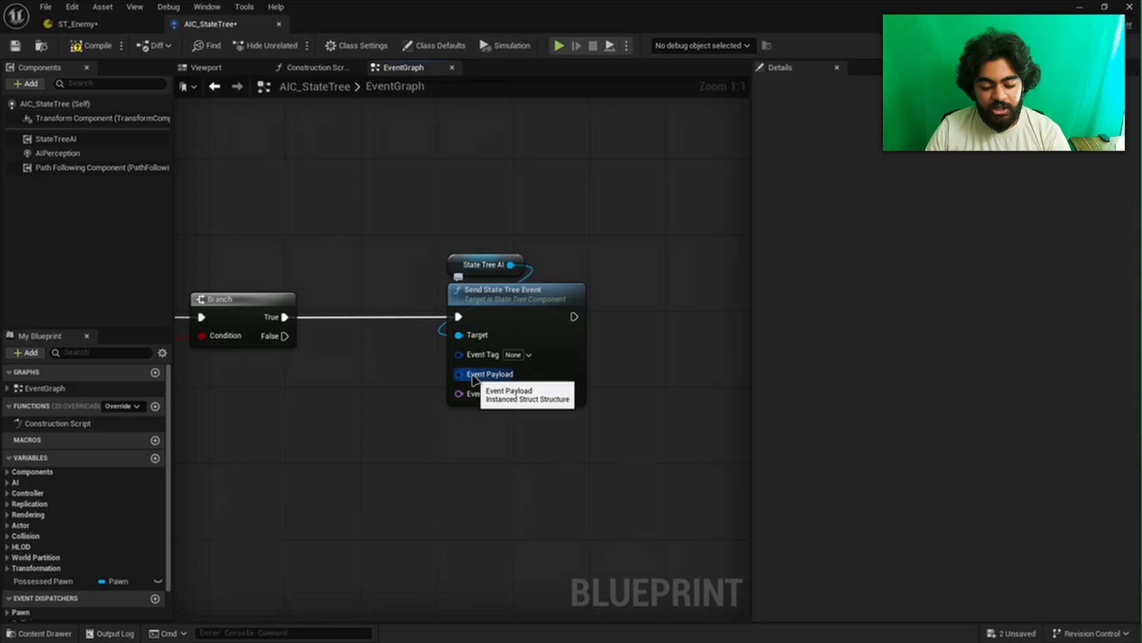
In ST_Enemy, add a transition to the NoPlayer state with the On Event trigger and expand its Required Event settings
click(76, 24)
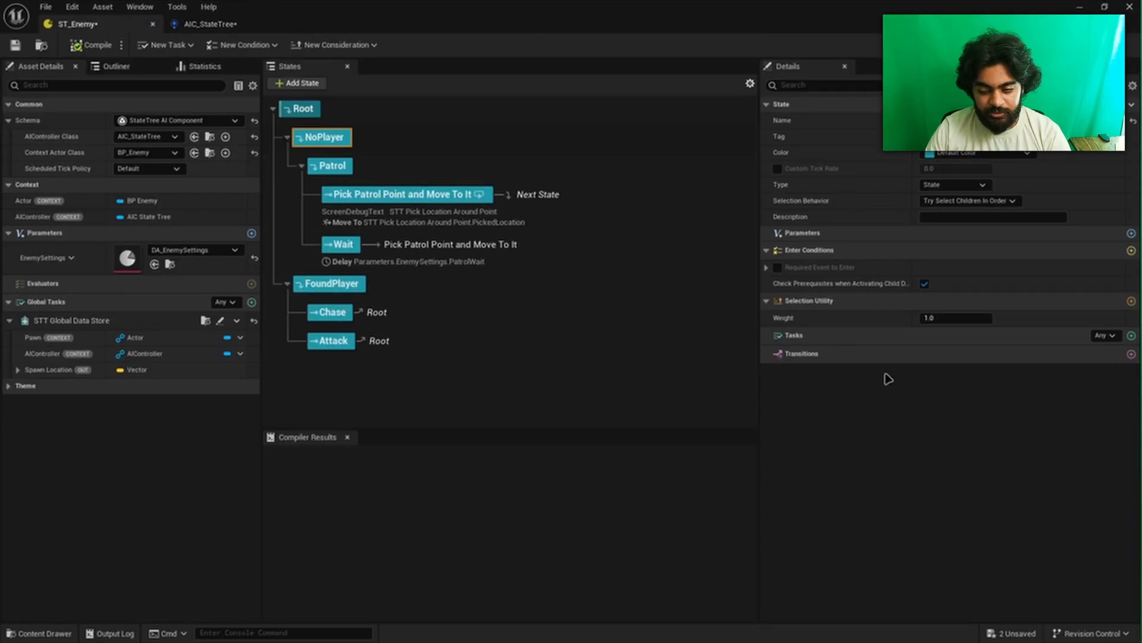
click(1130, 354)
click(953, 387)
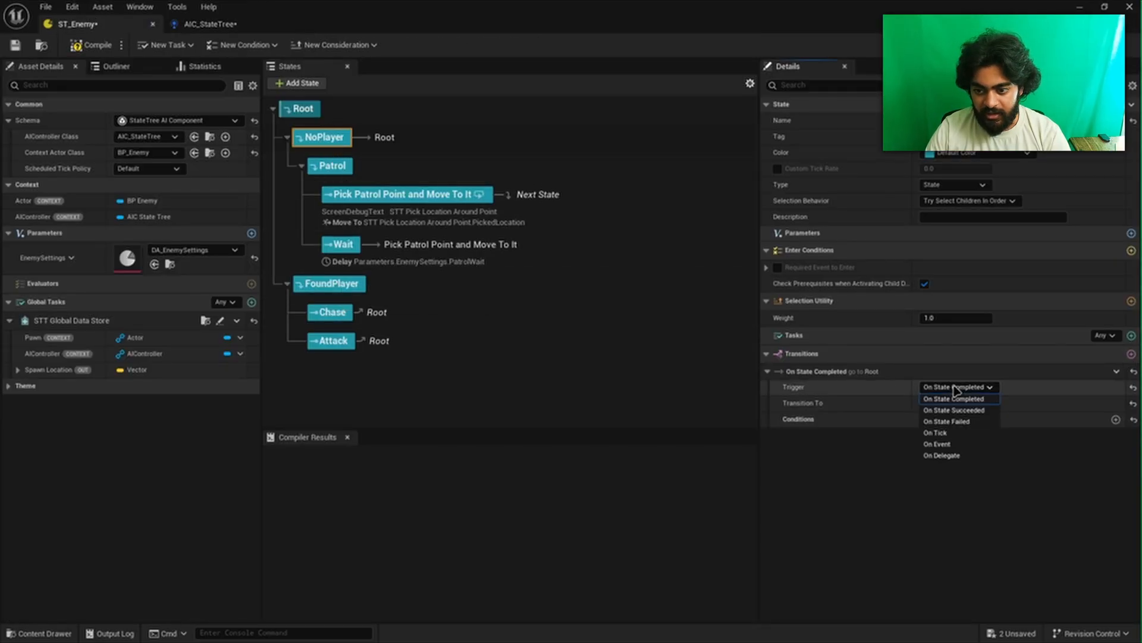
click(955, 439)
click(954, 387)
click(937, 441)
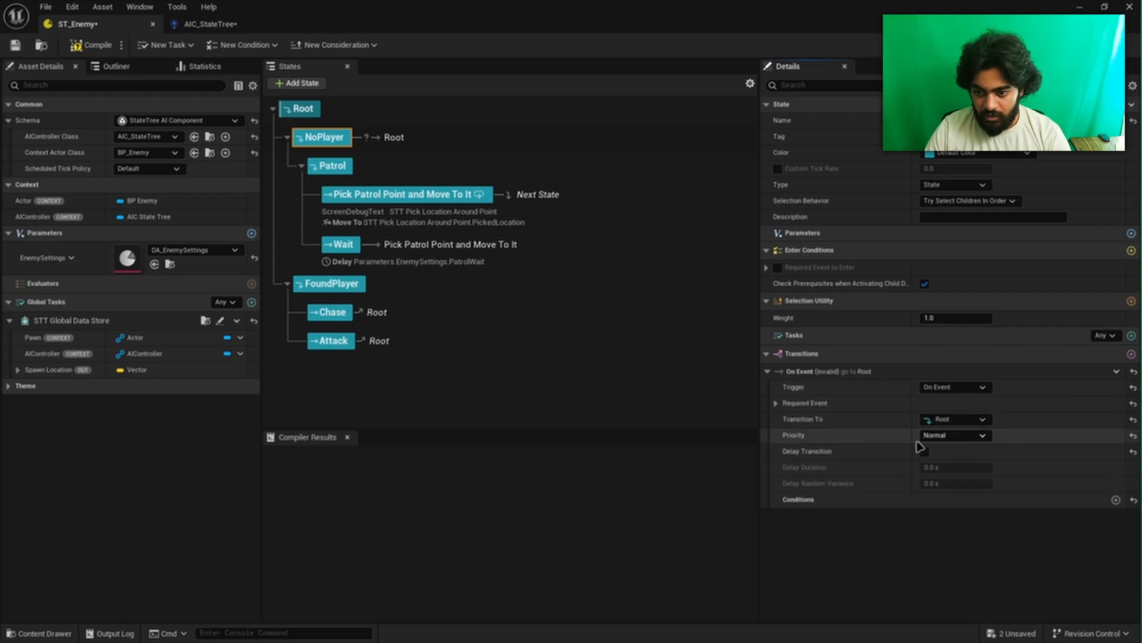
click(776, 404)
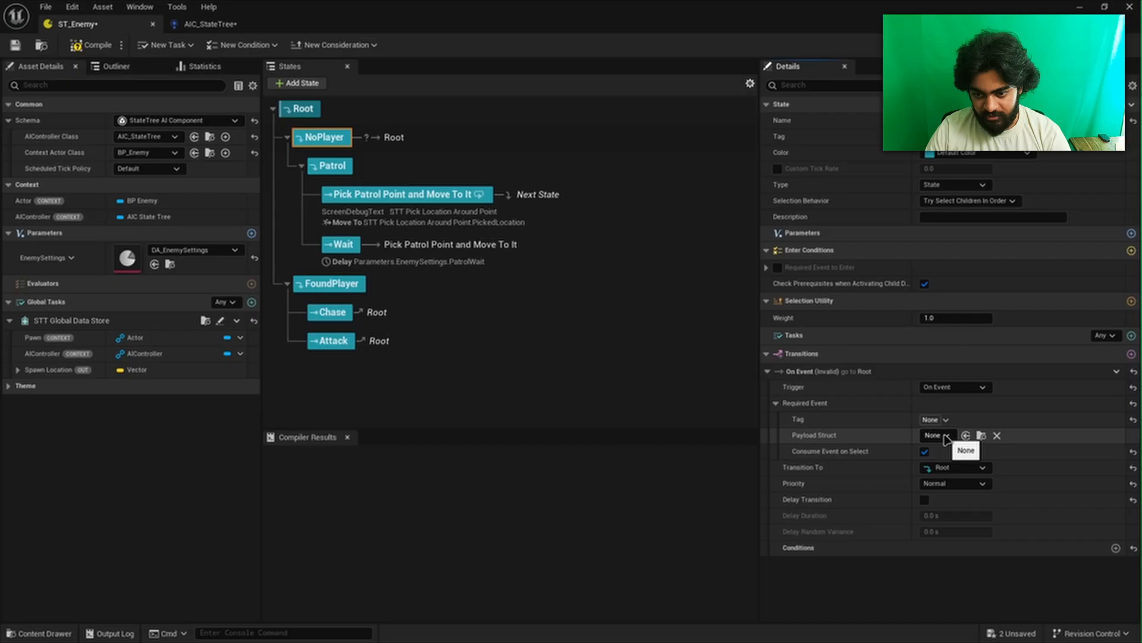
click(925, 452)
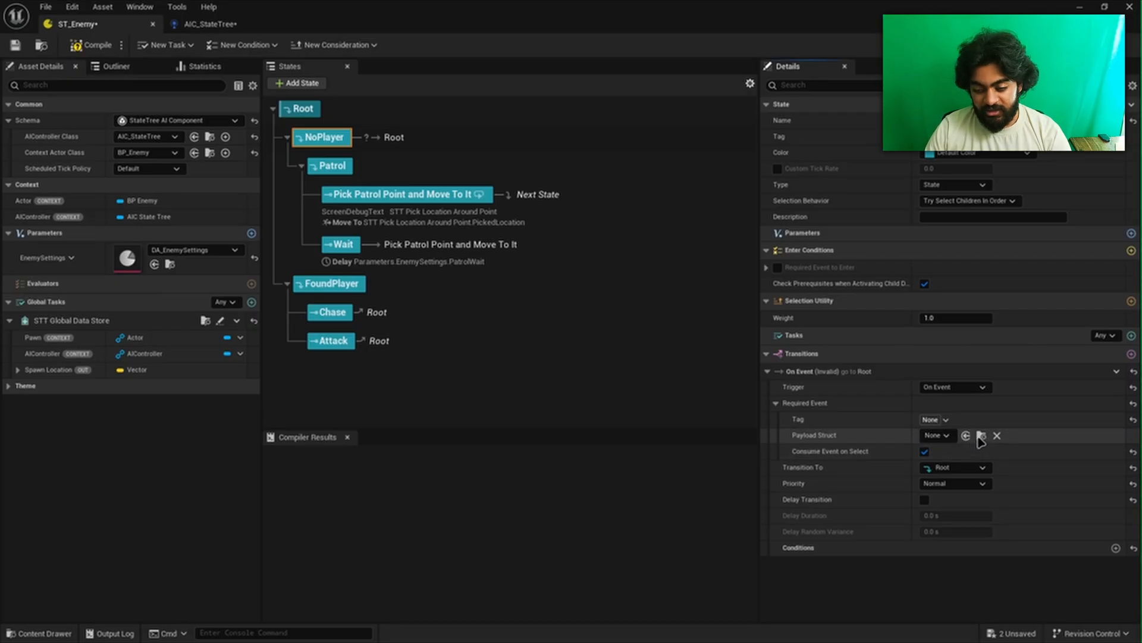
click(666, 336)
key(ctrl+space)
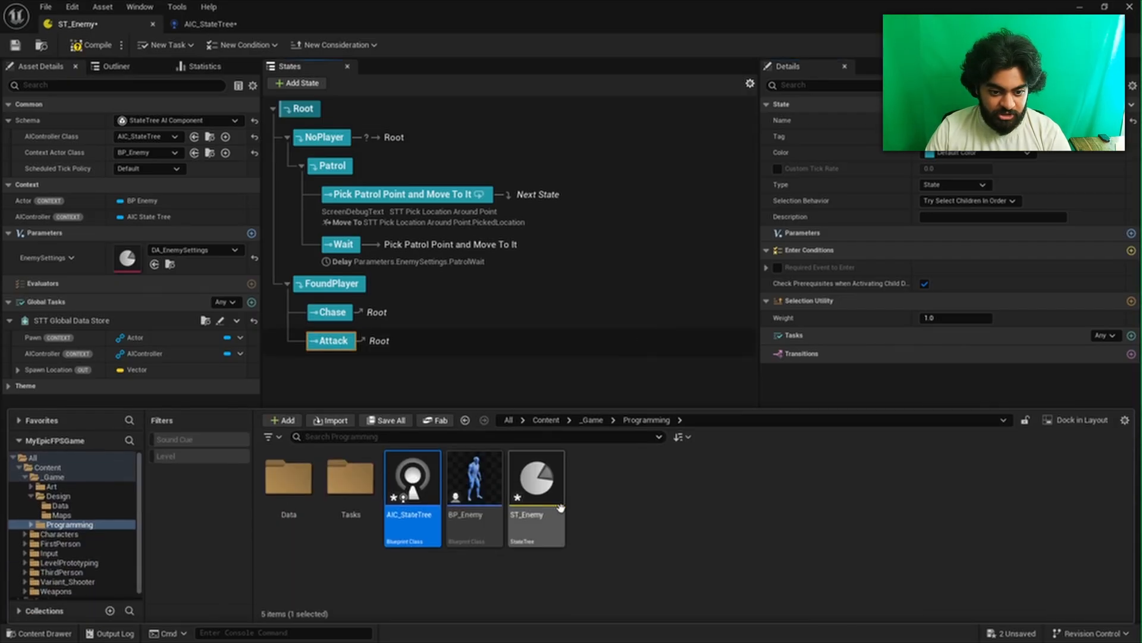
double_click(288, 476)
right_click(454, 522)
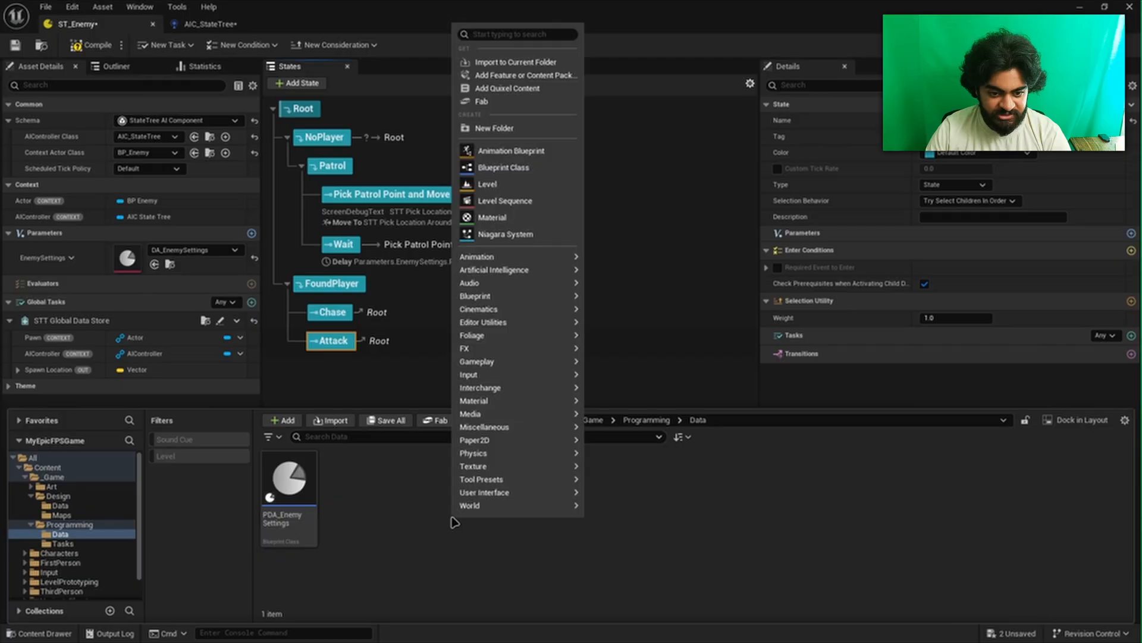
mouse_move(511, 296)
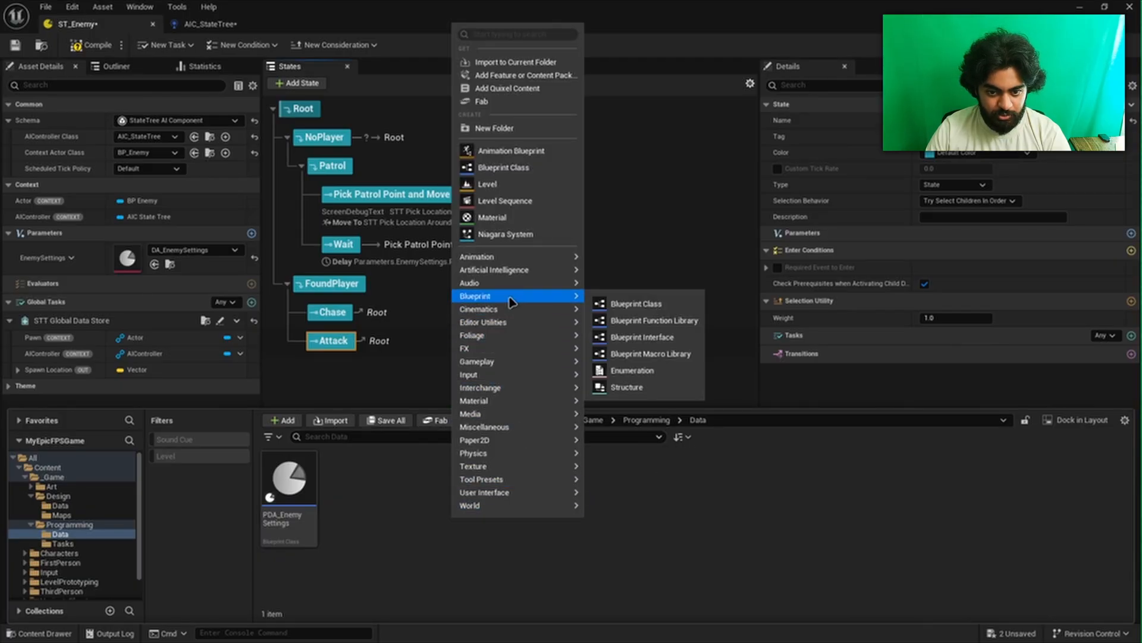
click(632, 388)
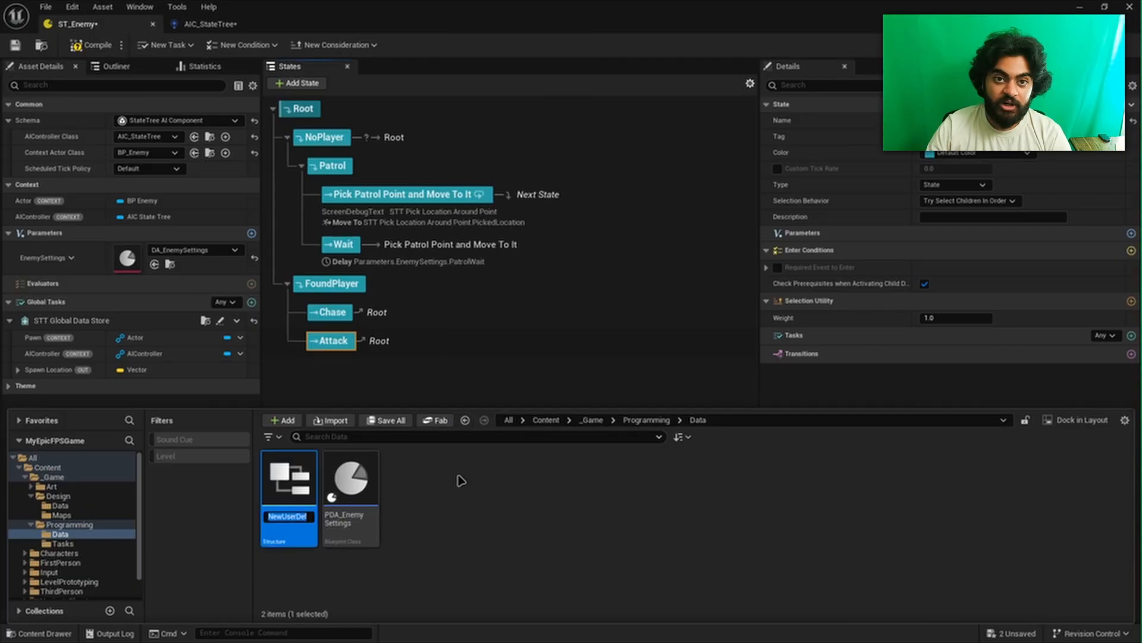
click(302, 483)
key(Delete)
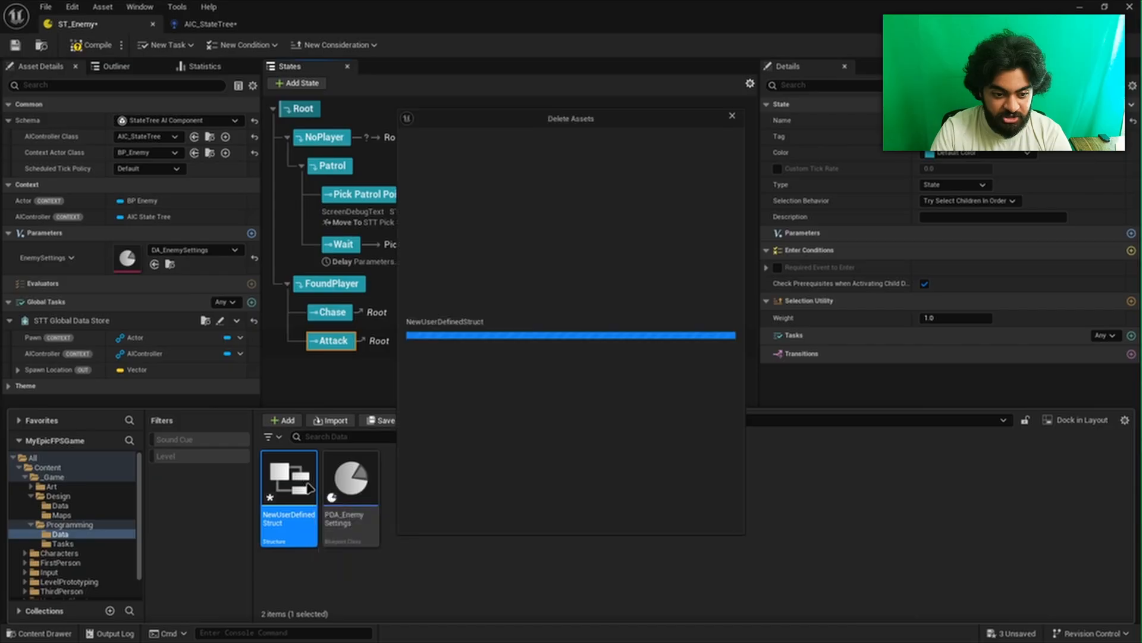
click(494, 520)
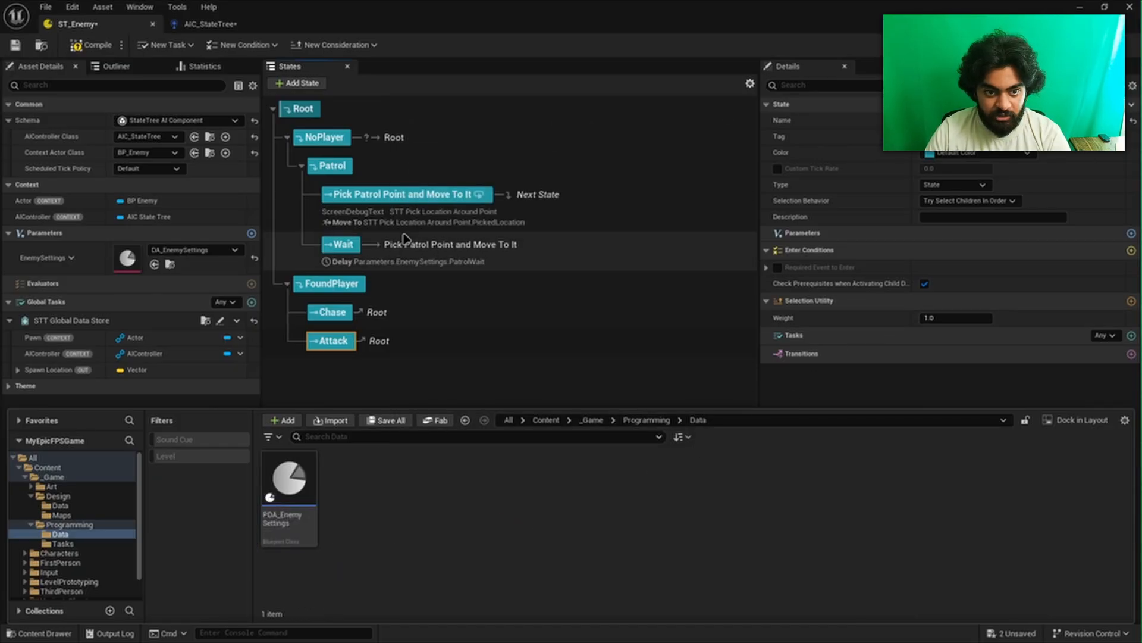
Reopen the NoPlayer state's On Event transition, examine its Required Event settings, and delete the transition
click(321, 138)
click(768, 371)
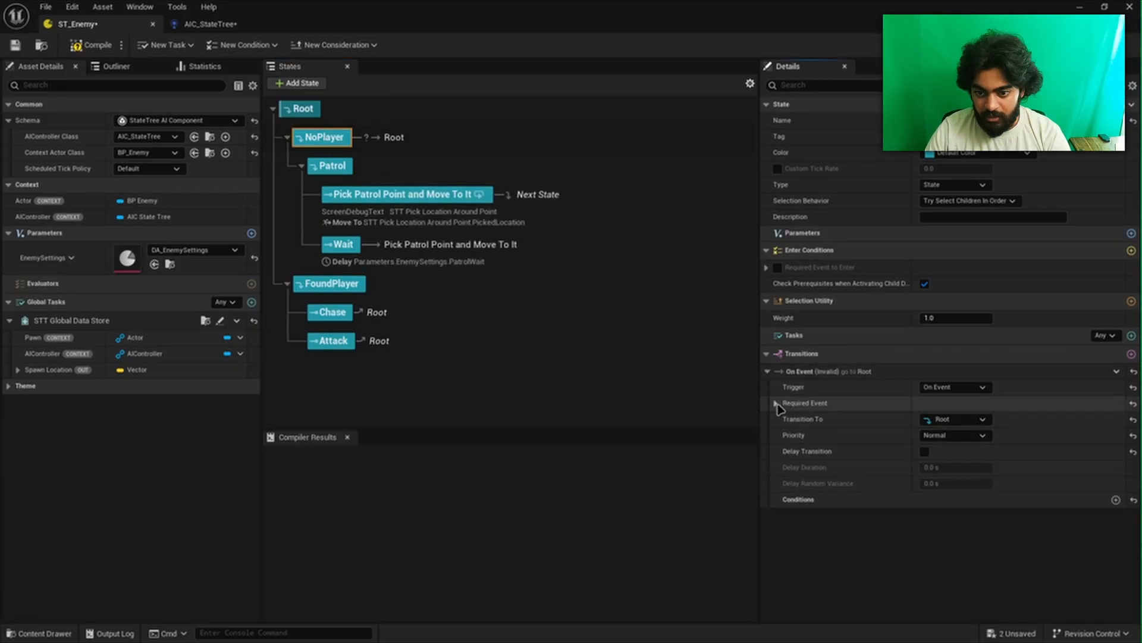
click(776, 403)
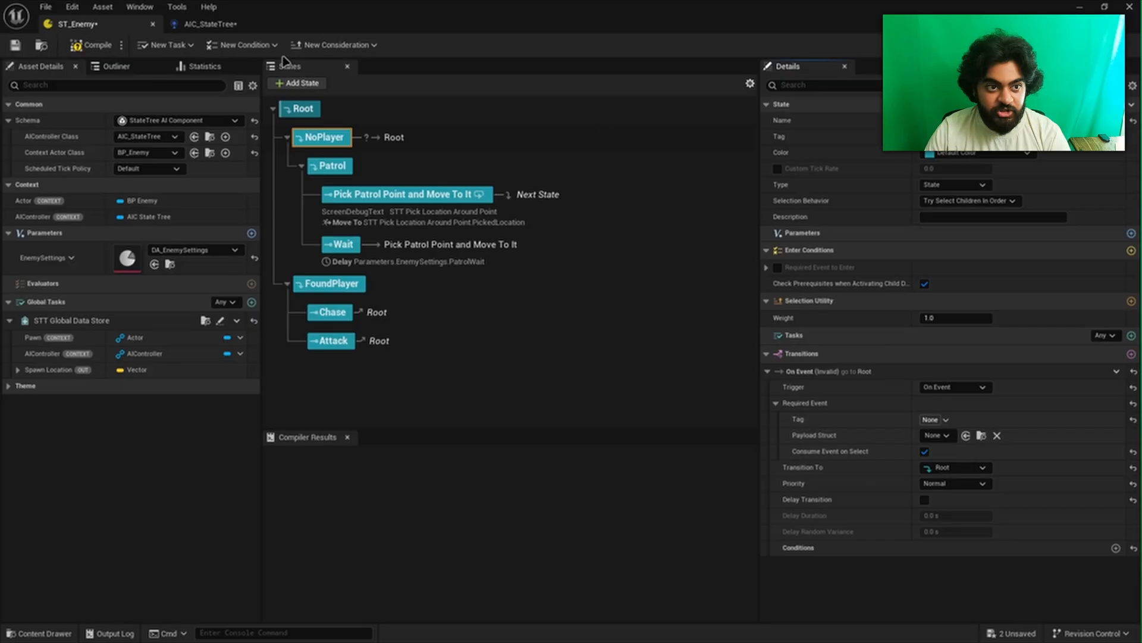
click(181, 24)
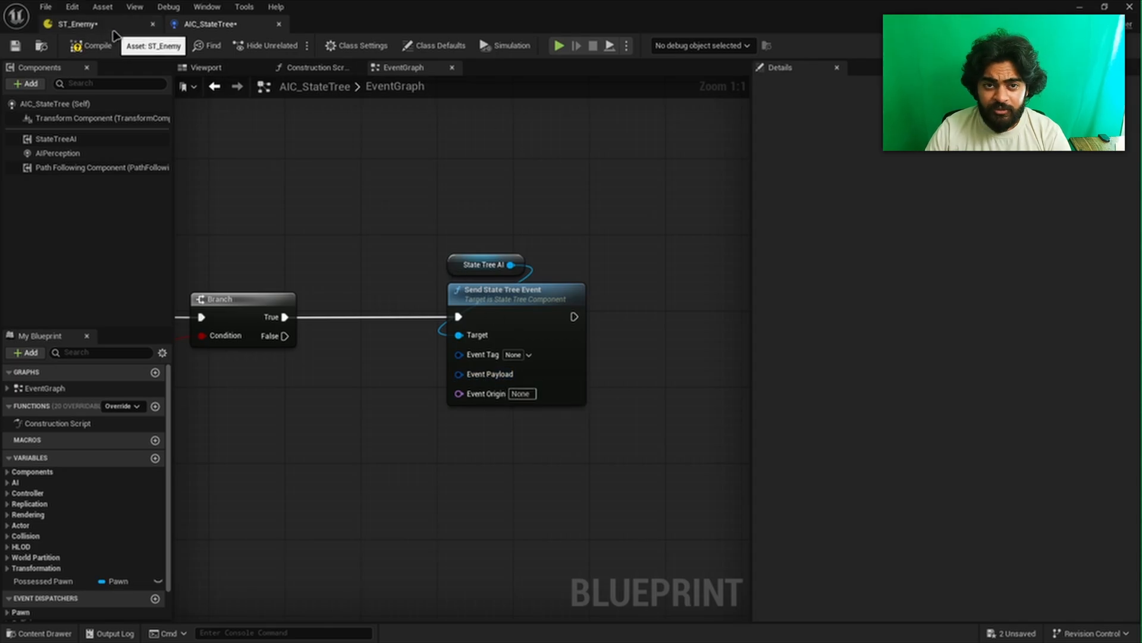
click(77, 24)
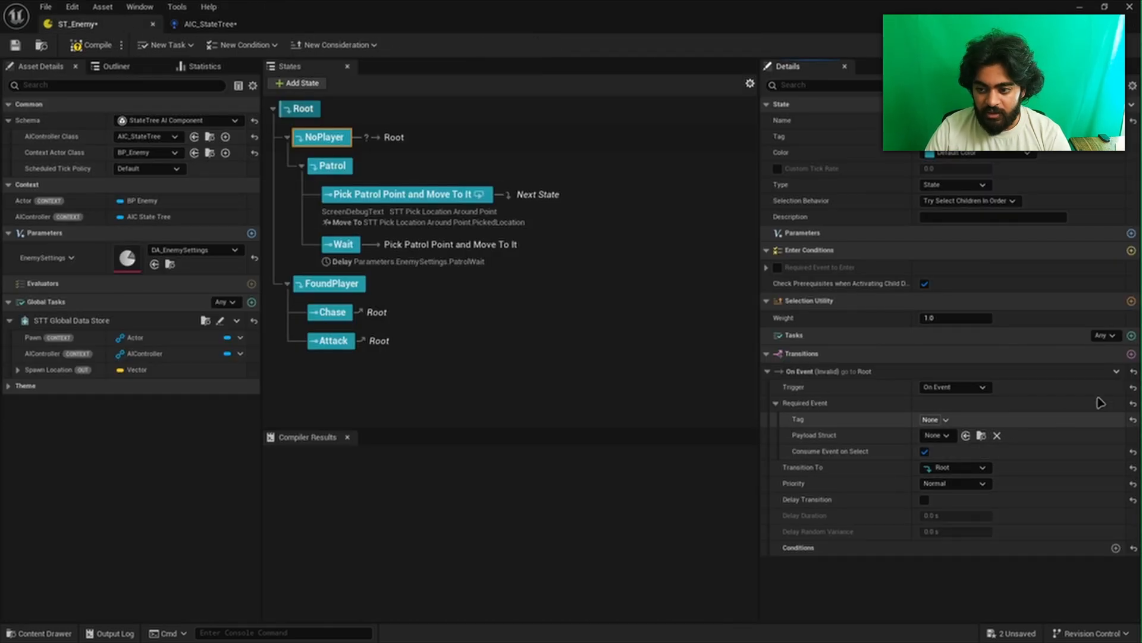
click(1116, 371)
click(1084, 443)
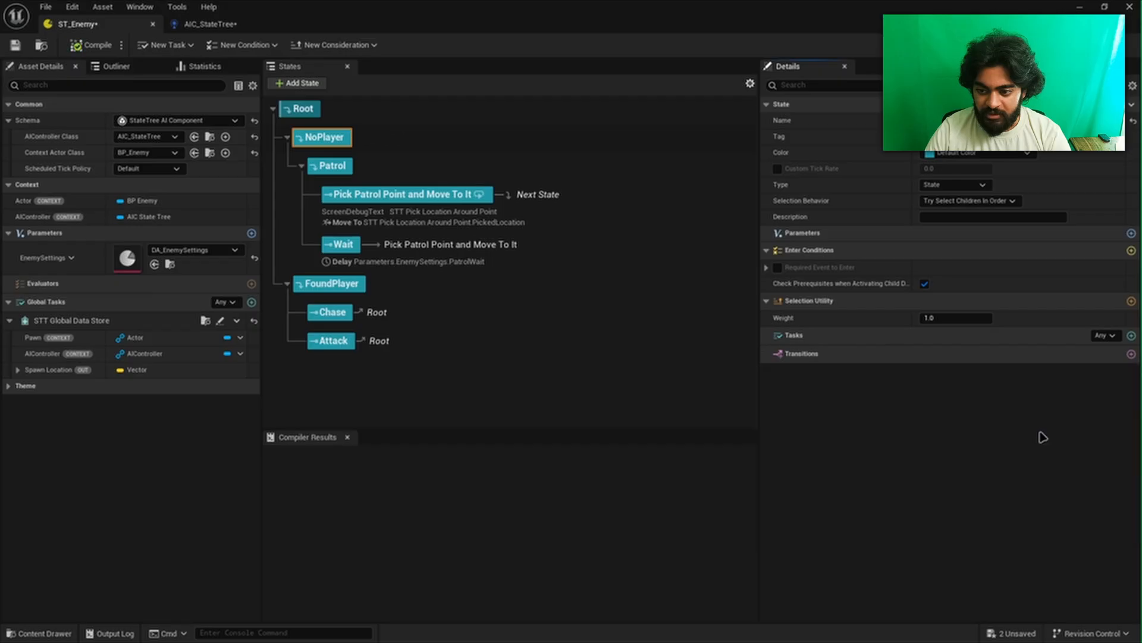
Return to the AIC_StateTree event graph and compile the blueprint
click(209, 24)
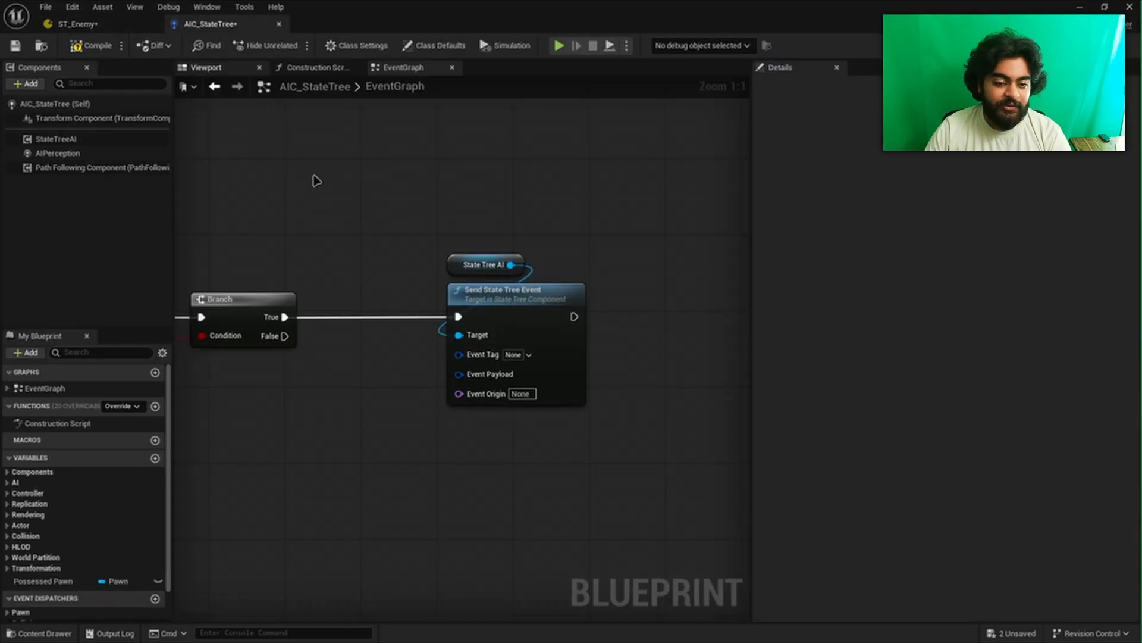
click(93, 48)
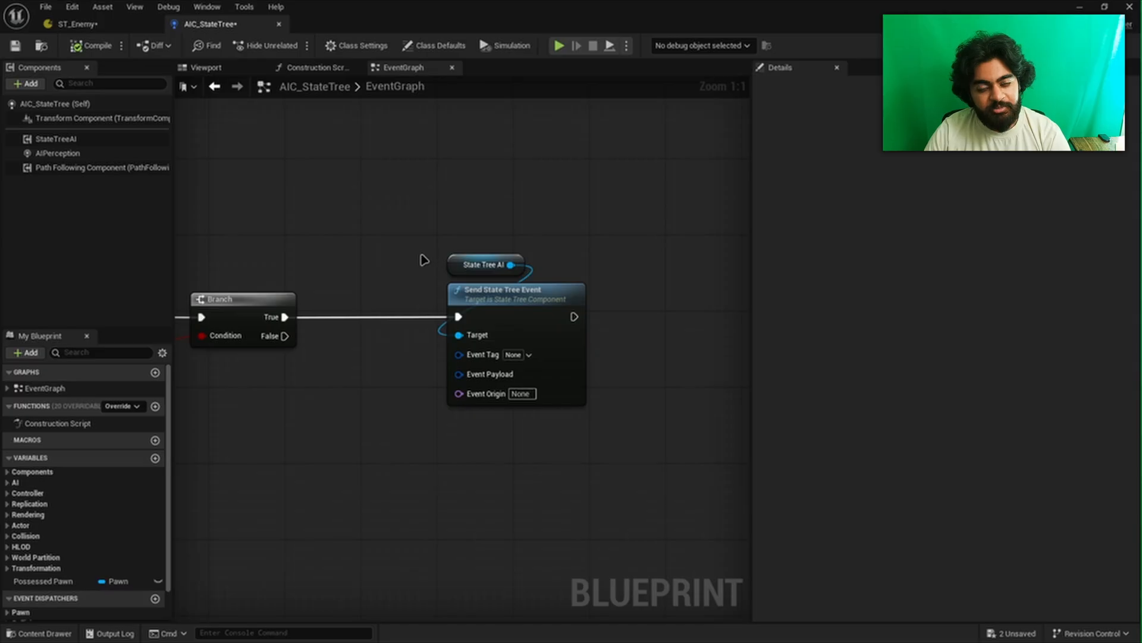
scroll(89, 589, down, 2)
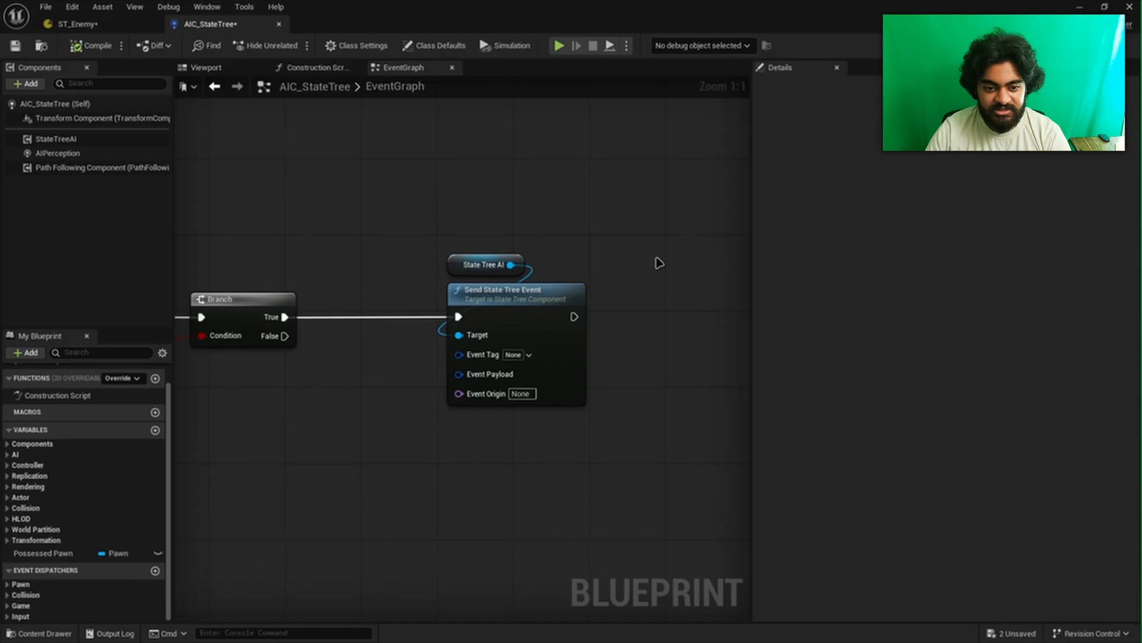
right_drag(539, 366, 496, 378)
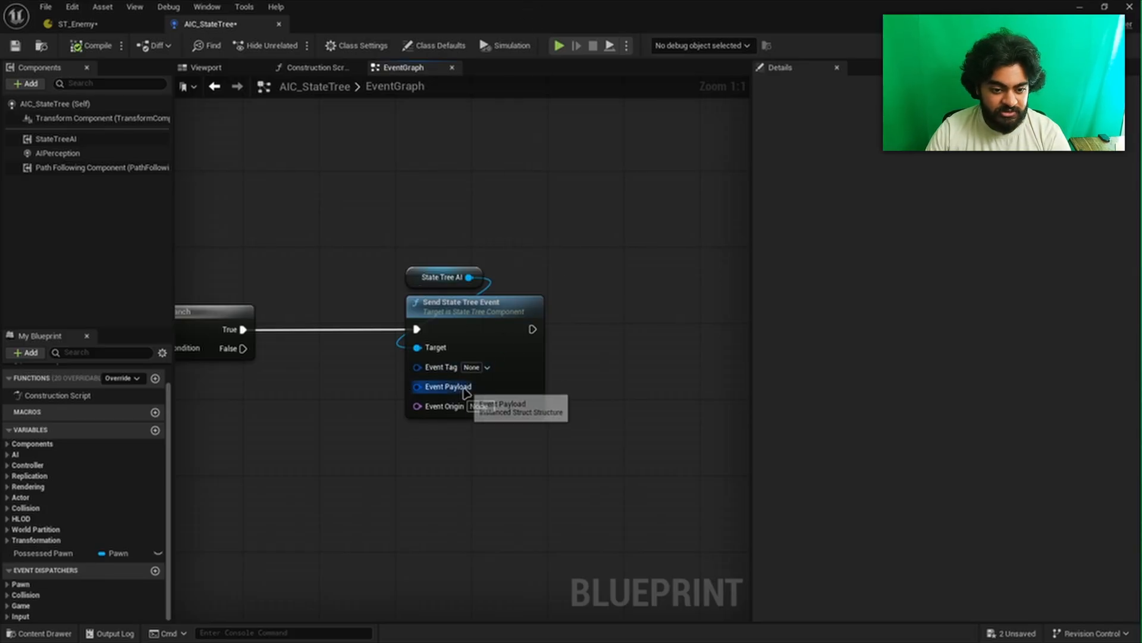
Create a Data Table in the Programming > Data folder using the GameplayTagTableRow row structure
key(ctrl+space)
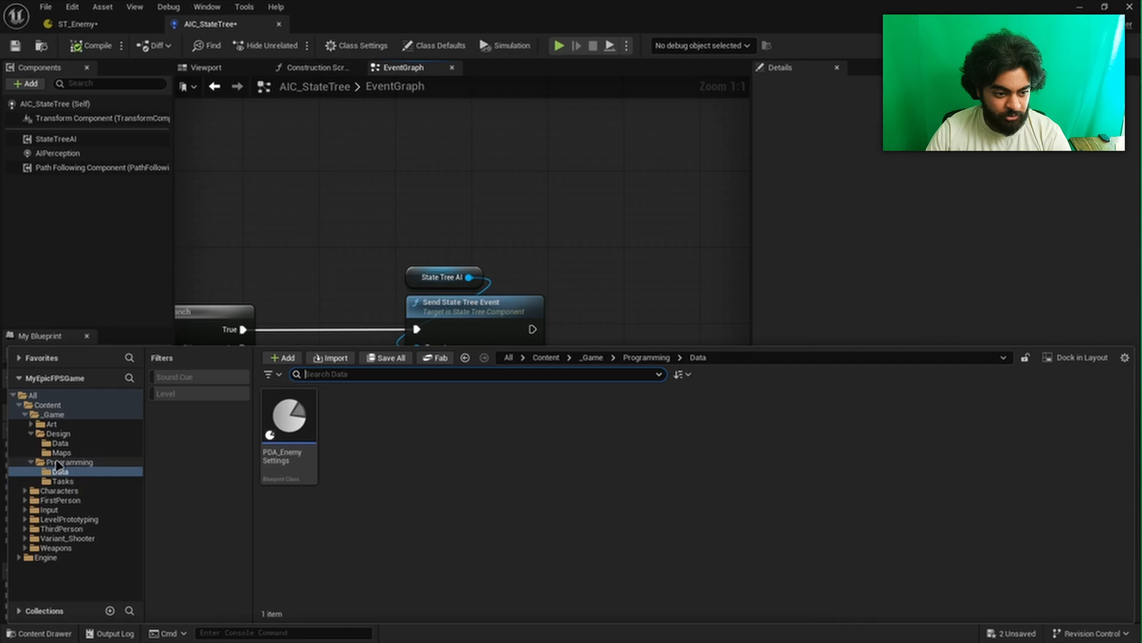
click(62, 472)
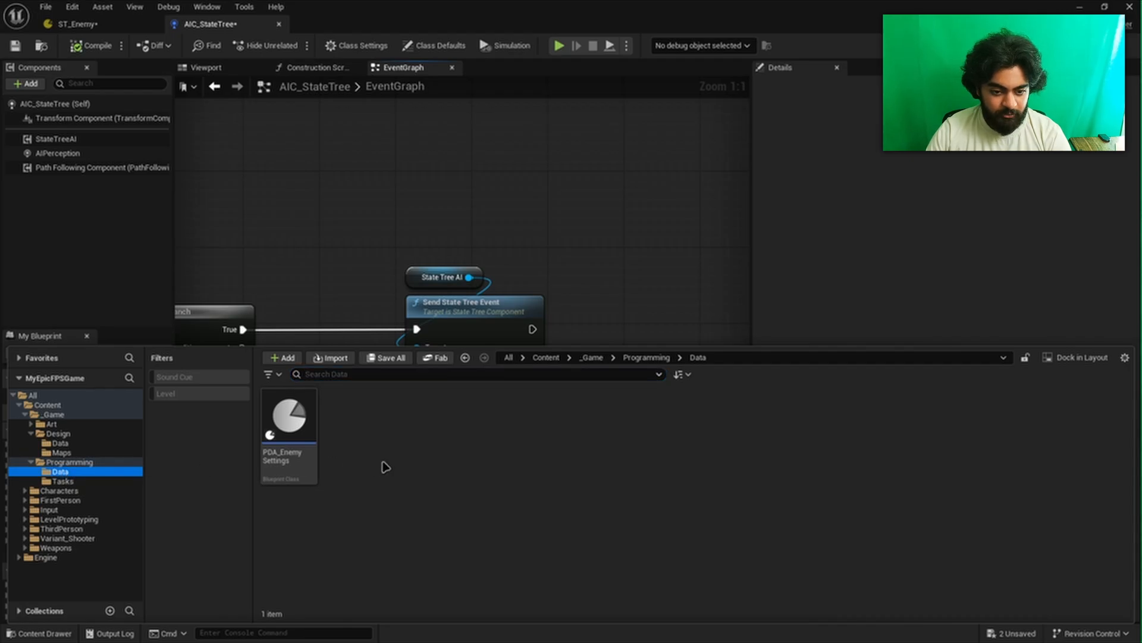
right_click(385, 467)
mouse_move(427, 553)
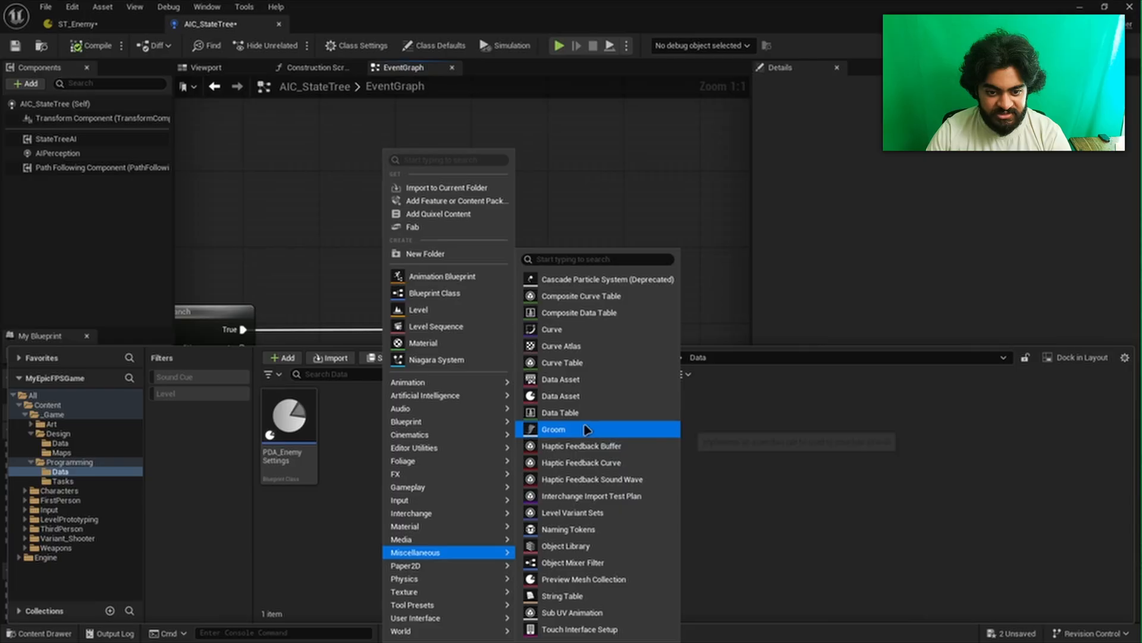
click(562, 417)
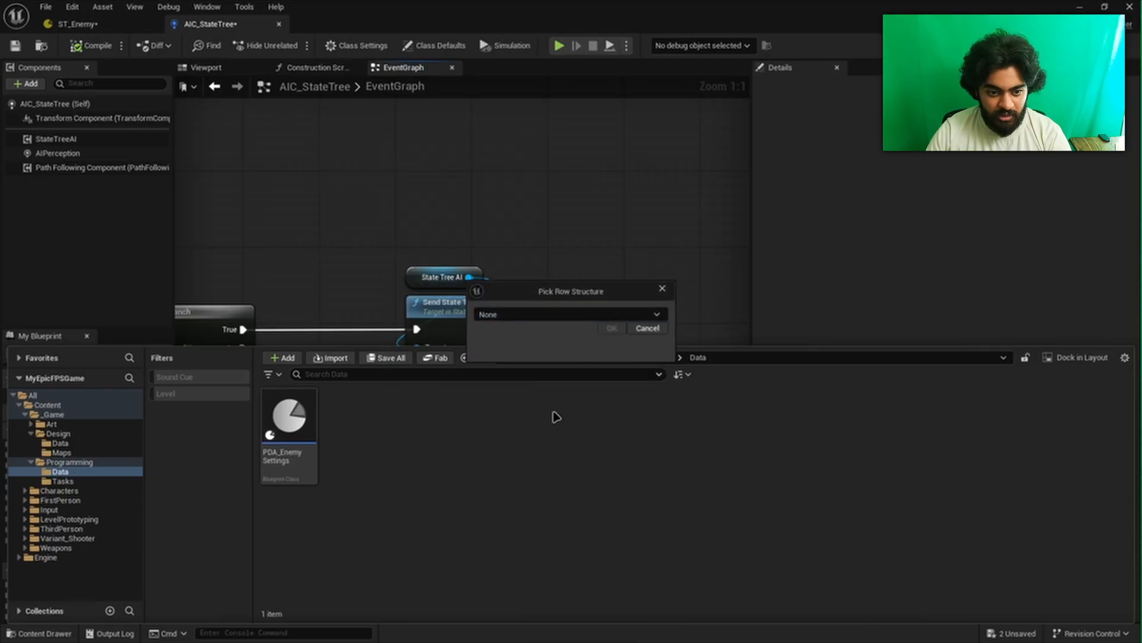
click(581, 315)
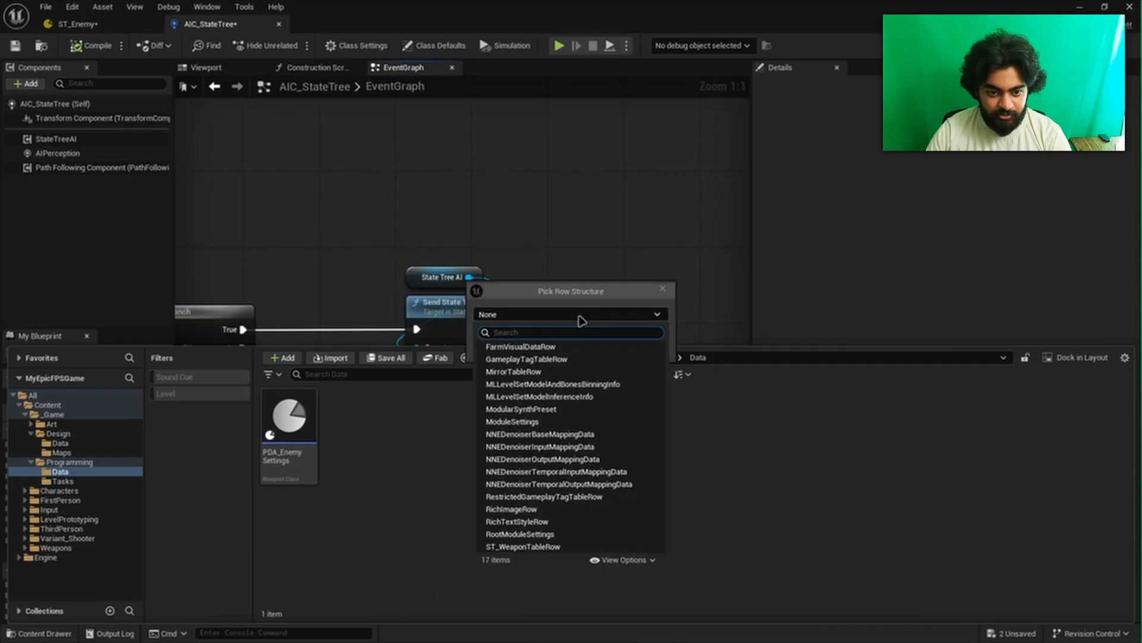
click(527, 359)
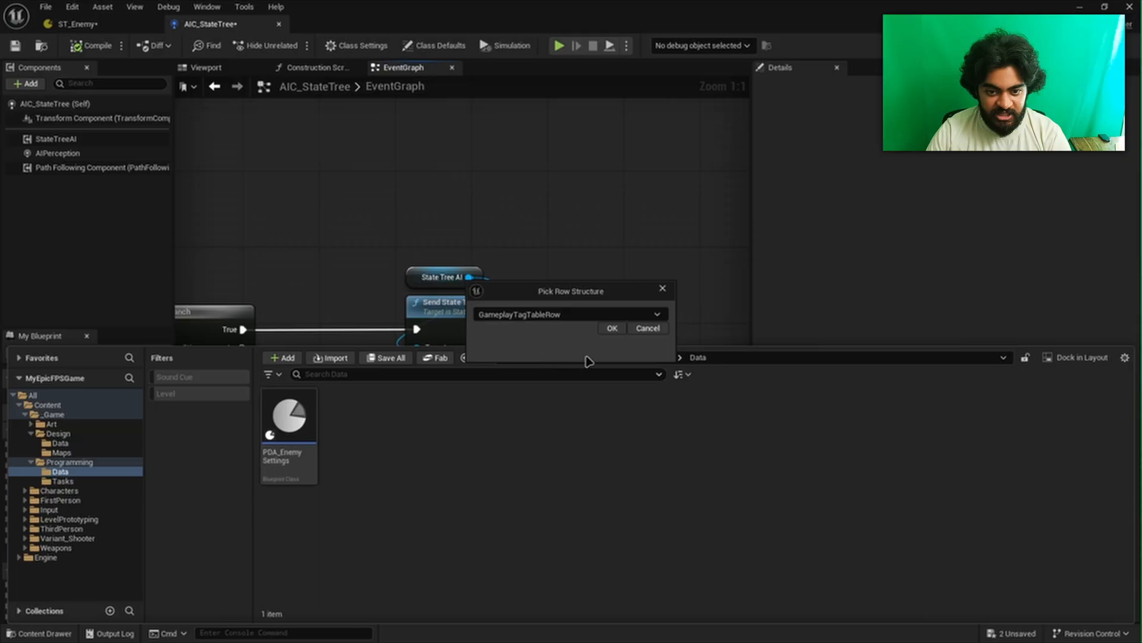
click(611, 328)
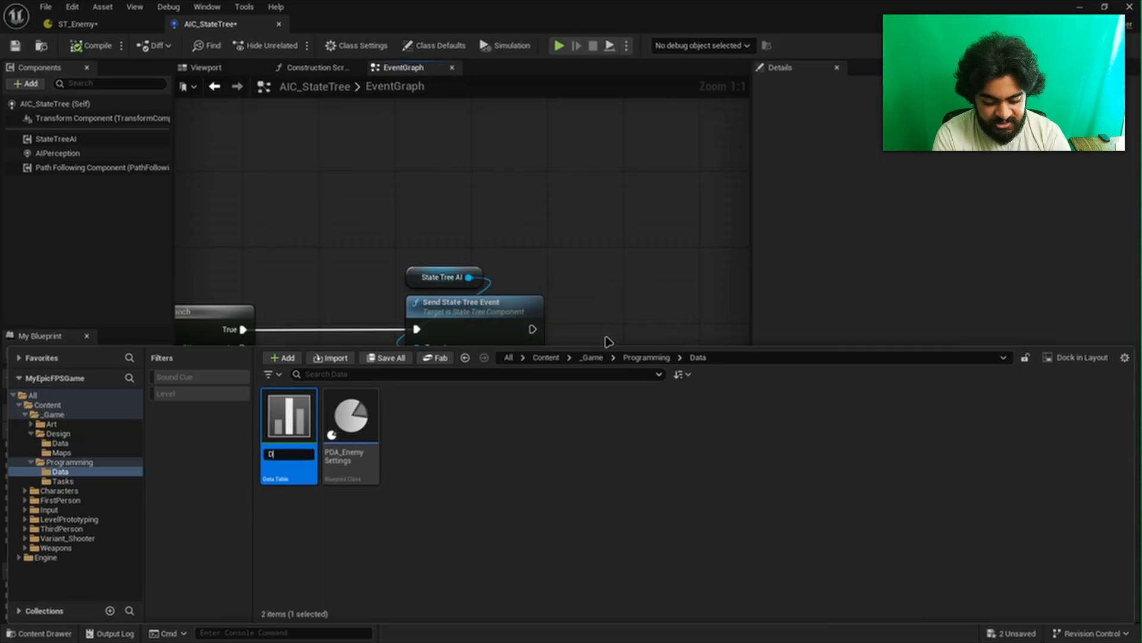
Name the new data table DT_GameplayTags and open it for editing
text(DT_GameplayTa)
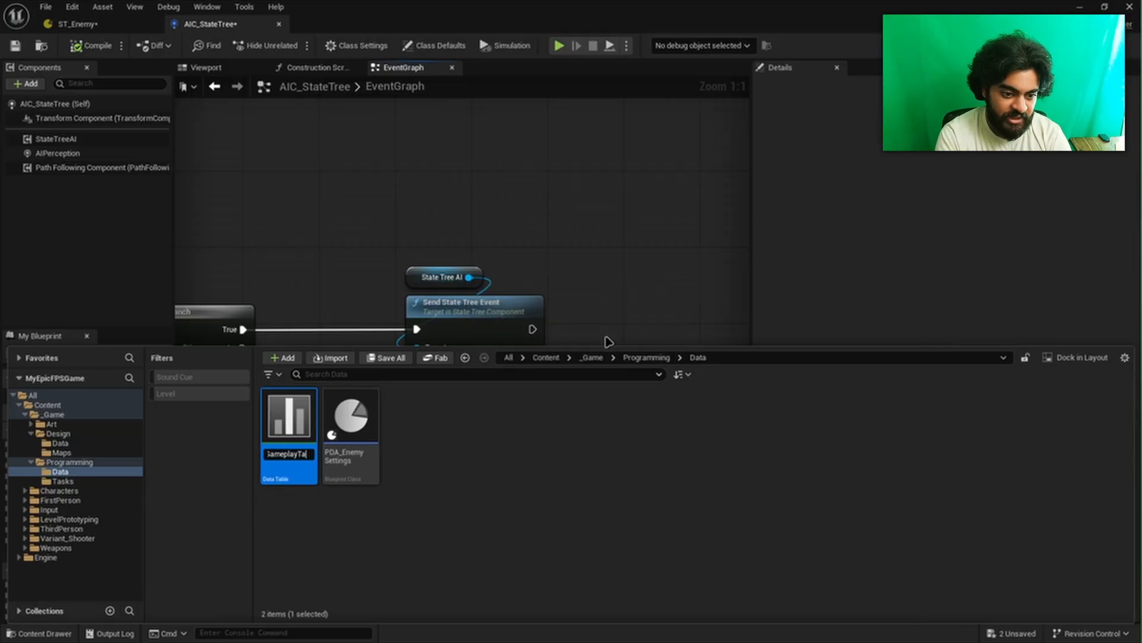
text(gs)
key(Return)
double_click(304, 404)
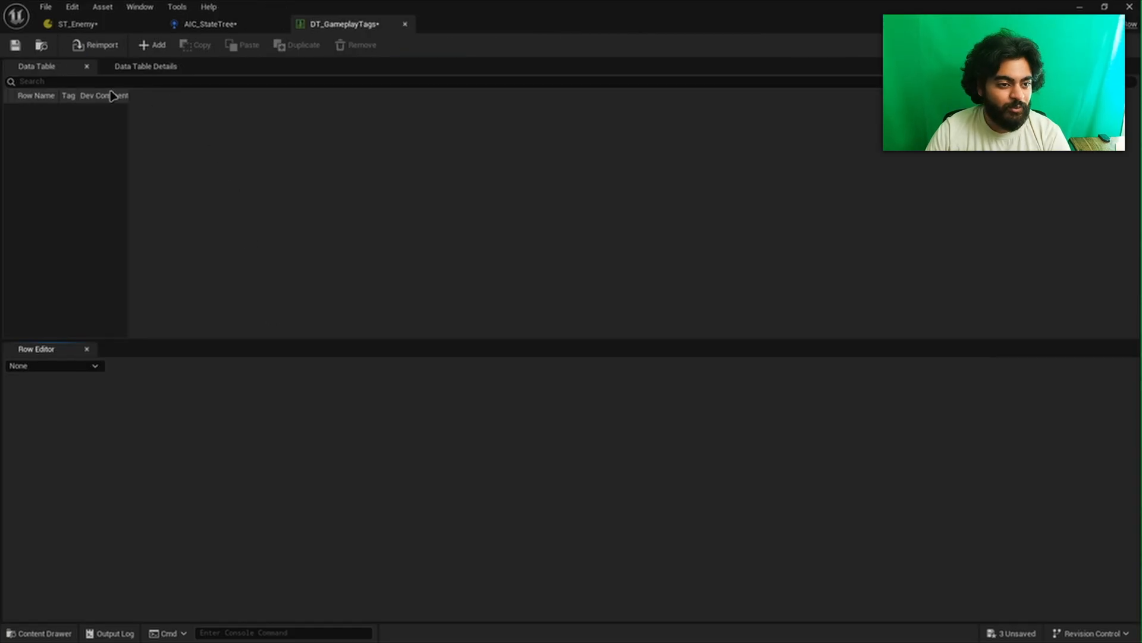
Widen the data table columns and add a row with the tag StateTree.FoundPlayer
drag(59, 89, 132, 84)
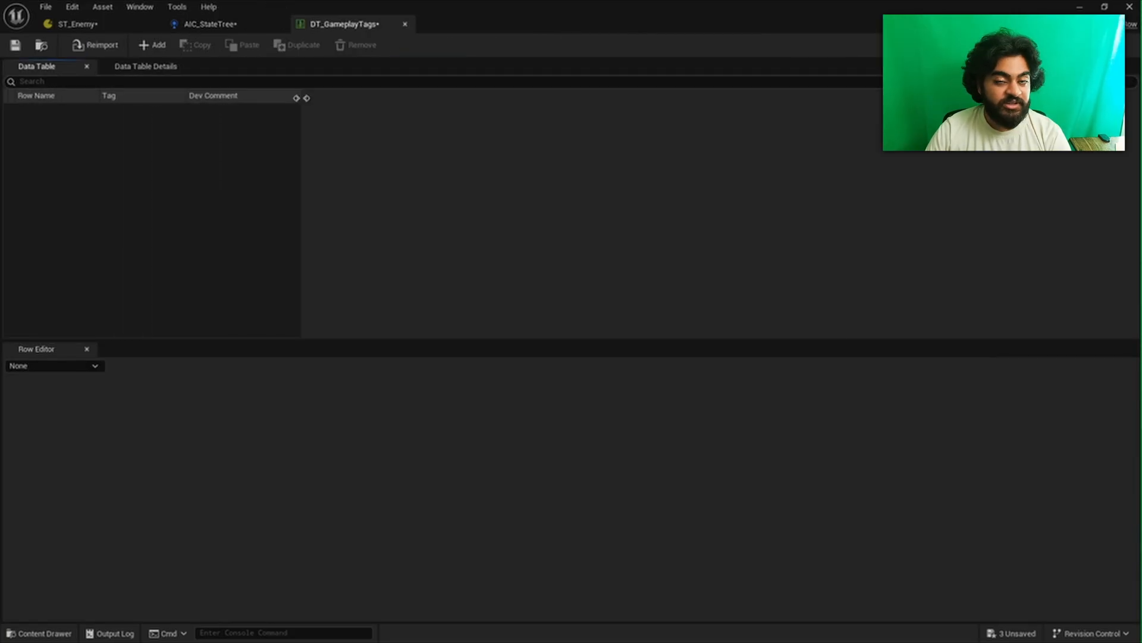
drag(302, 97, 317, 98)
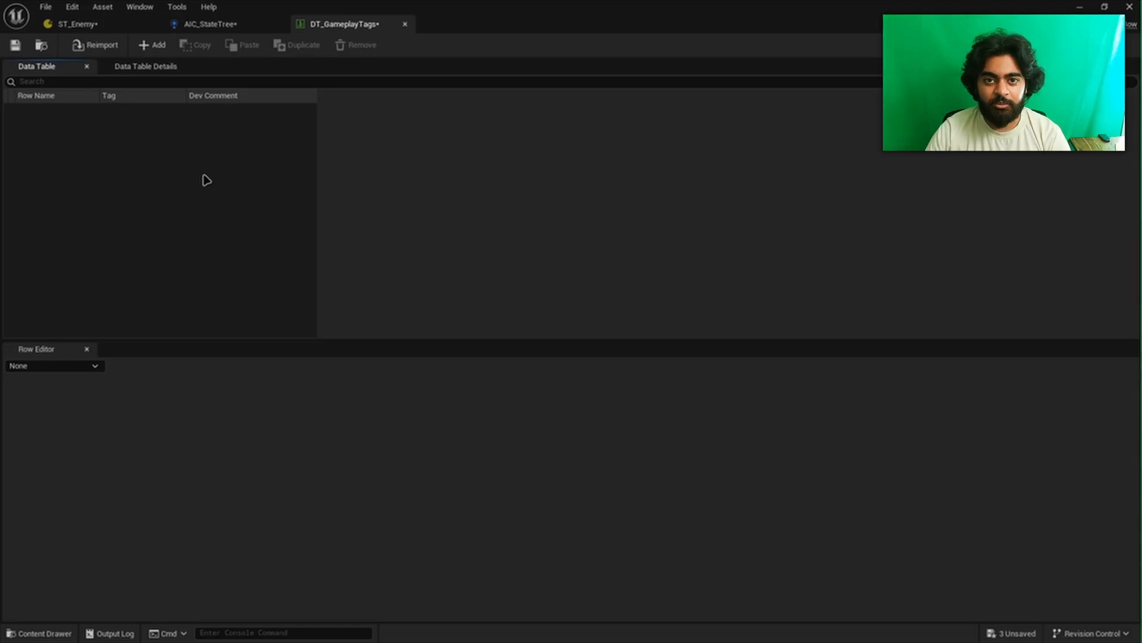
click(150, 45)
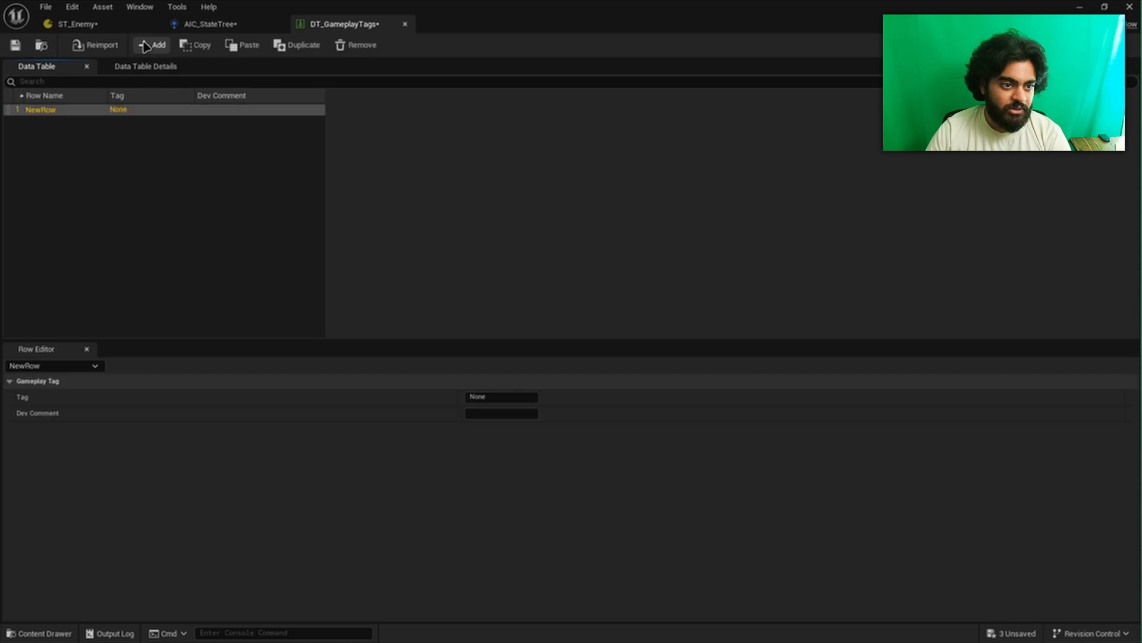
click(500, 397)
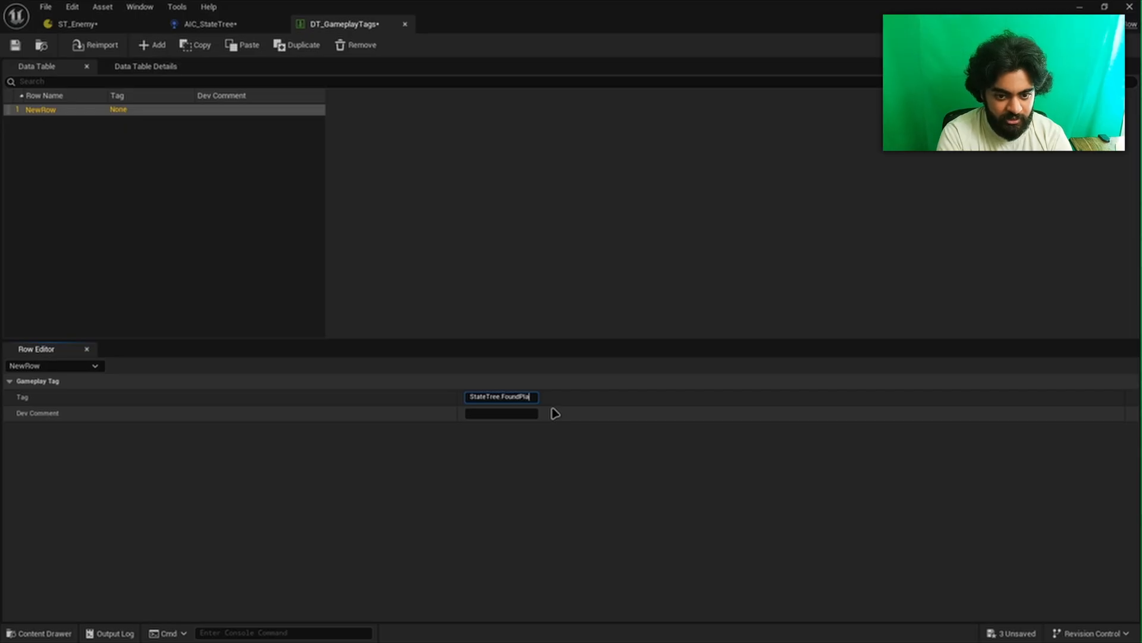
Add a second row with the tag StateTree.LostPlayer and save all assets
click(158, 46)
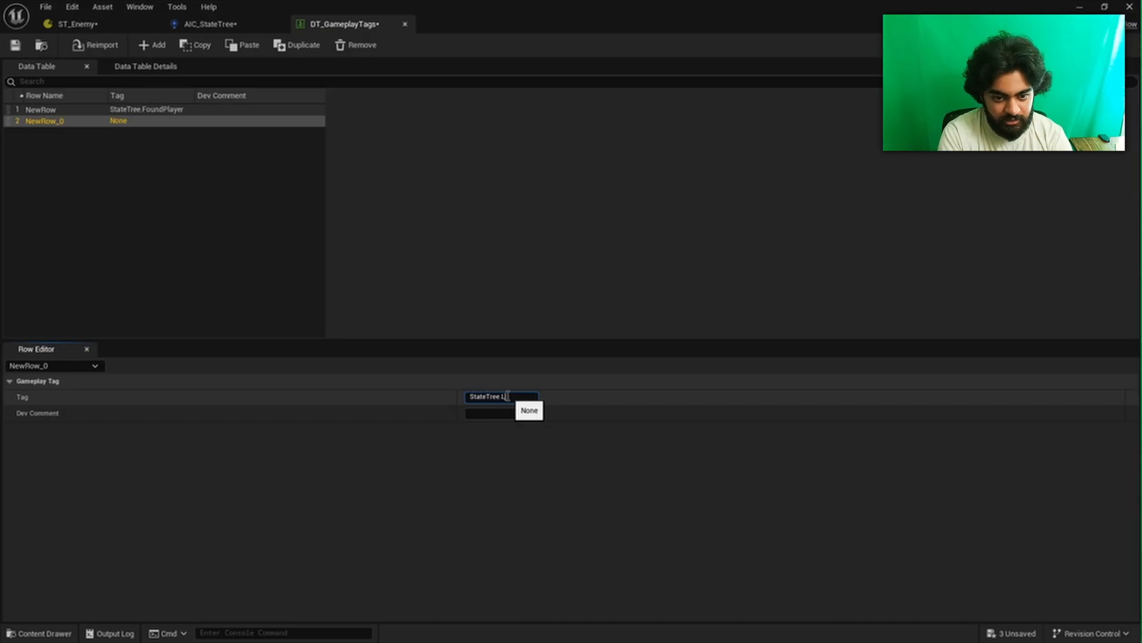
text(yer)
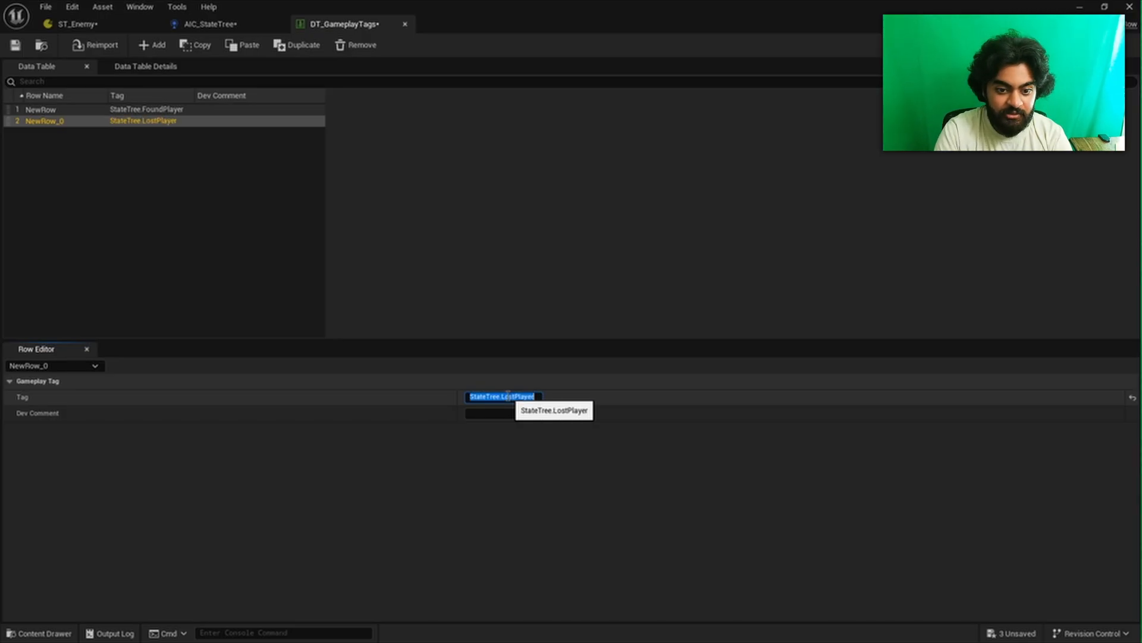
key(Return)
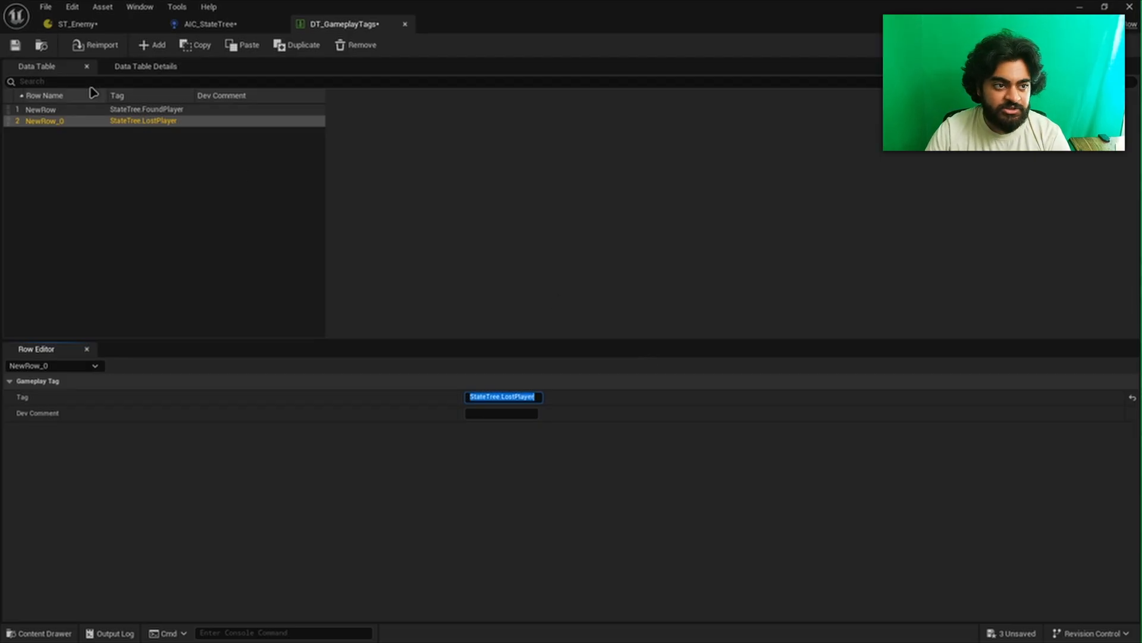
click(16, 45)
key(ctrl+shift+s)
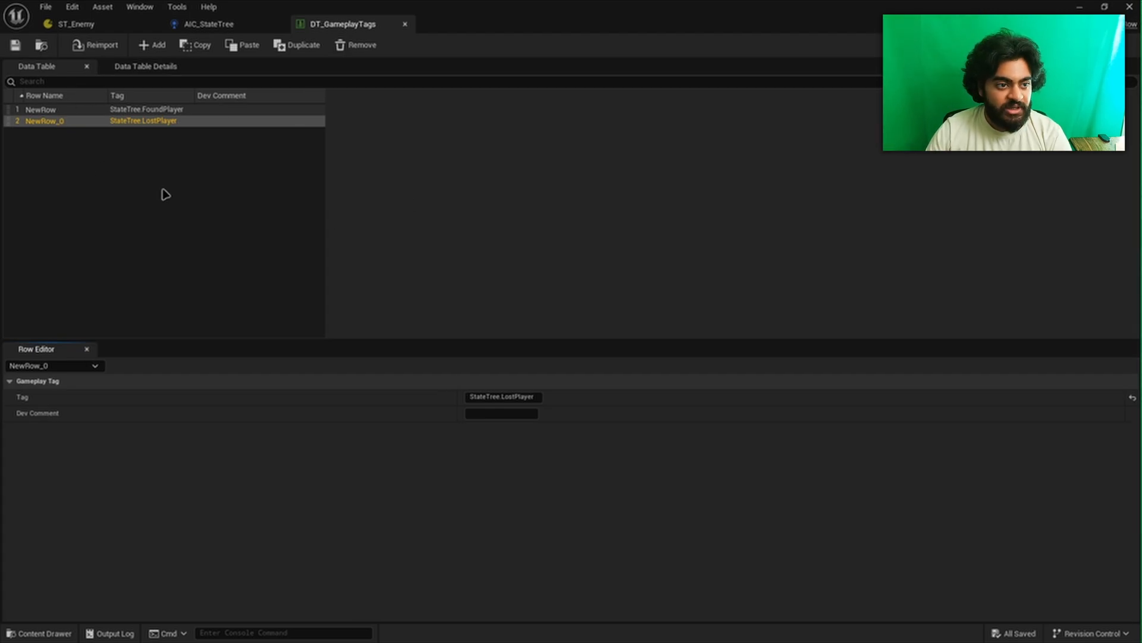
In the project's GameplayTags settings, add DT_GameplayTags as an element of the Gameplay Tag Table List
click(72, 7)
click(116, 112)
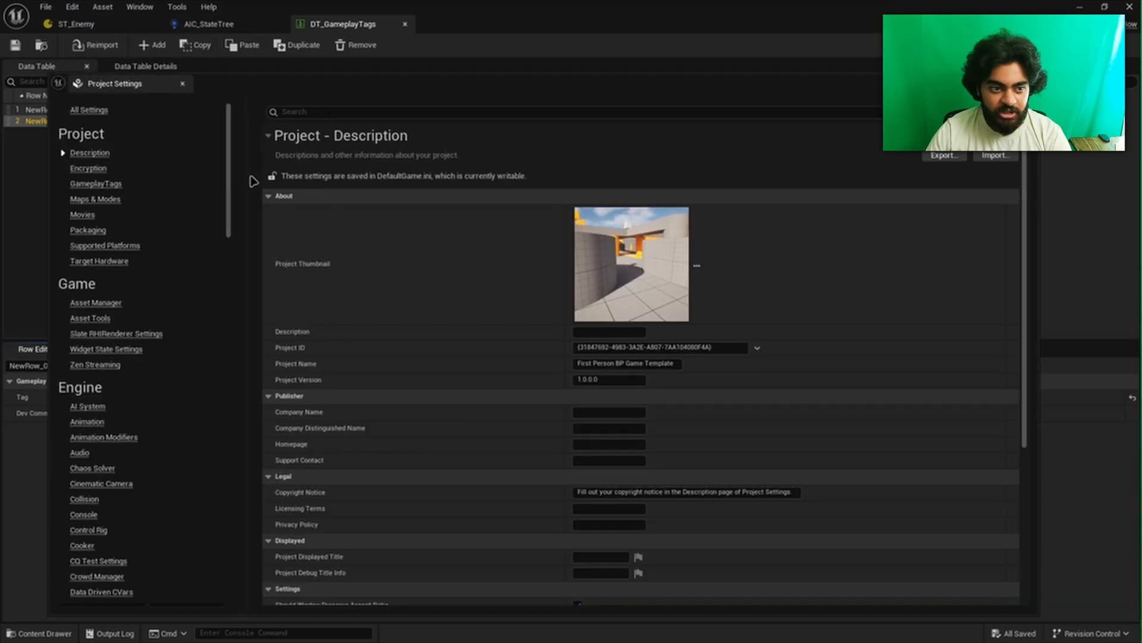
click(97, 183)
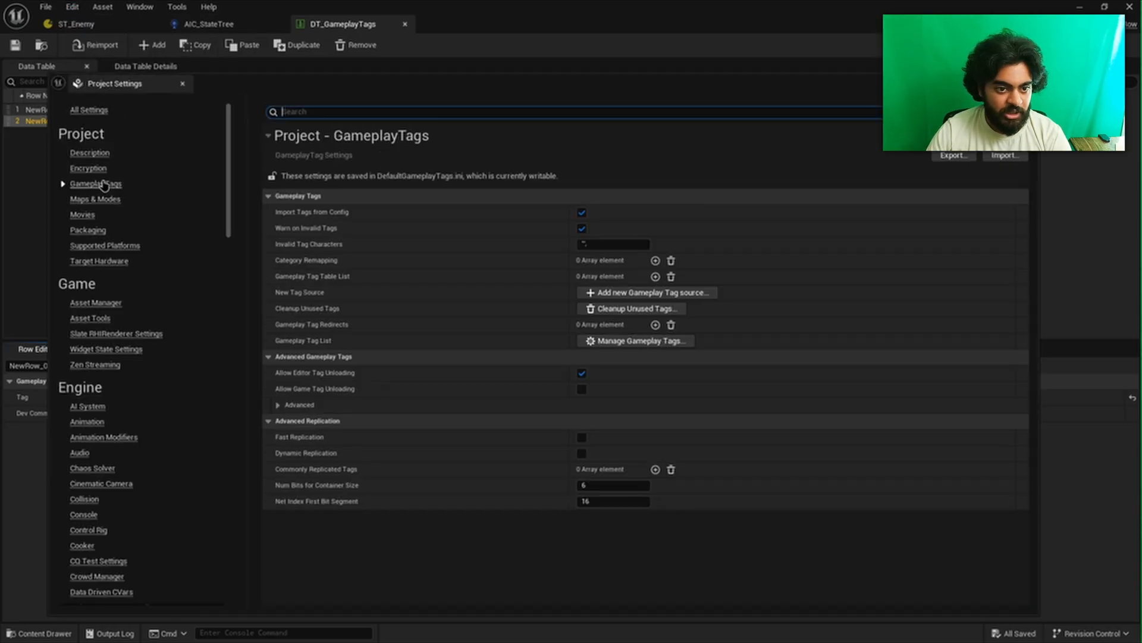
click(46, 52)
click(554, 156)
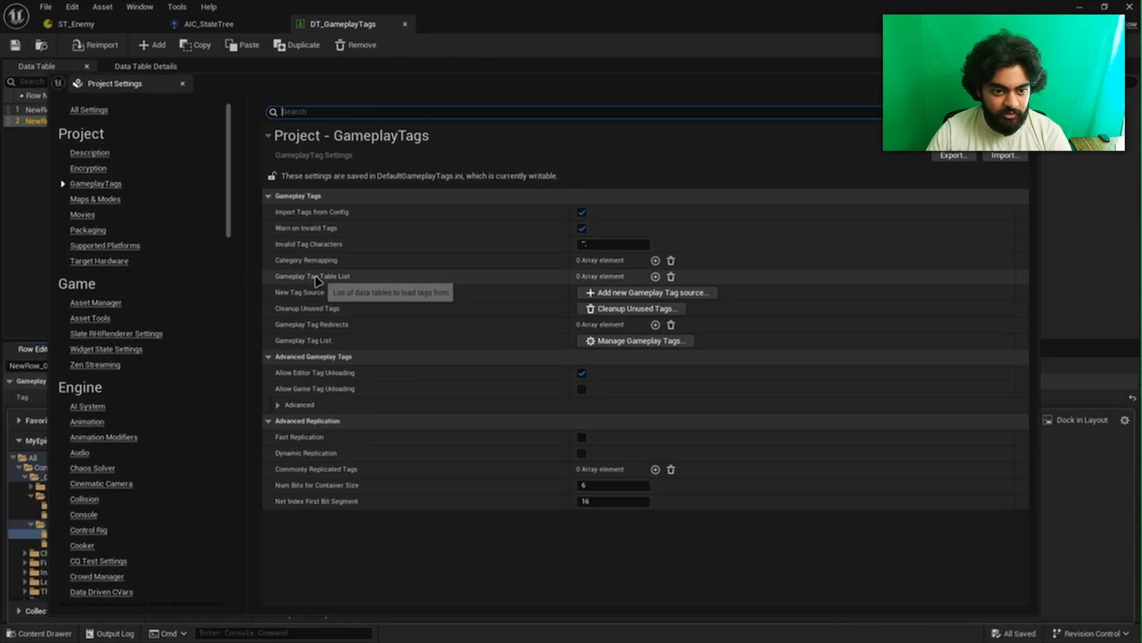
click(655, 277)
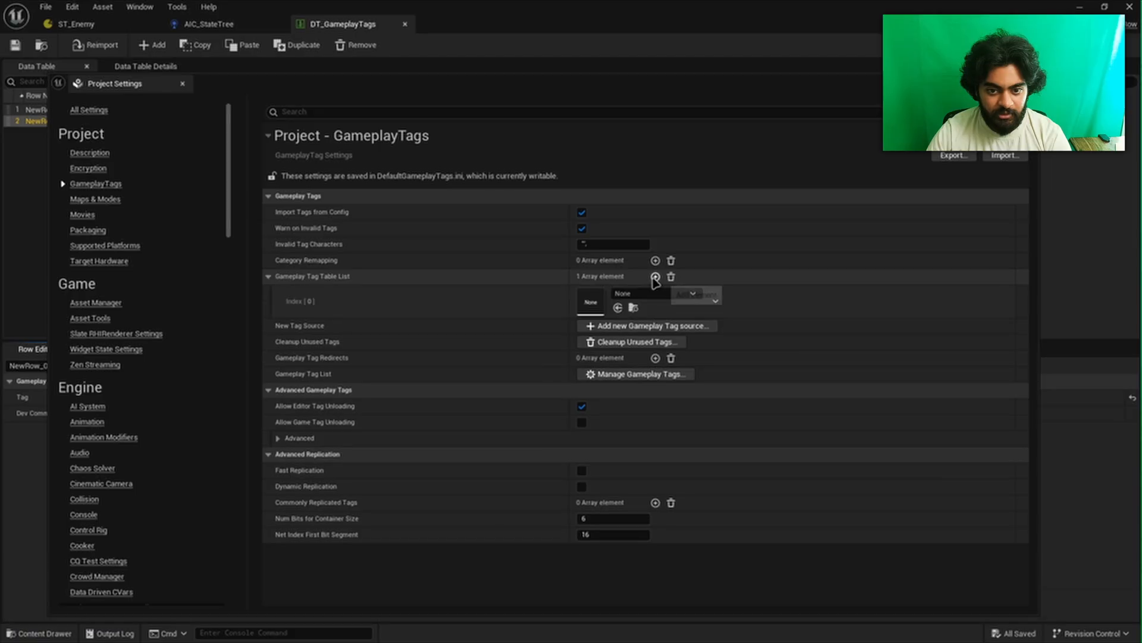
click(618, 308)
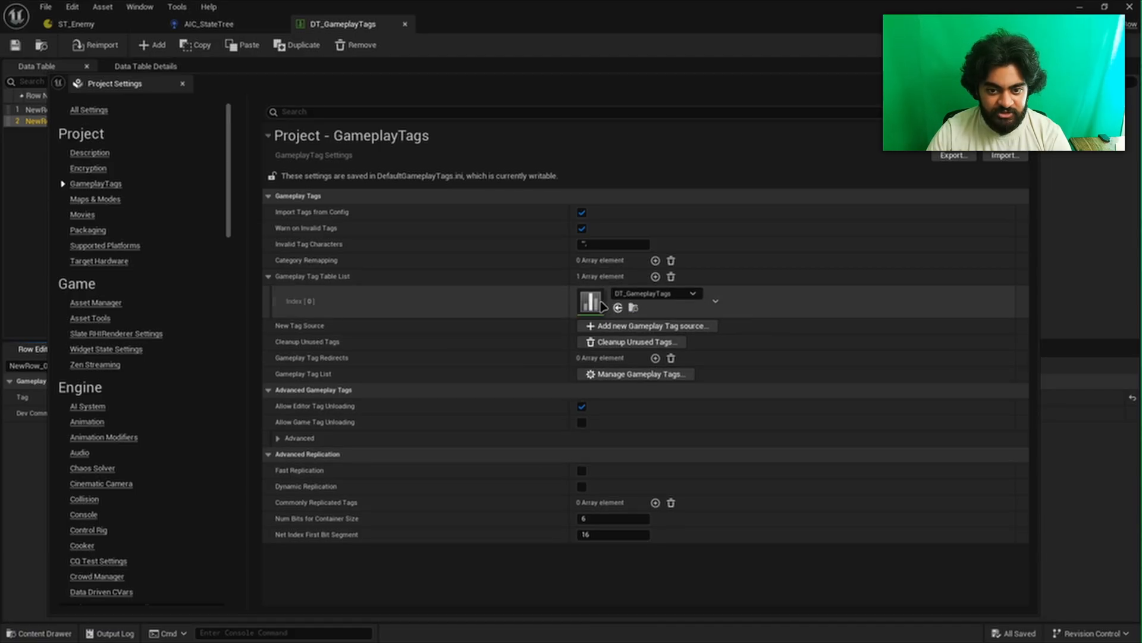
click(665, 293)
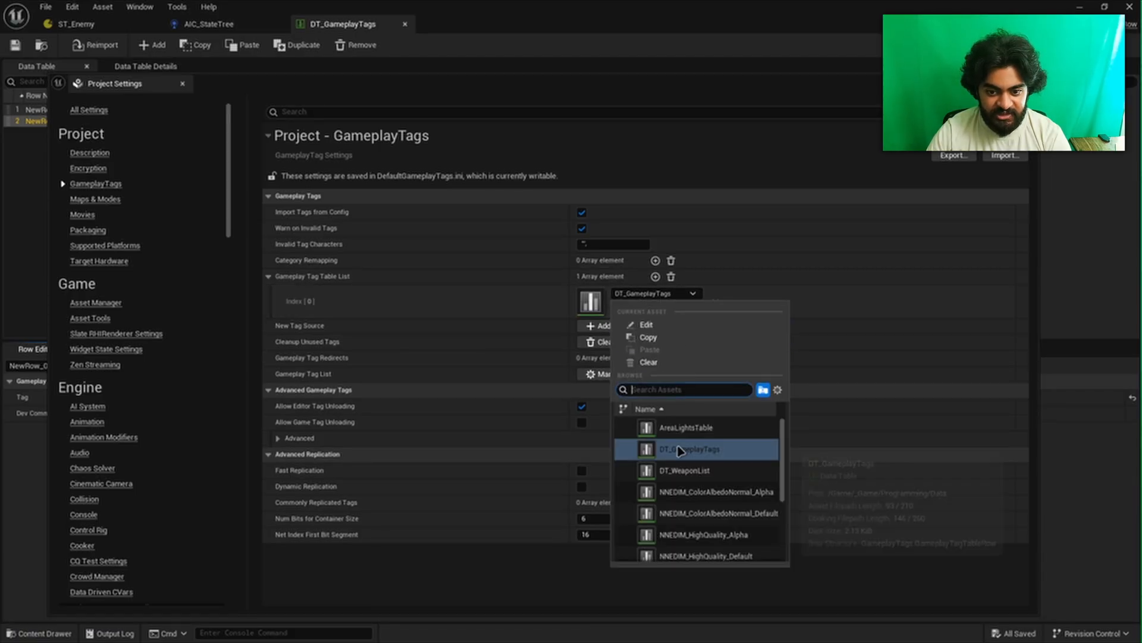
click(769, 231)
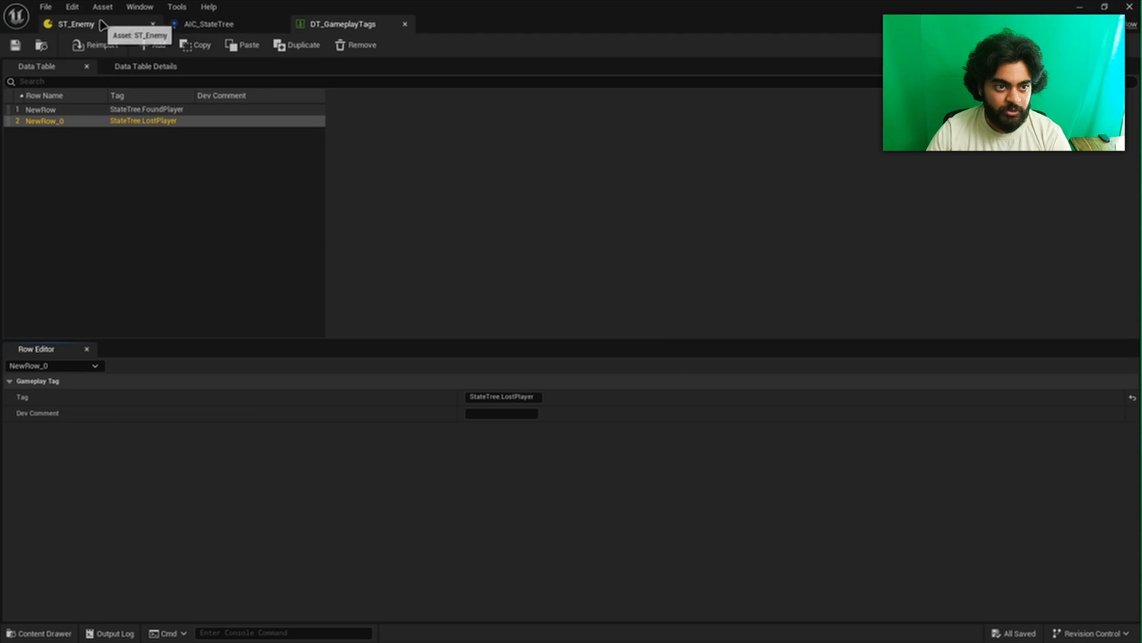
In the AIC_StateTree event graph, set the Send State Tree Event node's Event Tag to StateTree.FoundPlayer
click(204, 24)
right_drag(530, 439, 590, 433)
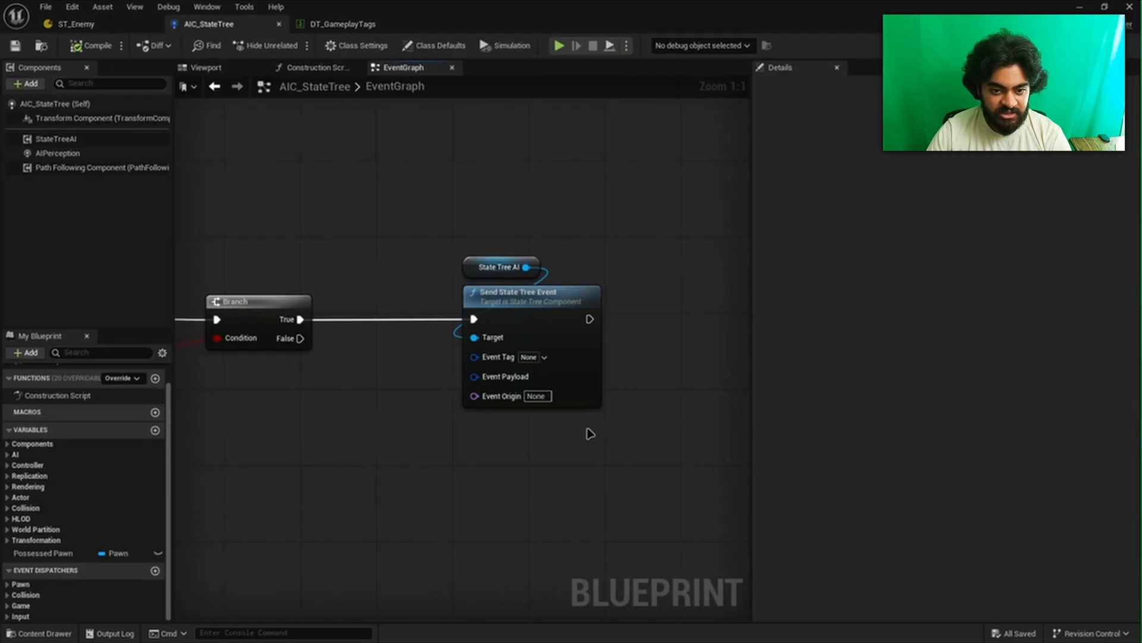
click(544, 358)
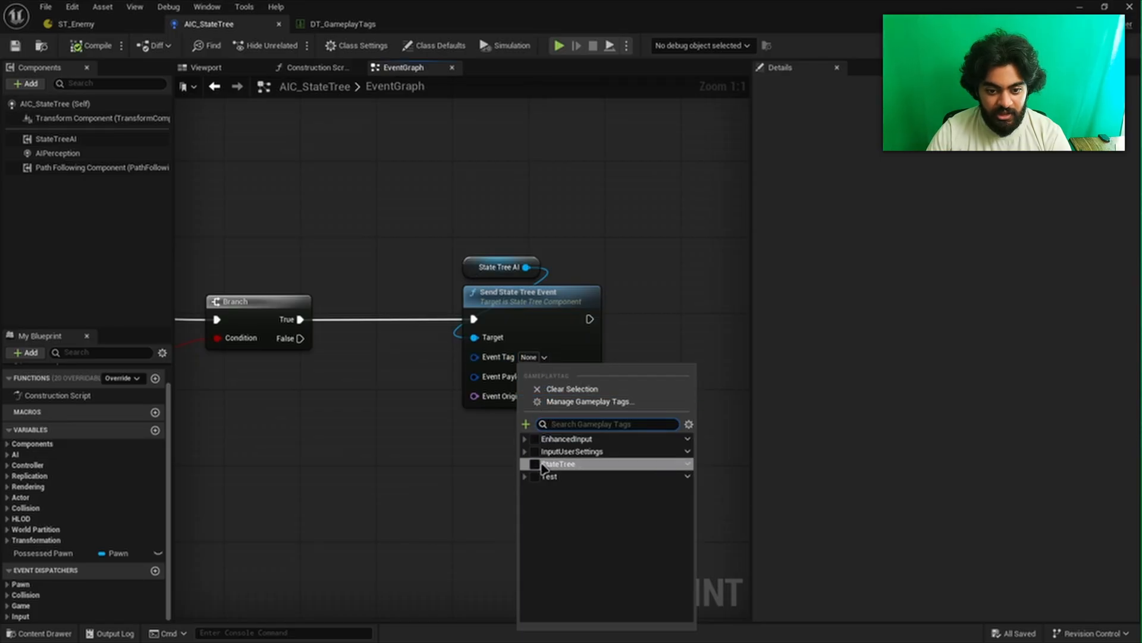
click(524, 464)
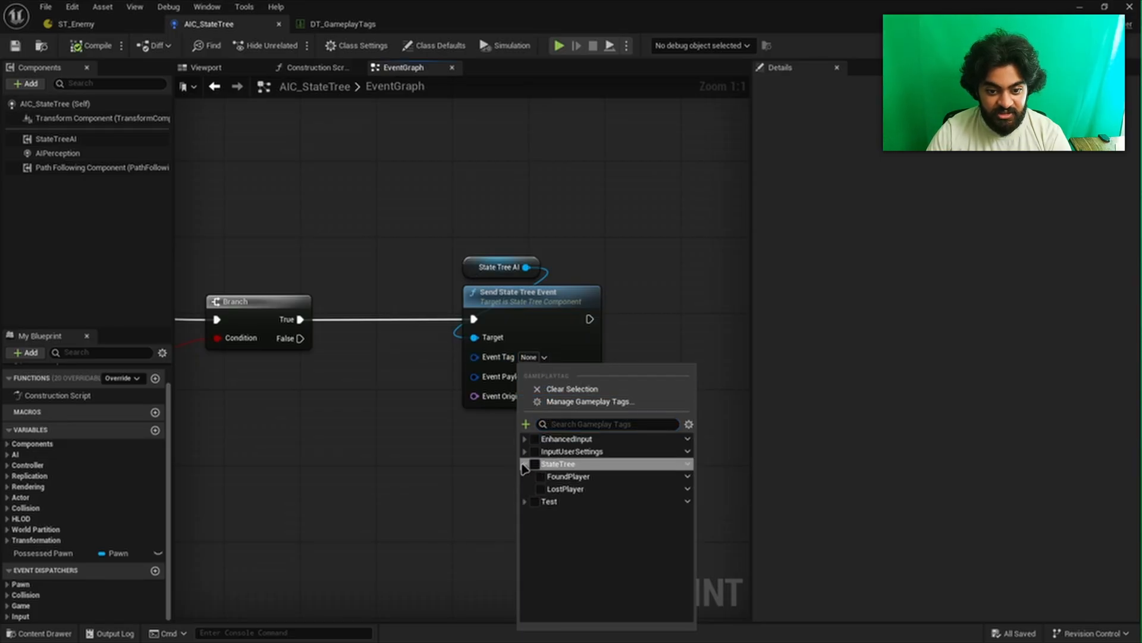
click(551, 477)
click(462, 470)
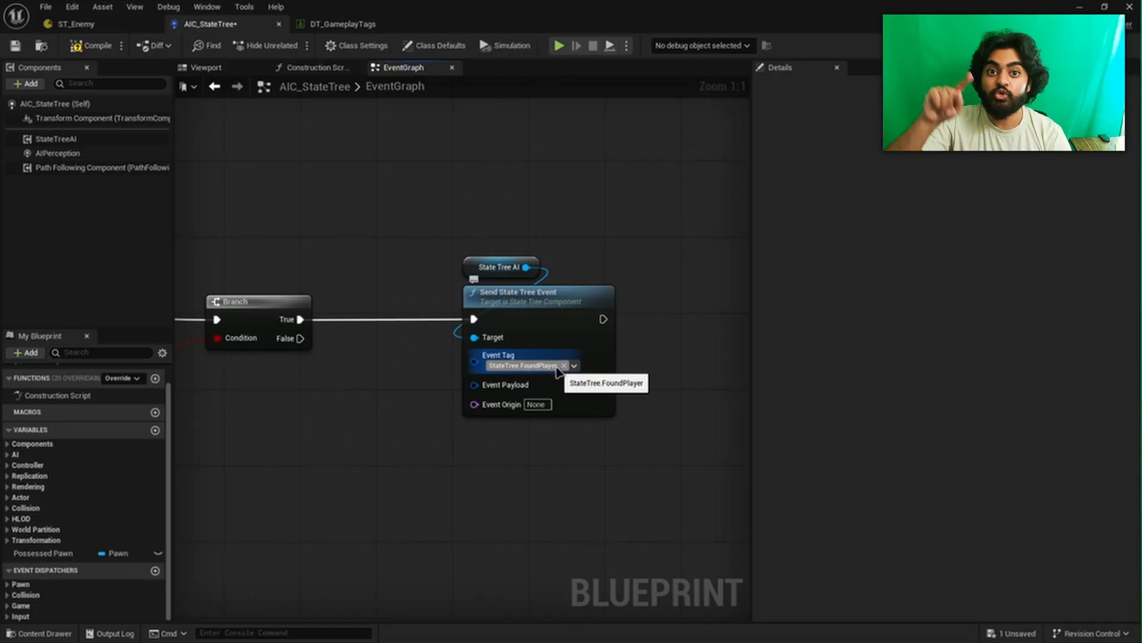
Duplicate the State Tree AI and Send State Tree Event nodes below the originals and connect the copy to the Branch's False output
right_drag(437, 202, 416, 178)
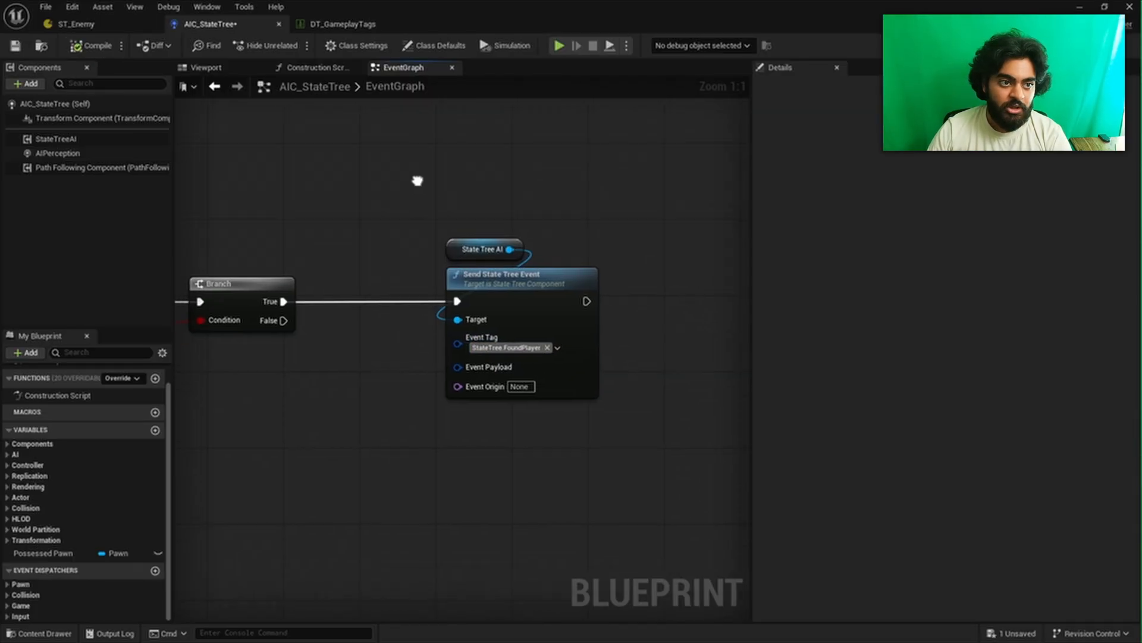
drag(415, 173, 595, 388)
key(ctrl+c)
key(ctrl+v)
drag(522, 460, 475, 451)
drag(280, 316, 453, 484)
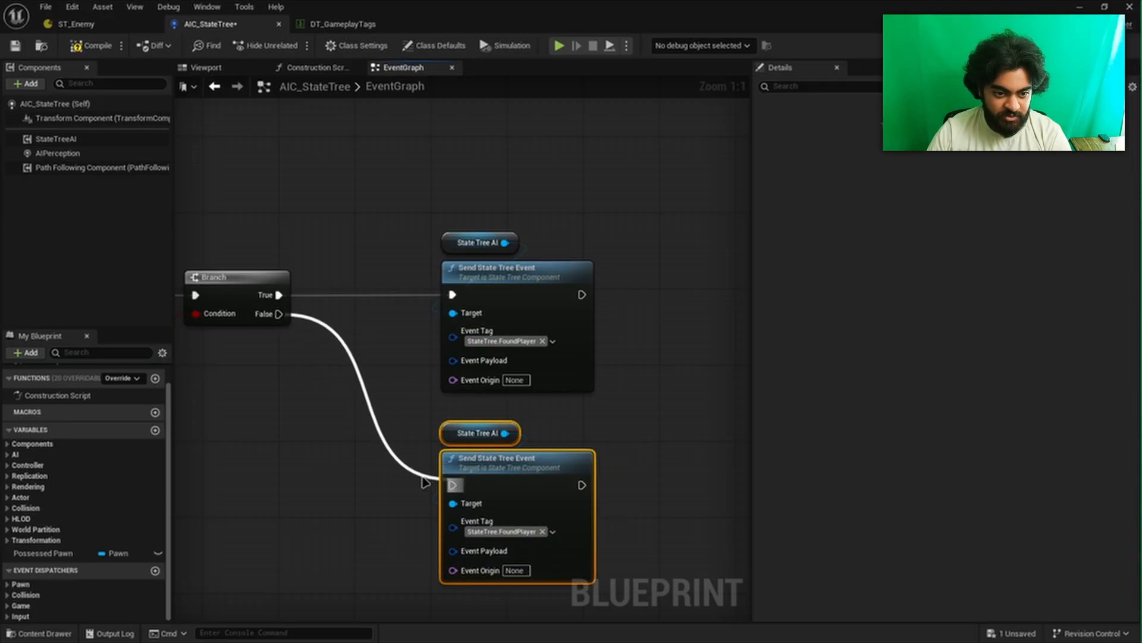
Set the duplicated Send State Tree Event node's Event Tag to StateTree.LostPlayer, then compile and save the blueprint
scroll(271, 450, down, 1)
right_drag(271, 450, 560, 375)
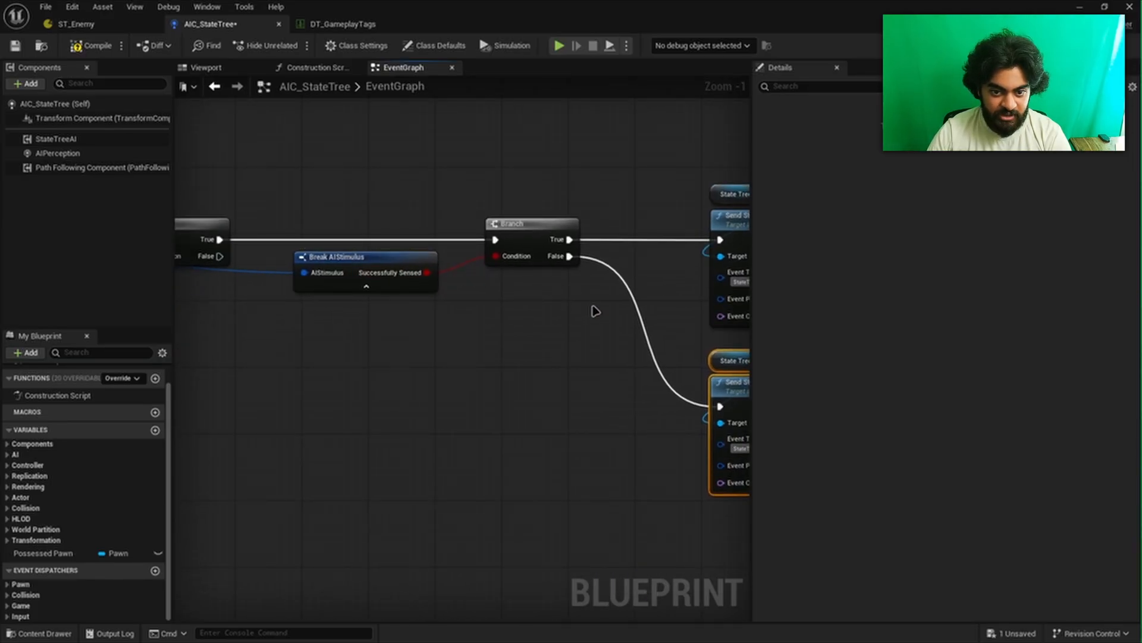
right_drag(595, 310, 450, 310)
scroll(498, 426, up, 1)
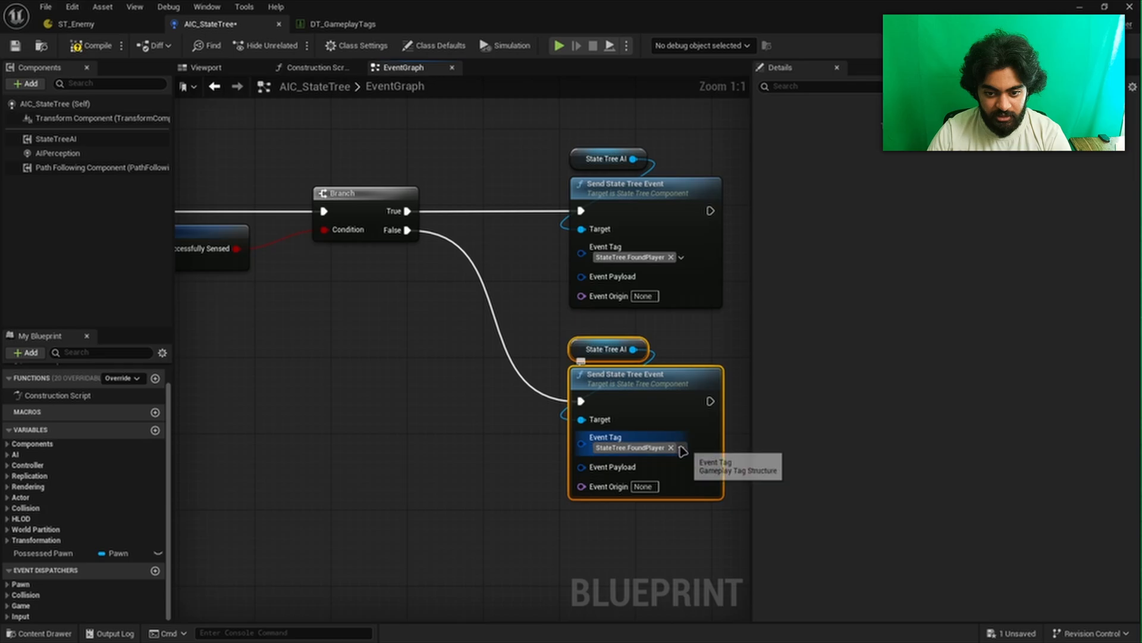
click(681, 447)
click(616, 300)
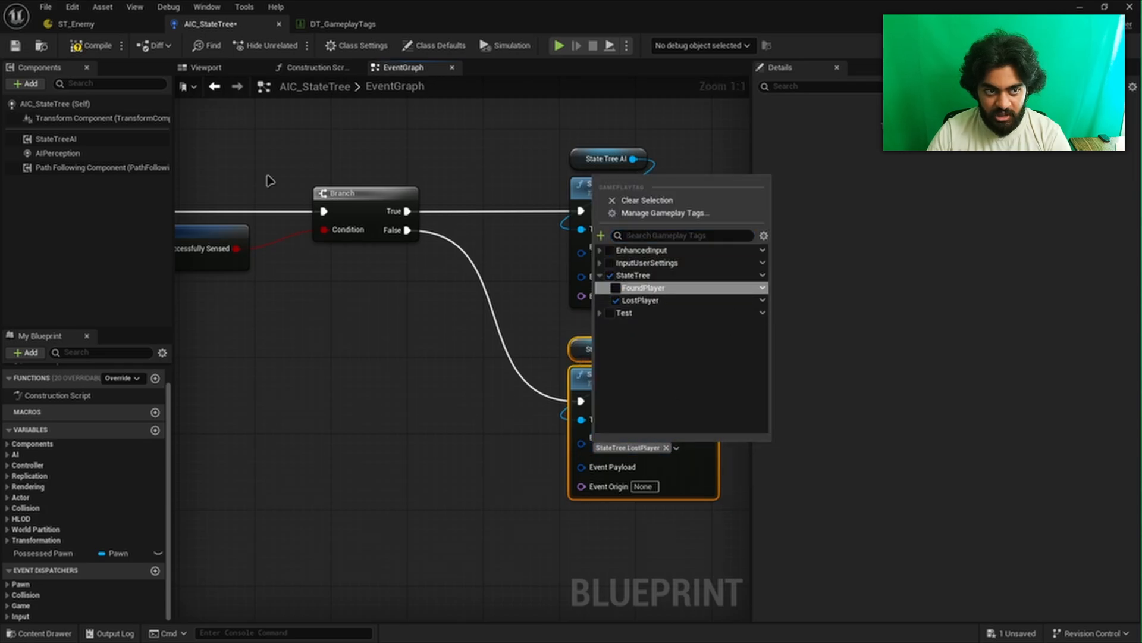
click(87, 49)
Move both Send State Tree Event nodes and their State Tree AI references up so they sit evenly around the Branch outputs
right_drag(404, 355, 280, 343)
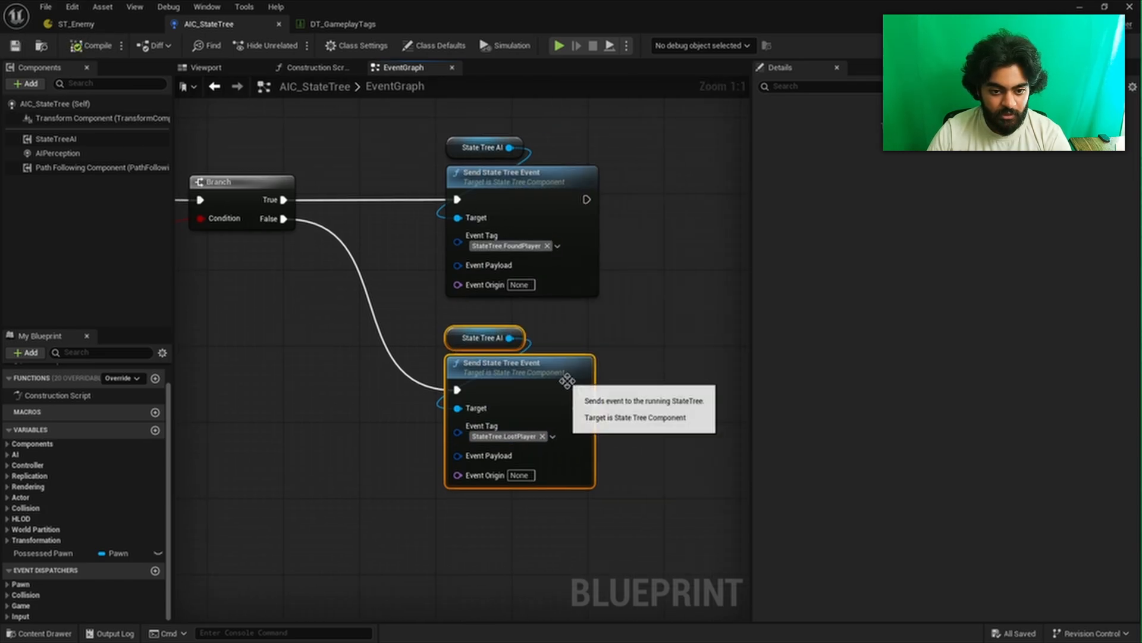
drag(403, 111, 566, 439)
scroll(565, 438, down, 1)
right_drag(629, 394, 607, 464)
drag(543, 308, 534, 257)
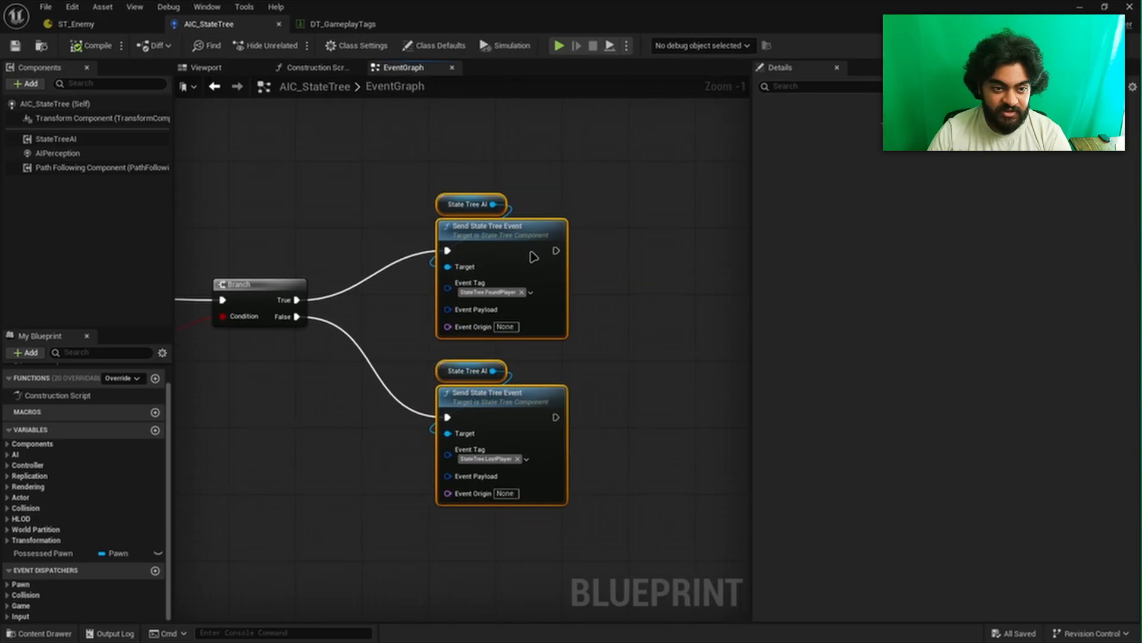
Save AIC_StateTree, and in ST_Enemy add a transition to the NoPlayer state with its trigger set to On Event
click(16, 46)
click(74, 24)
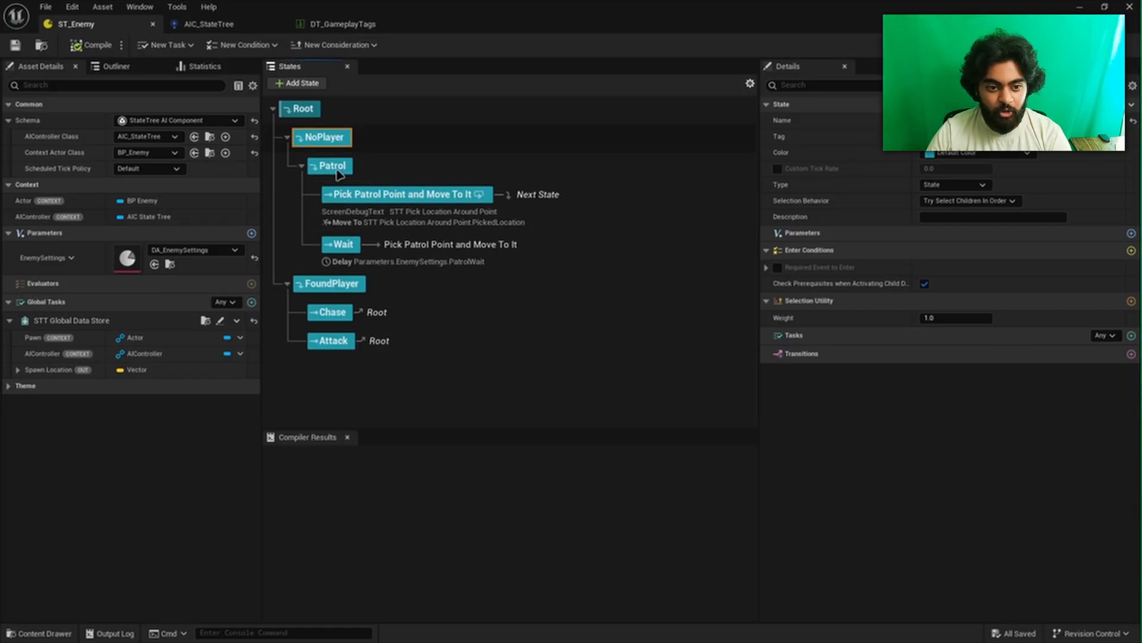
click(334, 284)
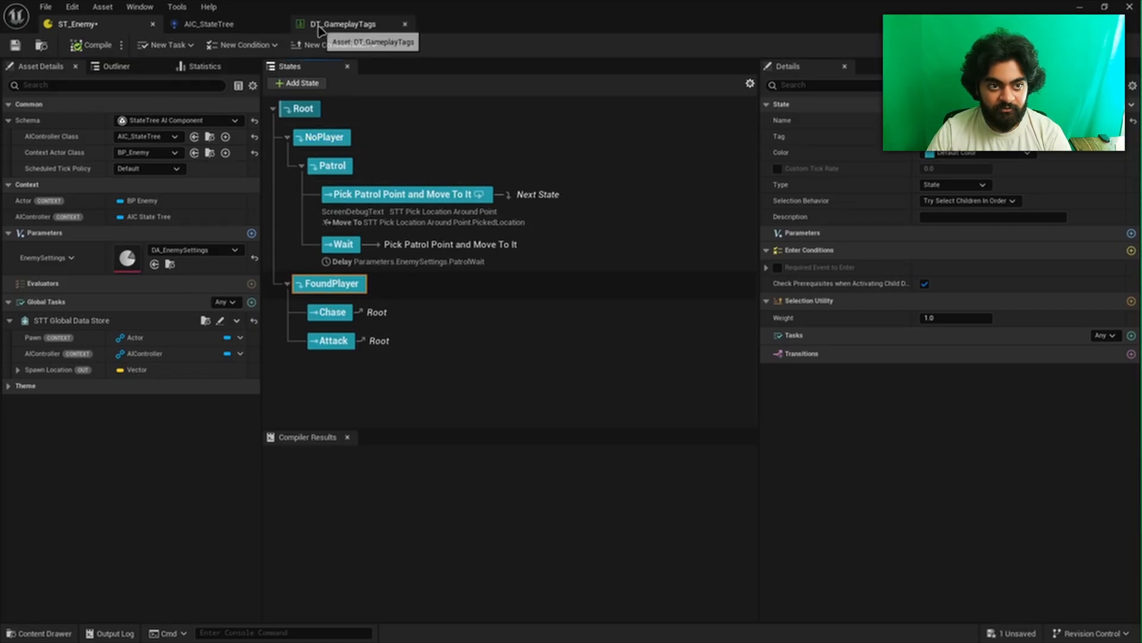
click(333, 136)
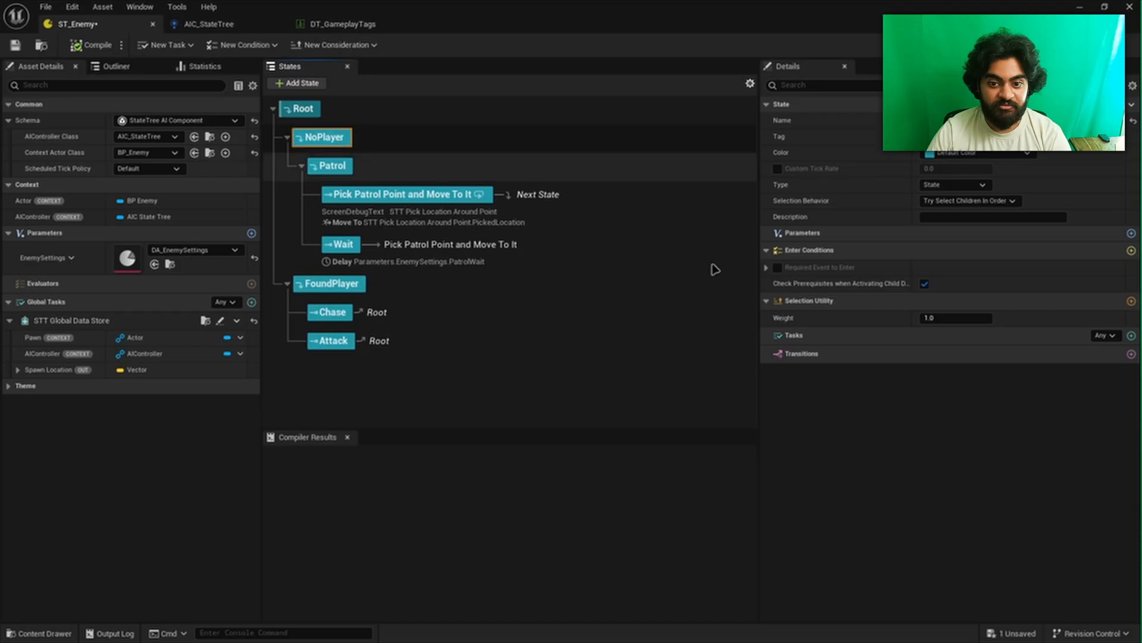
click(1131, 354)
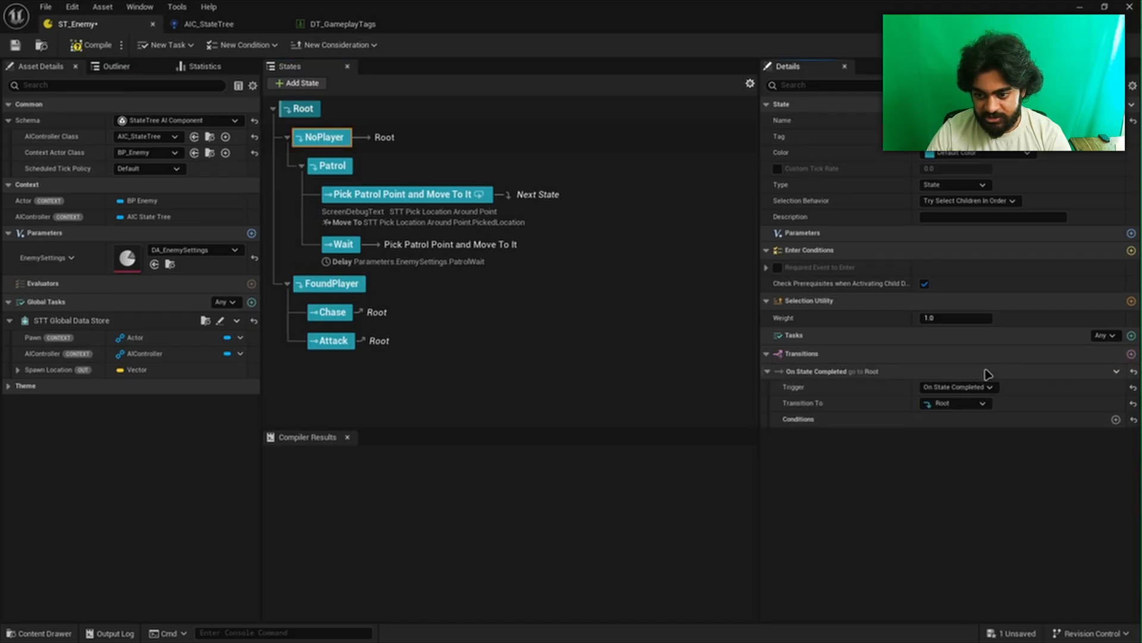
click(960, 387)
click(956, 444)
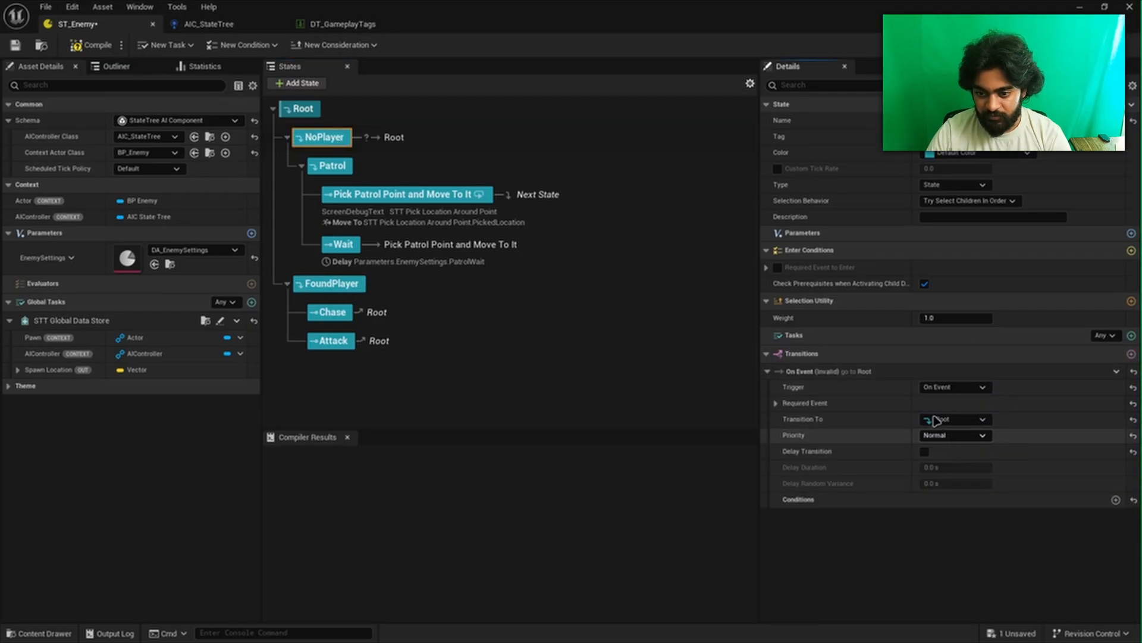
Set the required event tag of NoPlayer's transition to StateTree.FoundPlayer
click(776, 403)
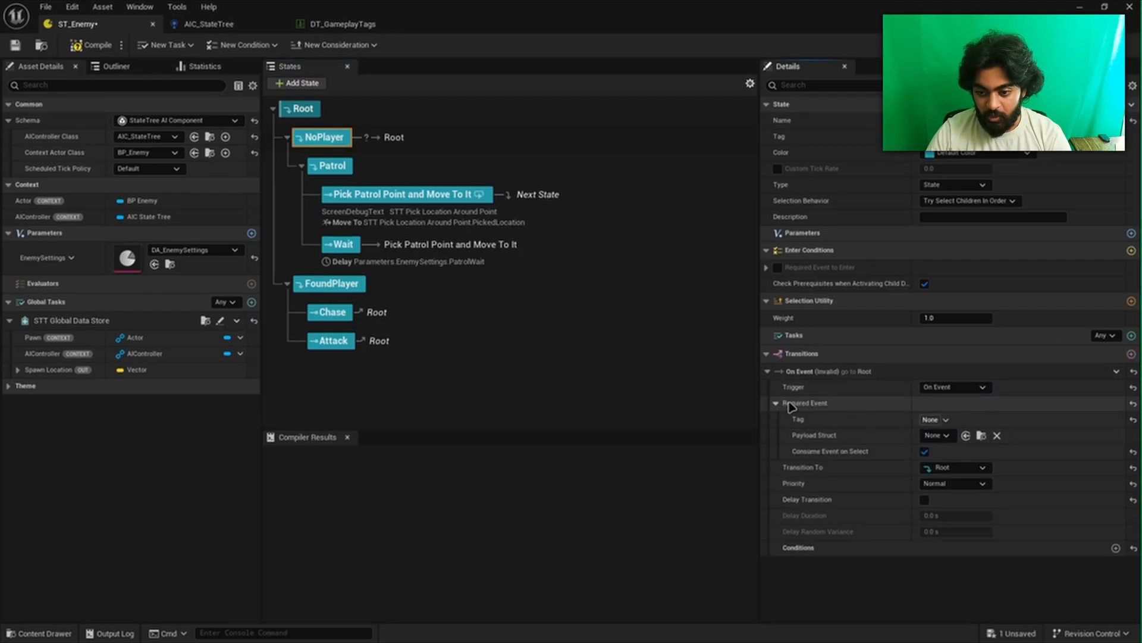
click(946, 420)
click(926, 247)
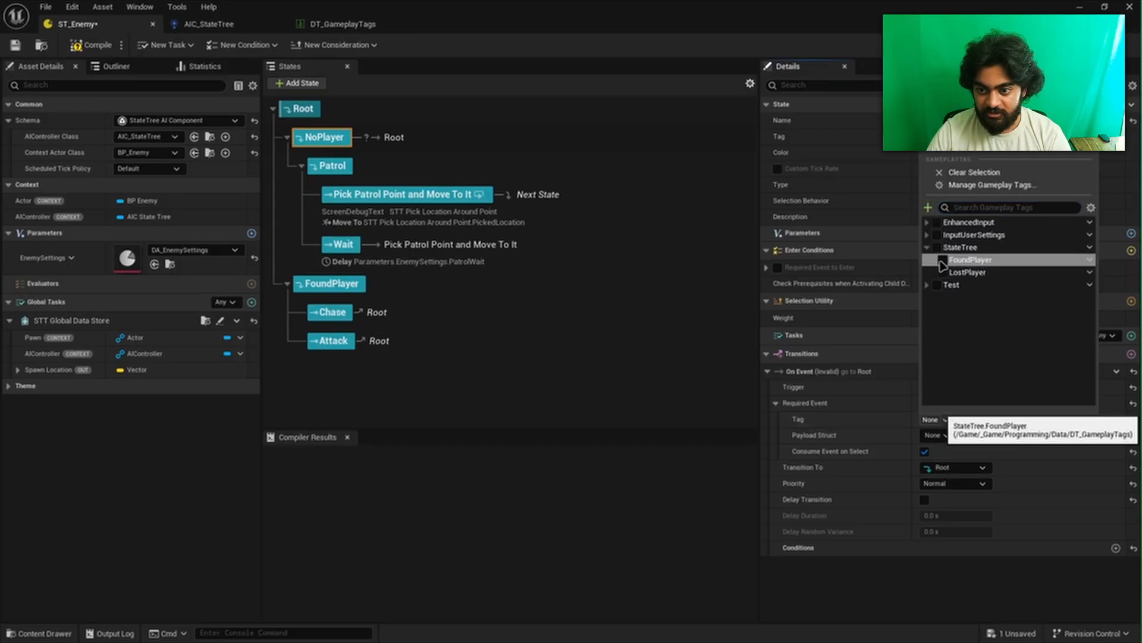
click(943, 262)
click(658, 350)
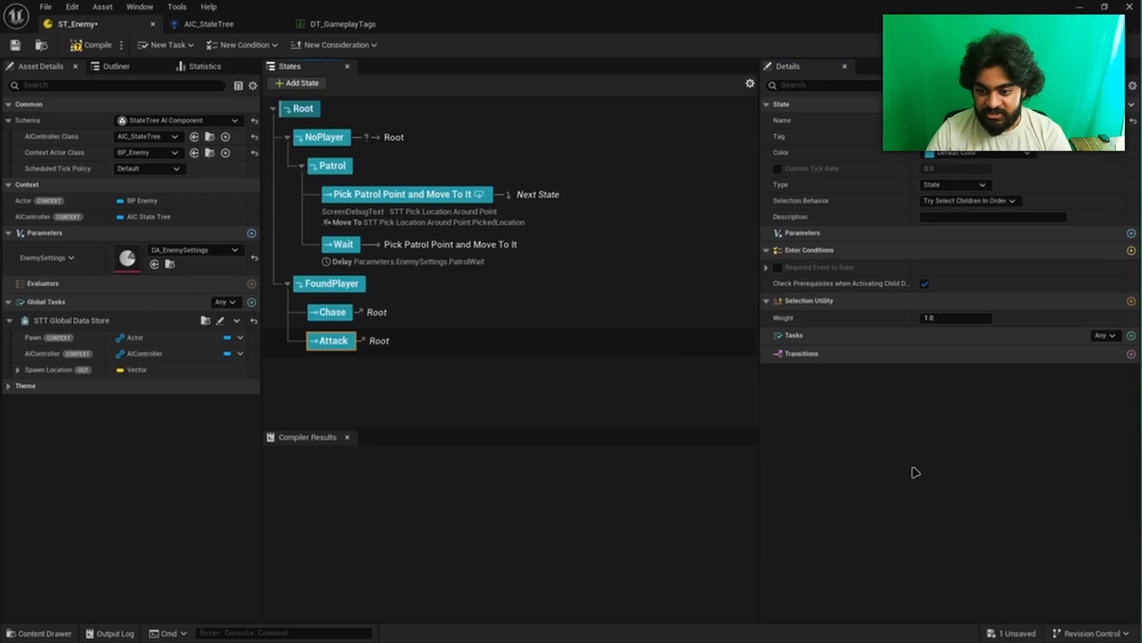
Make NoPlayer's On Event transition go to the FoundPlayer state
click(350, 139)
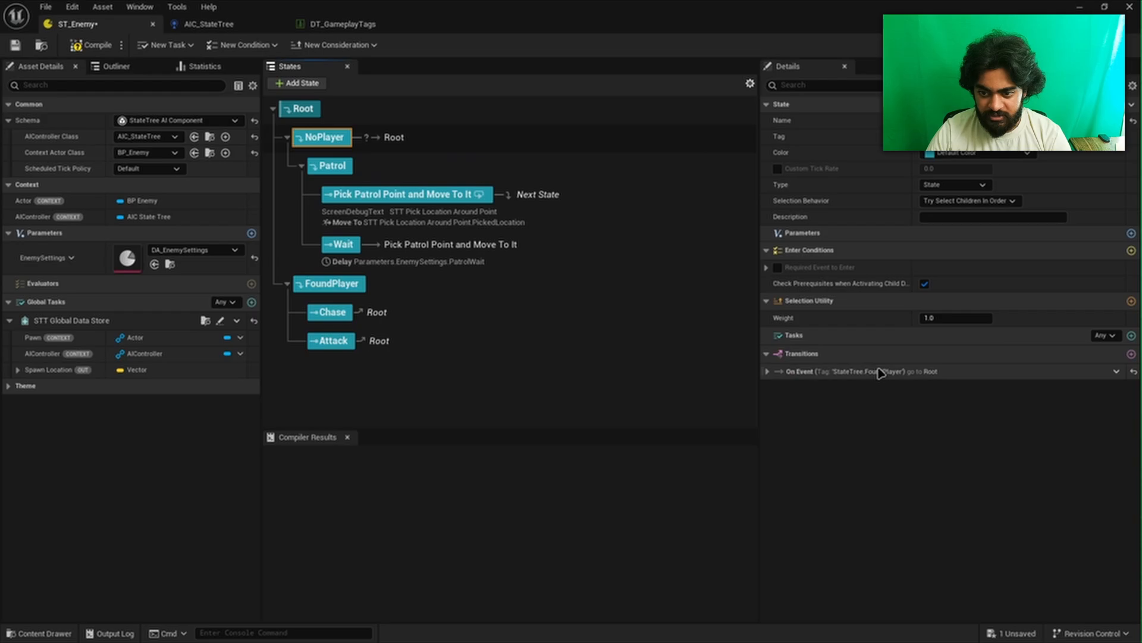
click(768, 372)
click(963, 422)
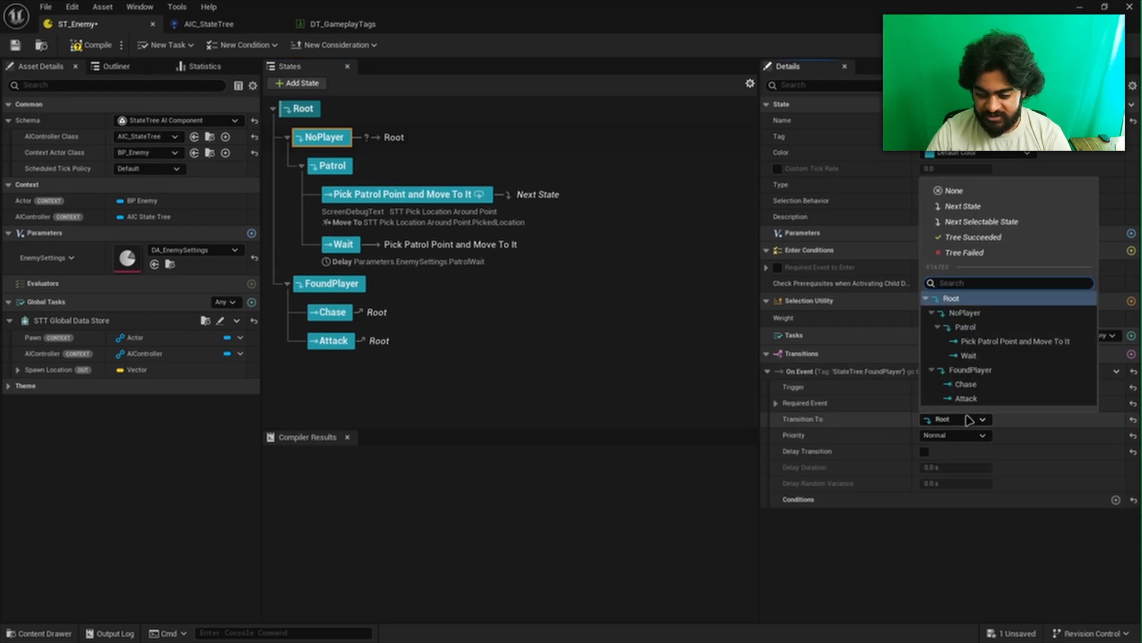
click(984, 370)
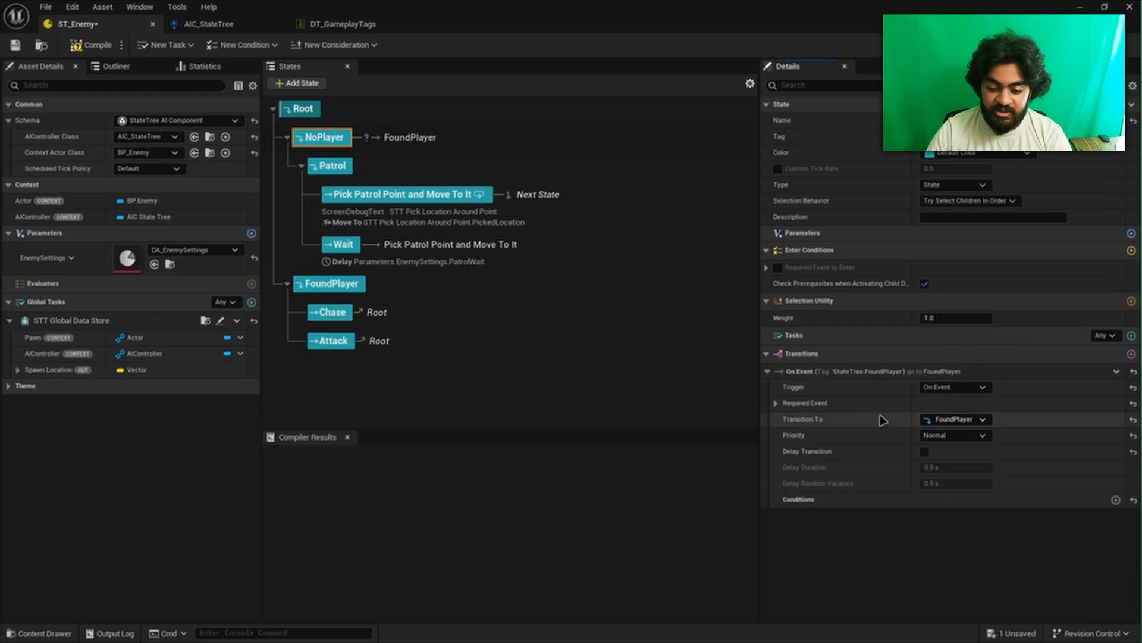
click(777, 404)
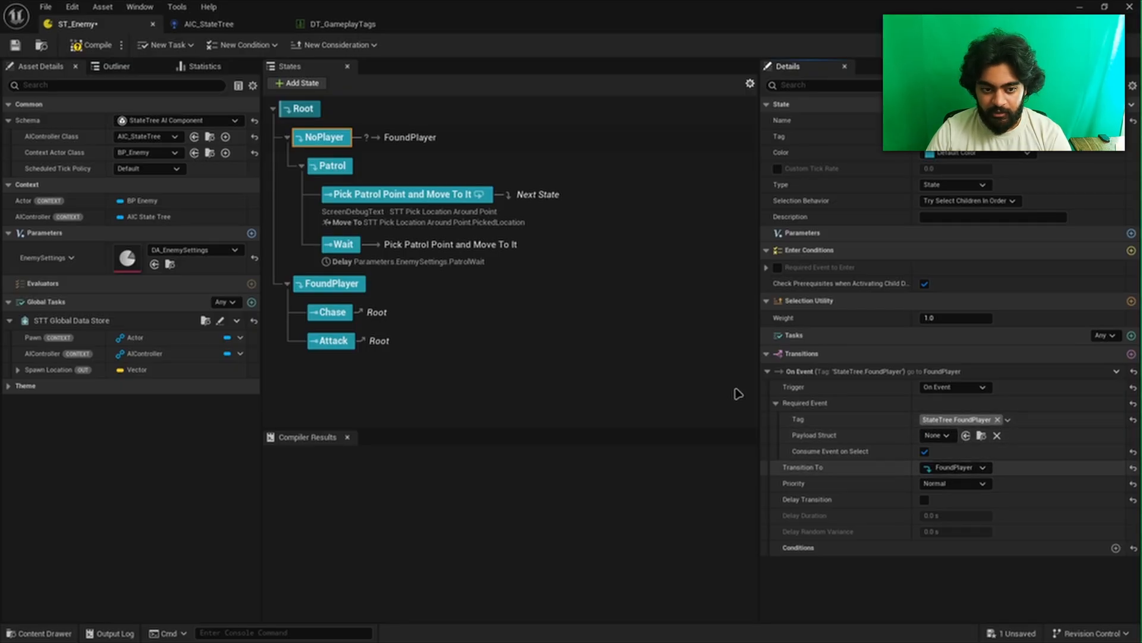
Add a transition to the FoundPlayer state and set its trigger to On Event
click(356, 287)
click(341, 313)
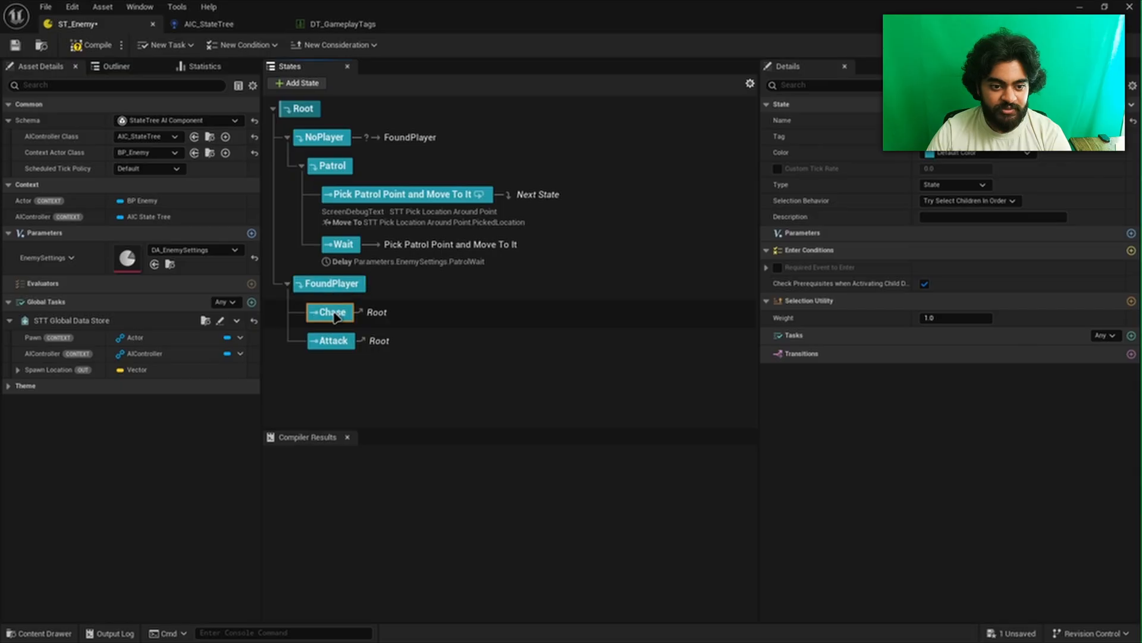
click(332, 342)
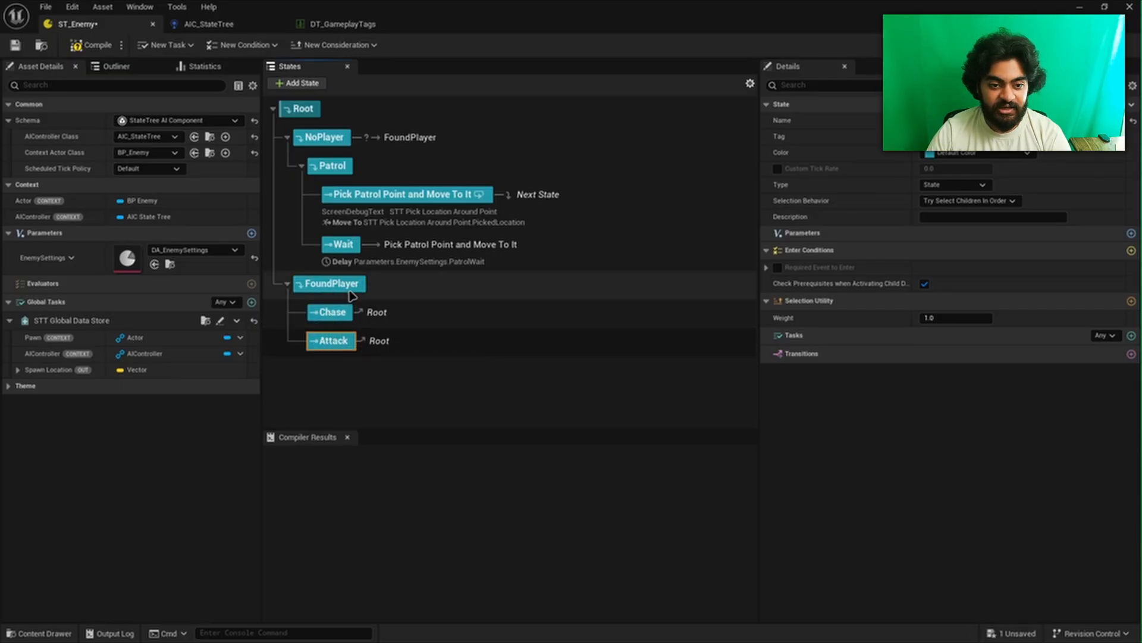
click(332, 284)
click(1131, 355)
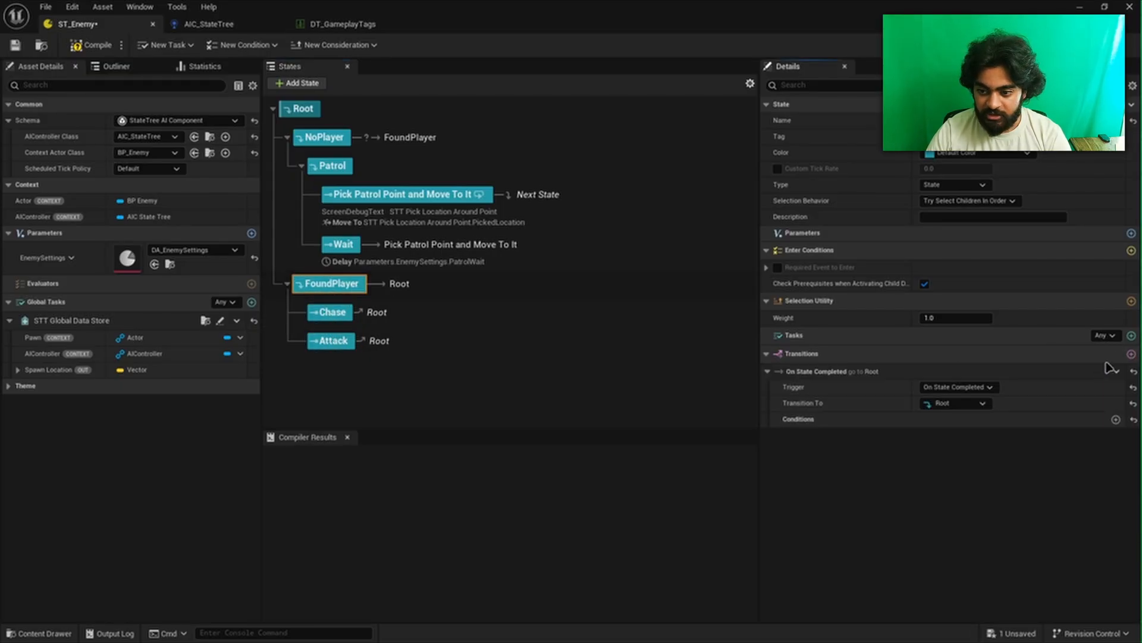
click(975, 388)
click(964, 445)
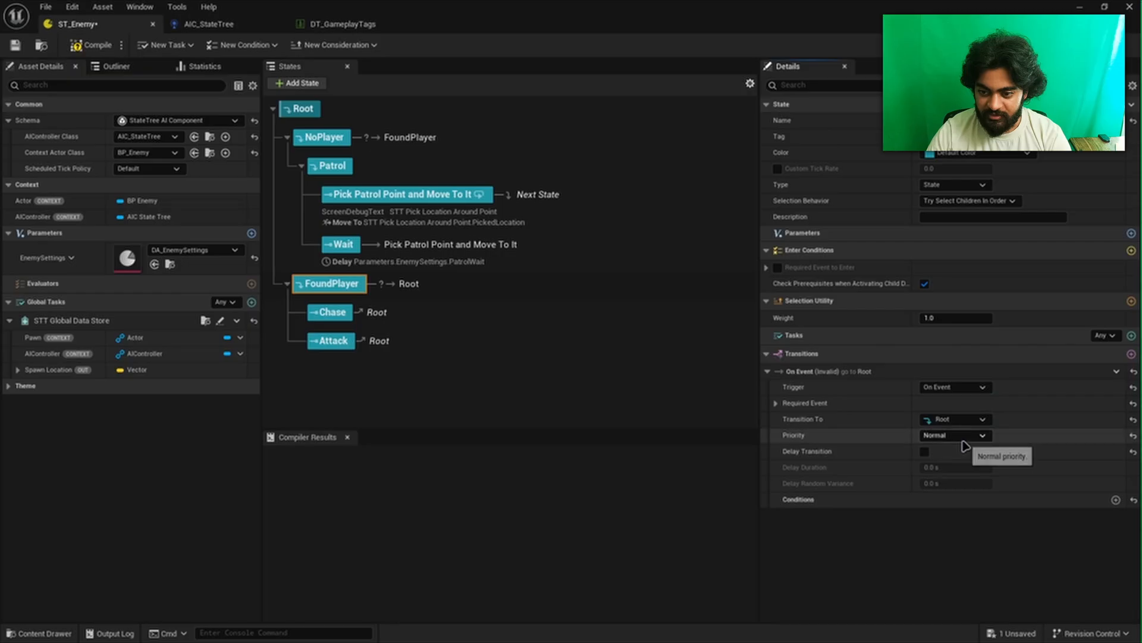
Set the required event tag of FoundPlayer's transition to StateTree.LostPlayer
click(776, 403)
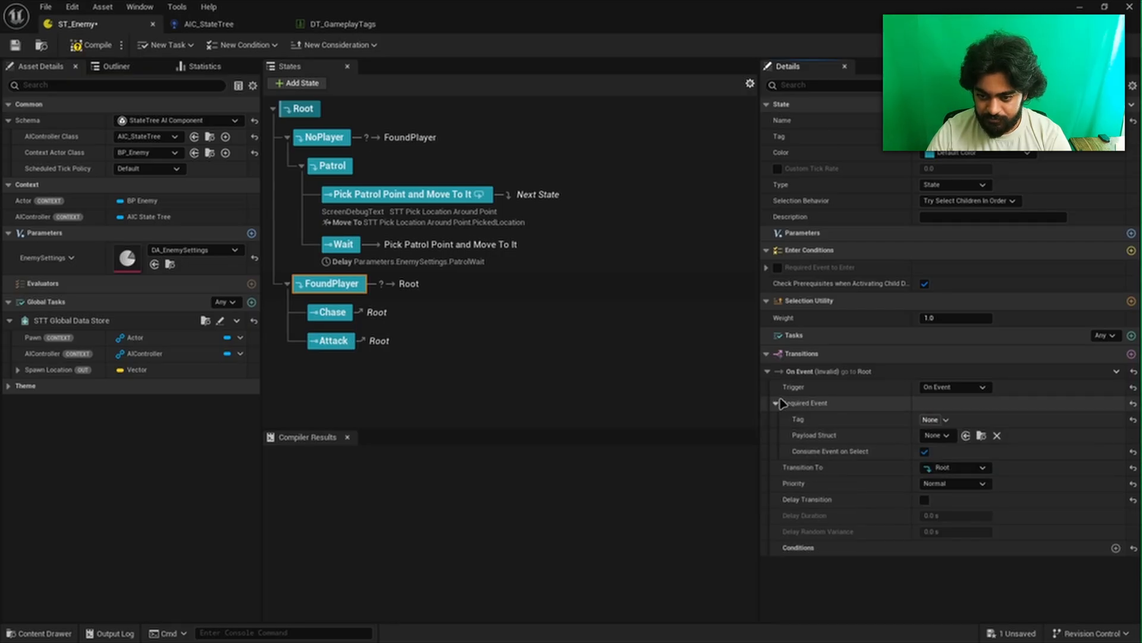
click(933, 419)
click(927, 247)
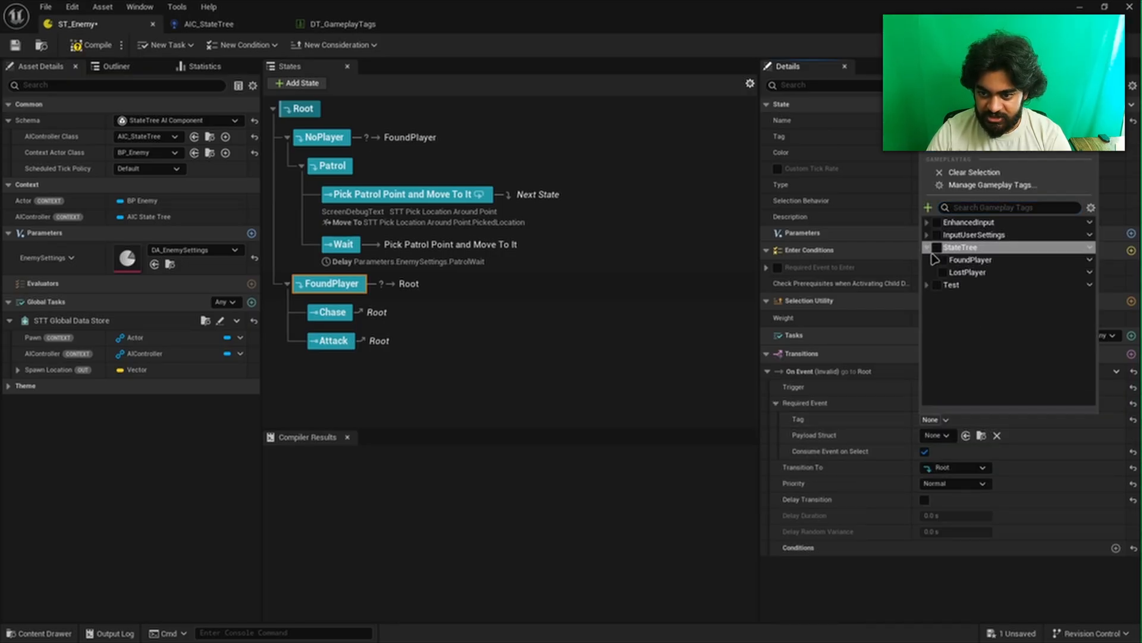
click(942, 272)
Make FoundPlayer's On Event transition go to the NoPlayer state, leaving its priority at Normal
click(973, 484)
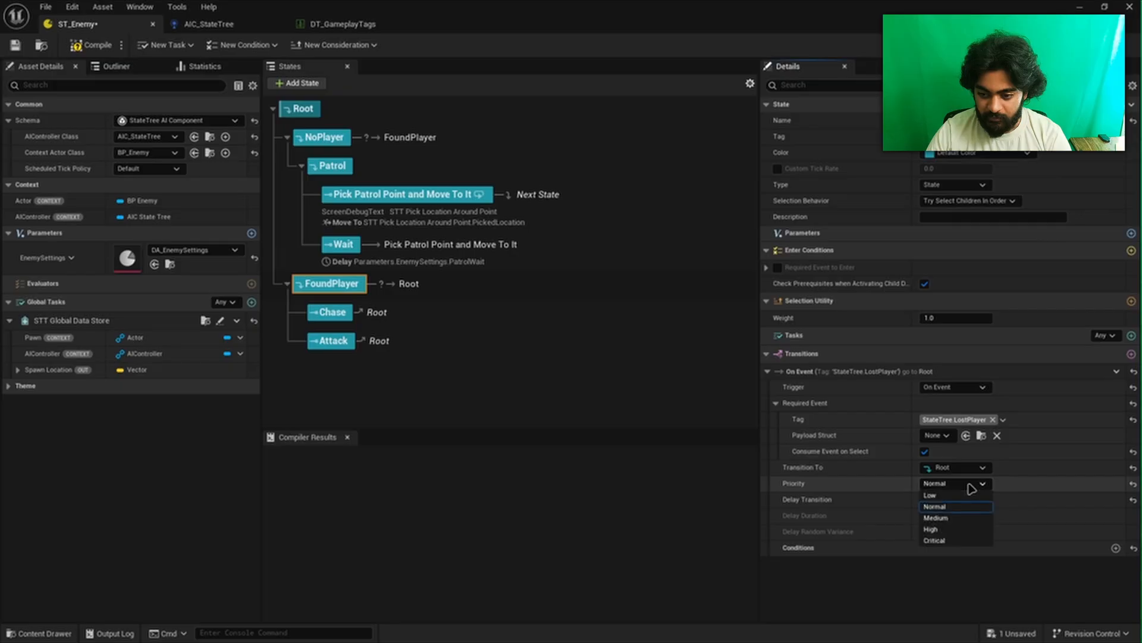
click(974, 484)
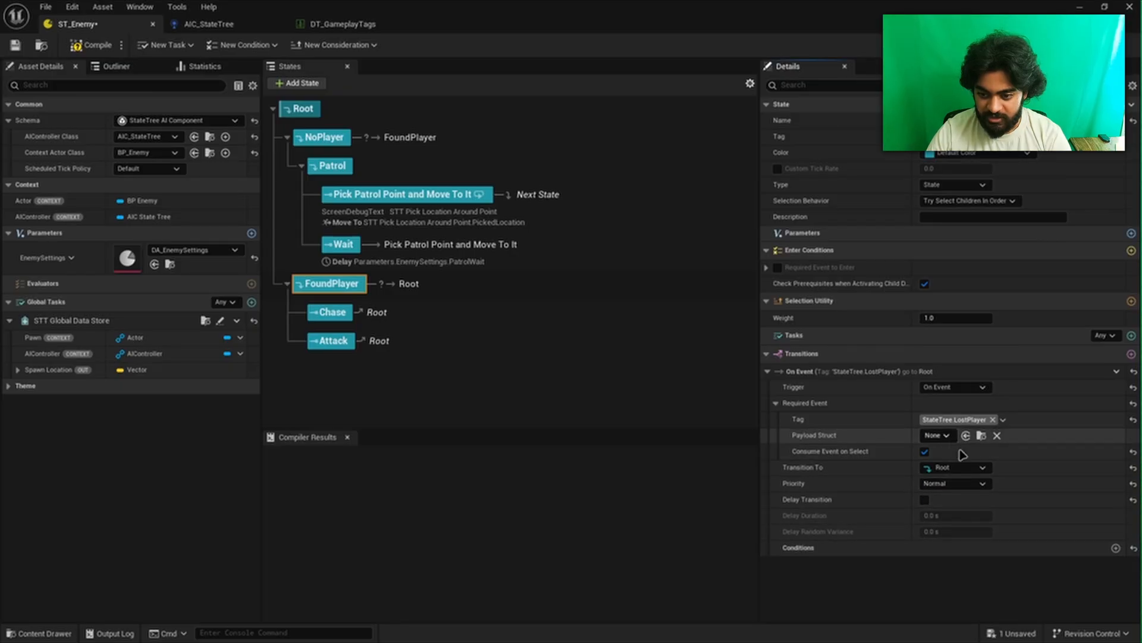
click(963, 468)
click(969, 362)
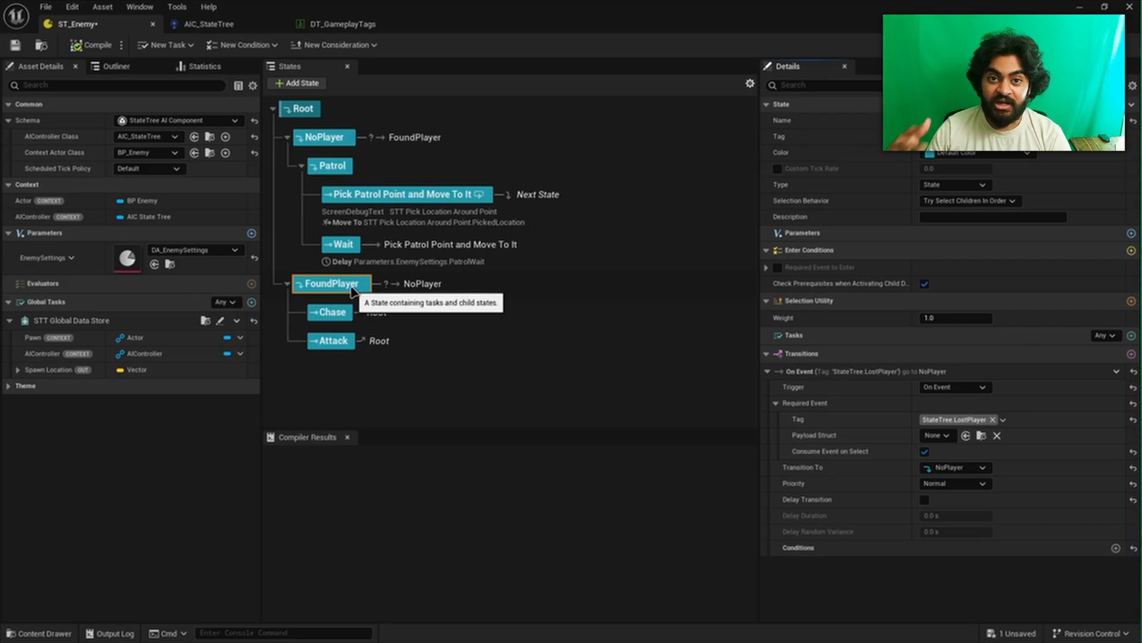
Examine the NoPlayer and FoundPlayer states, their child states and the event transitions linking the two branches
click(321, 138)
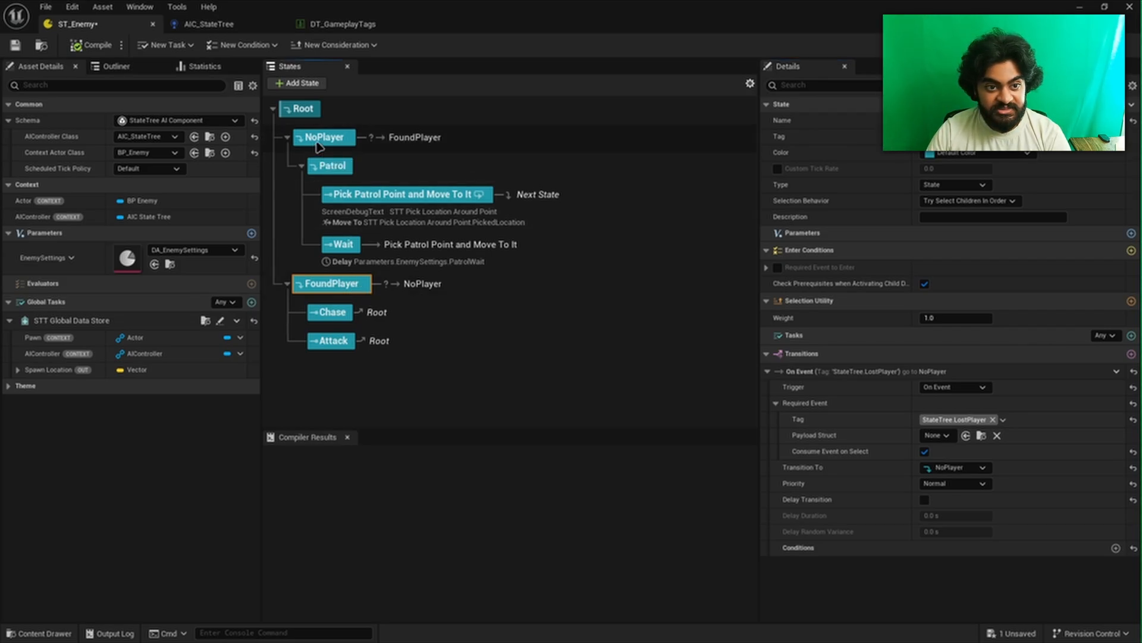
click(334, 167)
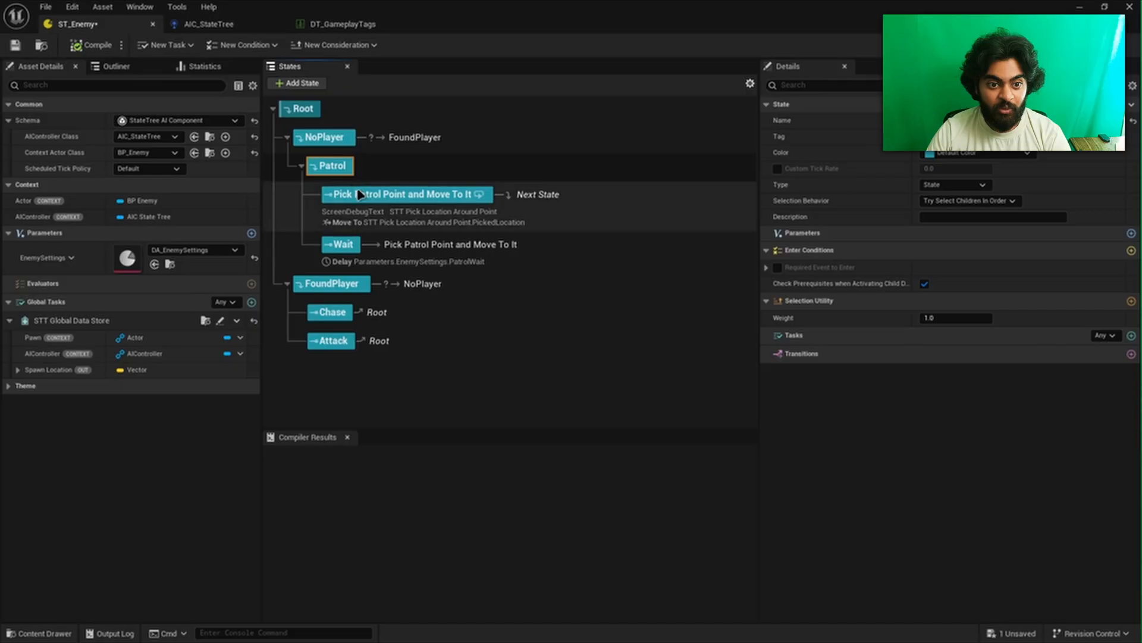
click(358, 195)
click(344, 245)
click(346, 194)
click(338, 173)
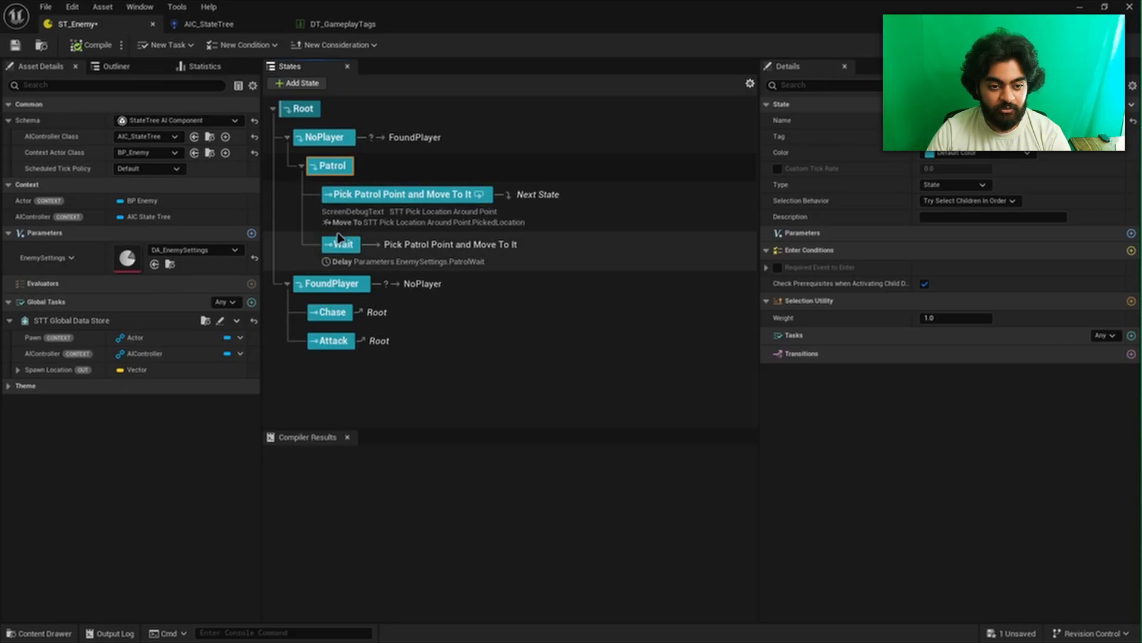
click(329, 140)
click(340, 172)
click(341, 193)
click(344, 239)
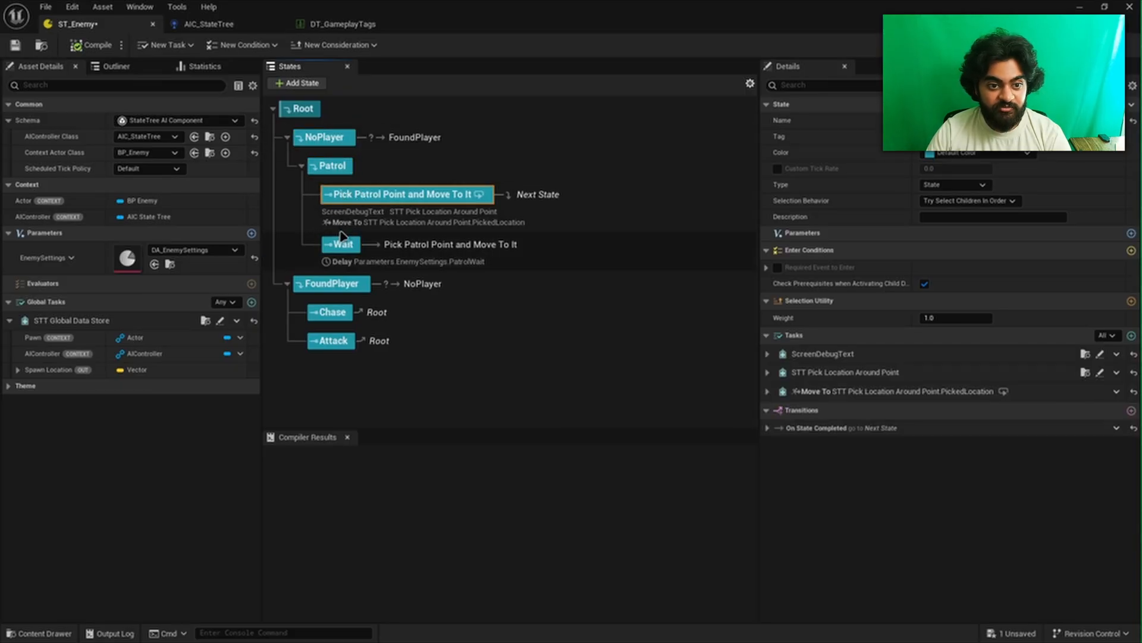
click(348, 194)
click(331, 142)
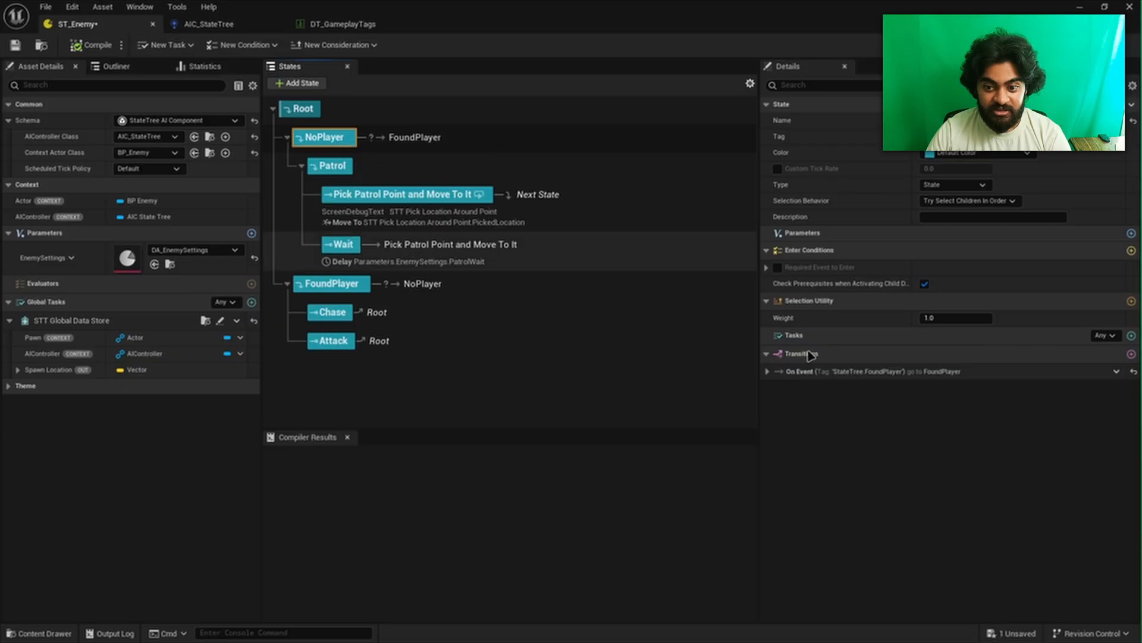
click(768, 371)
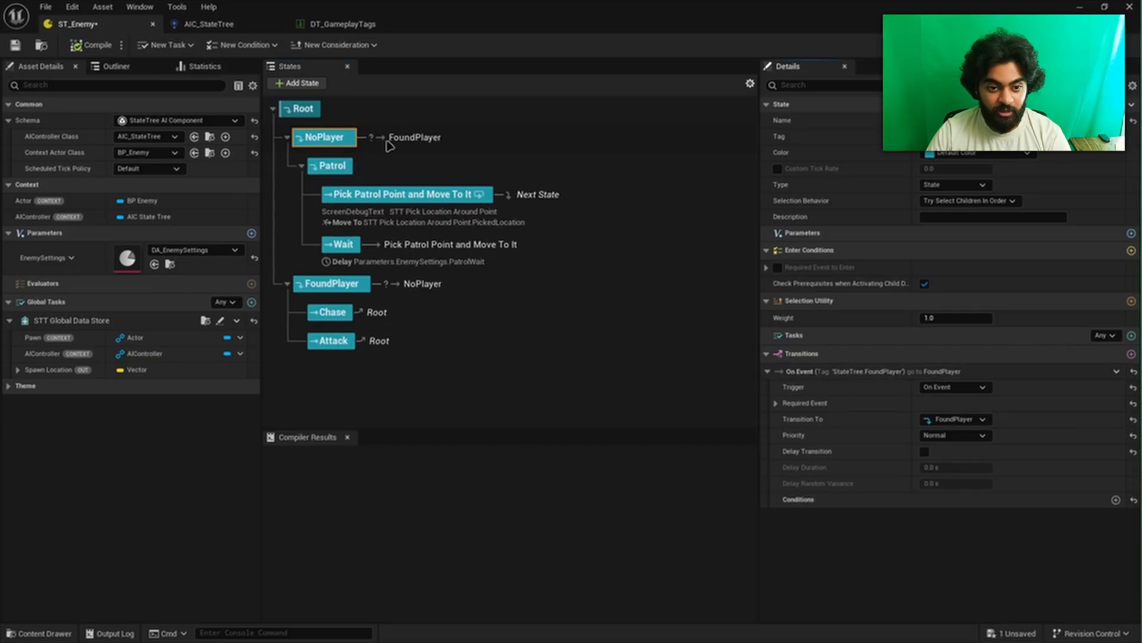
click(336, 286)
click(337, 314)
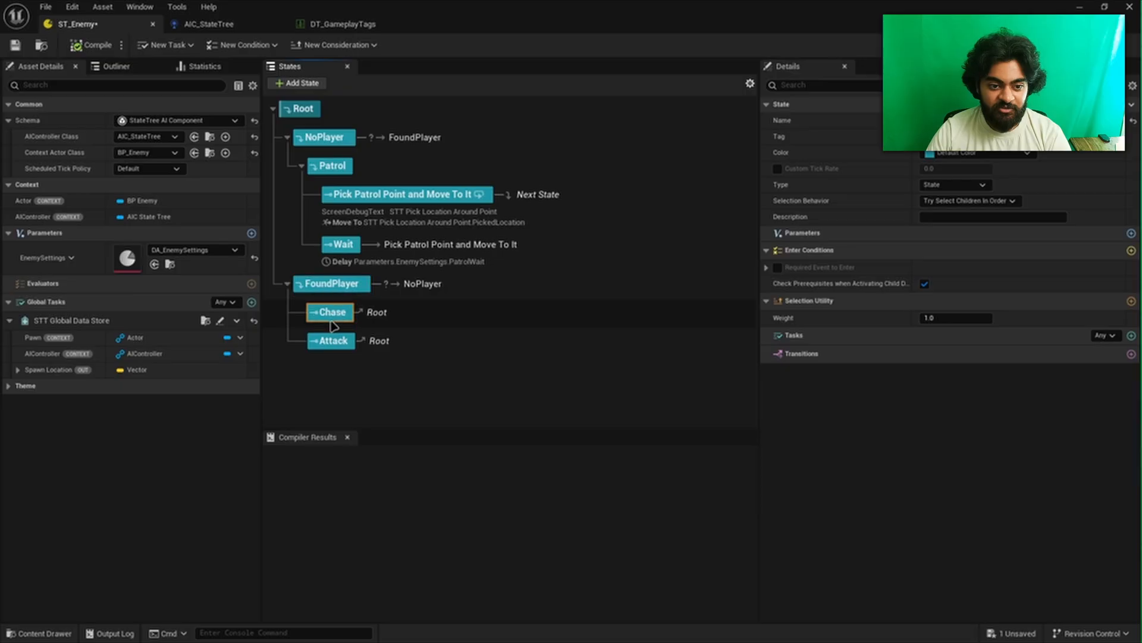
click(331, 341)
click(345, 285)
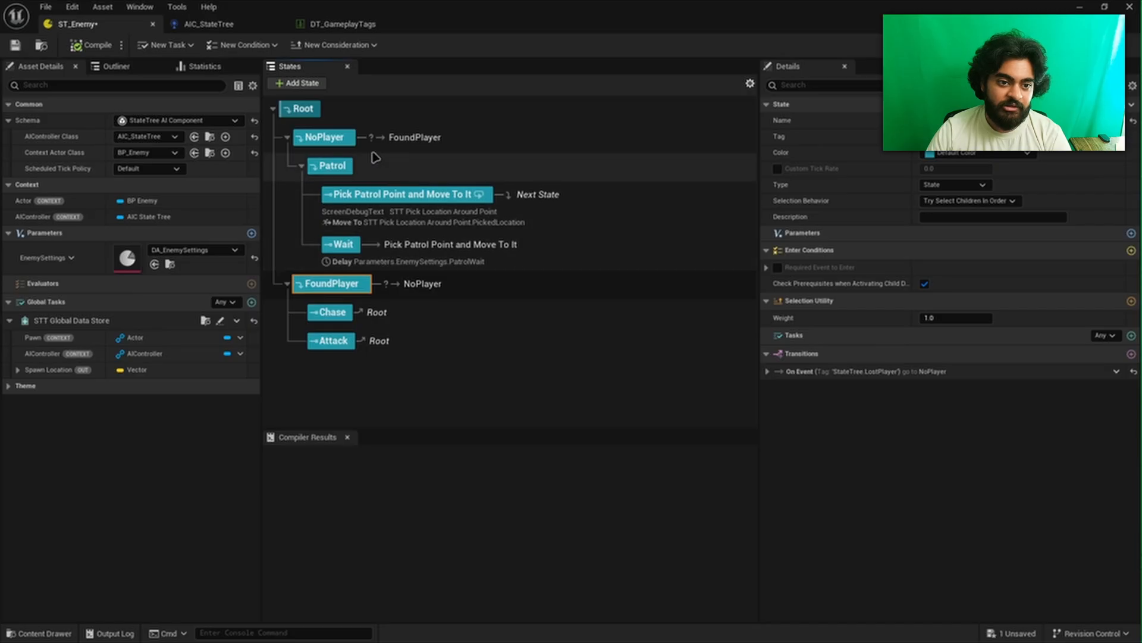
Save the ST_Enemy state tree with its new event transitions
click(326, 138)
click(18, 45)
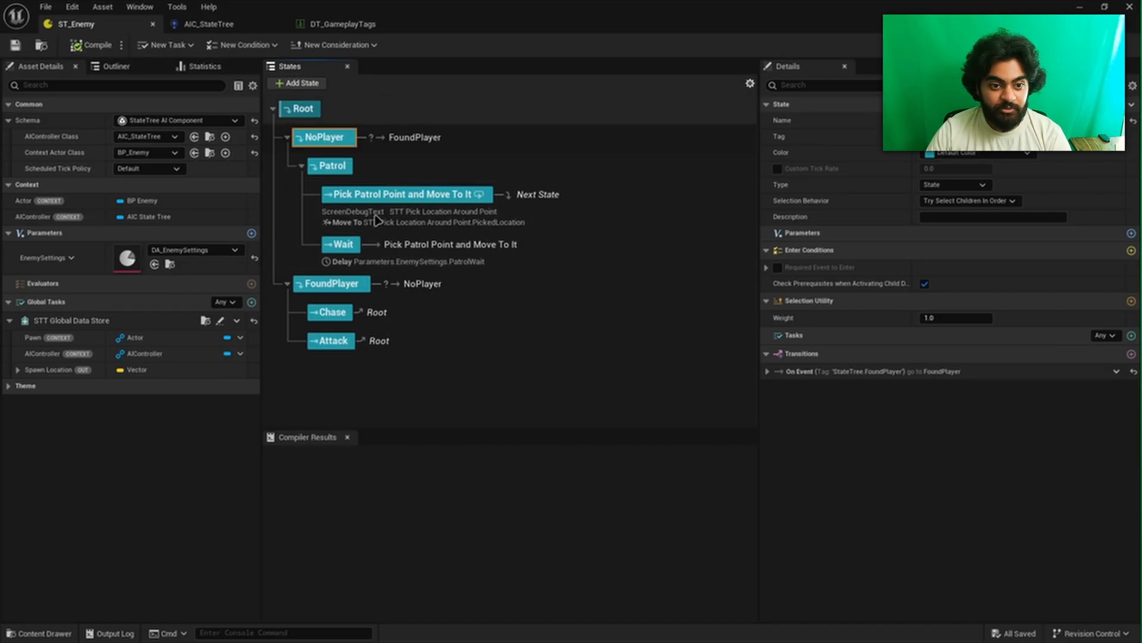
click(332, 313)
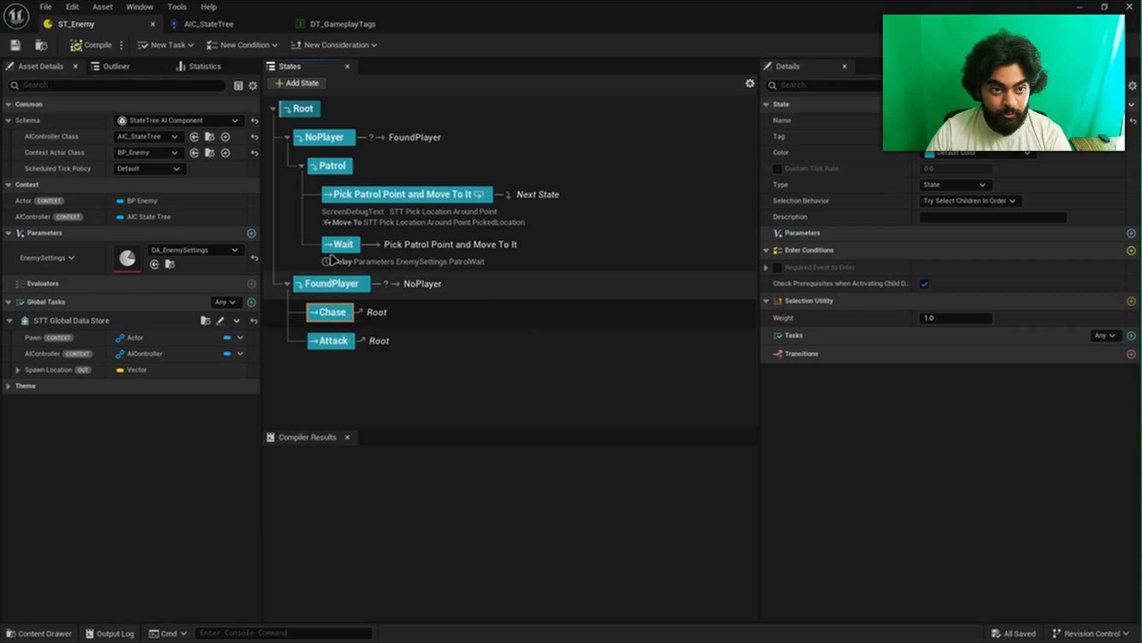
In the AIC_StateTree event graph, move the two Send State Tree Event nodes and their State Tree AI references further apart vertically
click(225, 25)
right_drag(363, 384, 566, 367)
scroll(396, 376, down, 2)
right_drag(420, 381, 498, 365)
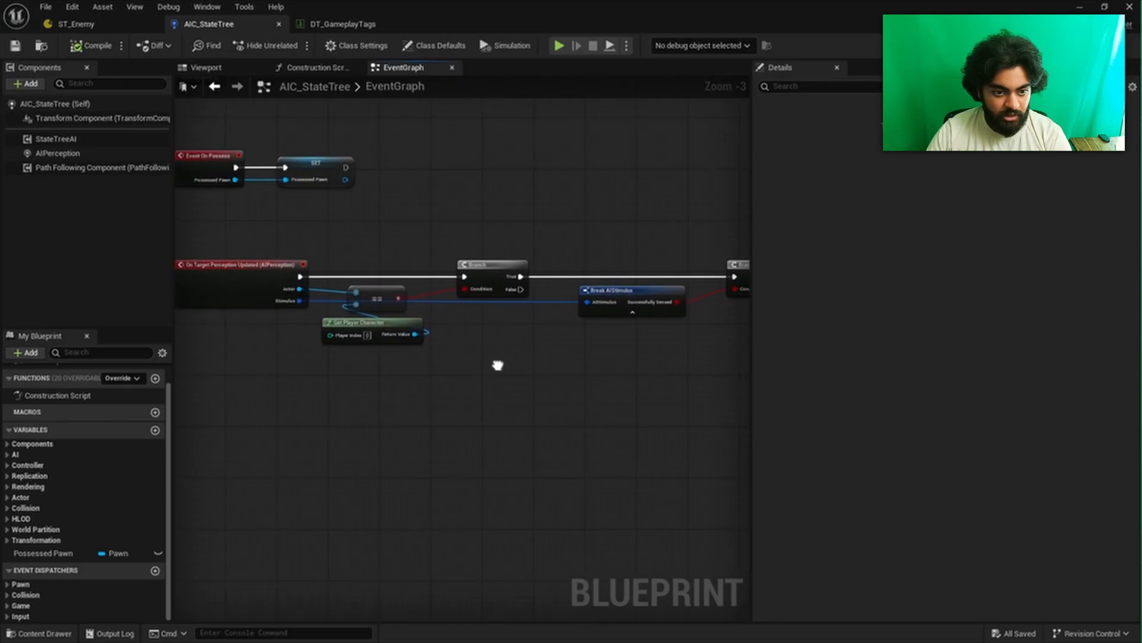
scroll(354, 368, up, 1)
mouse_move(355, 367)
right_down()
mouse_move(479, 370)
mouse_move(367, 370)
right_up()
right_drag(554, 387, 395, 403)
right_drag(540, 410, 400, 407)
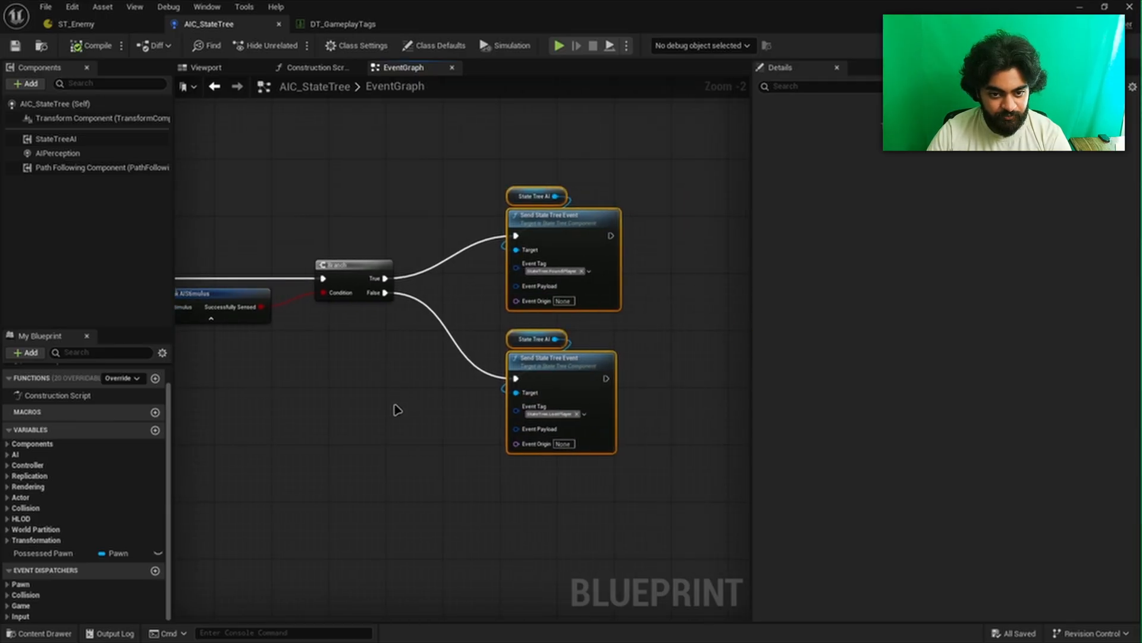
drag(486, 330, 581, 416)
drag(565, 372, 562, 422)
drag(498, 166, 576, 194)
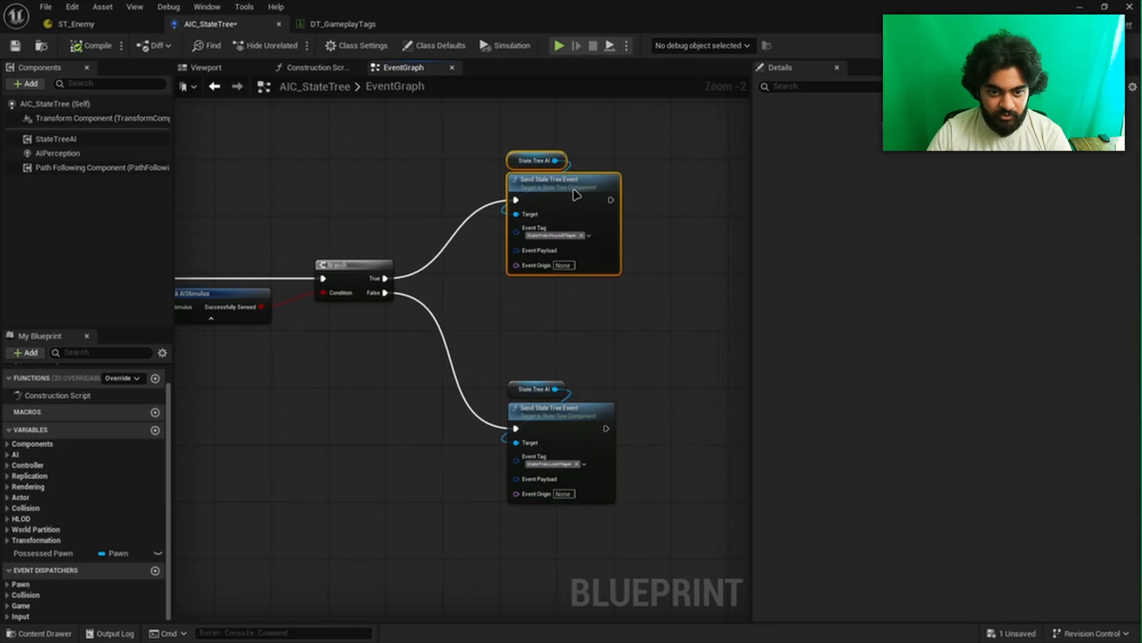
Add a new variable named Target to the AIC_StateTree blueprint
click(156, 429)
text(Target)
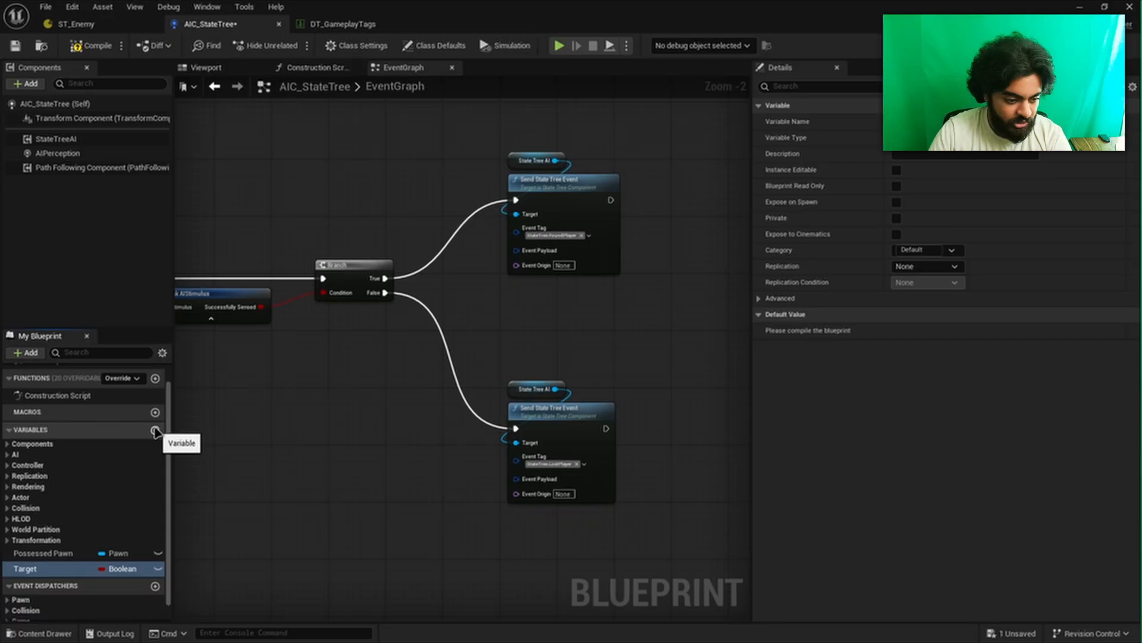
Set the Target variable's type to an Actor object reference, compile AIC_StateTree and save it
key(Return)
click(132, 569)
text(actor)
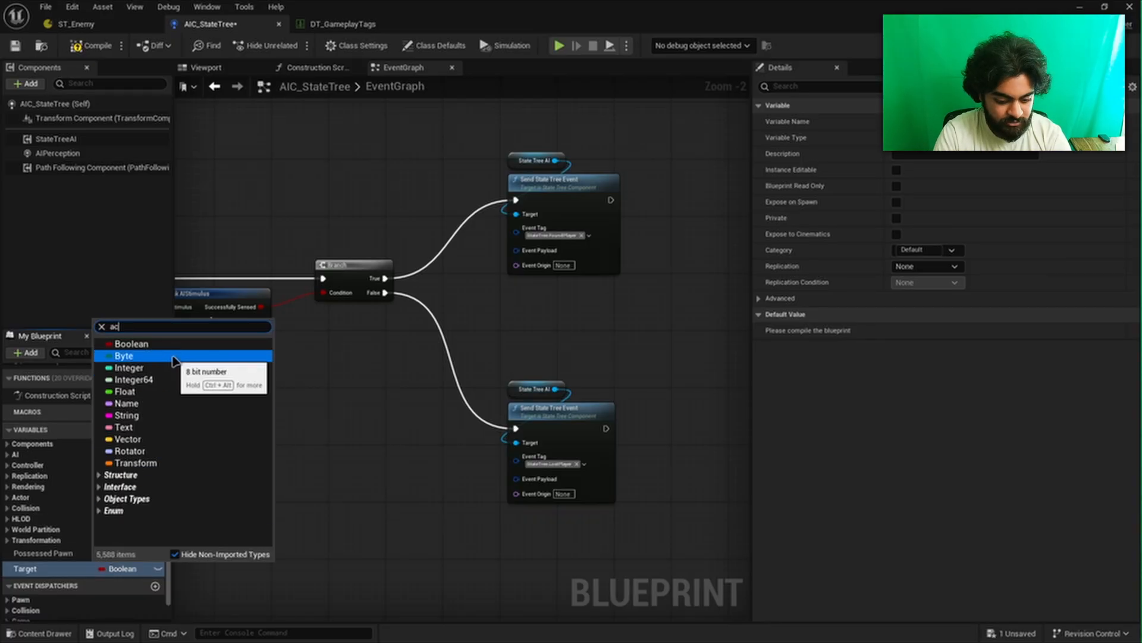
mouse_move(260, 448)
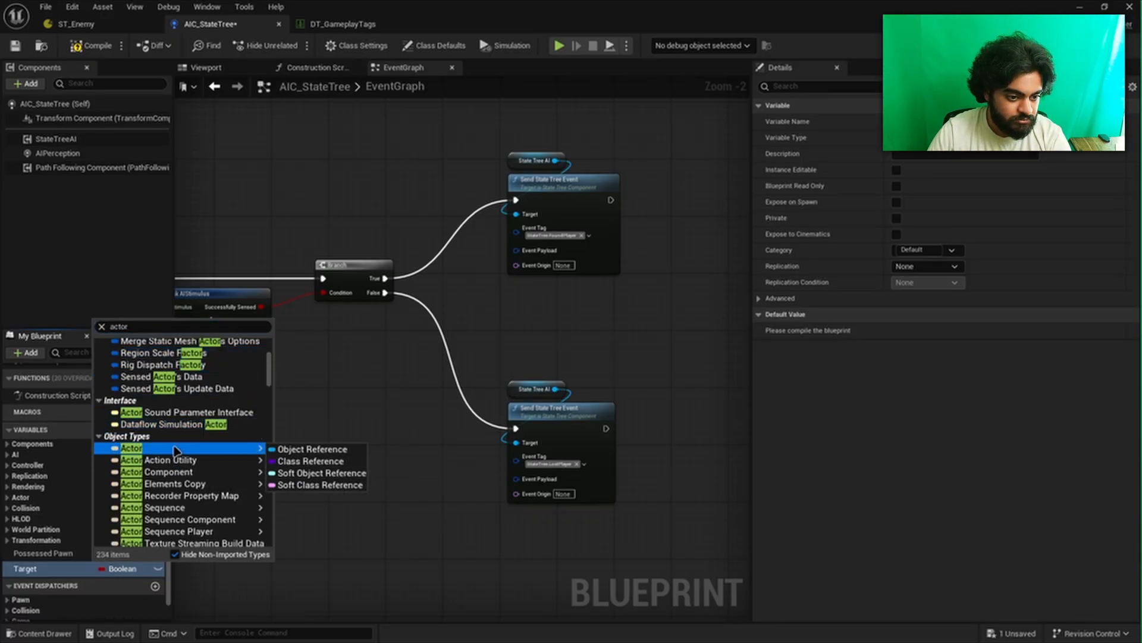
click(315, 449)
click(89, 46)
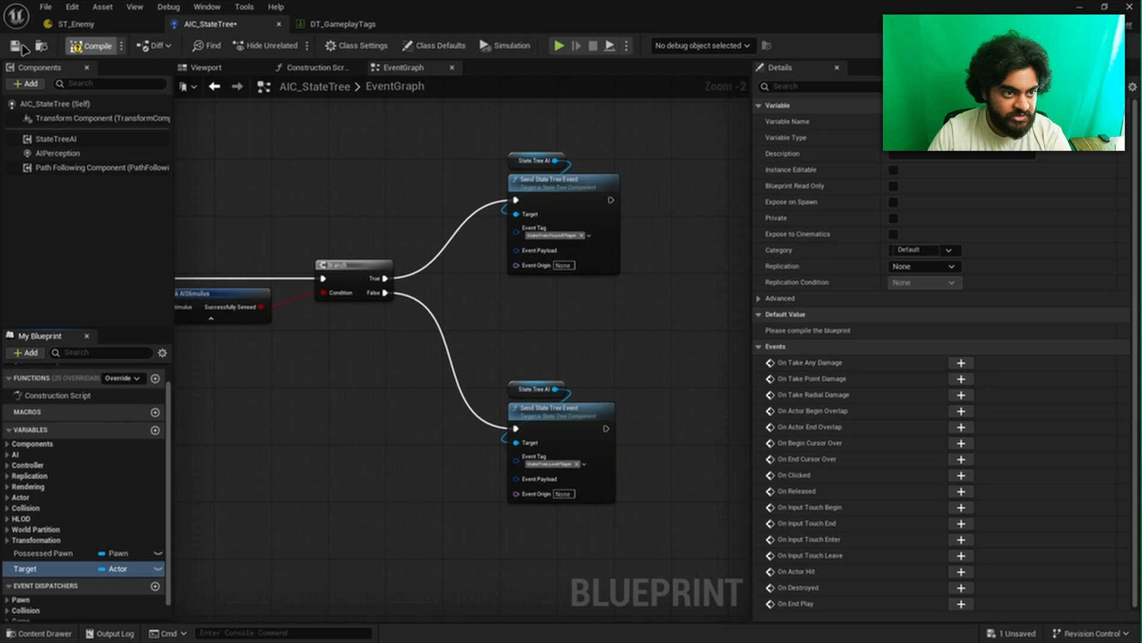
click(20, 46)
Place a Set Target node beside the FoundPlayer Send State Tree Event node in the AIC_StateTree event graph
right_drag(567, 305, 526, 315)
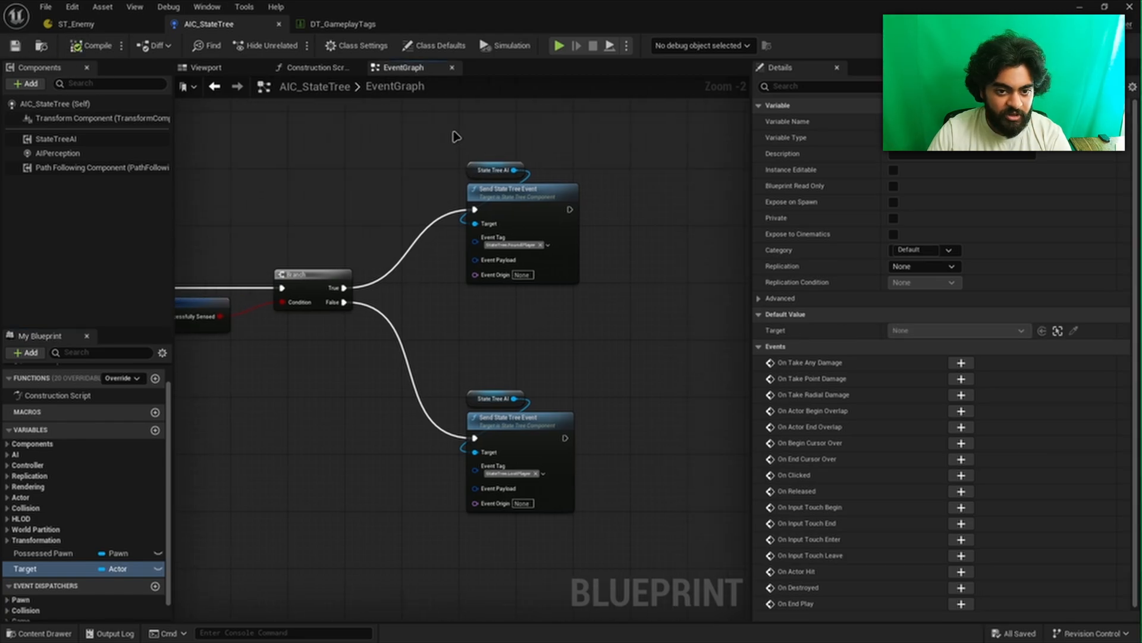
drag(454, 132, 633, 295)
right_drag(630, 324, 583, 323)
click(575, 324)
scroll(275, 404, down, 2)
right_drag(254, 398, 515, 393)
right_drag(276, 379, 382, 374)
drag(297, 325, 655, 269)
drag(25, 568, 656, 269)
right_drag(667, 321, 615, 339)
scroll(616, 339, up, 2)
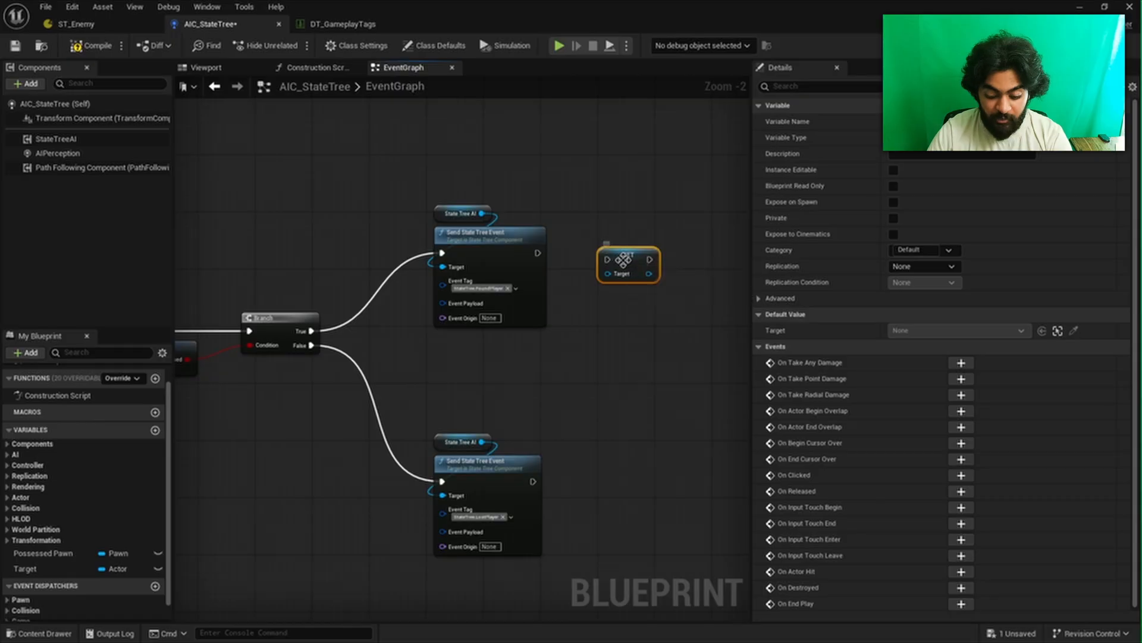
key(Delete)
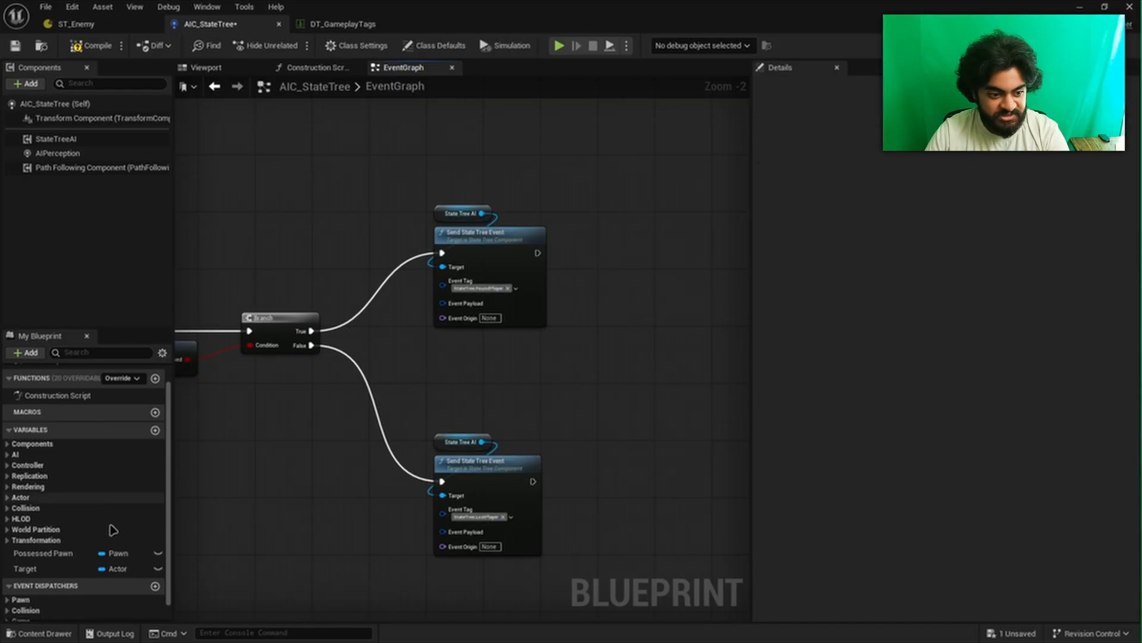
click(39, 570)
key(ctrl+z)
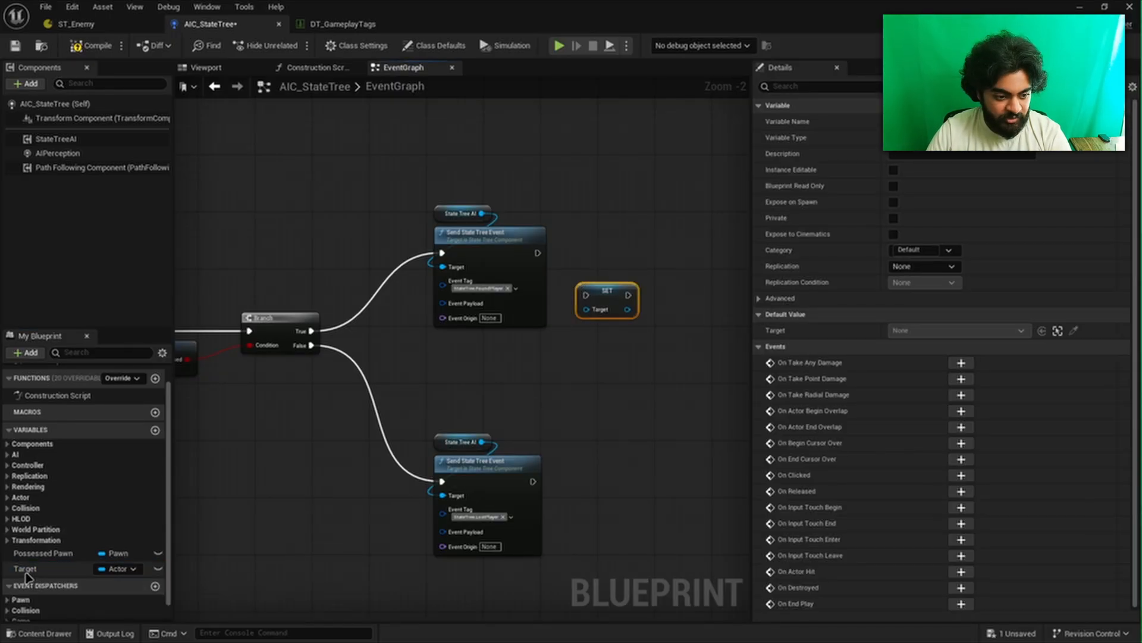
ctrl+drag(26, 576, 606, 378)
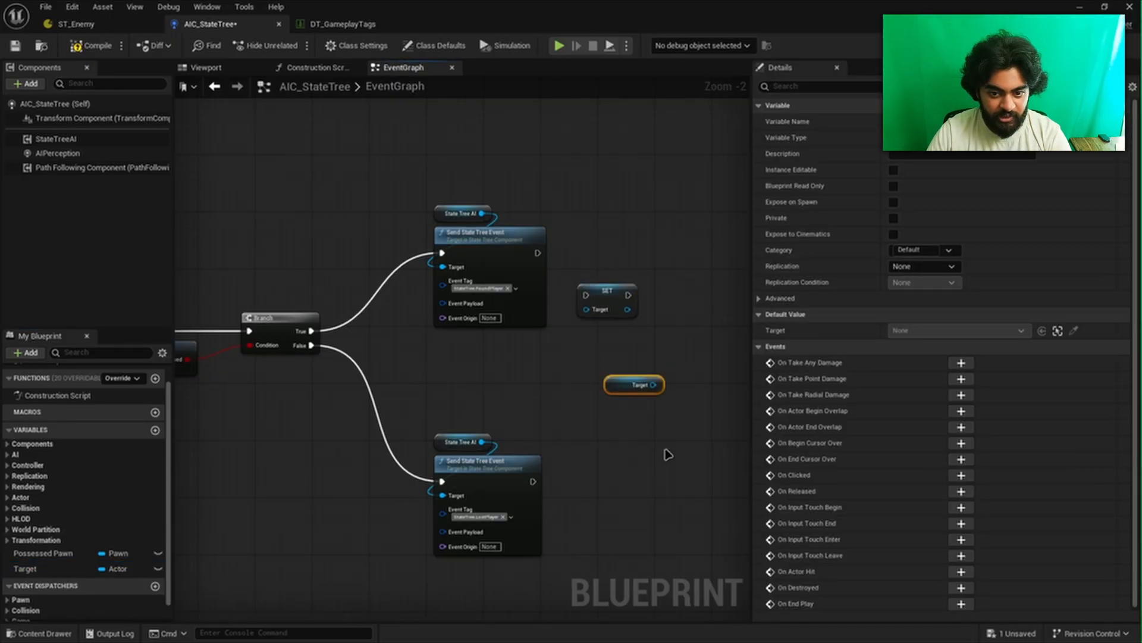
click(56, 569)
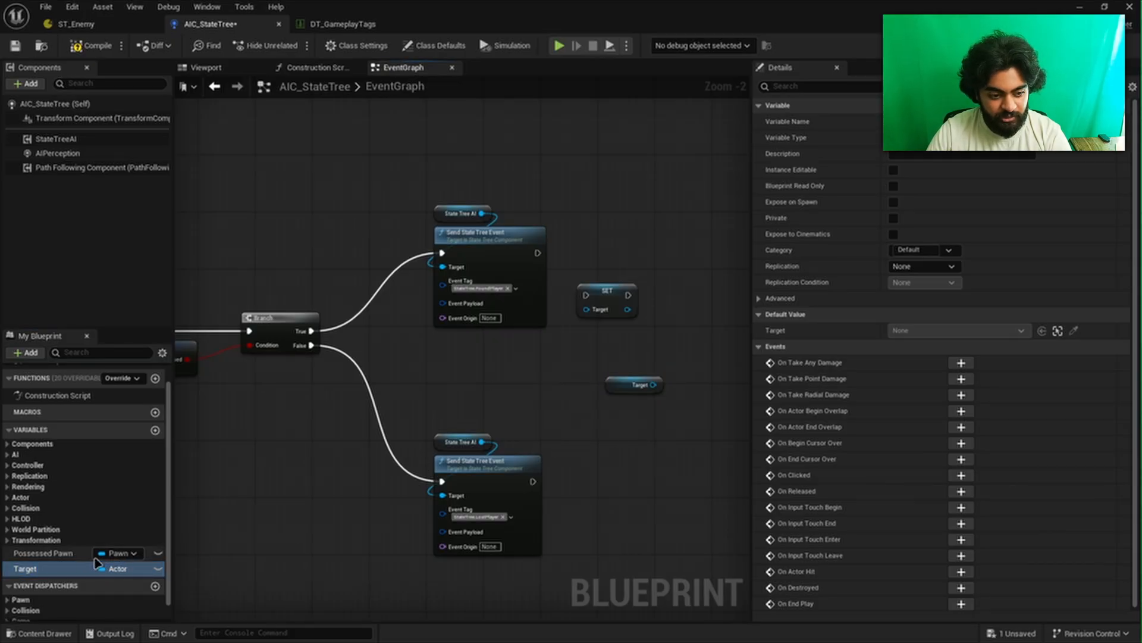
drag(644, 426, 614, 366)
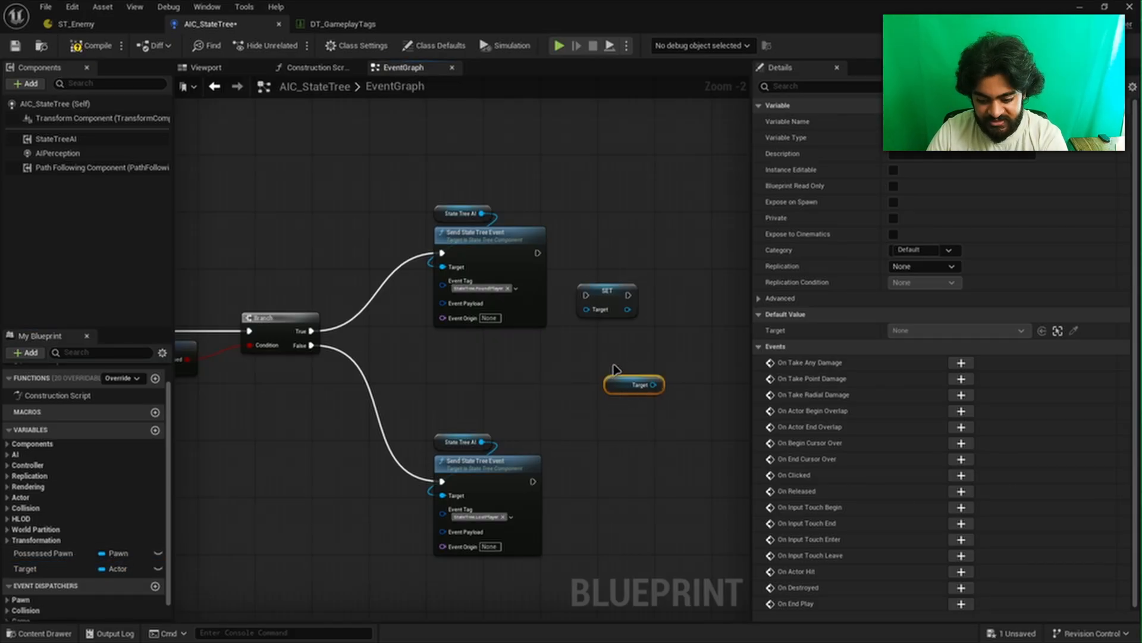
key(Delete)
Wire the Set Target node after the FoundPlayer Send State Tree Event and feed its Target input from the perception event's actor
drag(593, 300, 601, 259)
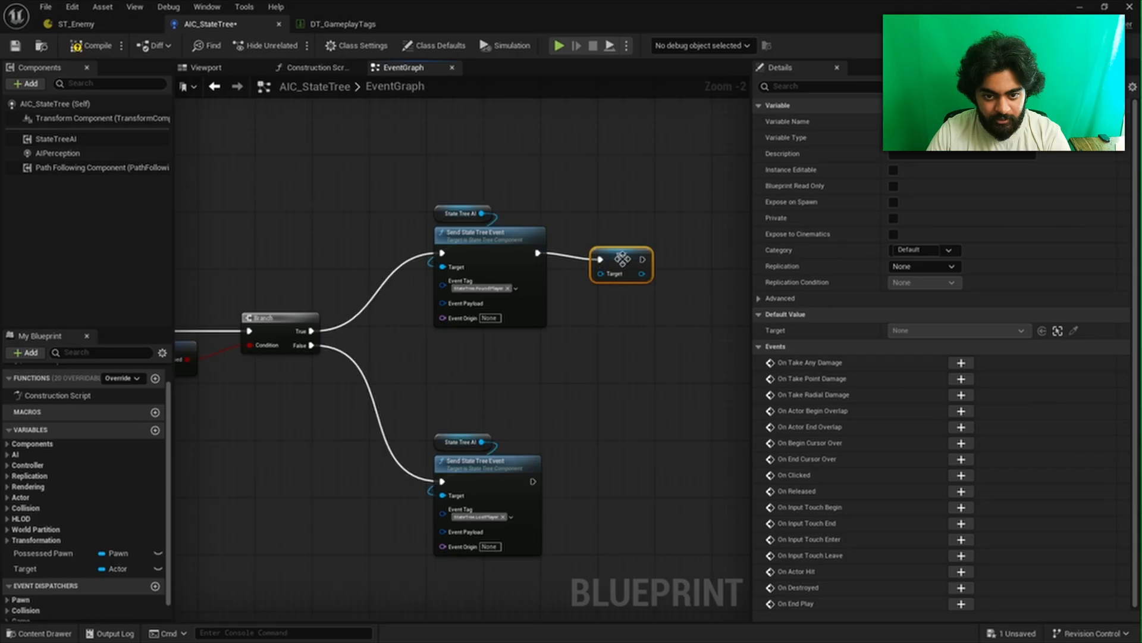
right_drag(245, 445, 489, 414)
scroll(324, 422, down, 1)
right_drag(316, 421, 551, 417)
drag(273, 325, 613, 254)
scroll(581, 269, up, 2)
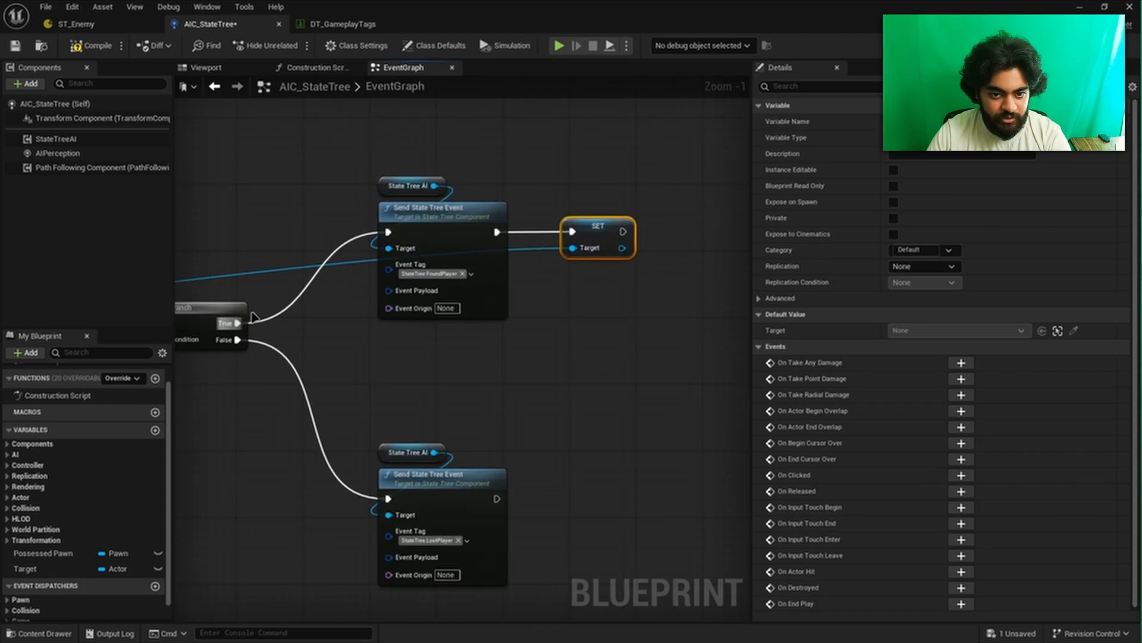
Rewire the Set Target node between the Branch's True output and the FoundPlayer Send State Tree Event, and arrange the nodes in line
drag(238, 323, 518, 227)
alt+click(368, 242)
click(397, 190)
shift+click(435, 219)
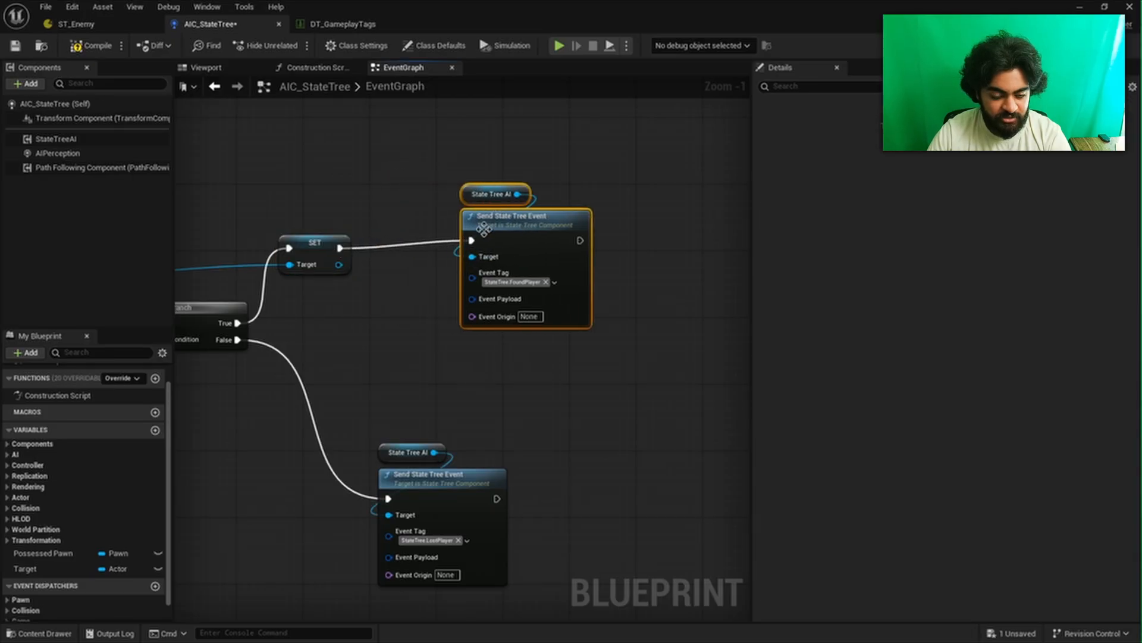
drag(319, 249, 386, 241)
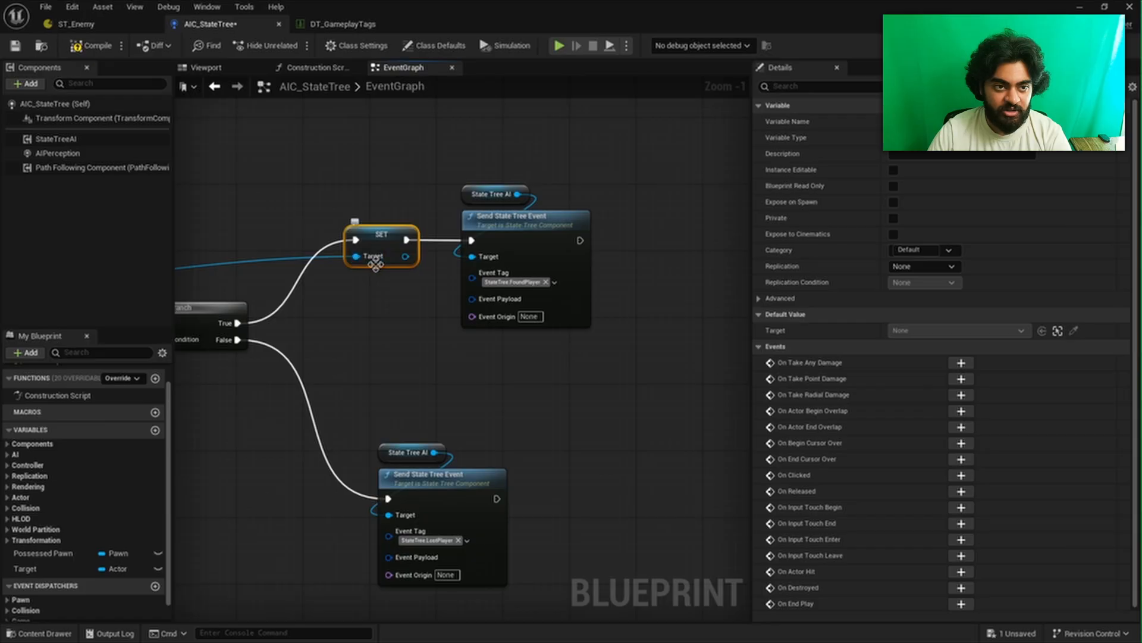
right_drag(403, 355, 450, 363)
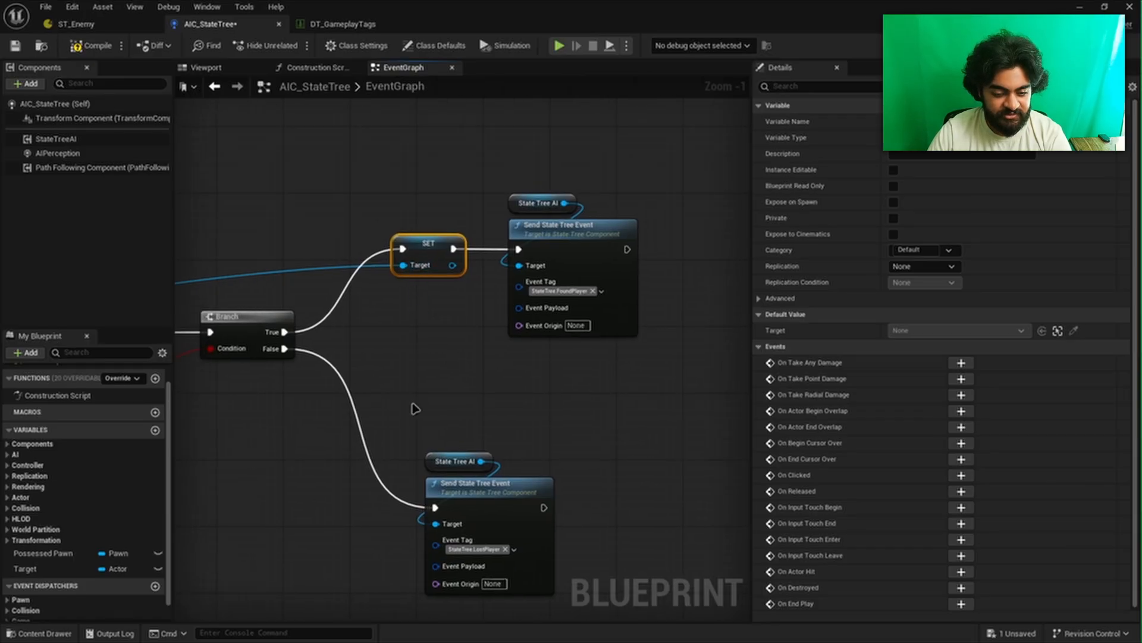
Insert a second Set Target node with an empty Target input between the Branch's False output and the LostPlayer Send State Tree Event
right_drag(483, 438, 459, 417)
drag(457, 410, 530, 470)
alt+drag(25, 568, 331, 442)
drag(262, 339, 478, 480)
drag(359, 455, 393, 487)
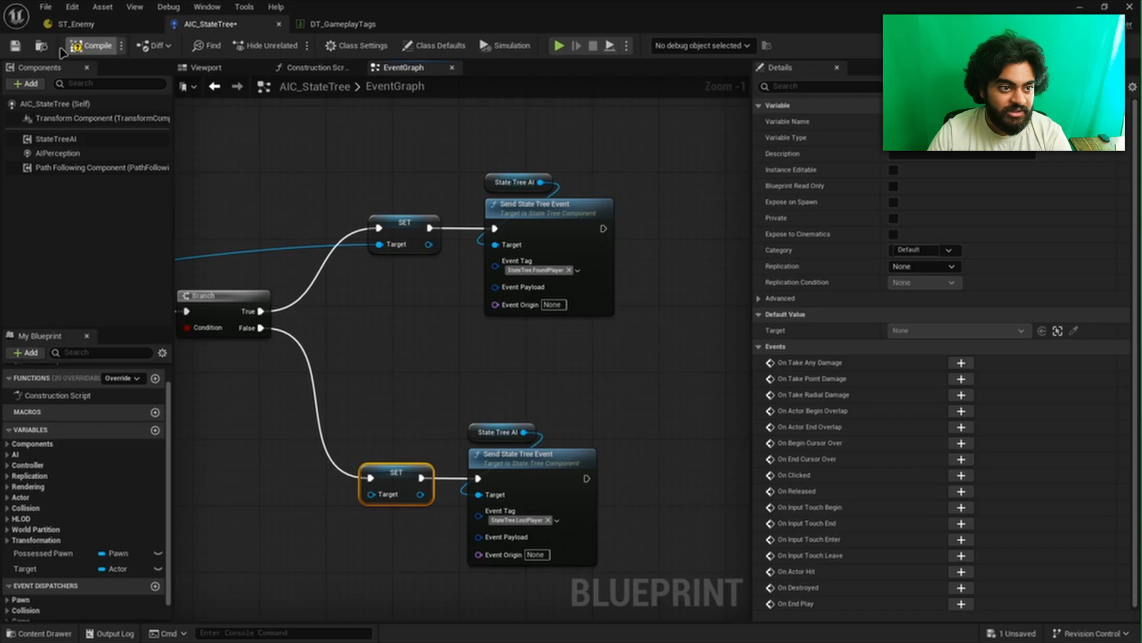
Compile AIC_StateTree, align the lower Set Target node under the upper one and save the blueprint
click(89, 45)
click(16, 45)
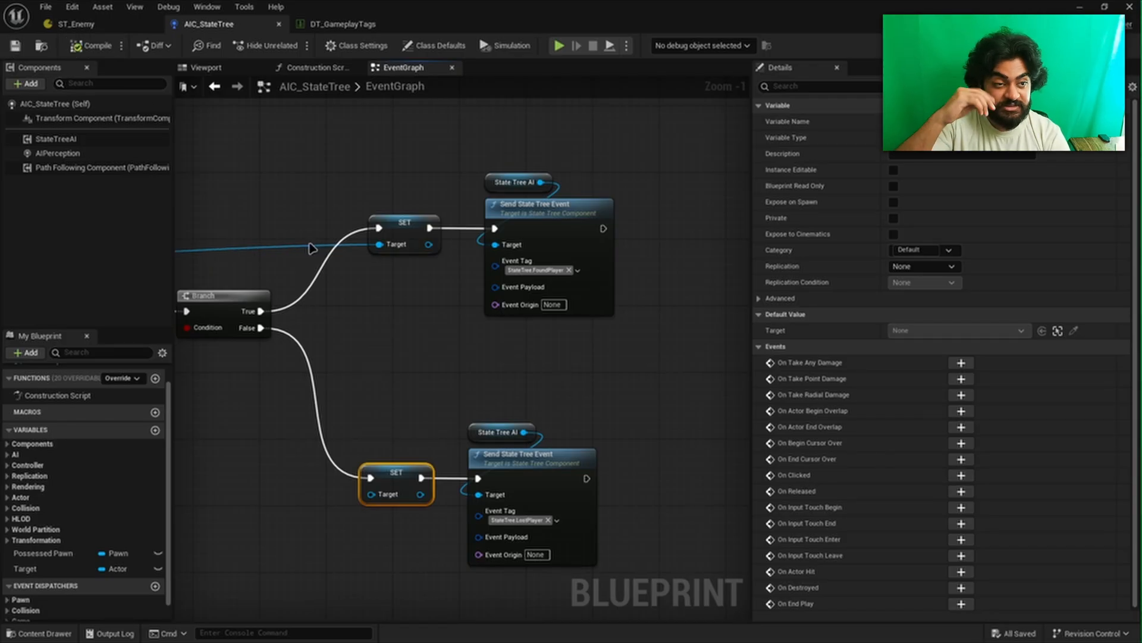
drag(398, 487, 406, 486)
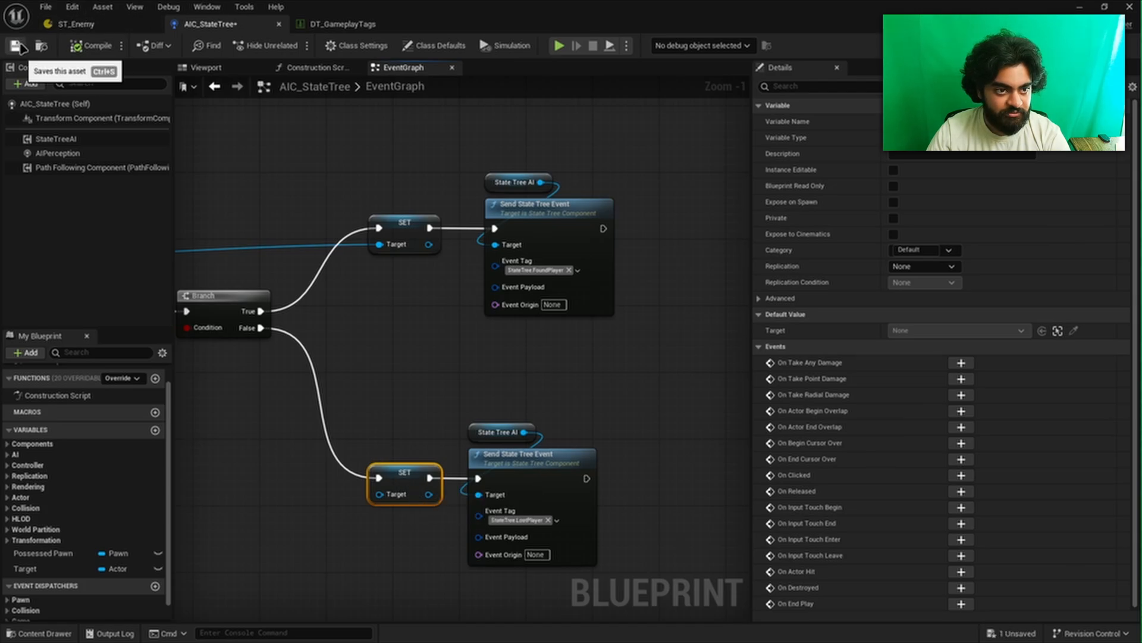
click(15, 46)
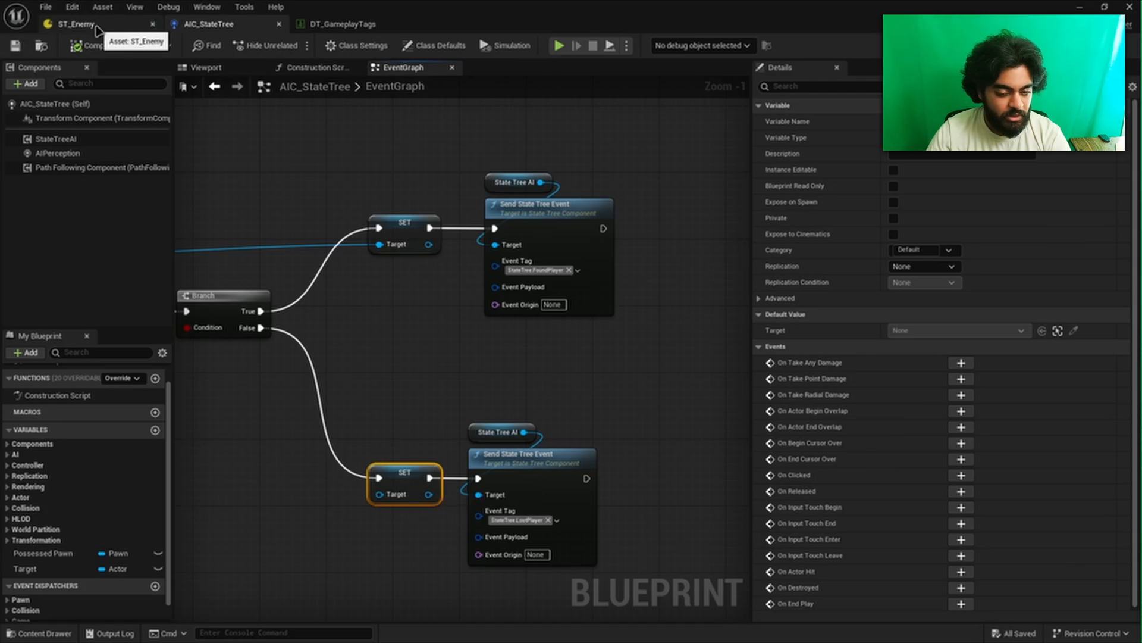
In ST_Enemy, add a Move To task to the Chase state under FoundPlayer
click(81, 24)
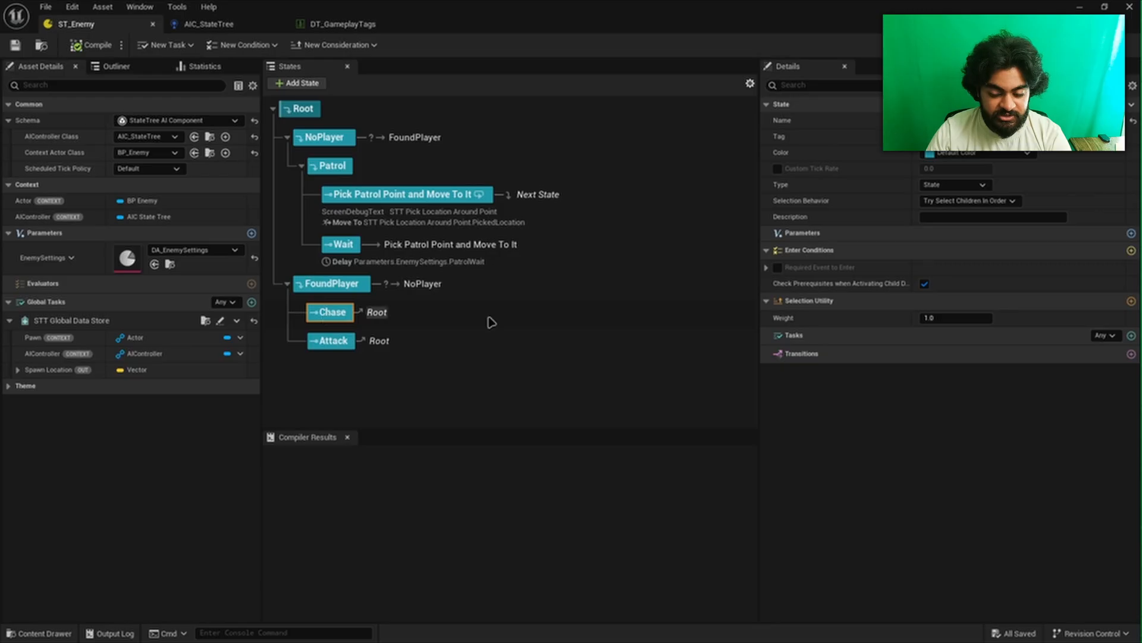
click(1131, 335)
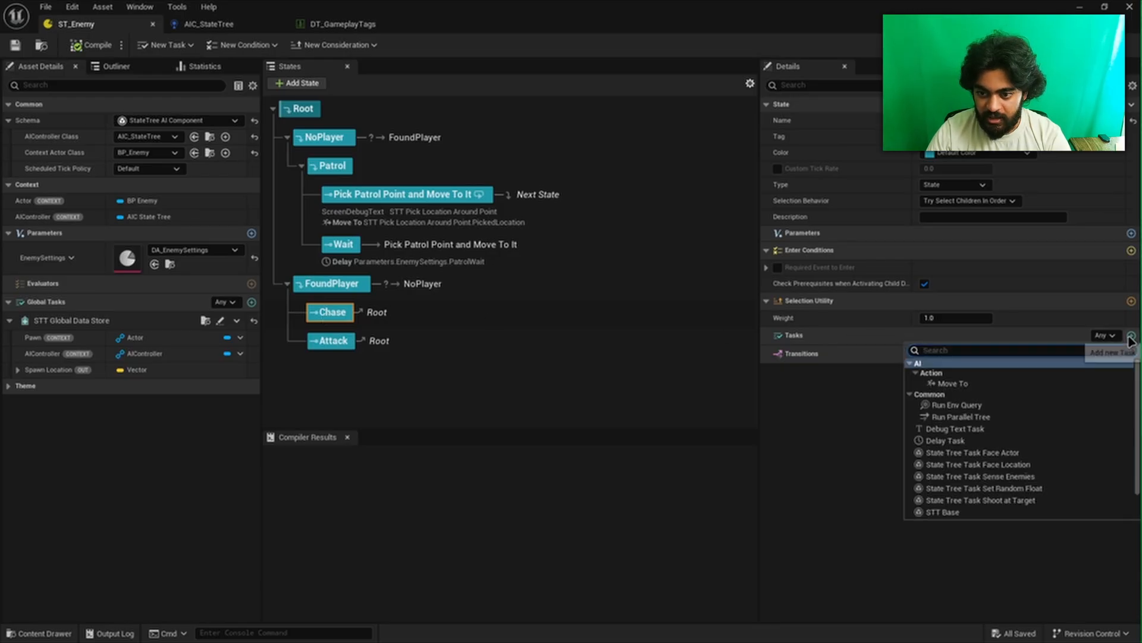
click(952, 384)
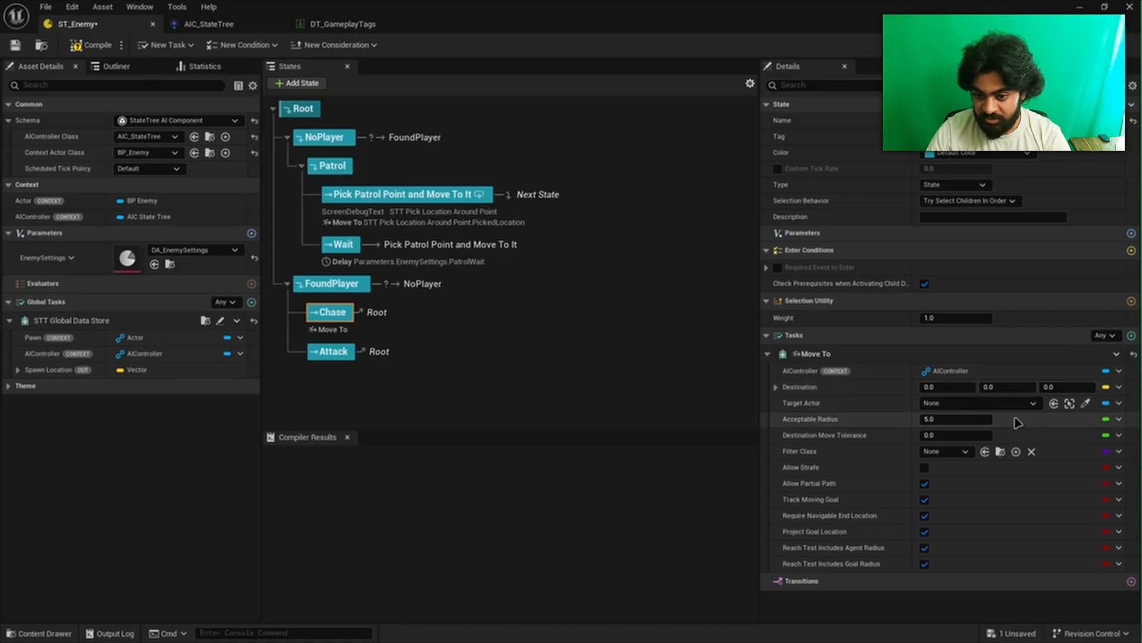
Bind the Chase state's Move To Target Actor to the AIController's Target property and compile the state tree
click(1118, 404)
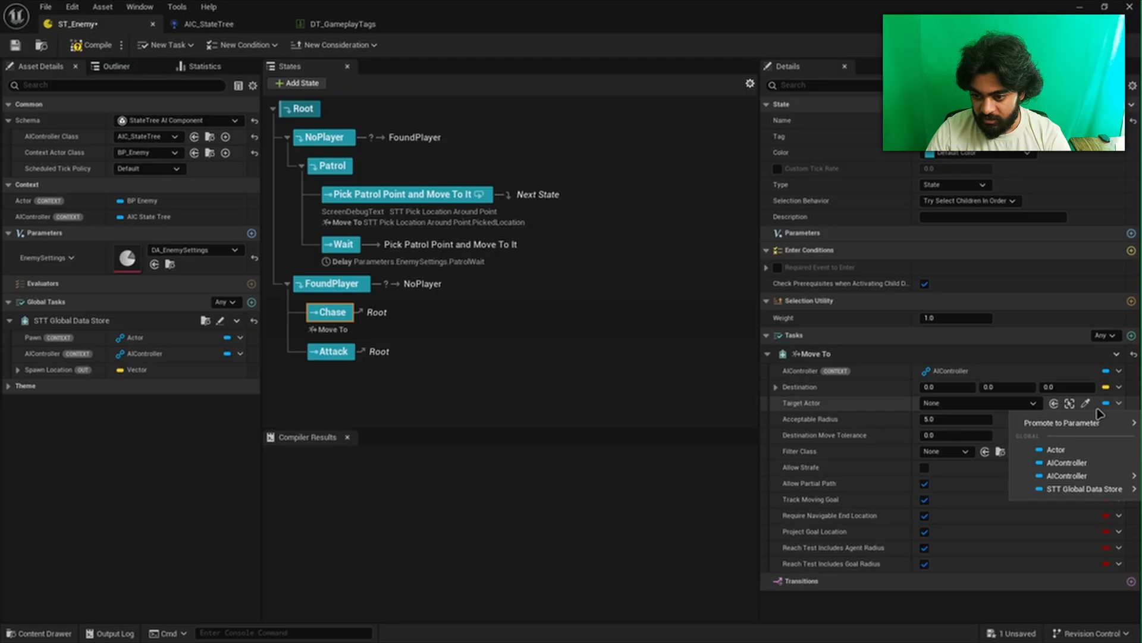
mouse_move(1089, 476)
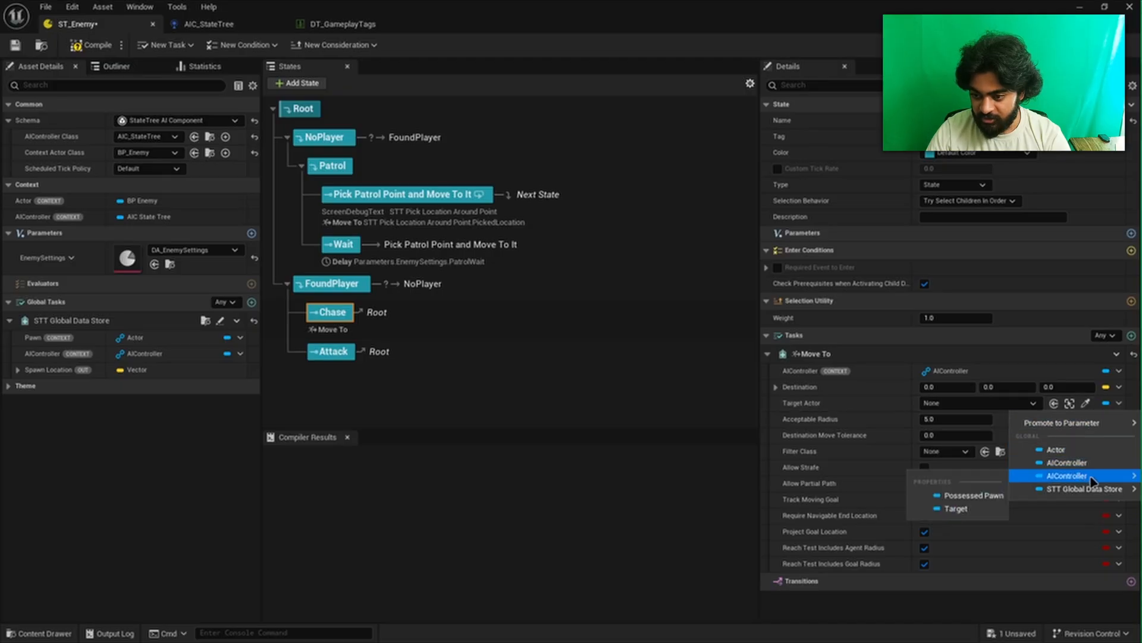
click(956, 509)
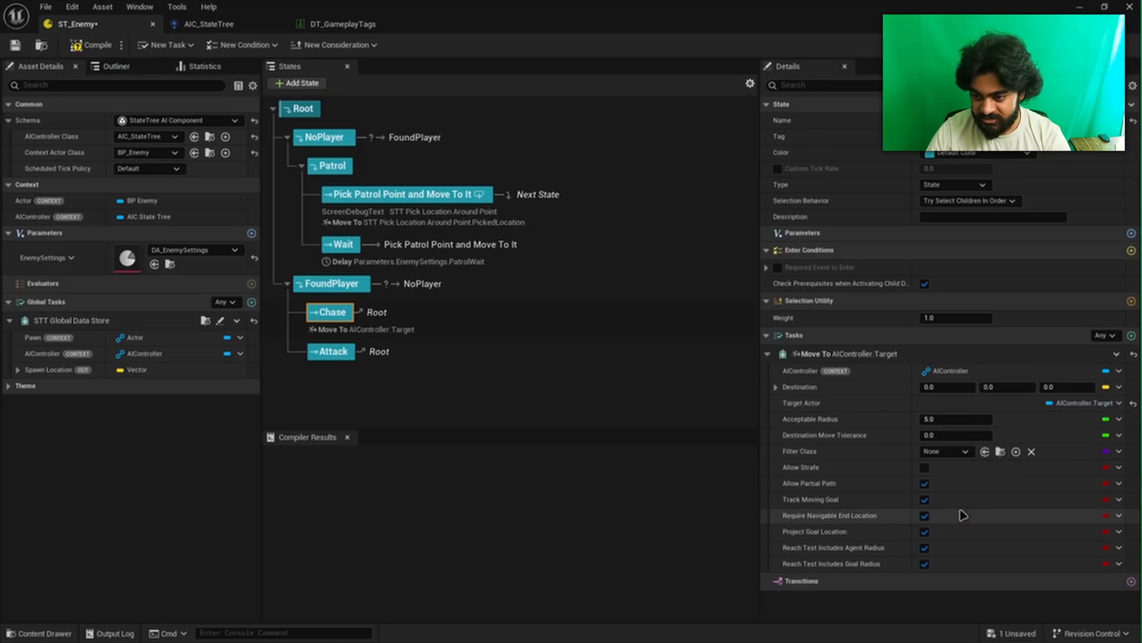
click(89, 47)
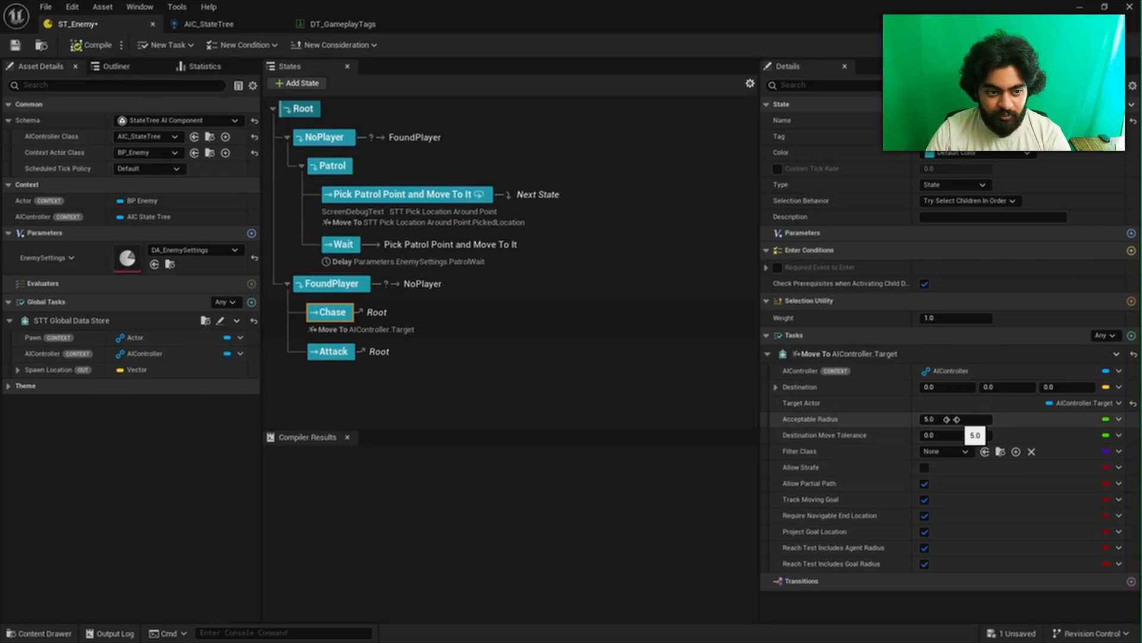
Open PDA_EnemySettings from the Programming/Data folder and add a new variable named AttackRadius
click(170, 264)
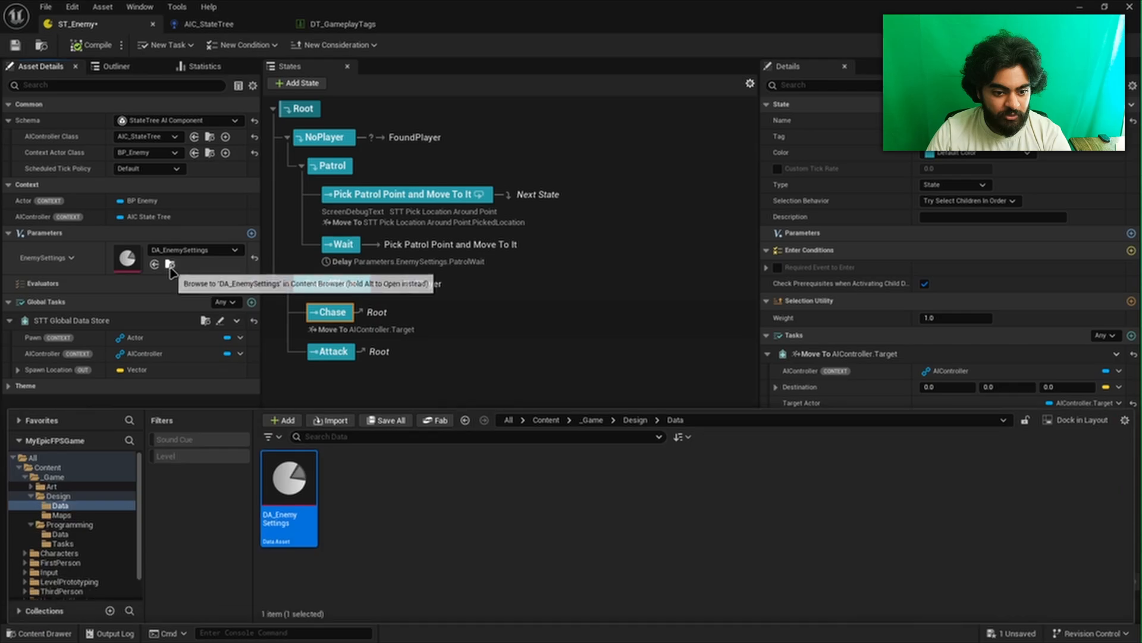
click(59, 533)
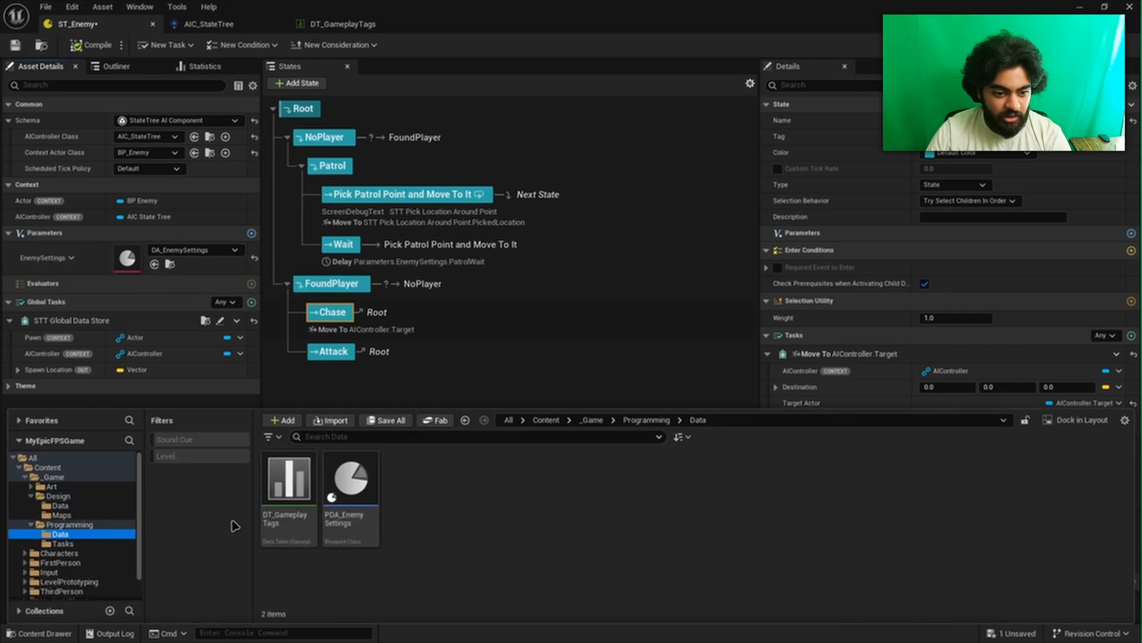
double_click(351, 493)
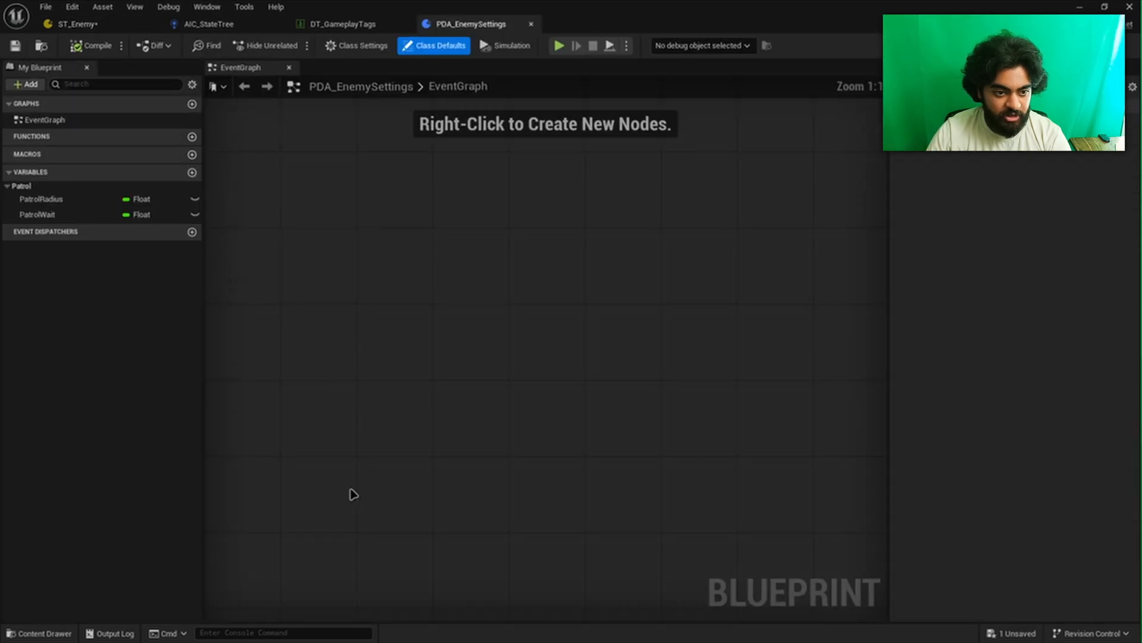
click(191, 173)
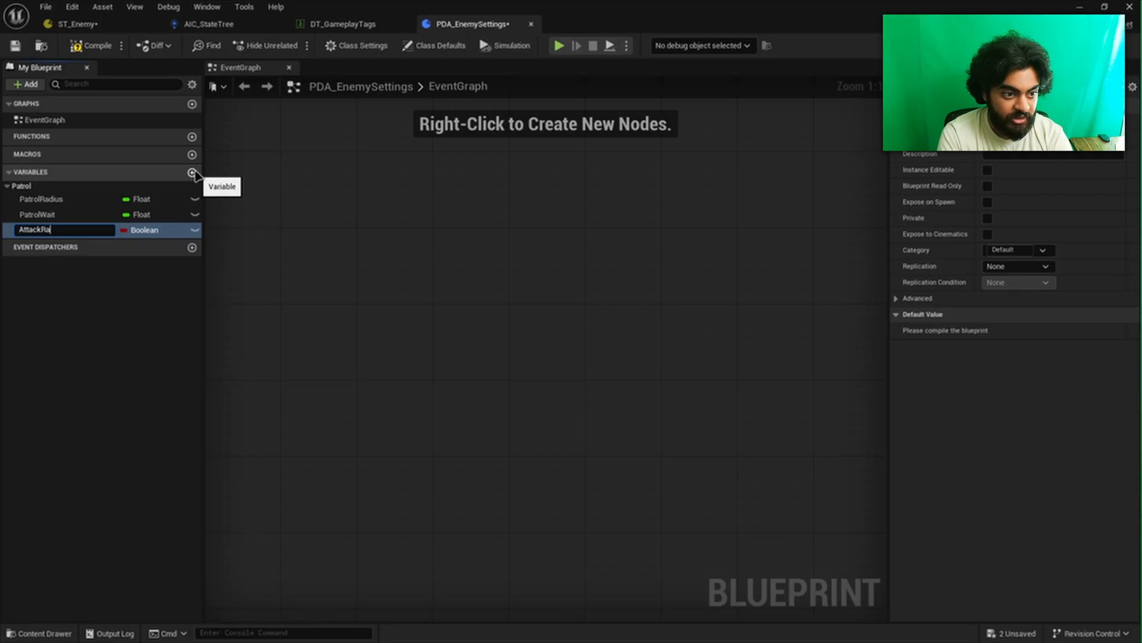
key(Return)
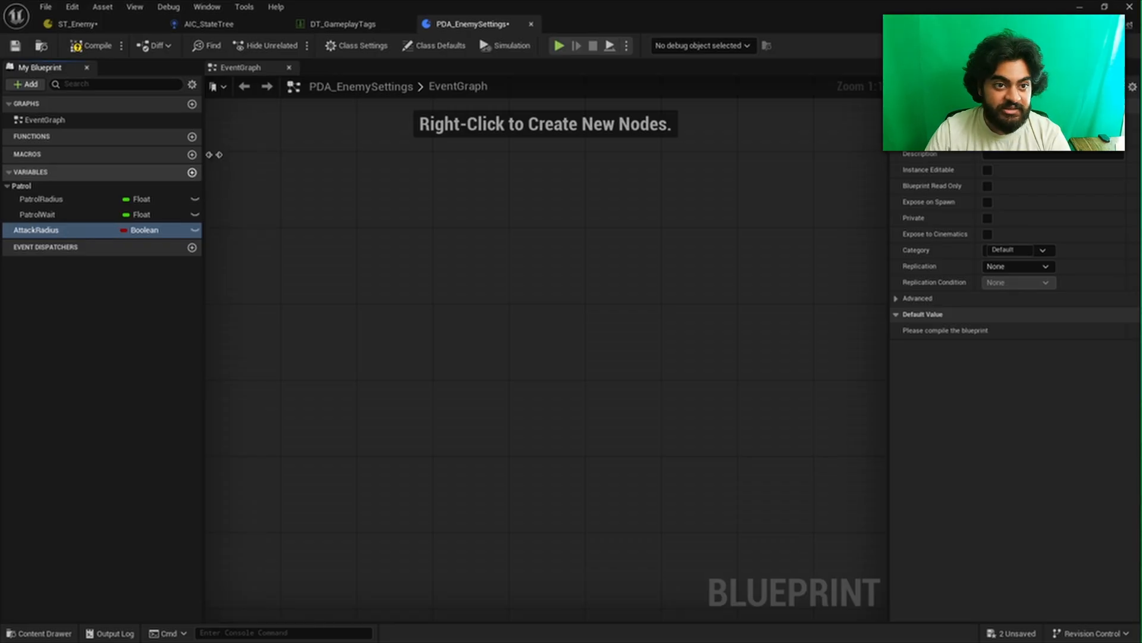
Check the attackRadius requirement in the Paint.NET notes, return to Unreal Editor and set the AttackRadius variable's type to Float
key(super)
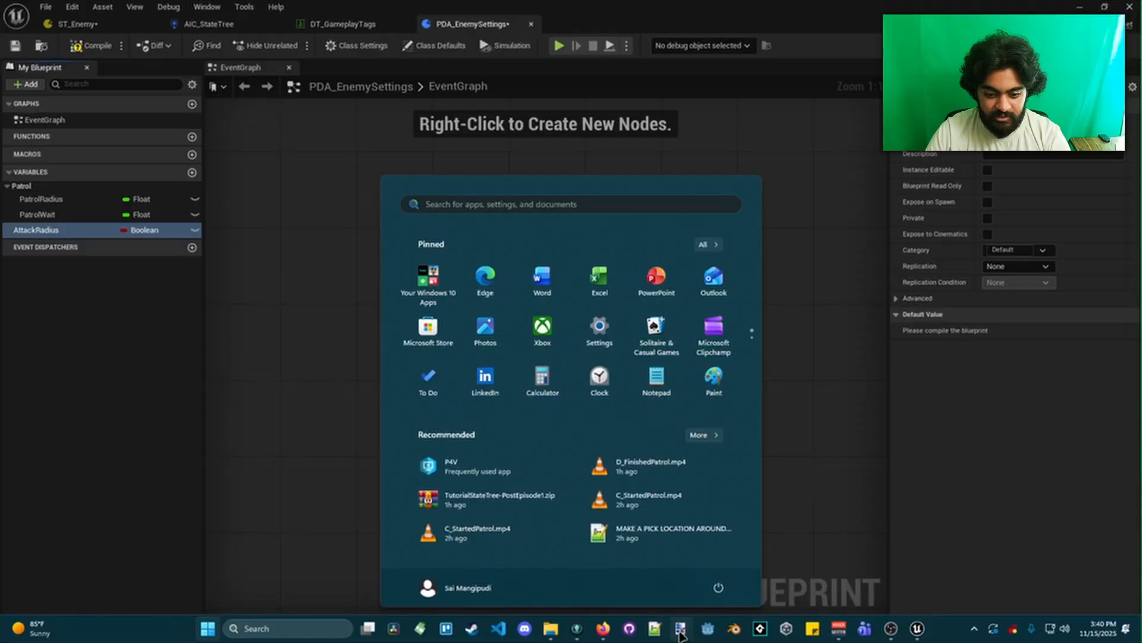
click(677, 631)
click(232, 31)
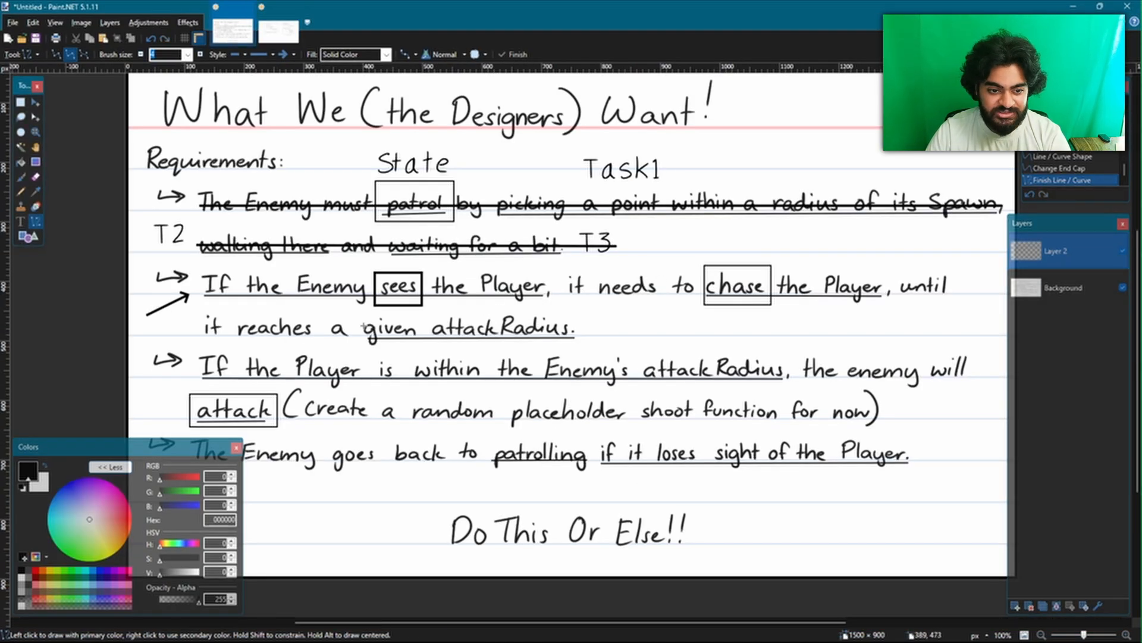
key(alt+Tab)
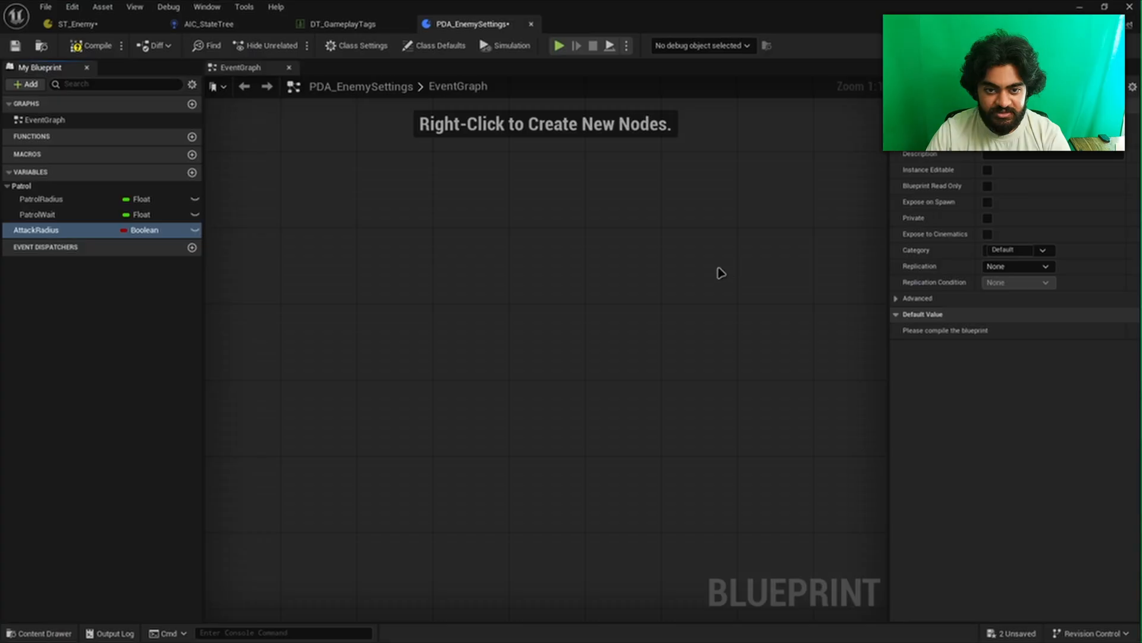
click(138, 230)
click(149, 309)
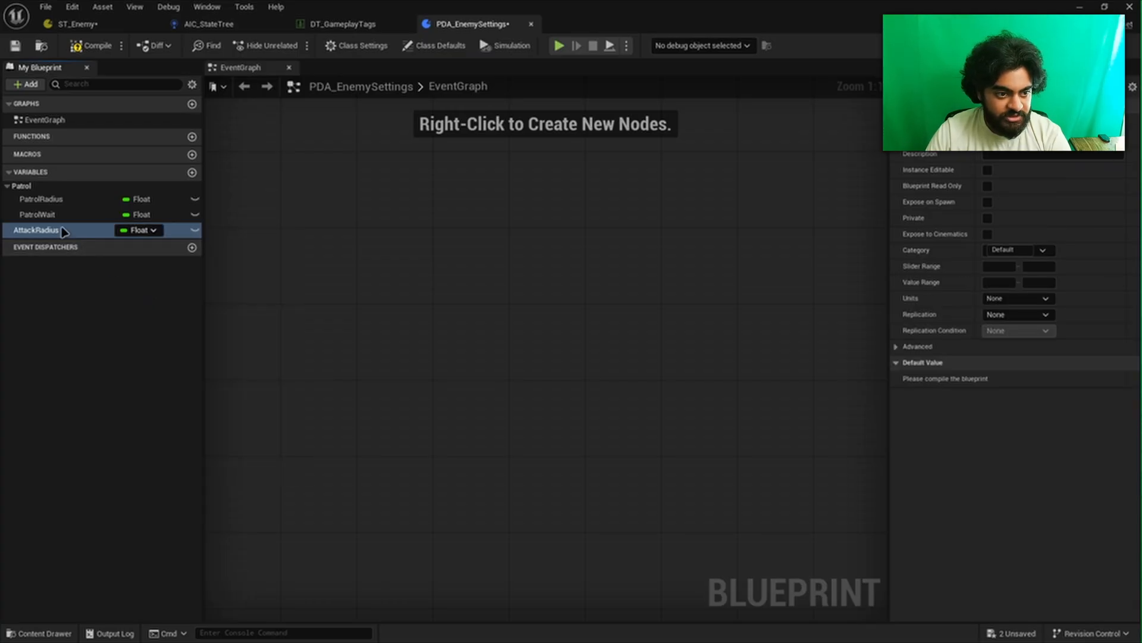
Place the AttackRadius variable in a new Attack category, set its units to Centimeters and save PDA_EnemySettings
click(1021, 249)
text(Att)
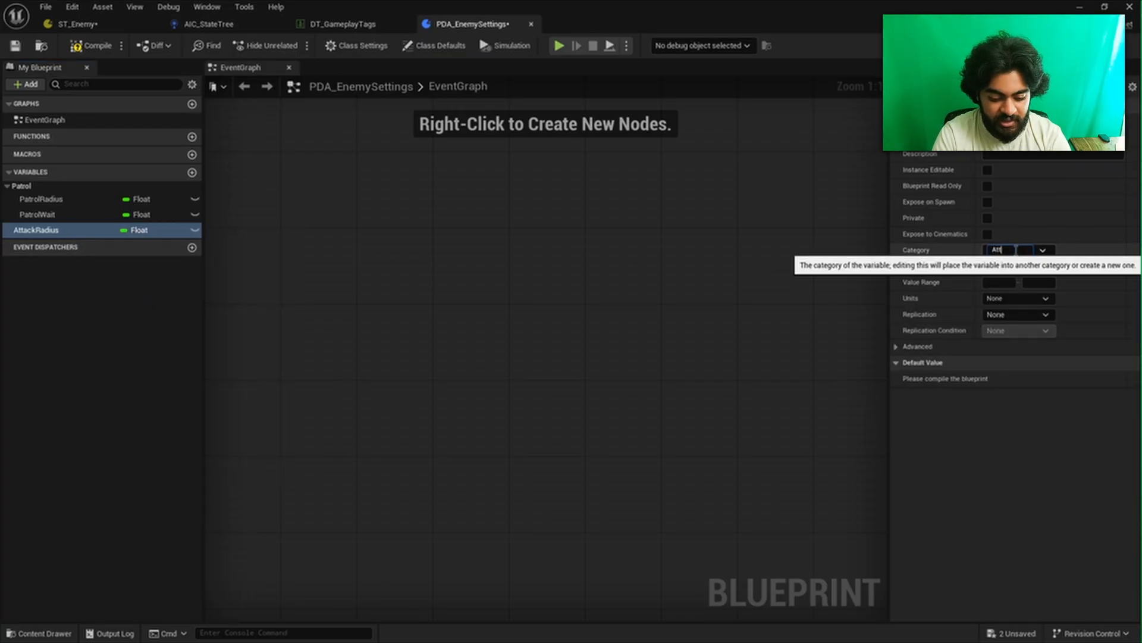
text(ack)
key(Return)
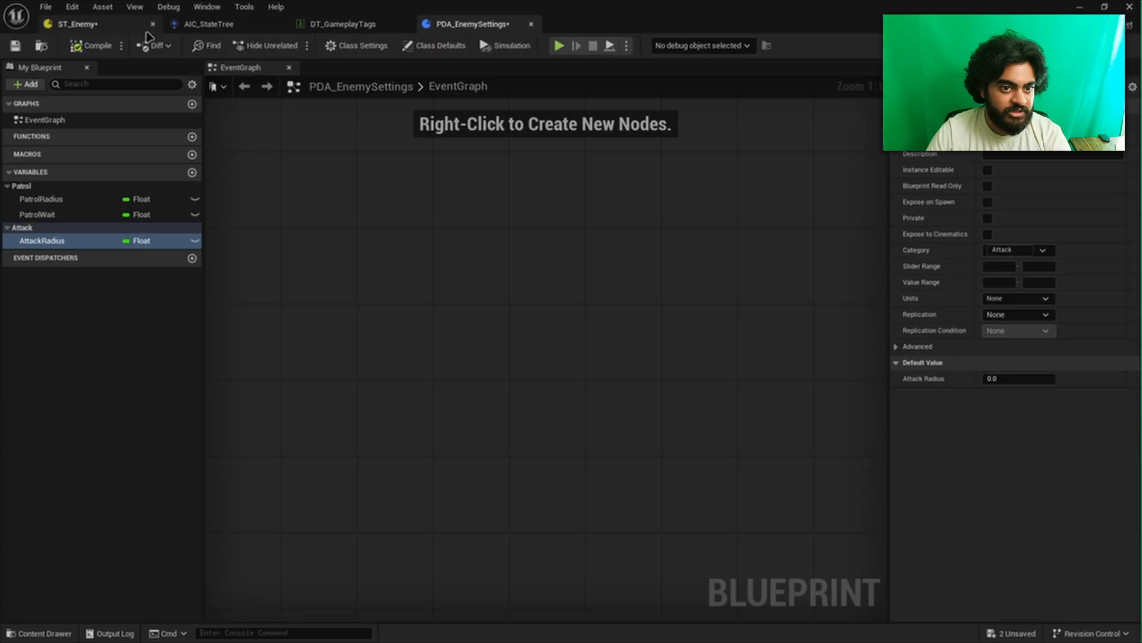
click(15, 45)
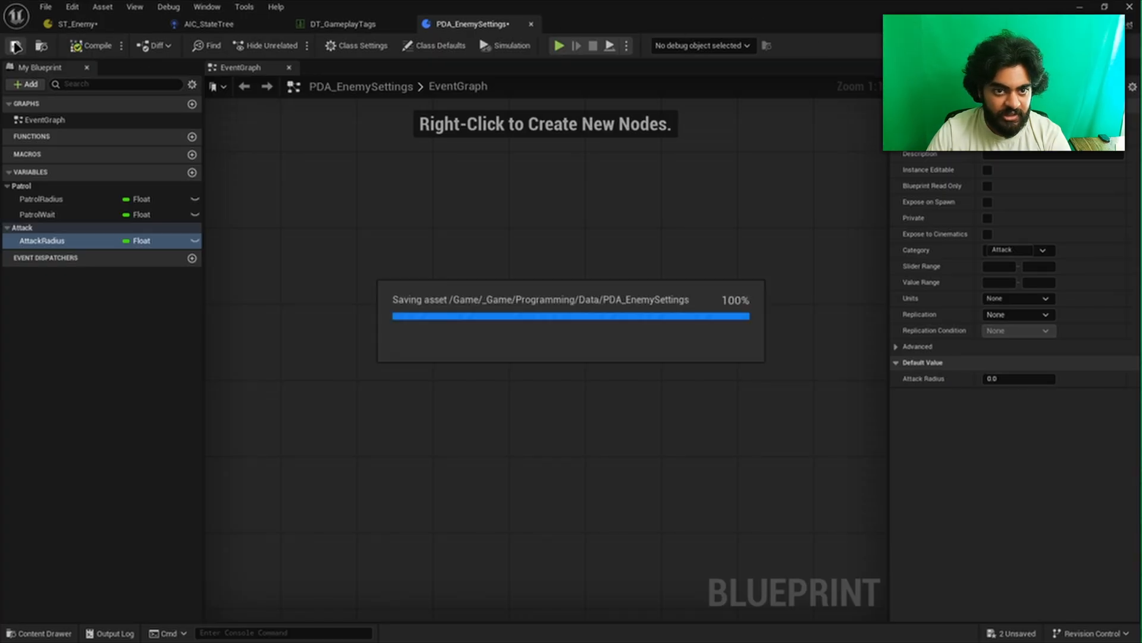
click(1036, 299)
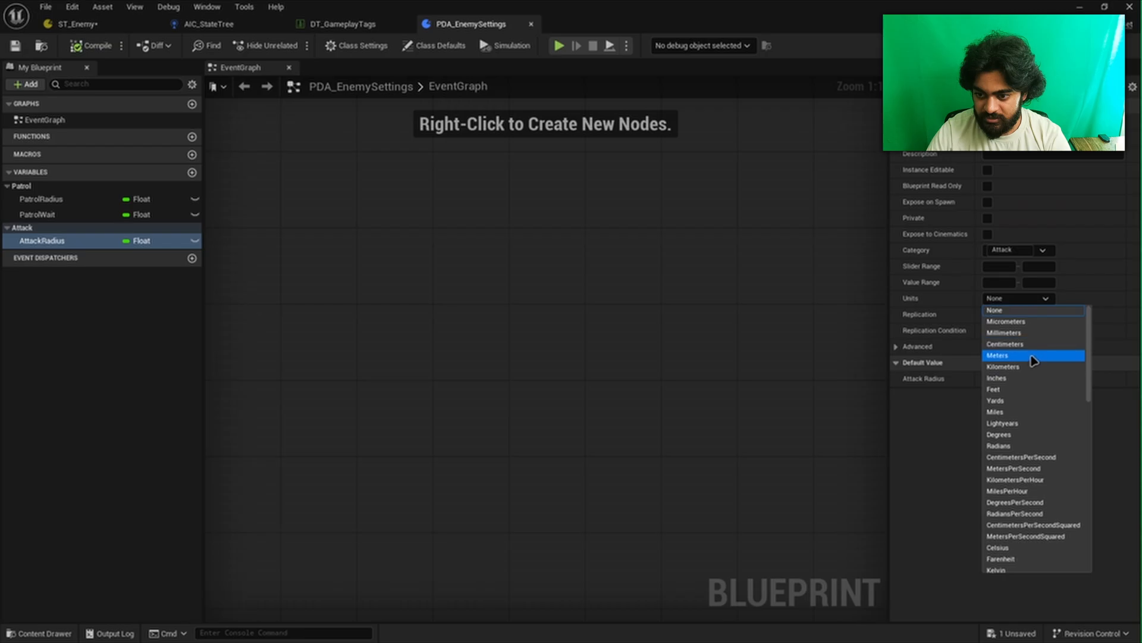
click(1032, 343)
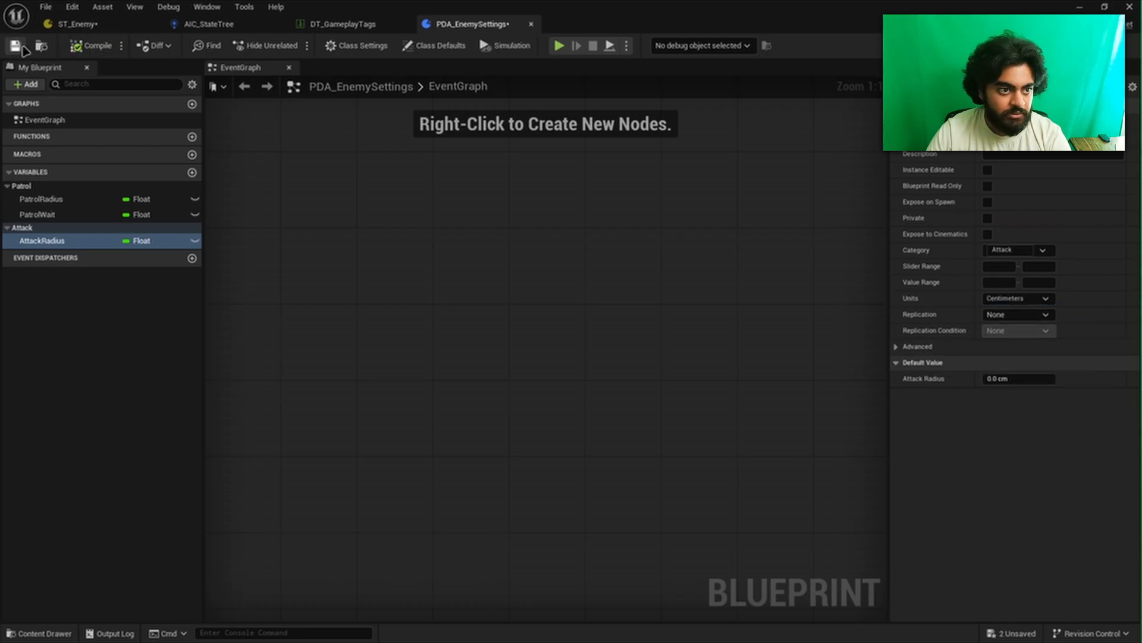
click(15, 45)
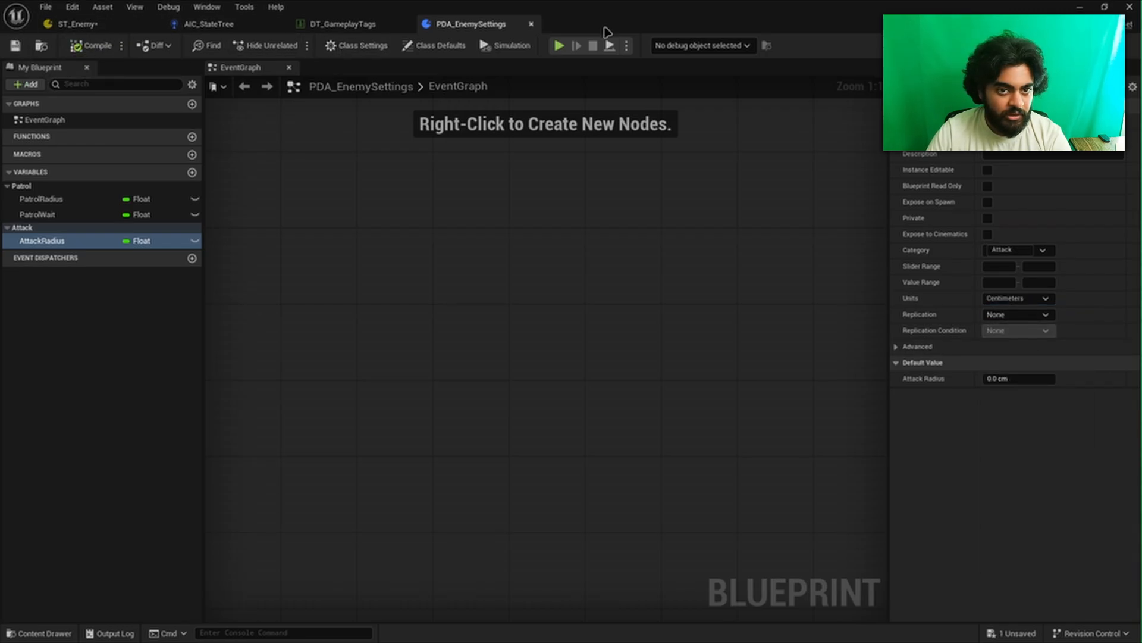
Open the DA_EnemySettings data asset, set Attack Radius to 50 cm and save it
key(ctrl+space)
click(59, 442)
double_click(275, 431)
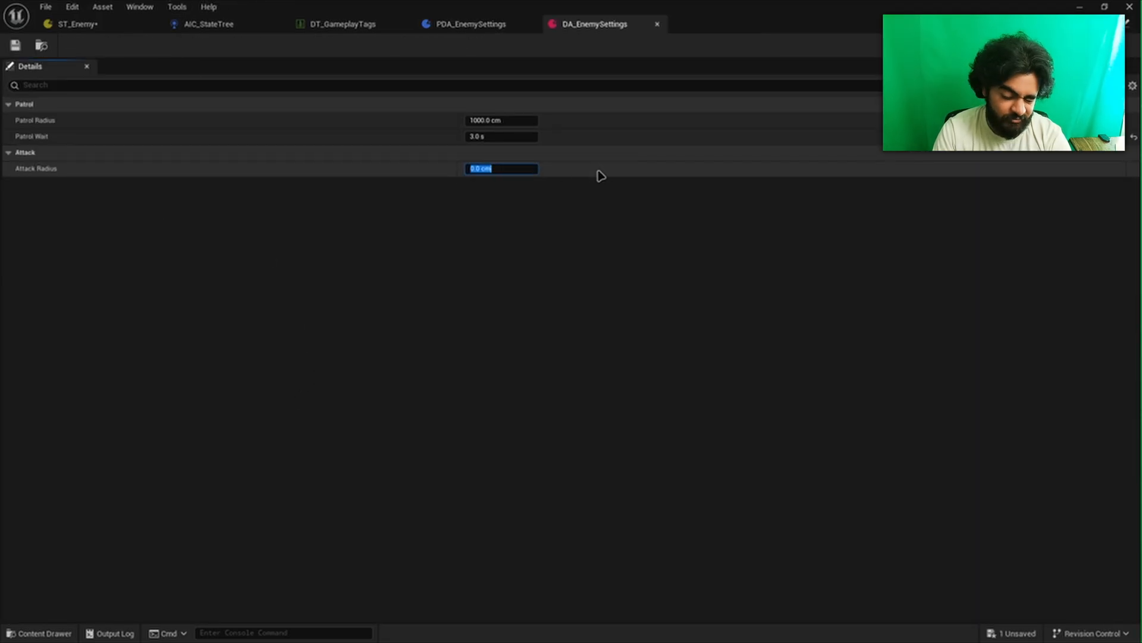
key(Return)
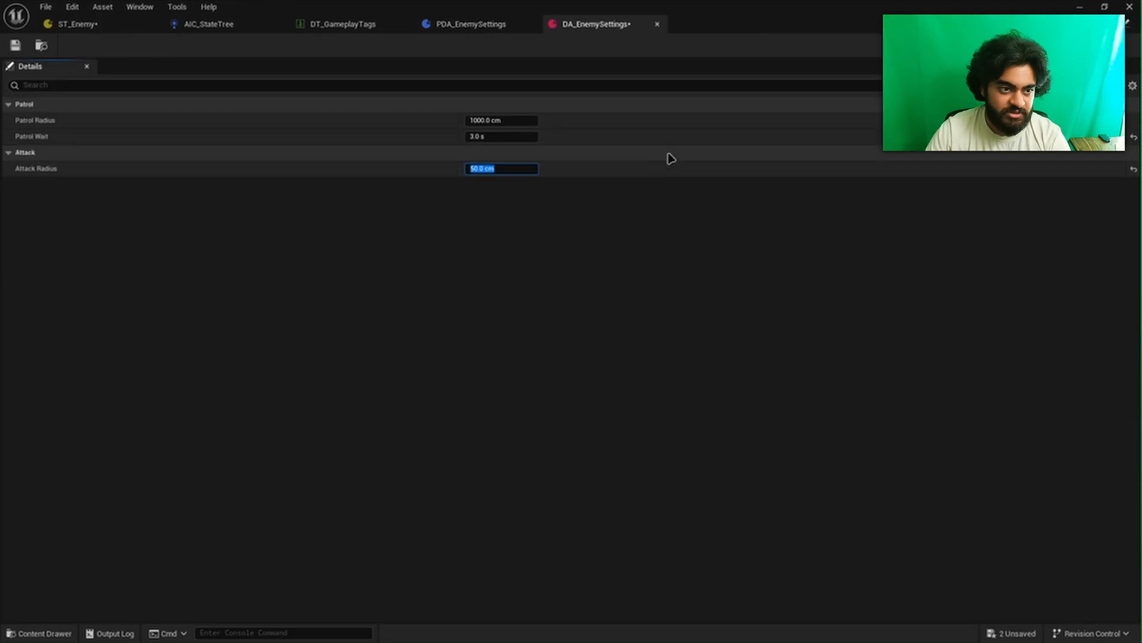
click(16, 46)
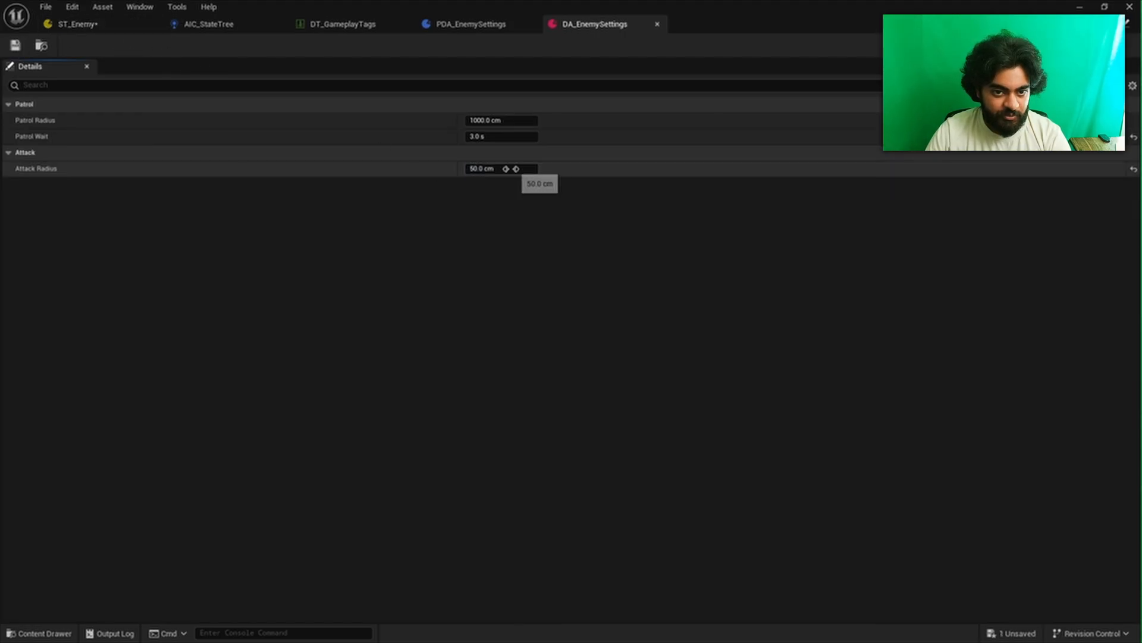
Change Attack Radius in DA_EnemySettings to 100 cm and save the asset
click(510, 168)
text(10)
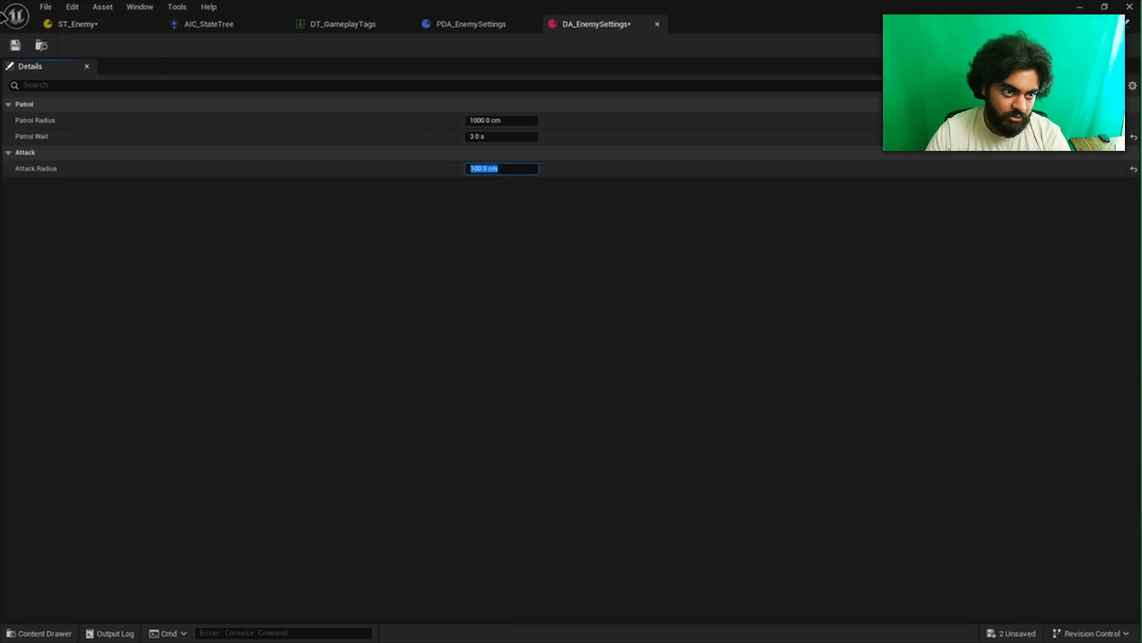
click(15, 45)
In ST_Enemy, bind the Chase Move To task's Acceptable Radius to the EnemySettings parameter's Attack Radius and save the state tree
click(101, 34)
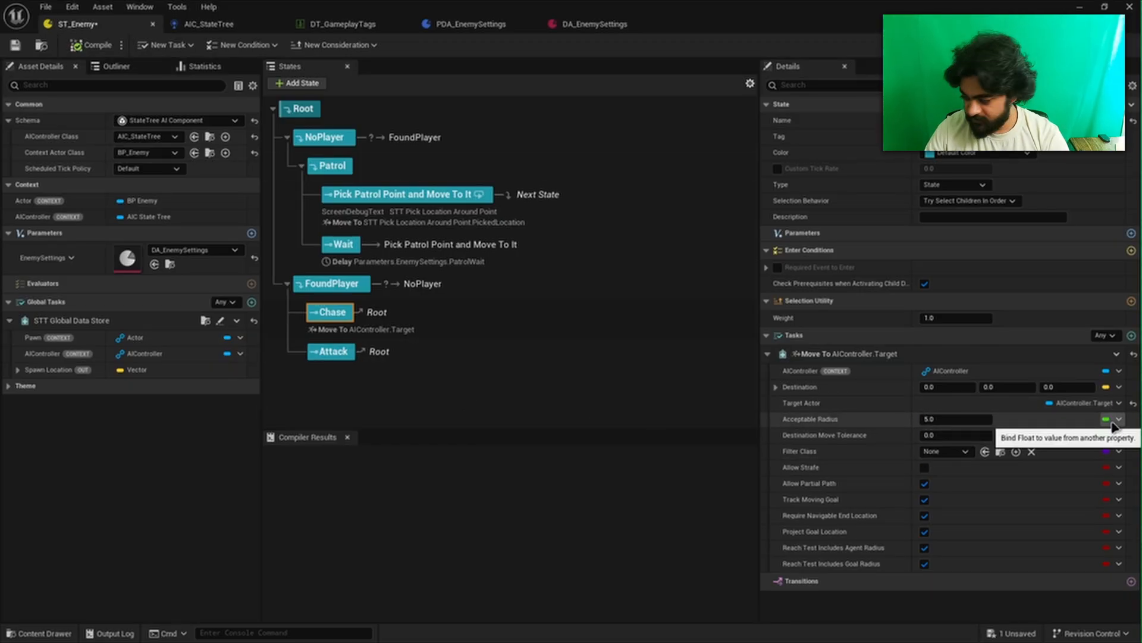
click(1113, 421)
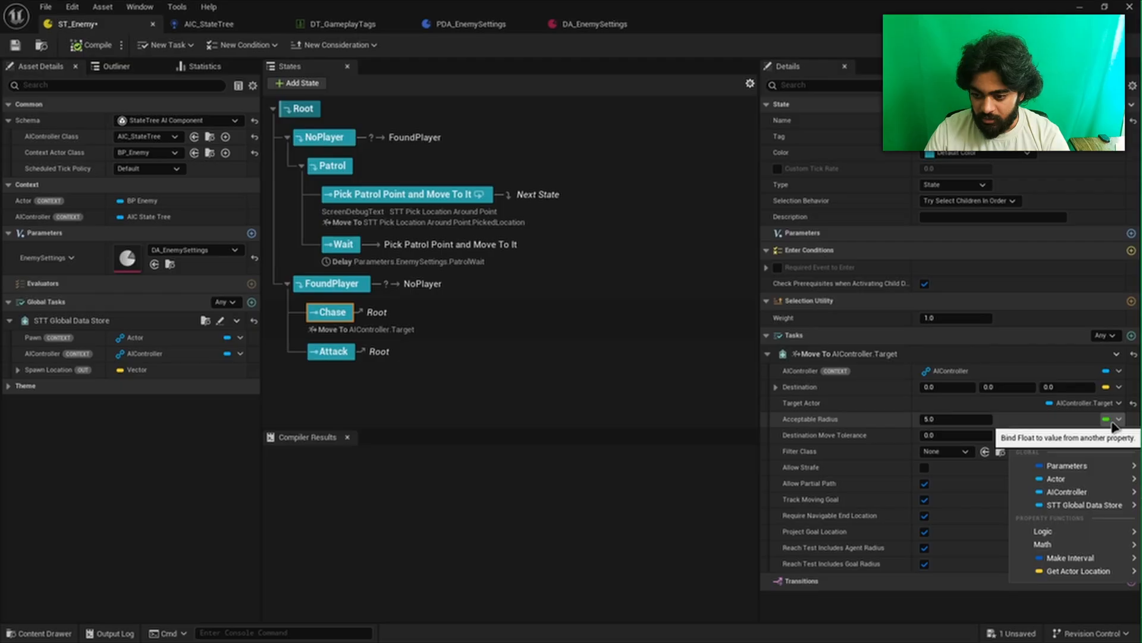
mouse_move(1059, 465)
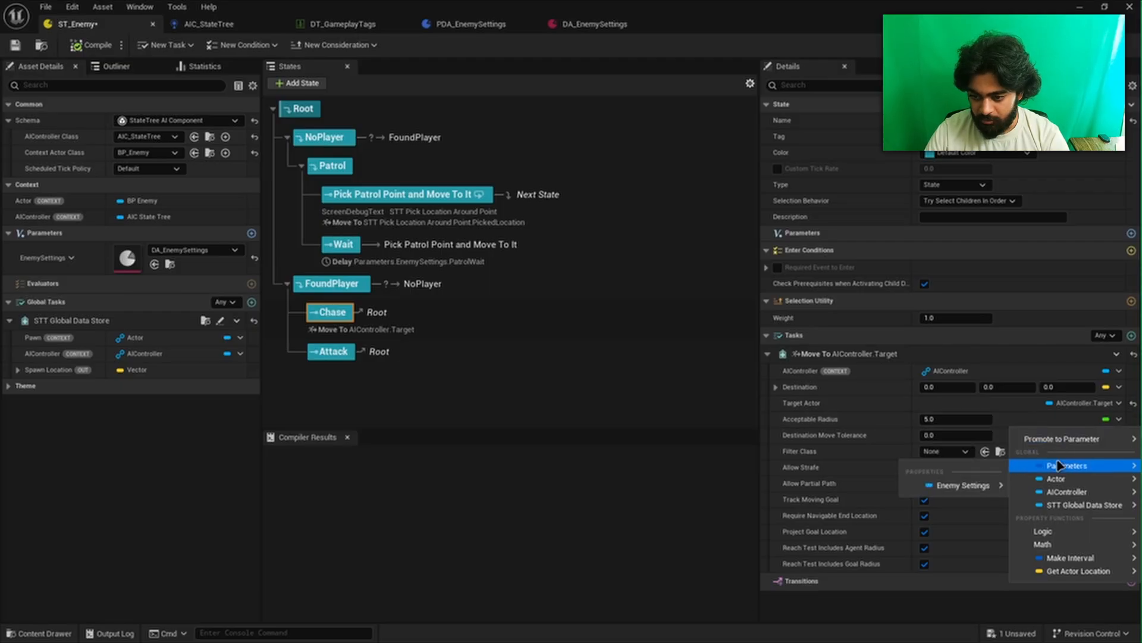
mouse_move(981, 487)
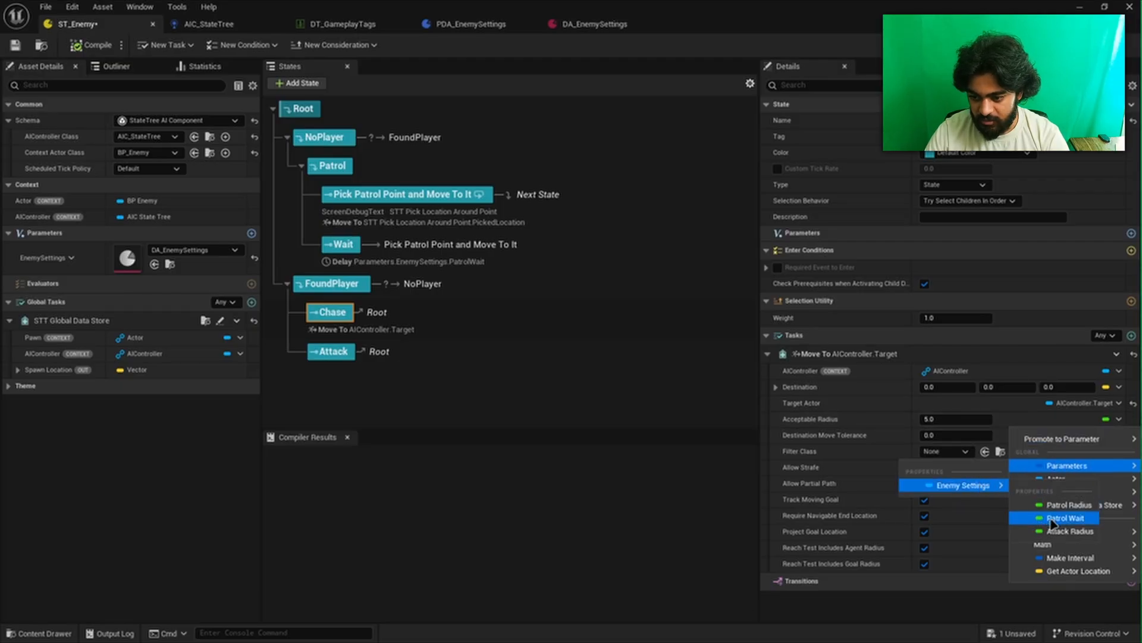
click(1065, 530)
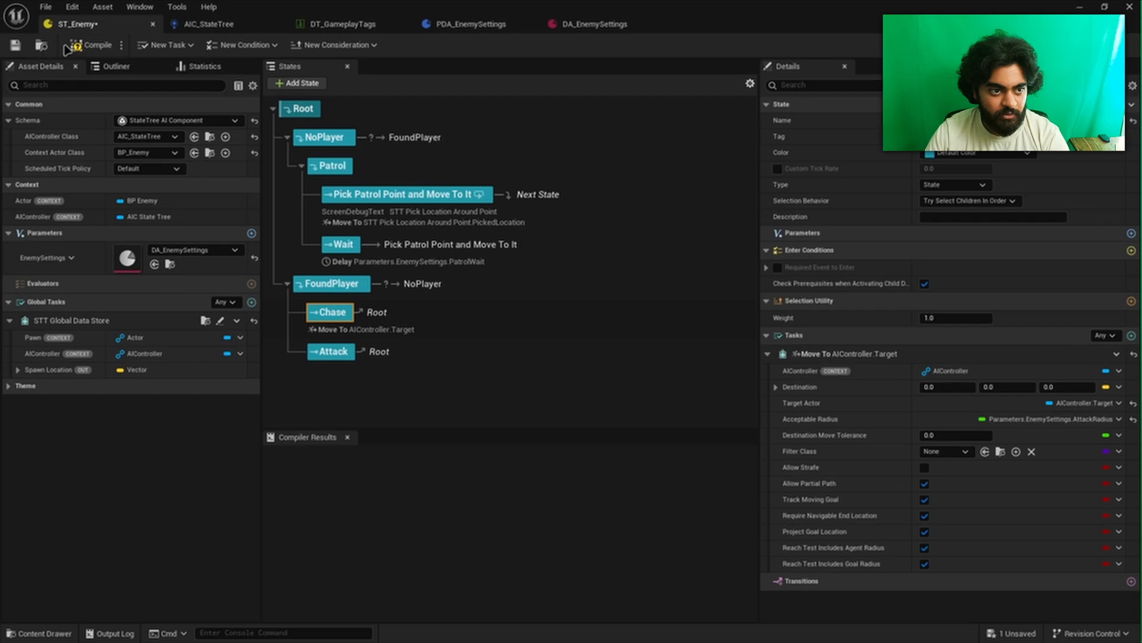
click(15, 45)
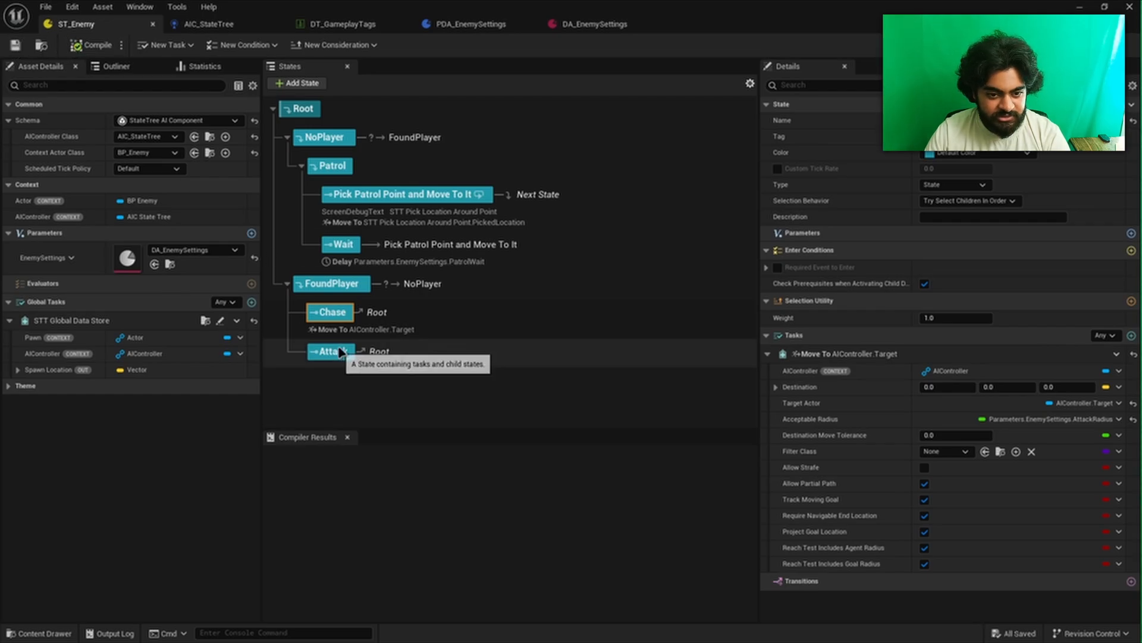
Add a transition to the Chase state that triggers On State Succeeded and goes to Next State
click(768, 355)
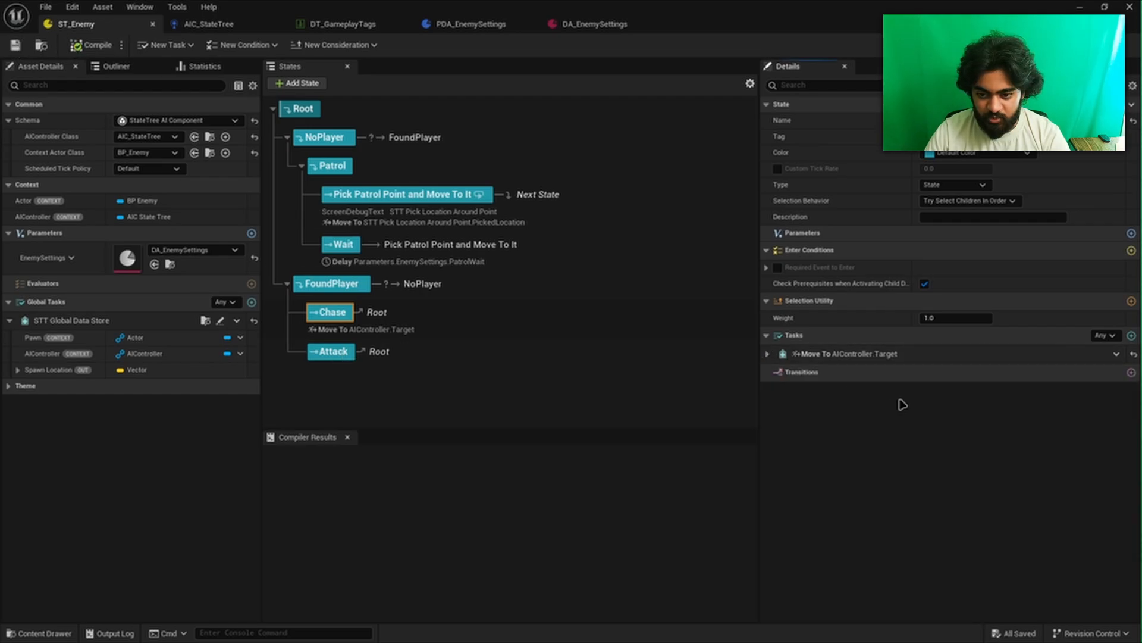
click(1131, 374)
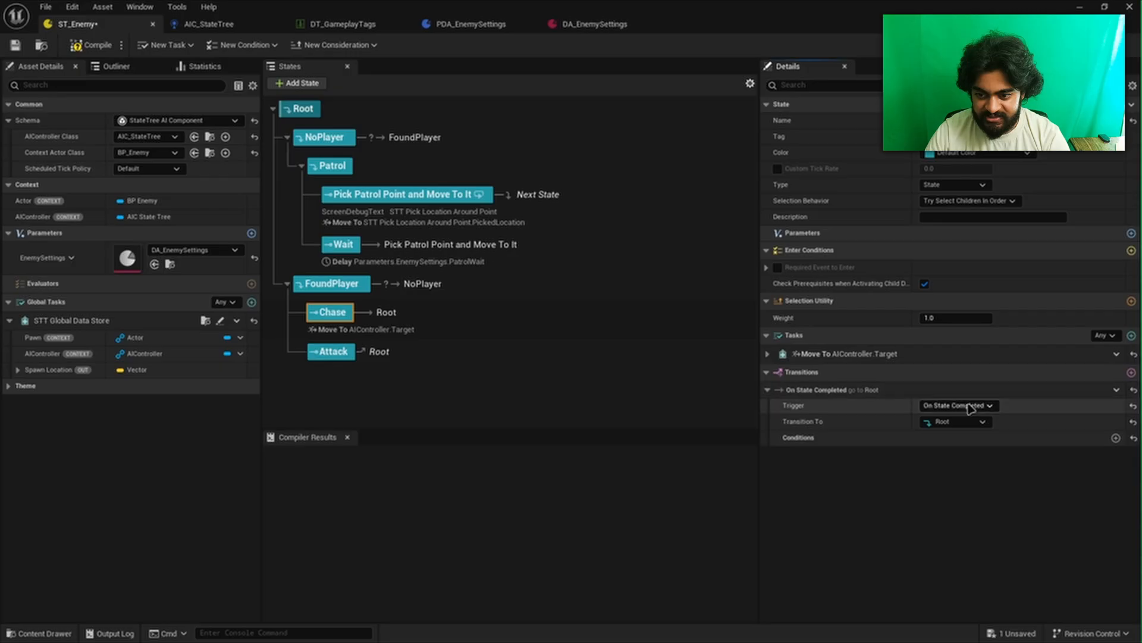
click(959, 405)
click(946, 426)
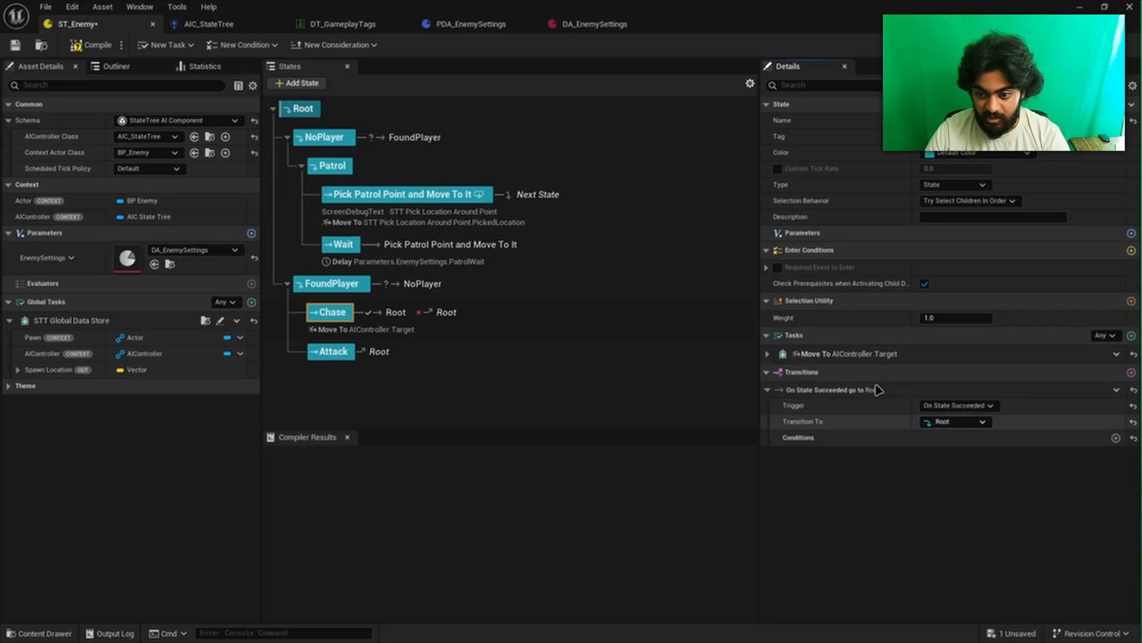
click(978, 426)
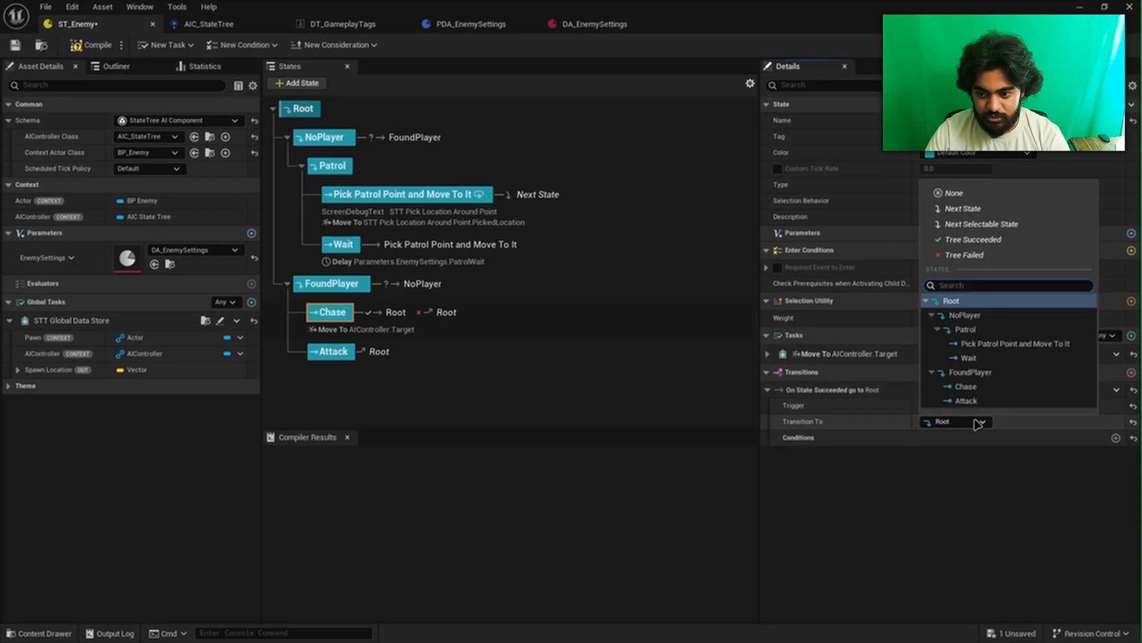
click(970, 208)
Select the Attack state, check the attack requirement in the Paint.NET notes and return to Unreal Editor
click(336, 352)
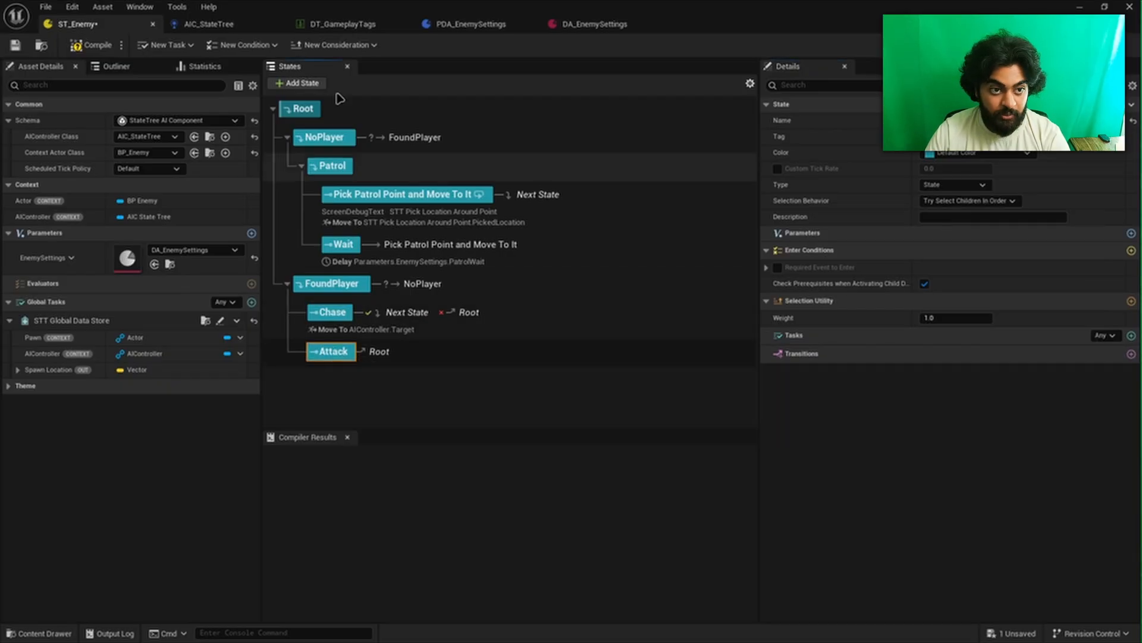
key(super)
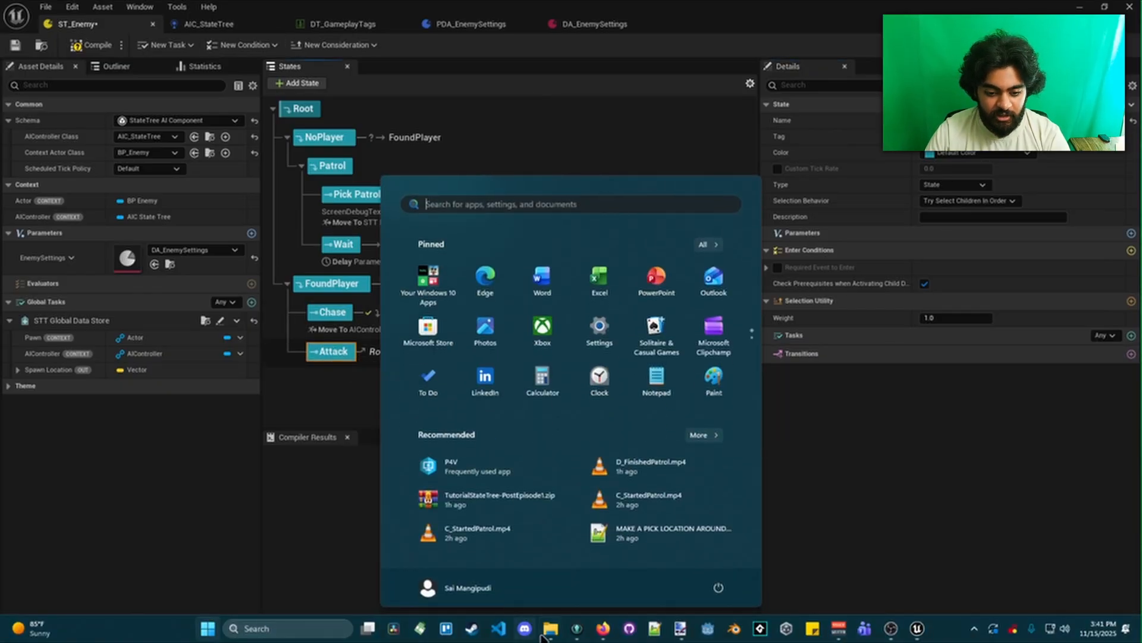
click(682, 630)
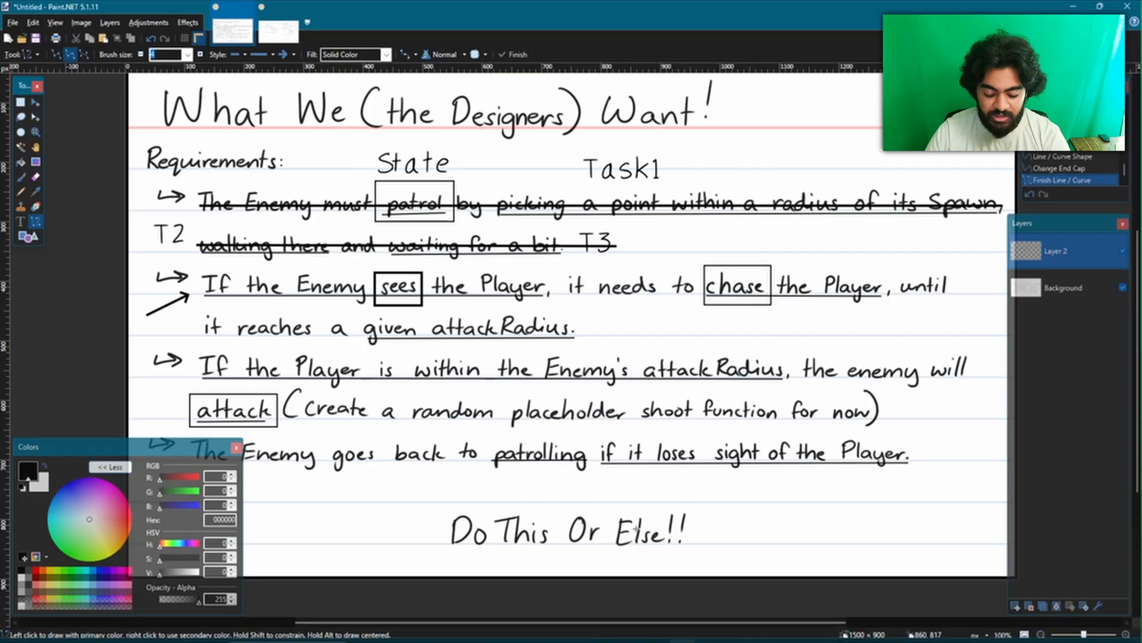
scroll(453, 425, down, 1)
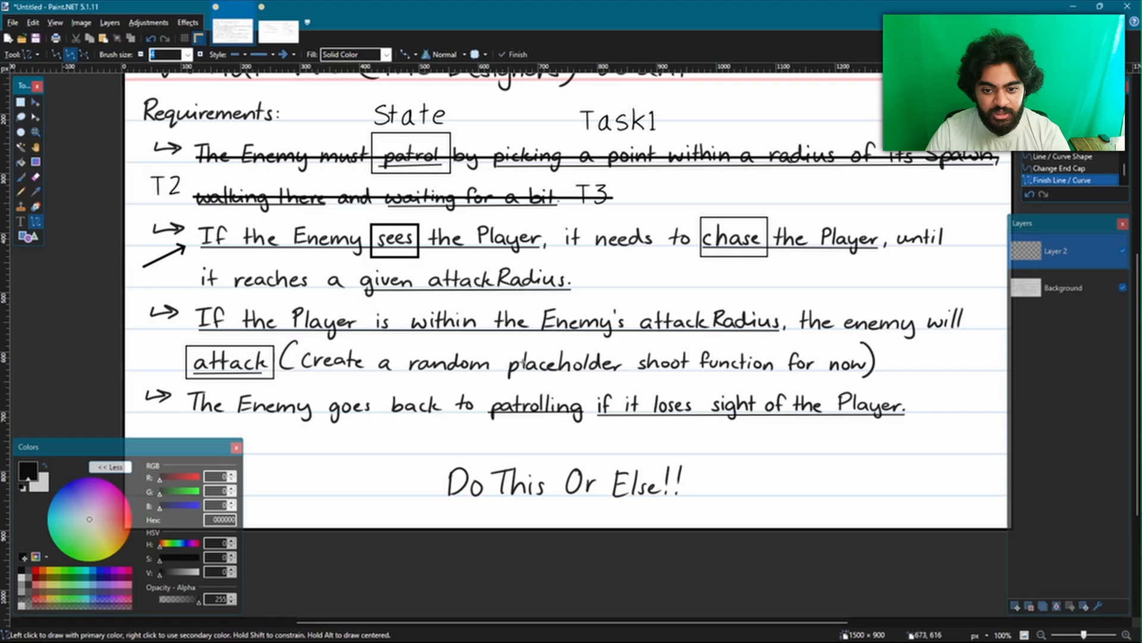
click(1073, 6)
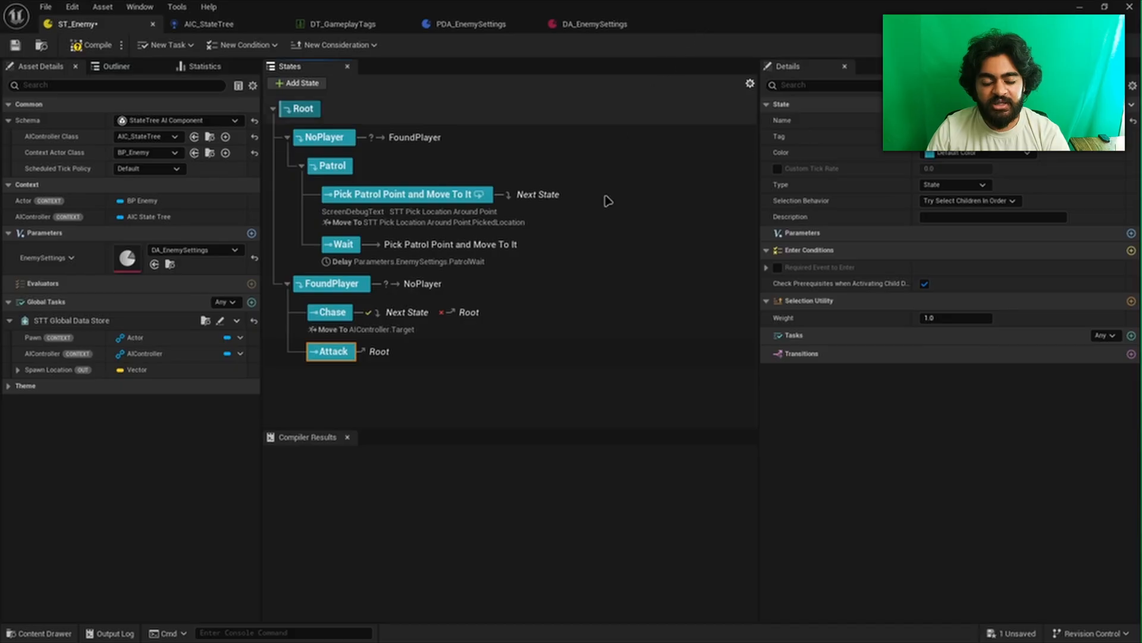
Open the BP_Enemy blueprint from the Programming folder
key(ctrl+space)
click(70, 524)
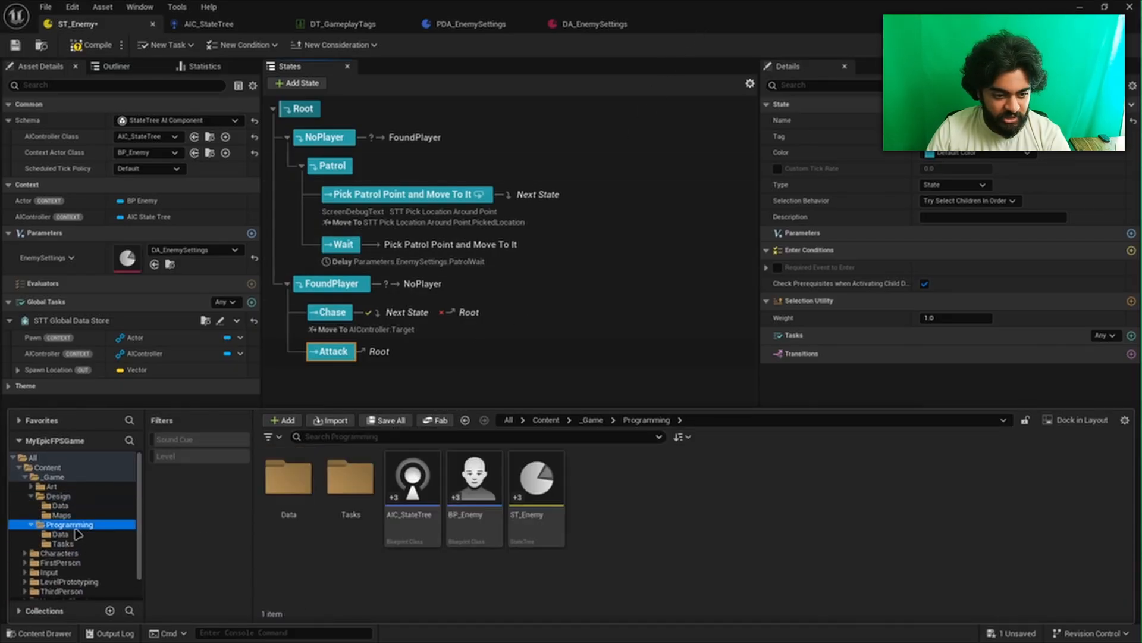
click(476, 501)
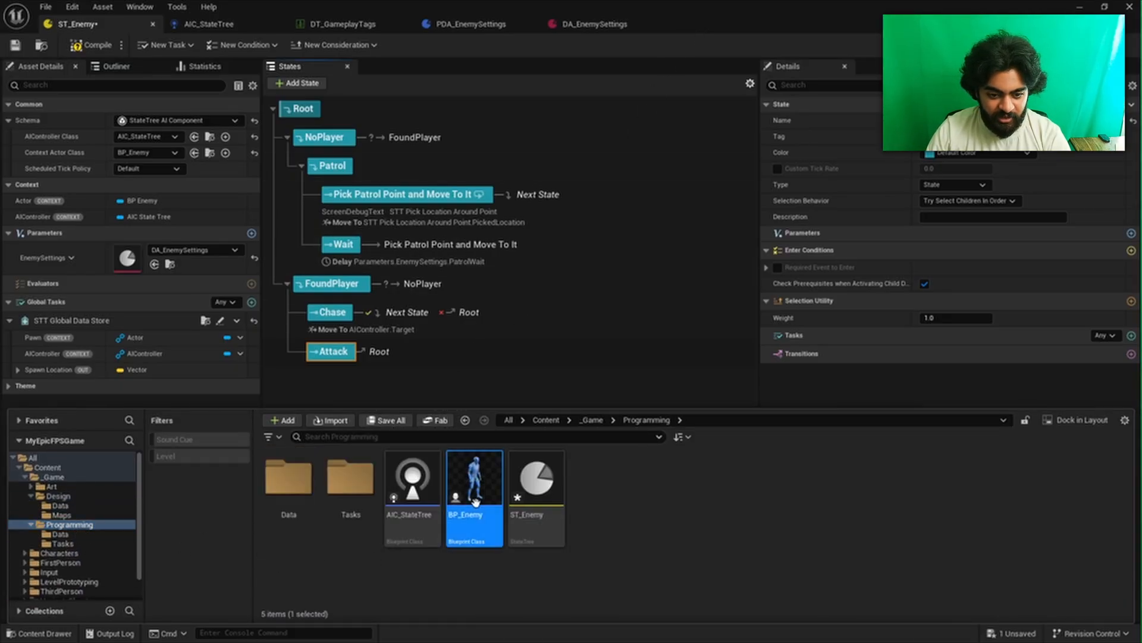
double_click(478, 508)
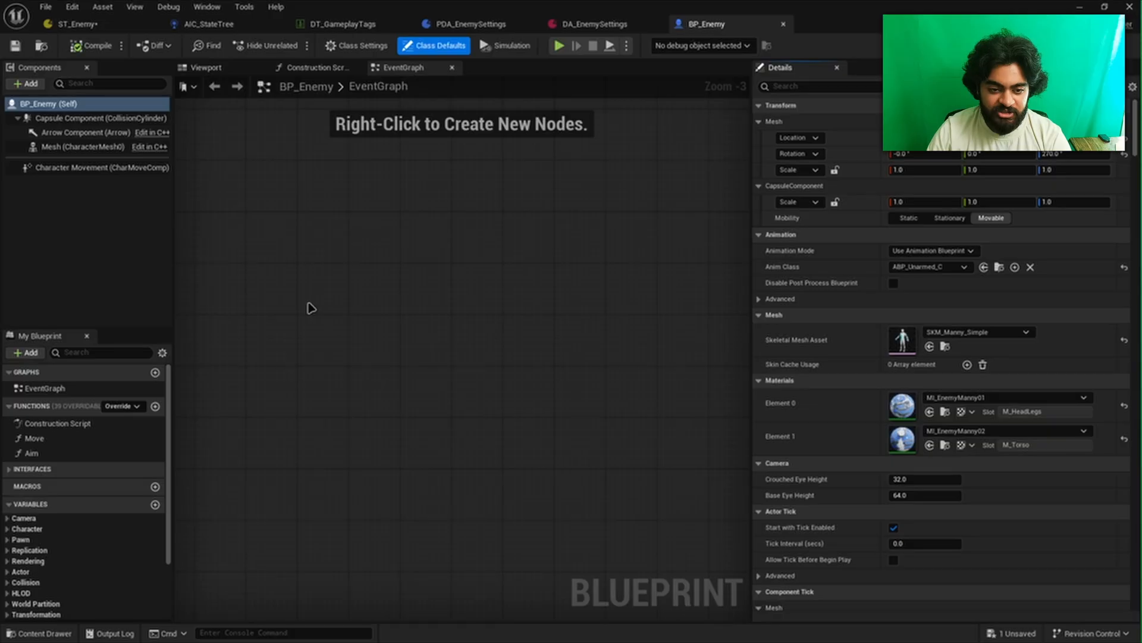
Add a custom event named Shoot to BP_Enemy's event graph and compile the blueprint
right_click(351, 323)
text(add a)
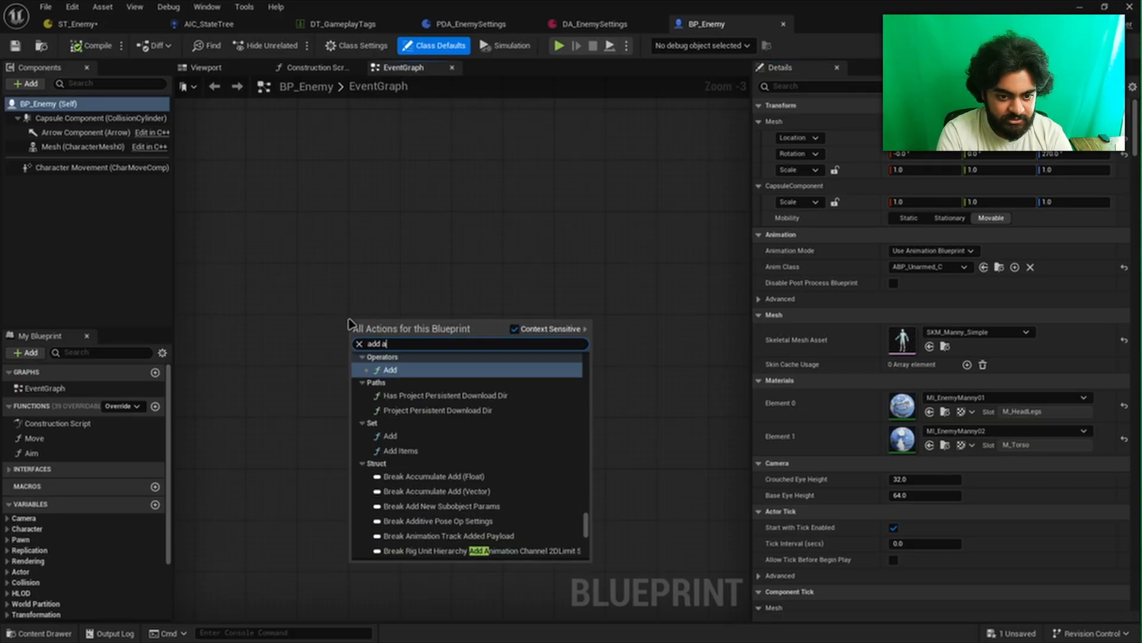
key(BackSpace)
text(custom)
key(Return)
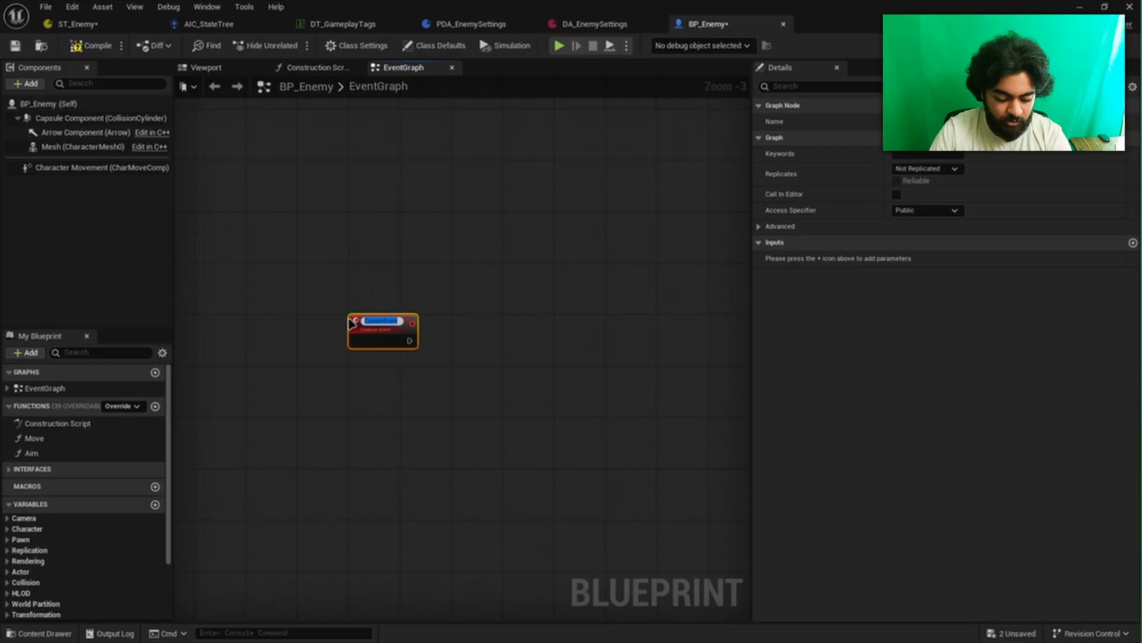
text(AI)
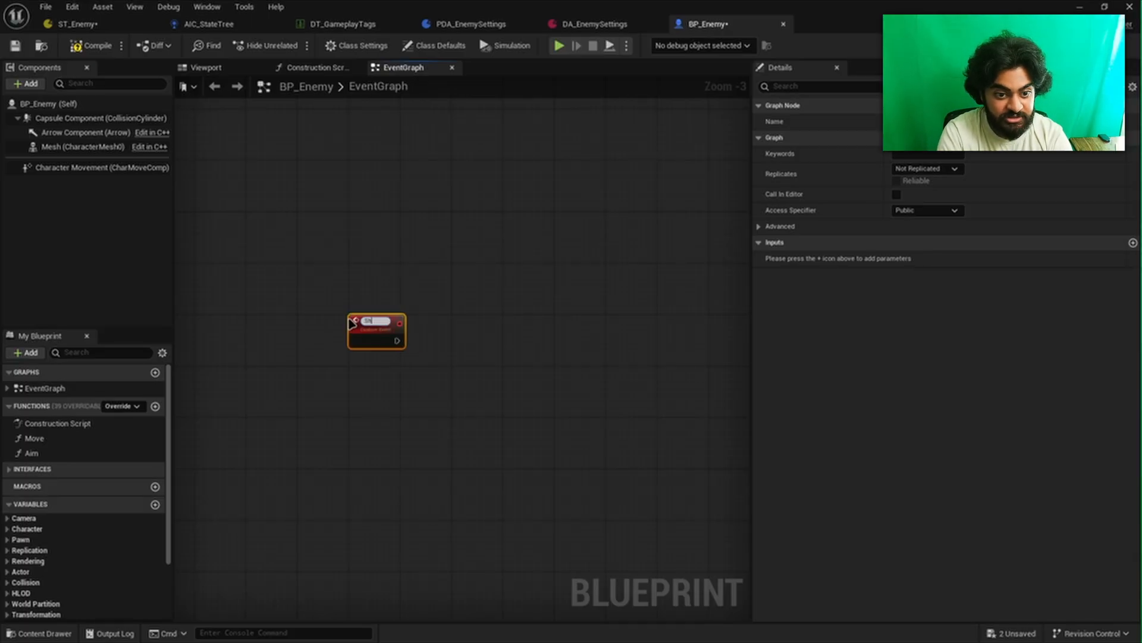
key(Return)
scroll(352, 321, up, 3)
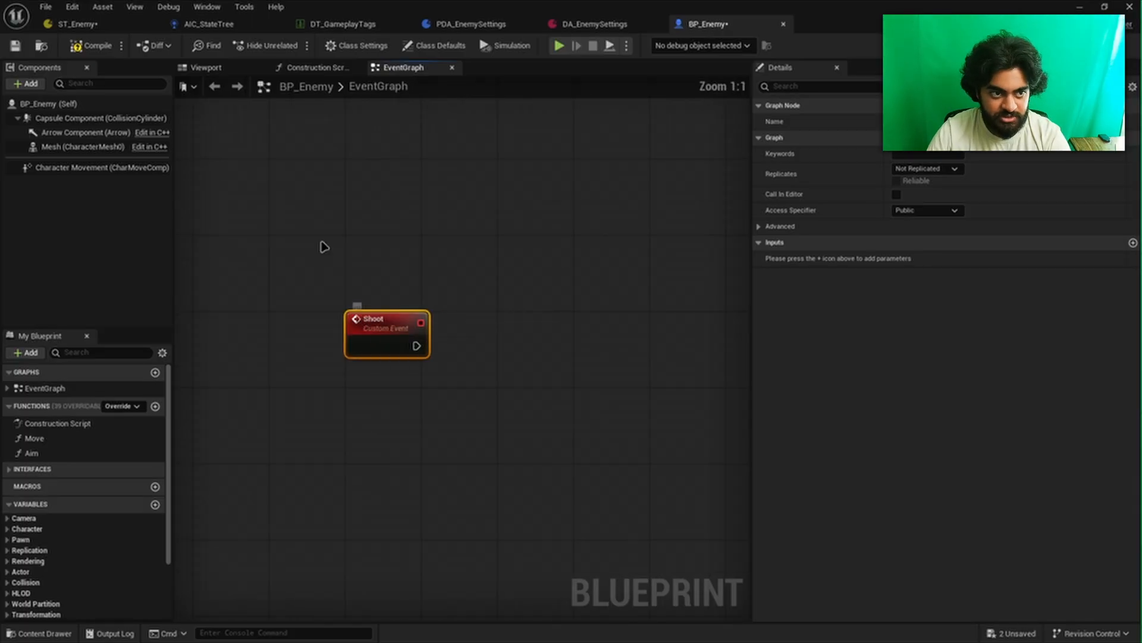
click(98, 45)
Add a Print String node wired to the execution output of the Shoot event
right_drag(513, 318, 447, 309)
drag(350, 336, 441, 330)
text(print)
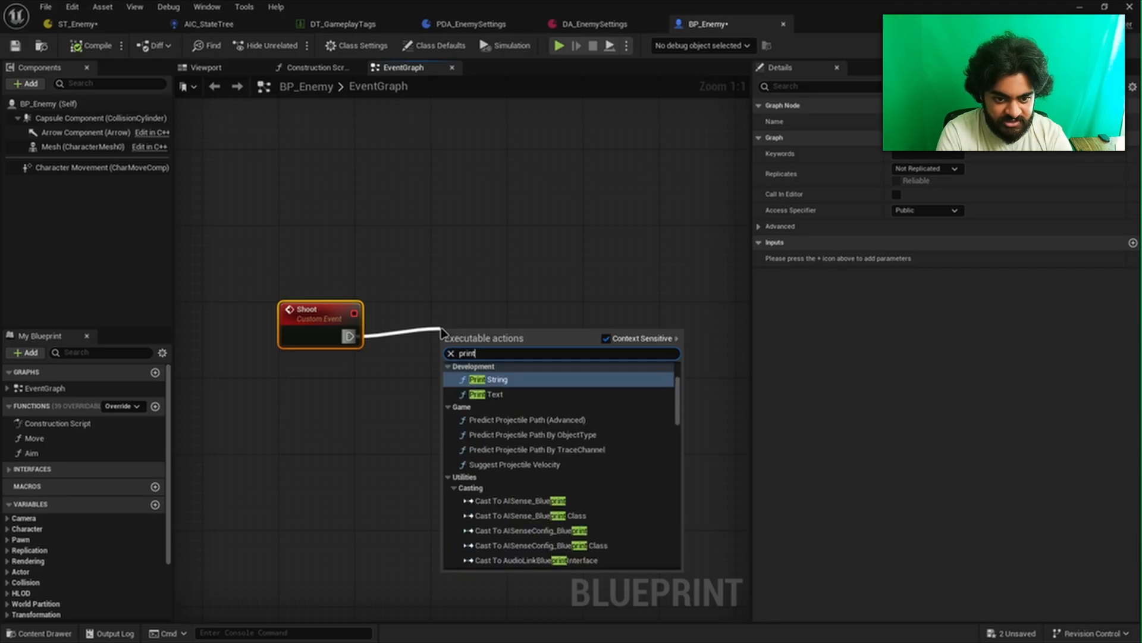
key(Return)
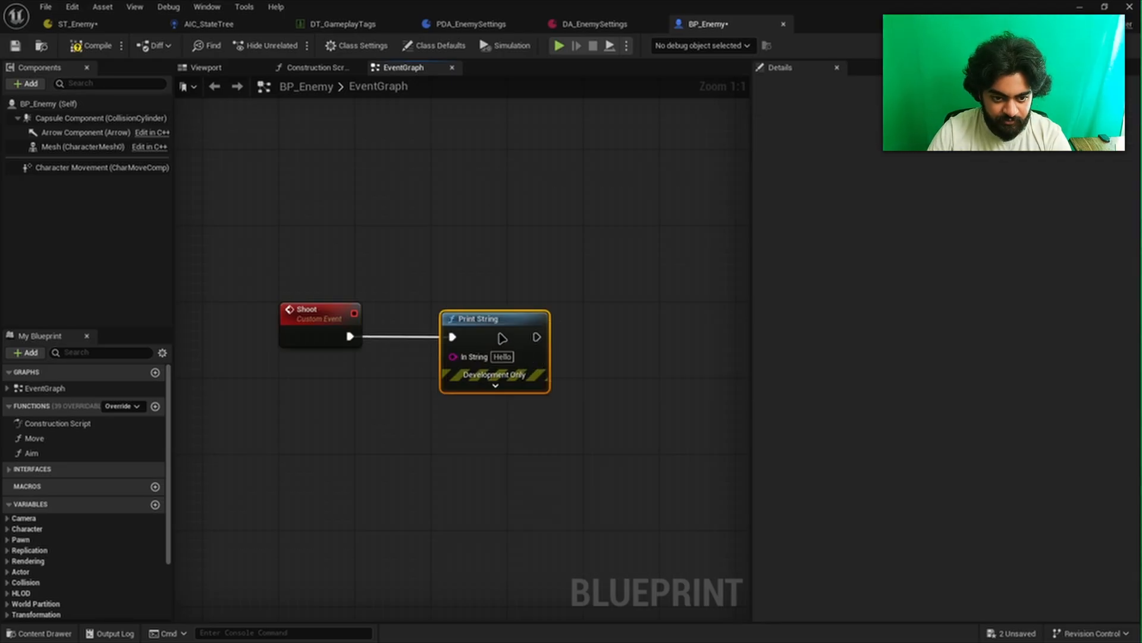
Set the Print String node's In String to "[BP_Enemy] Shoot" and compile the blueprint
click(500, 356)
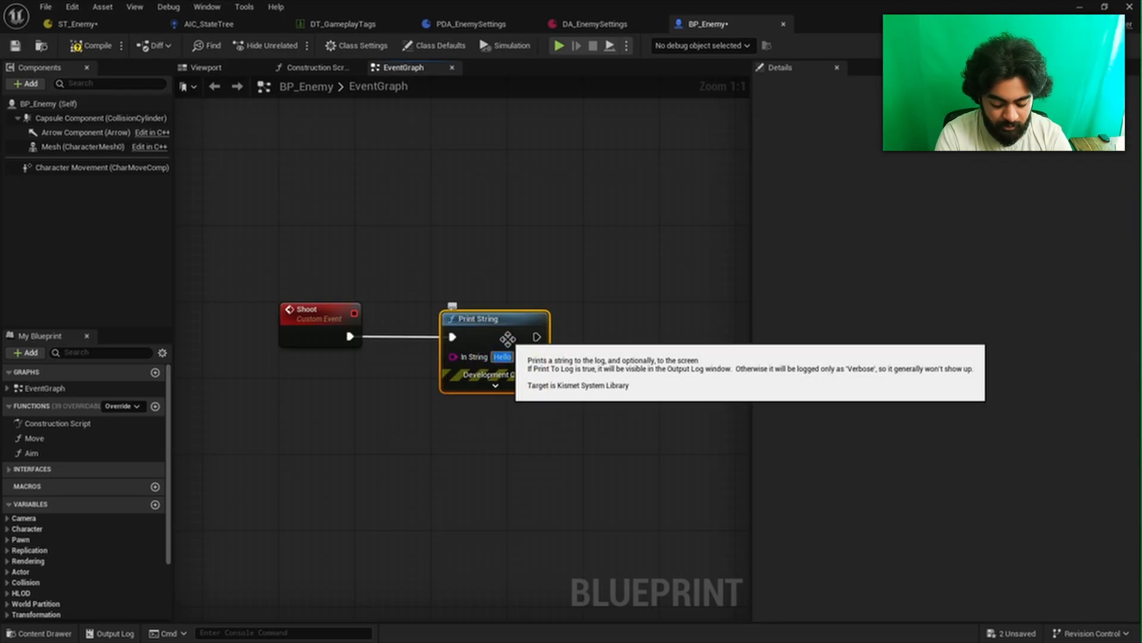
key(BackSpace)
text([)
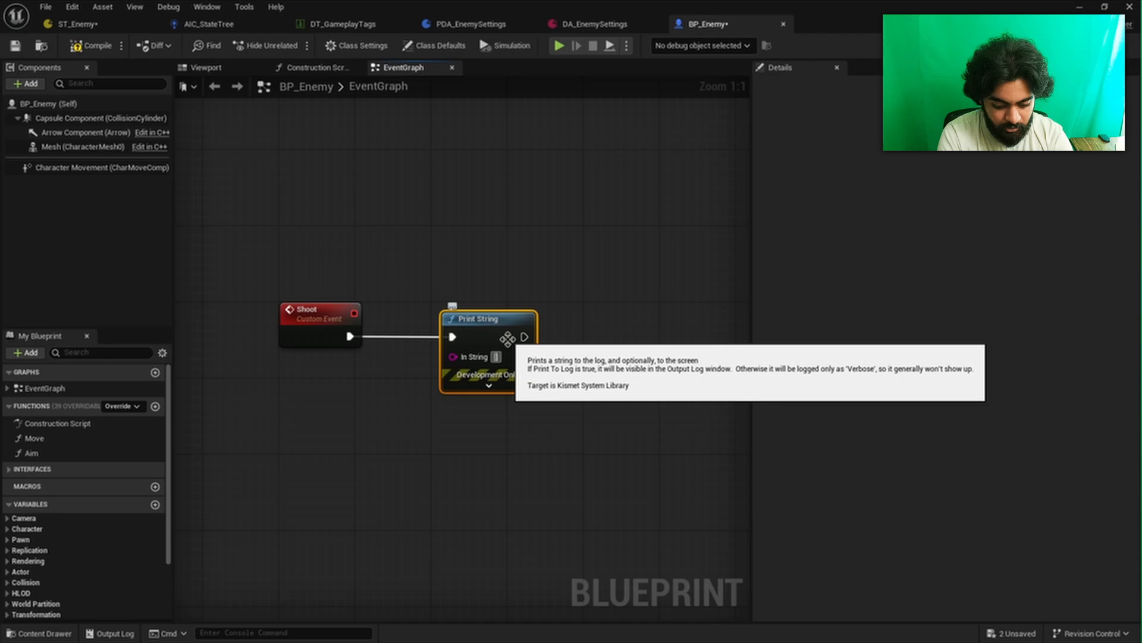
text(BP_P)
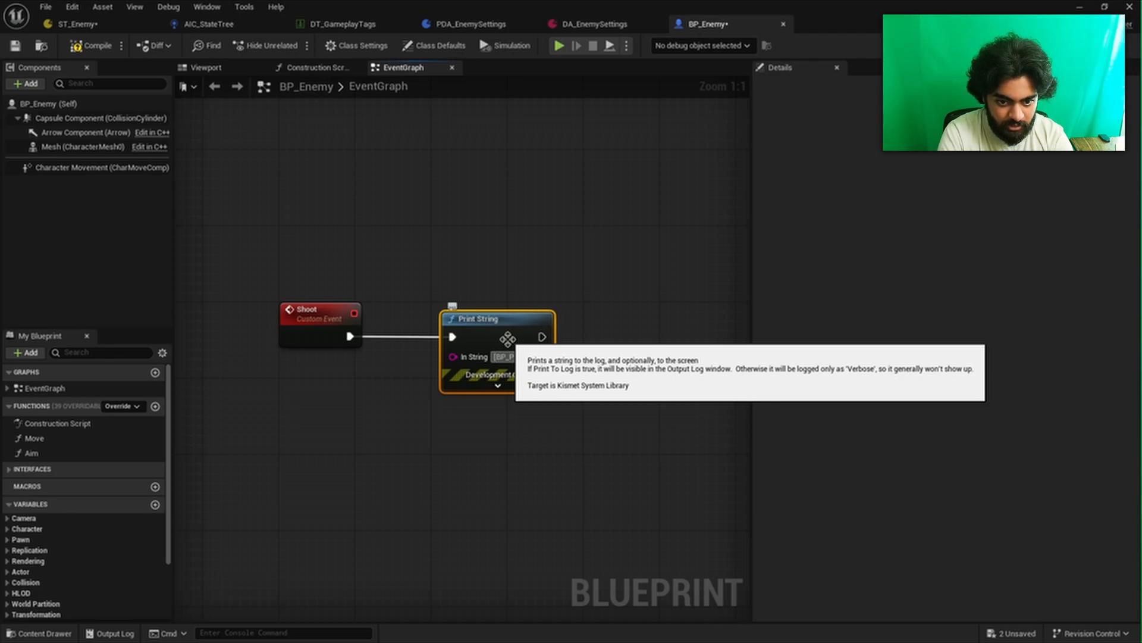
key(BackSpace)
text(Enemy])
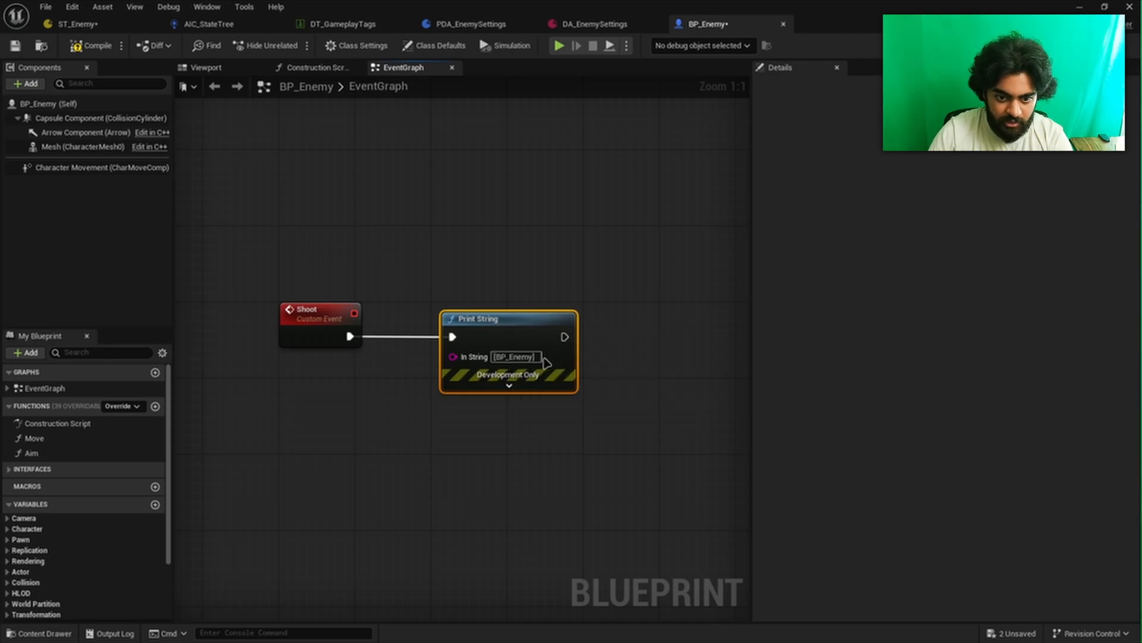
text( S)
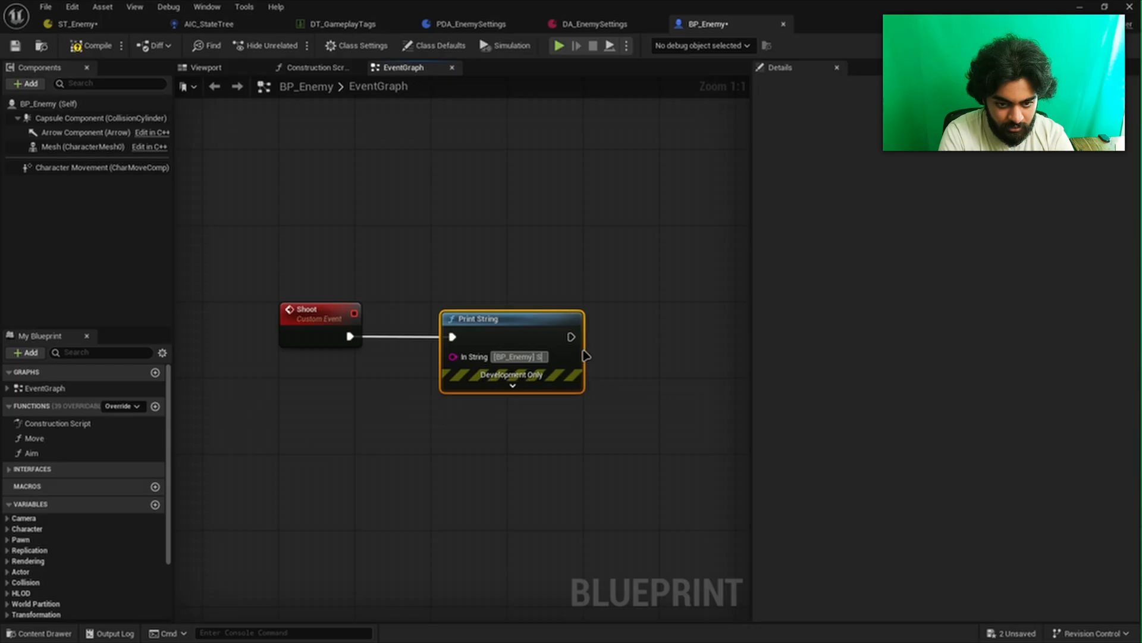
text(hoot)
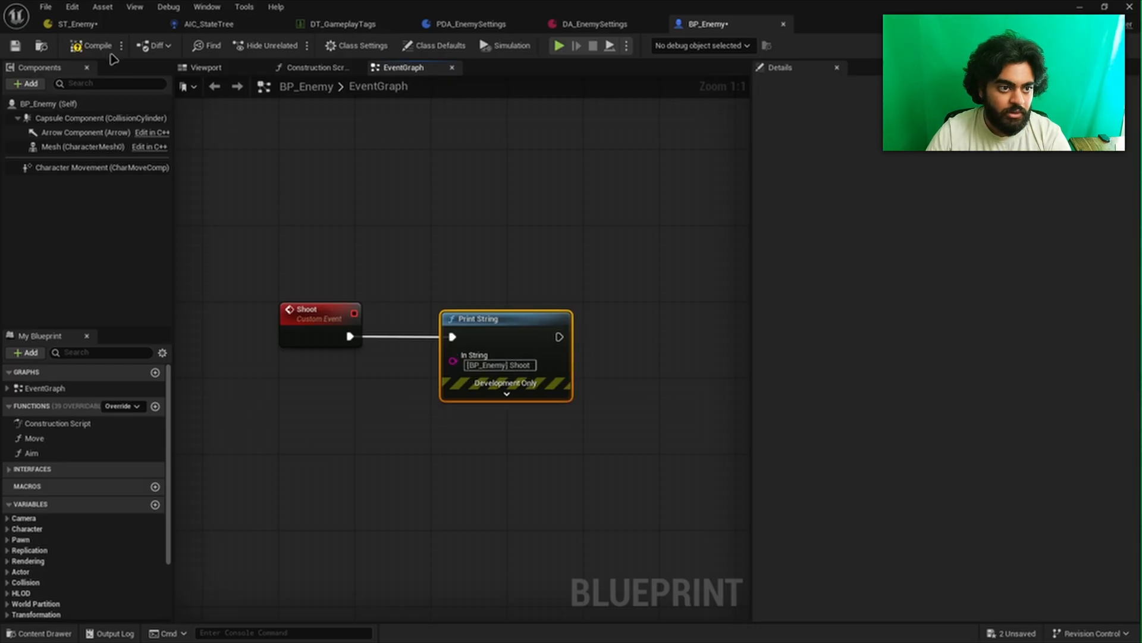
click(92, 46)
From the ST_Enemy state tree, create a new task based on STT_Base, saved as STT_Attack in the Programming/Tasks folder
click(84, 24)
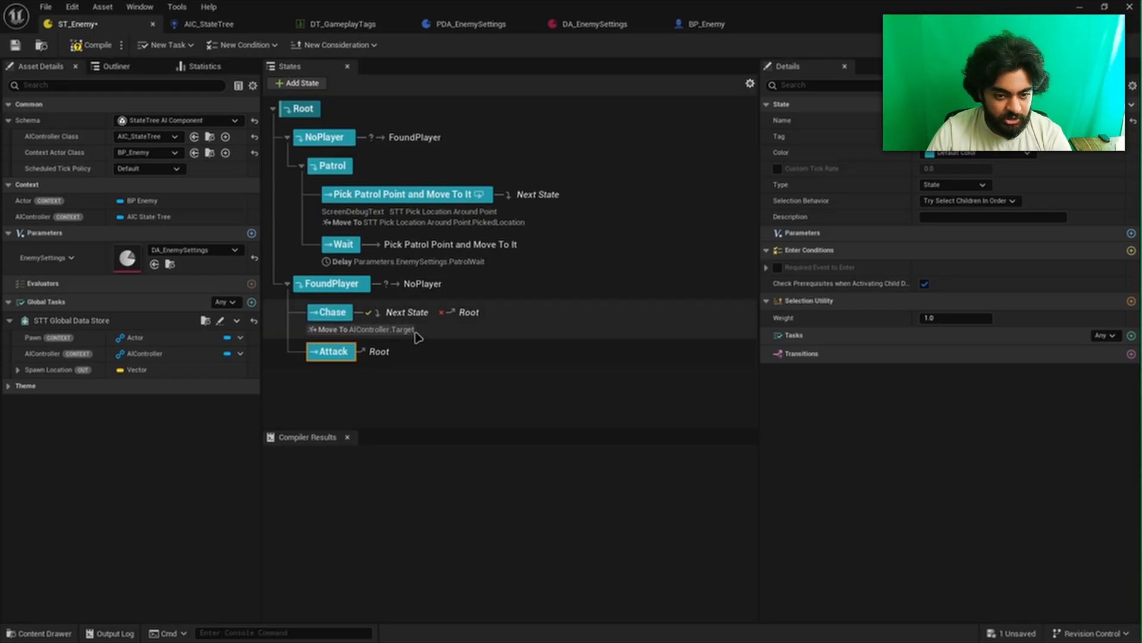
click(168, 45)
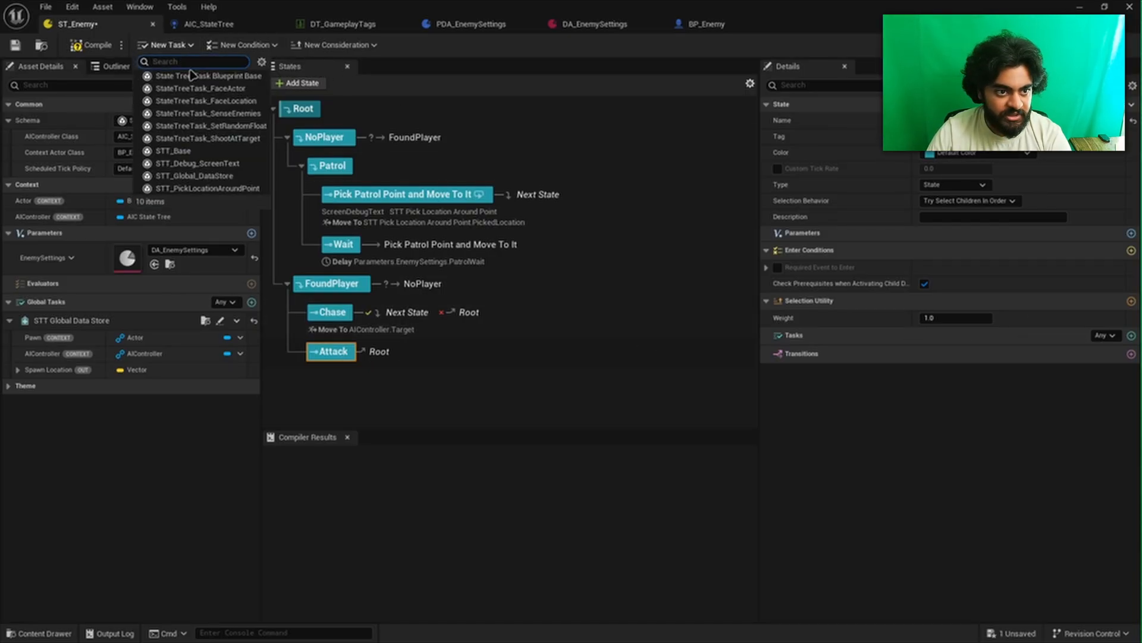
click(194, 153)
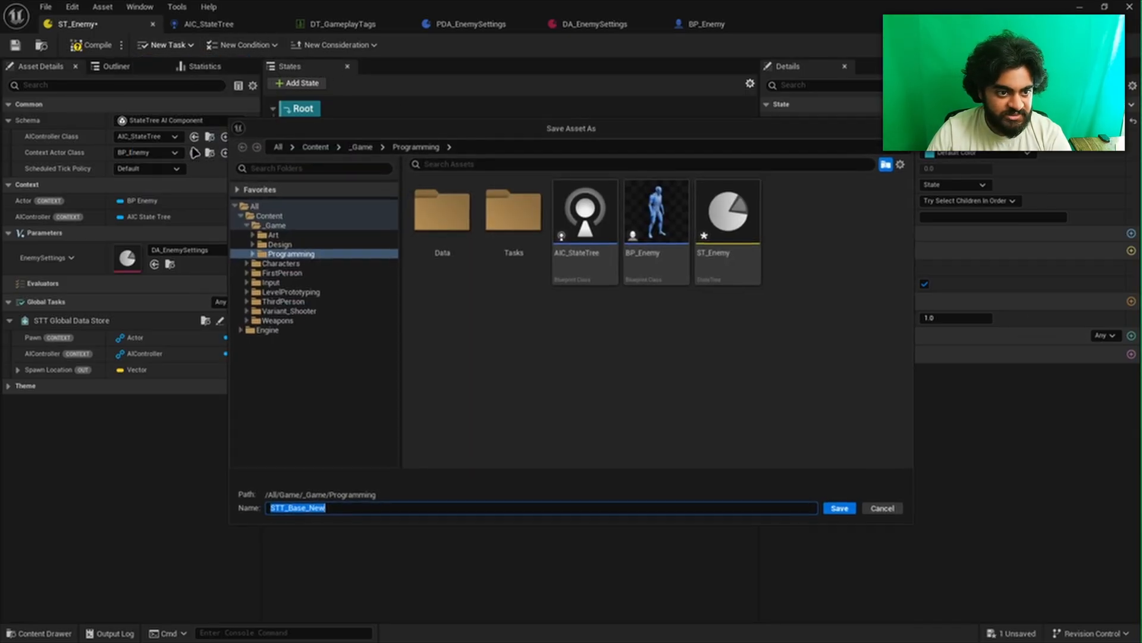
double_click(514, 217)
key(ctrl+a)
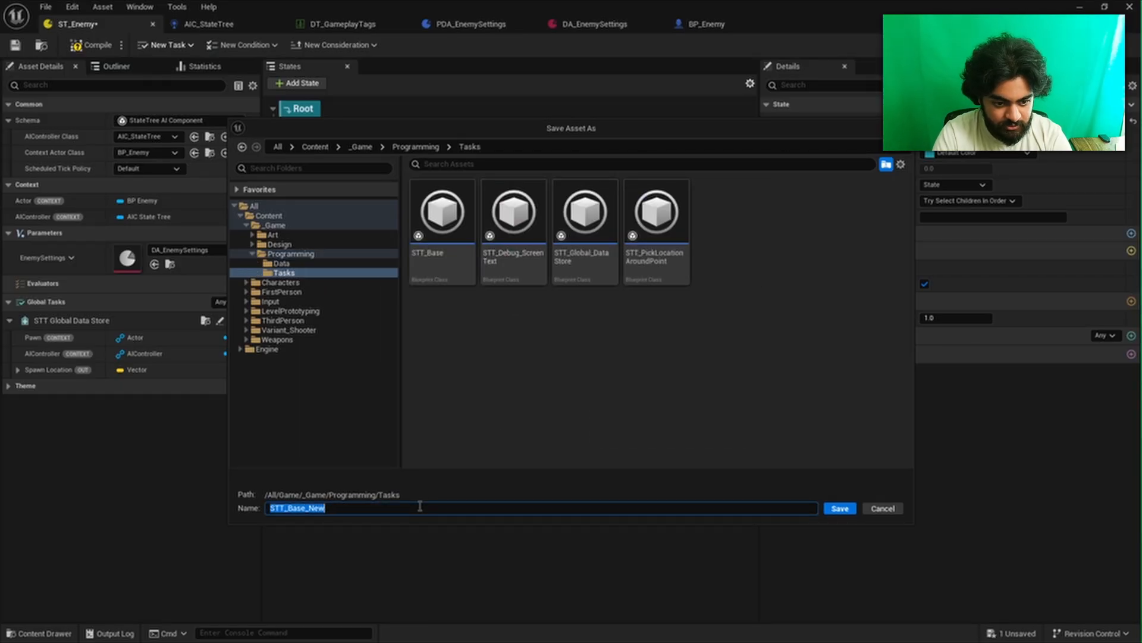
text(STT_Attack)
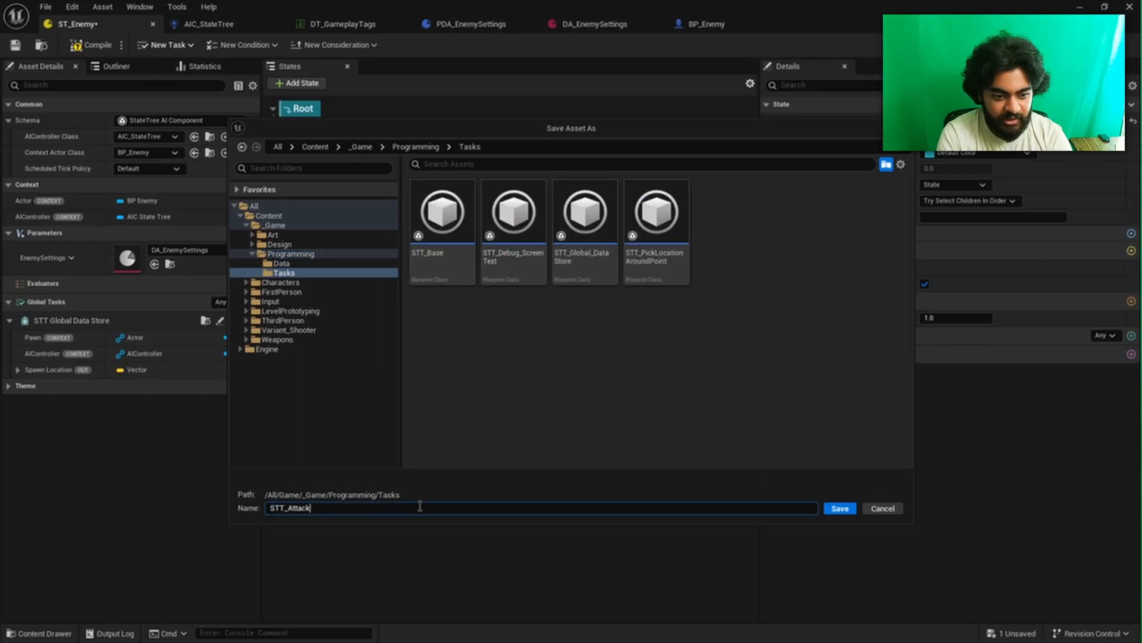
key(Return)
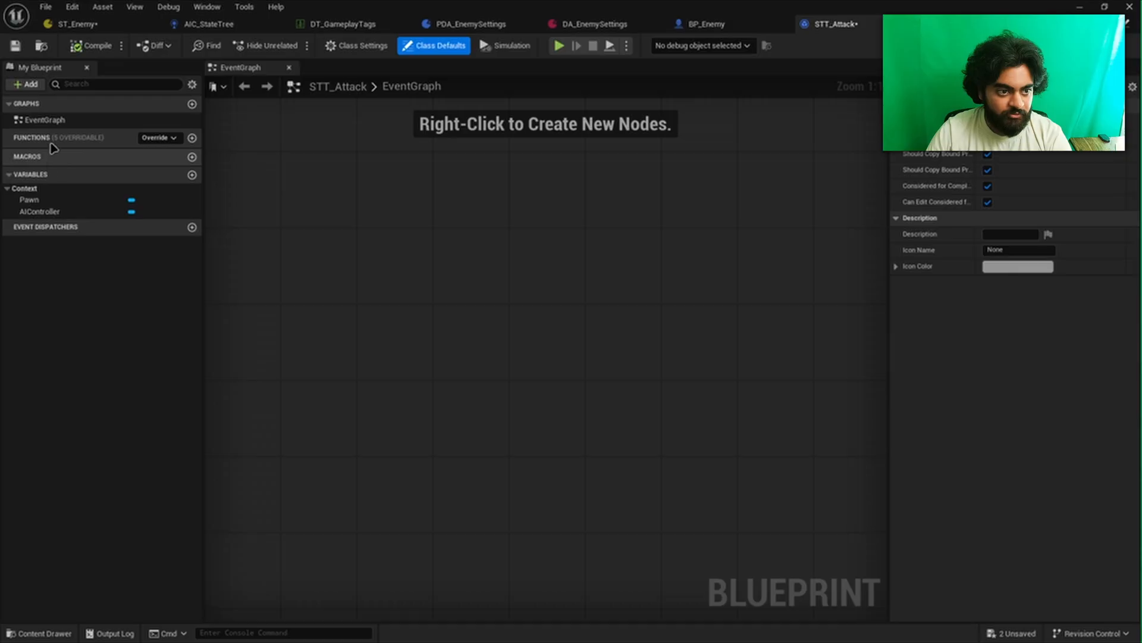
Override the EnterState event in the STT_Attack event graph
click(157, 138)
click(161, 170)
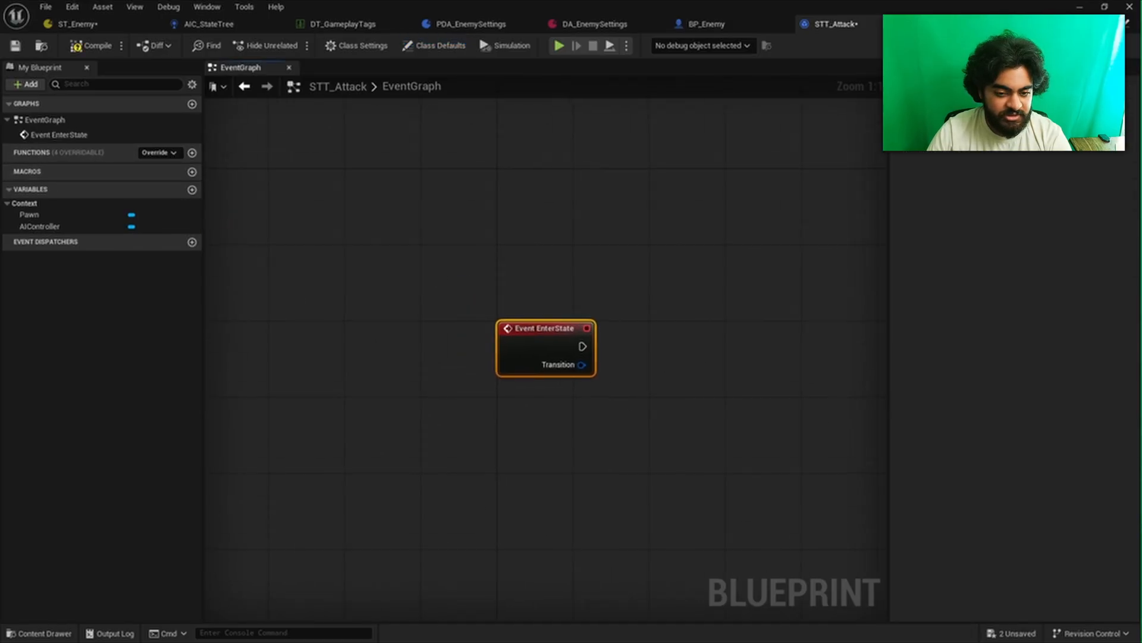
right_drag(630, 397, 503, 378)
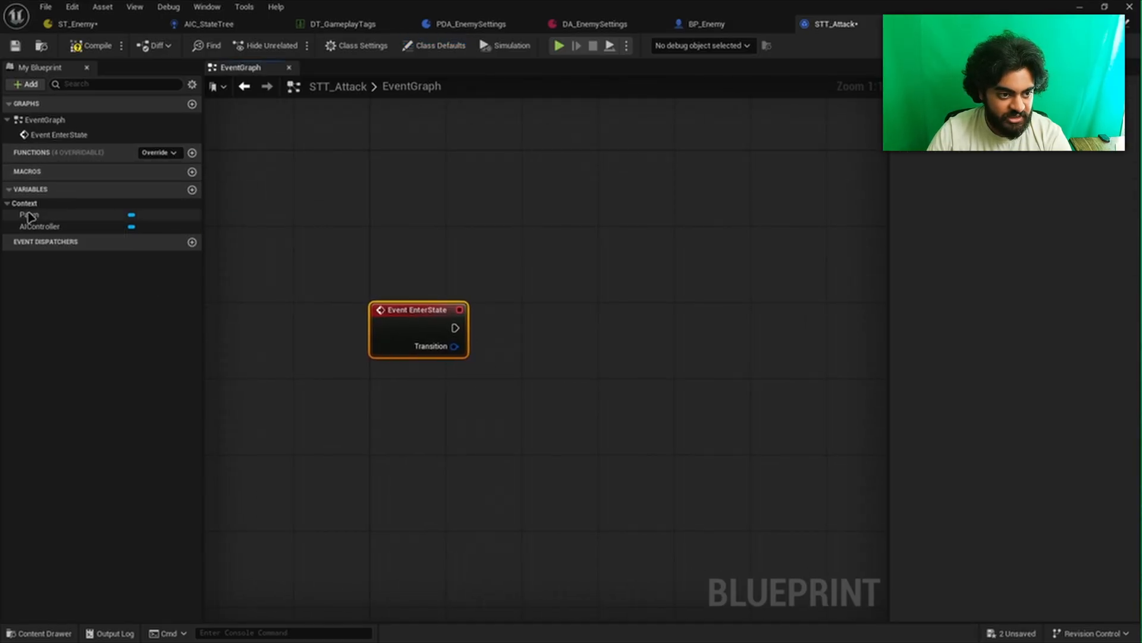
Have Event EnterState call Shoot on the Pawn variable, tidy the Pawn node above it, and compile and save STT_Attack
drag(29, 215, 410, 411)
drag(482, 418, 552, 384)
text(shoot)
key(Return)
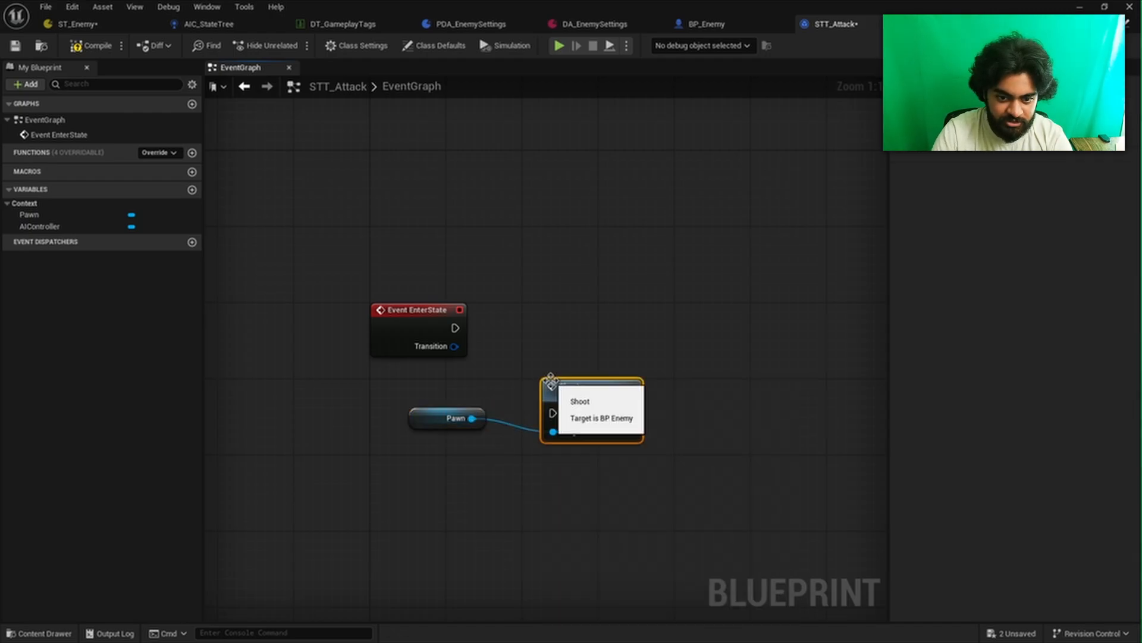
drag(455, 328, 586, 317)
drag(427, 419, 558, 277)
click(83, 46)
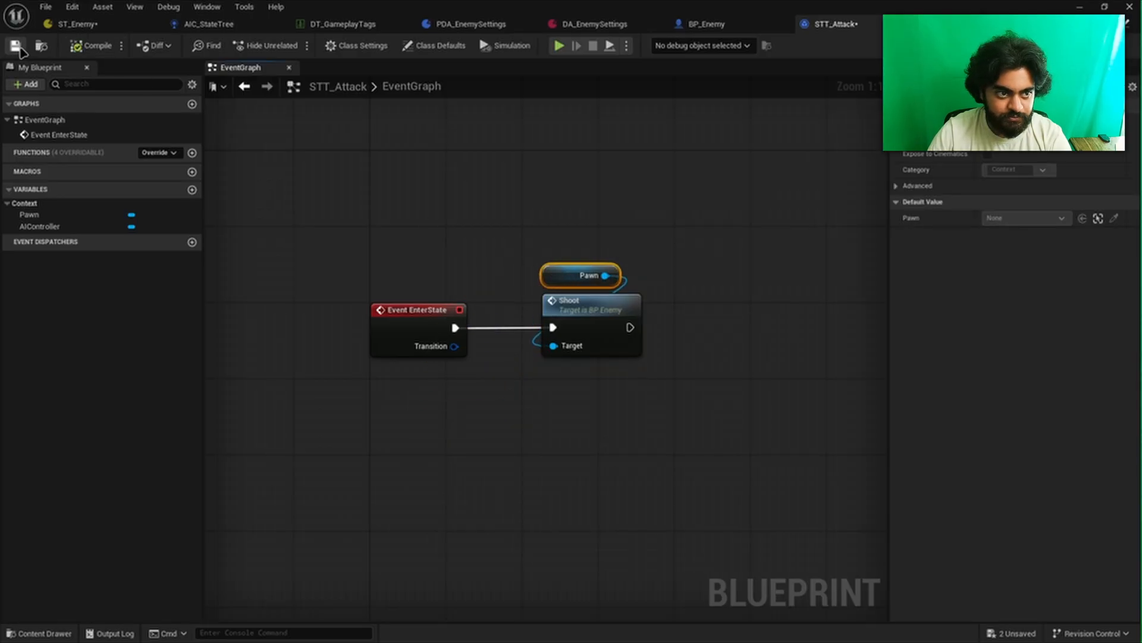
click(16, 46)
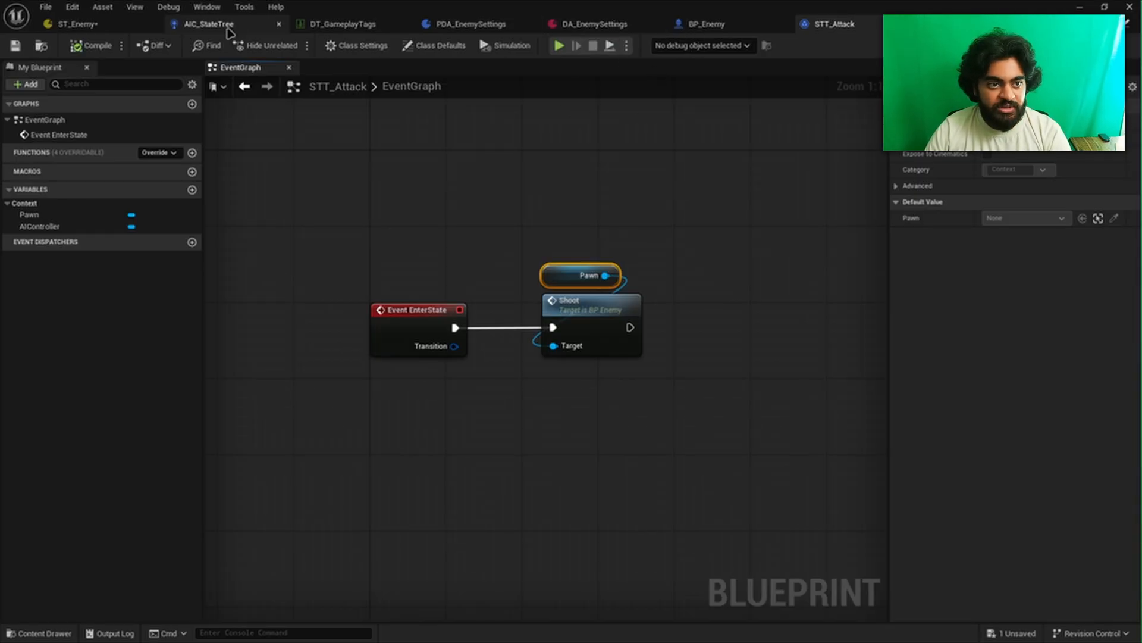
click(1084, 10)
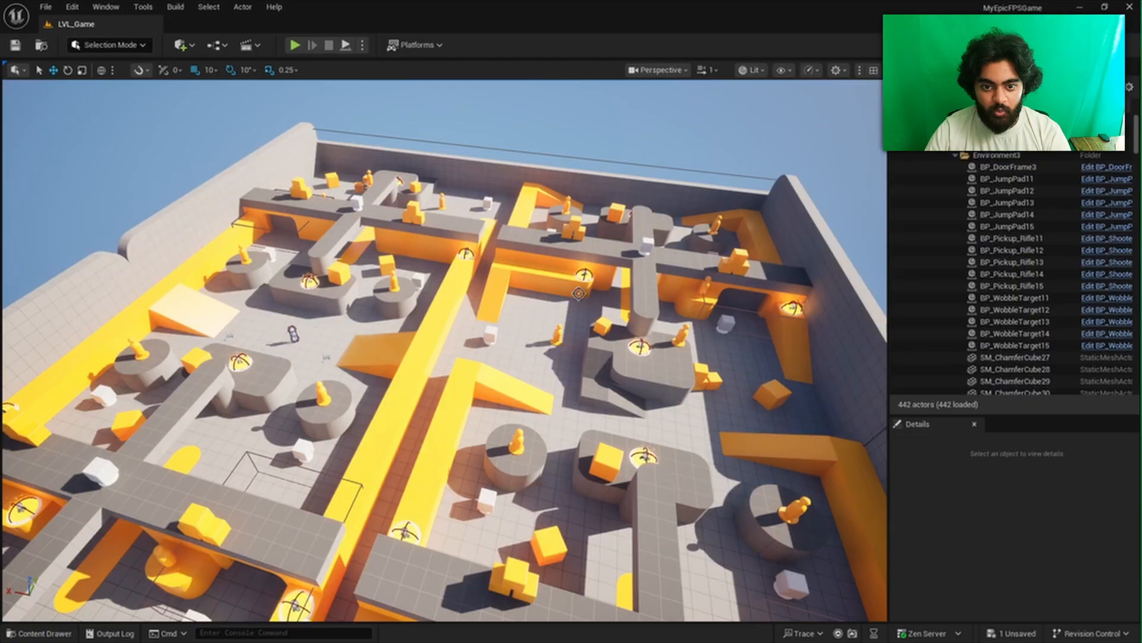
key(alt+Tab)
click(77, 24)
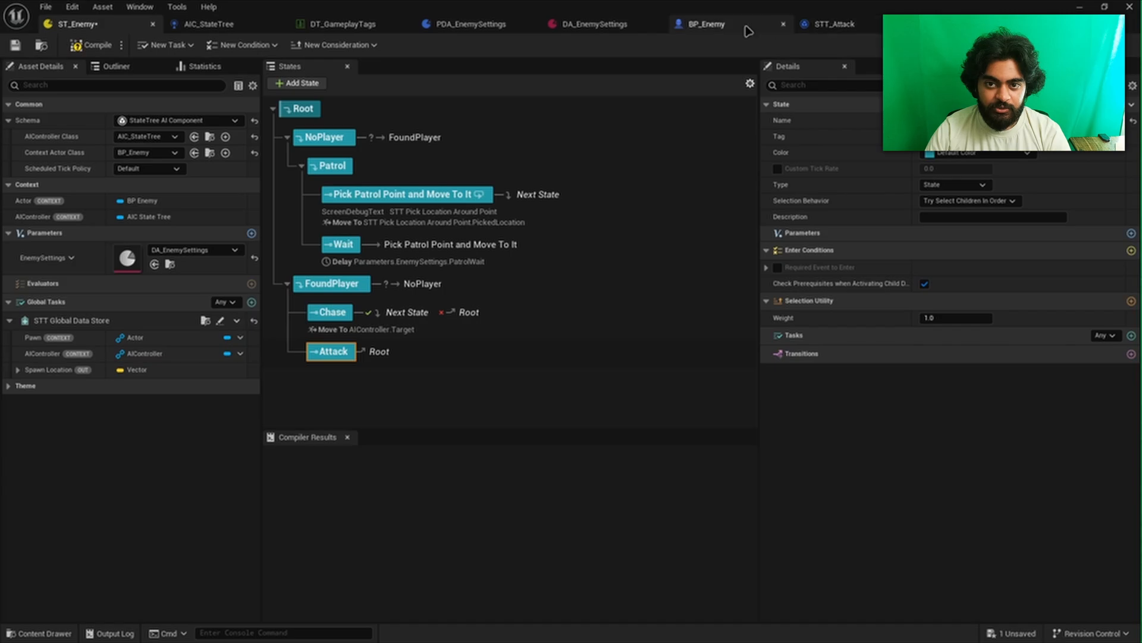
click(825, 28)
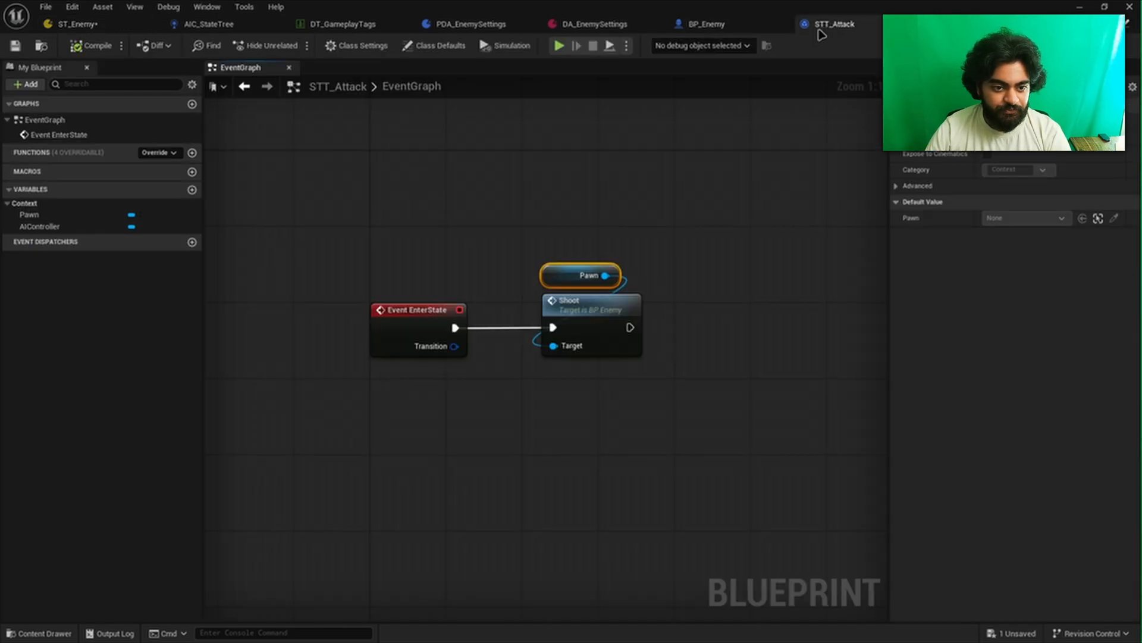
Create an instance-editable Float variable named DelayBetweenAttacks in STT_Attack and compile
click(192, 191)
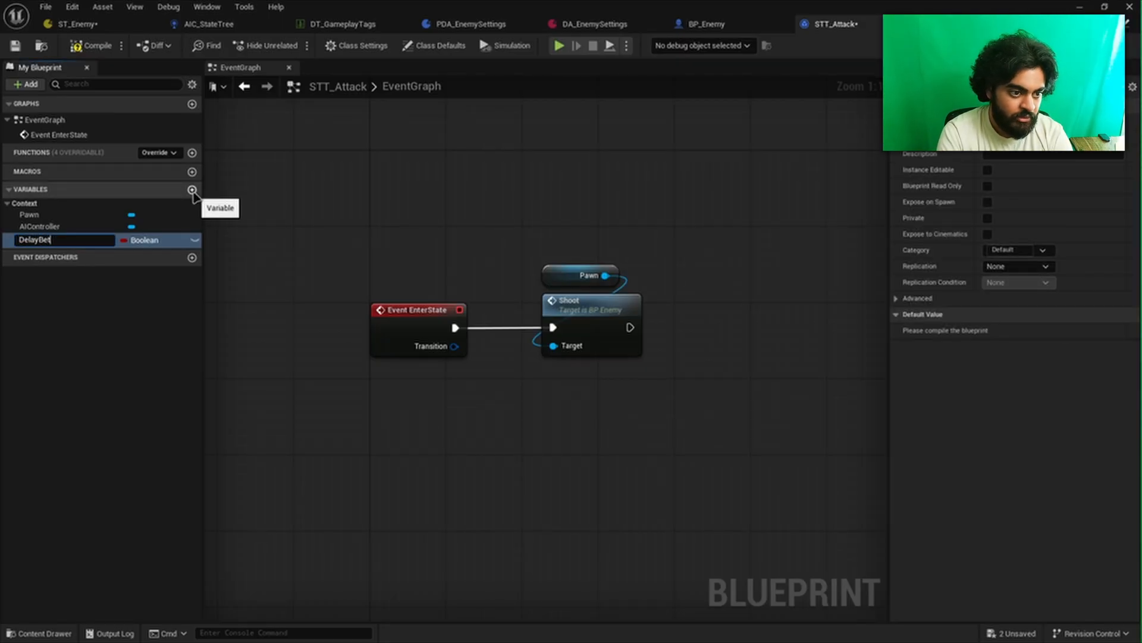
text(DelayBetweenAttacks)
key(Return)
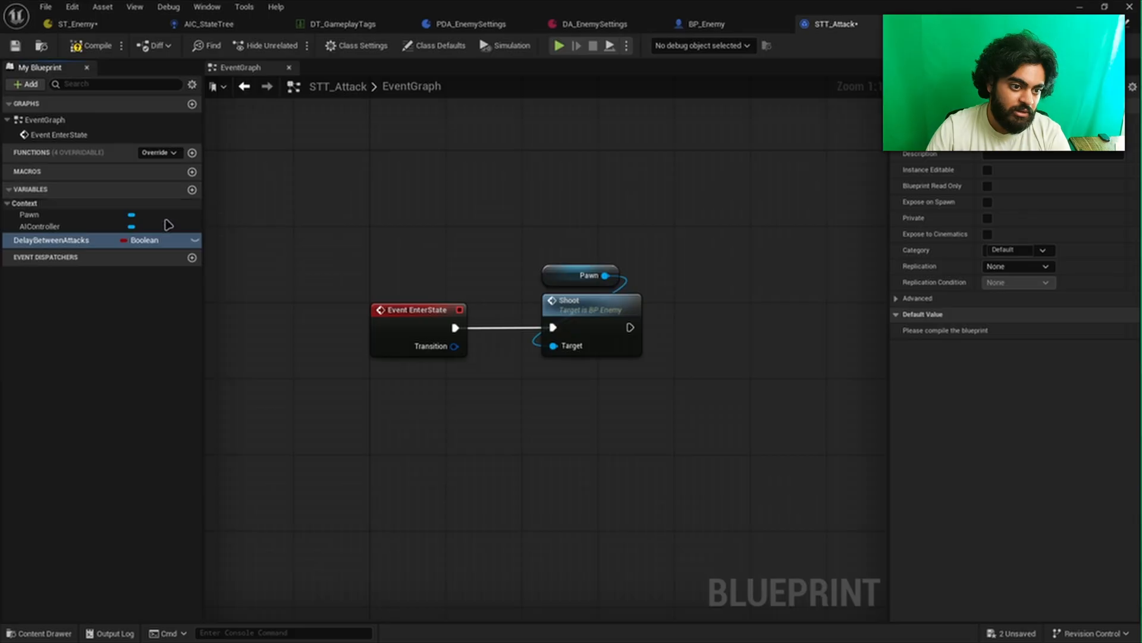
click(158, 239)
click(148, 320)
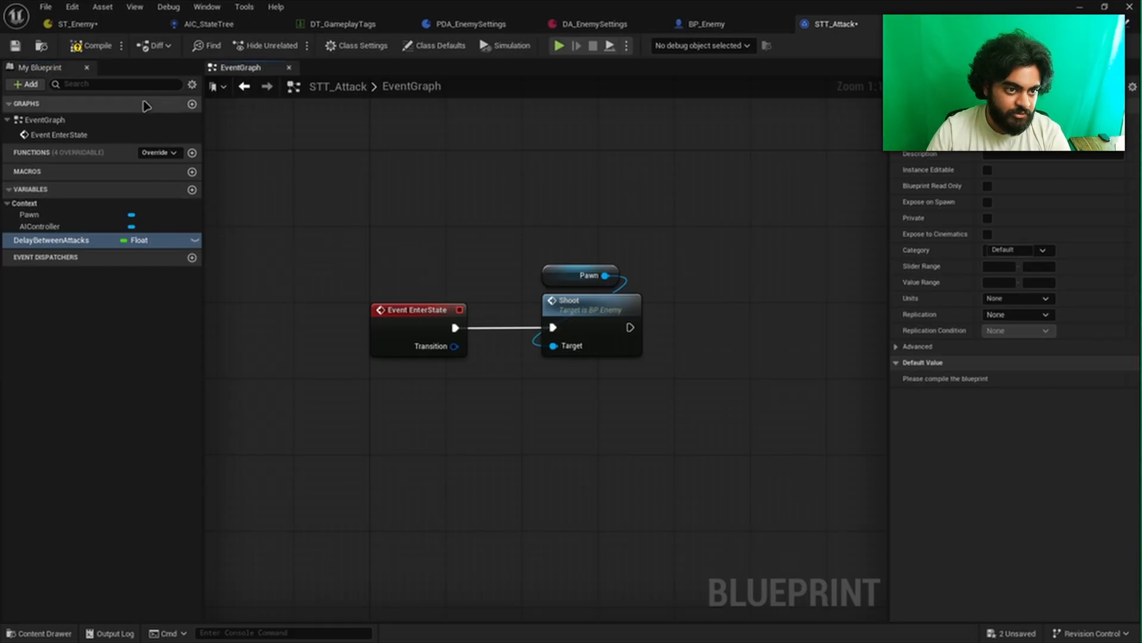
click(195, 240)
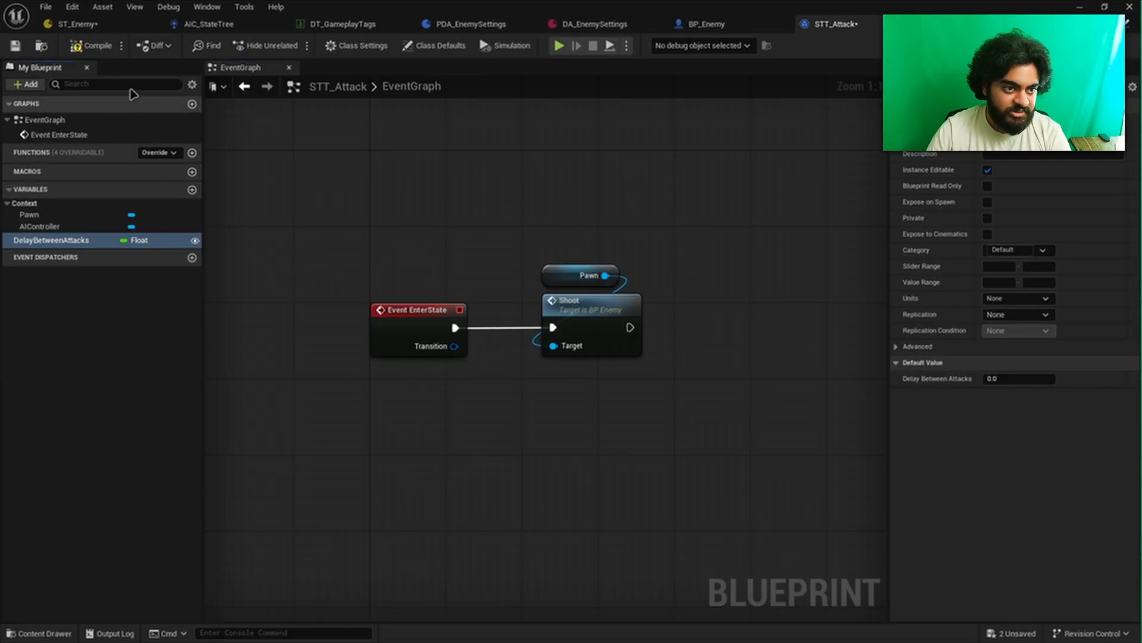
click(95, 49)
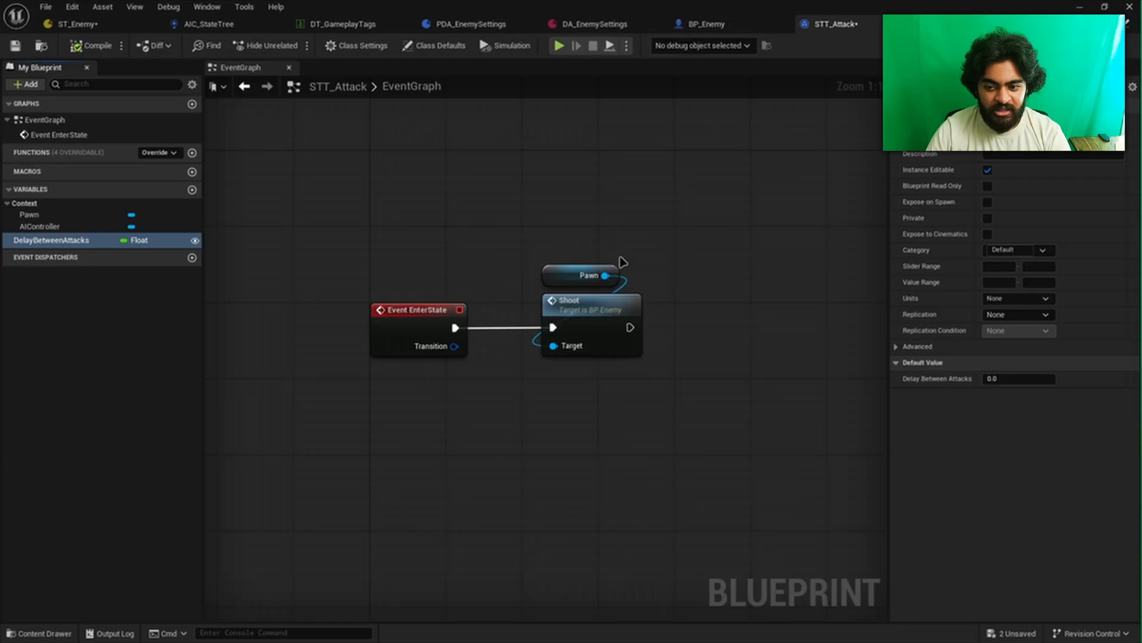
Assign the DelayBetweenAttacks variable to the category Input and save the task
click(1029, 254)
text(Inp)
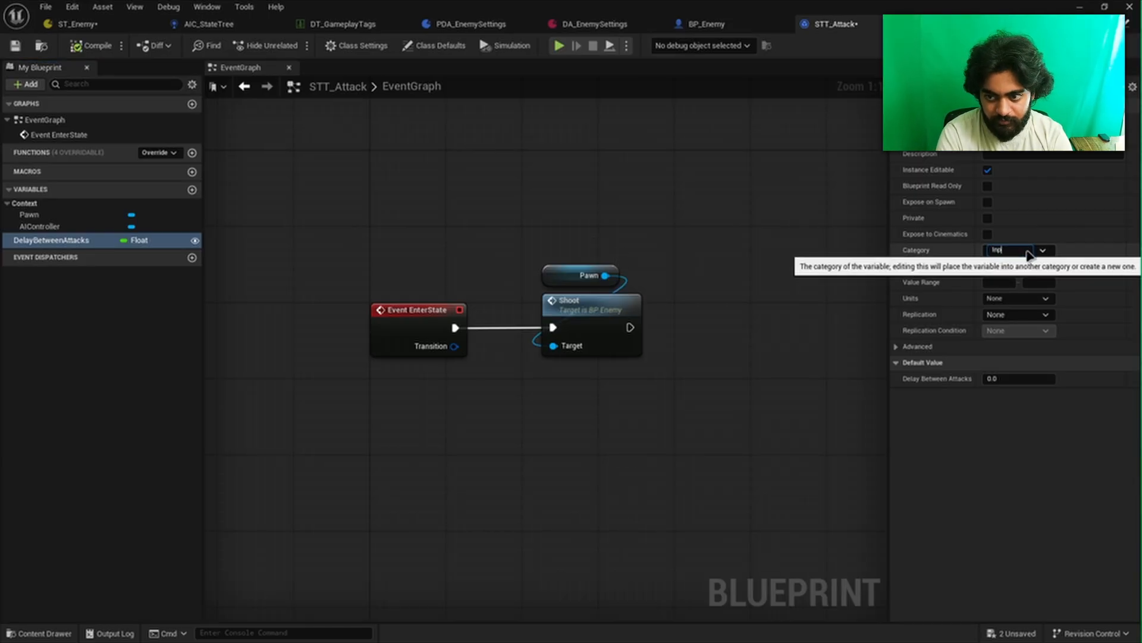
text(ut)
key(Return)
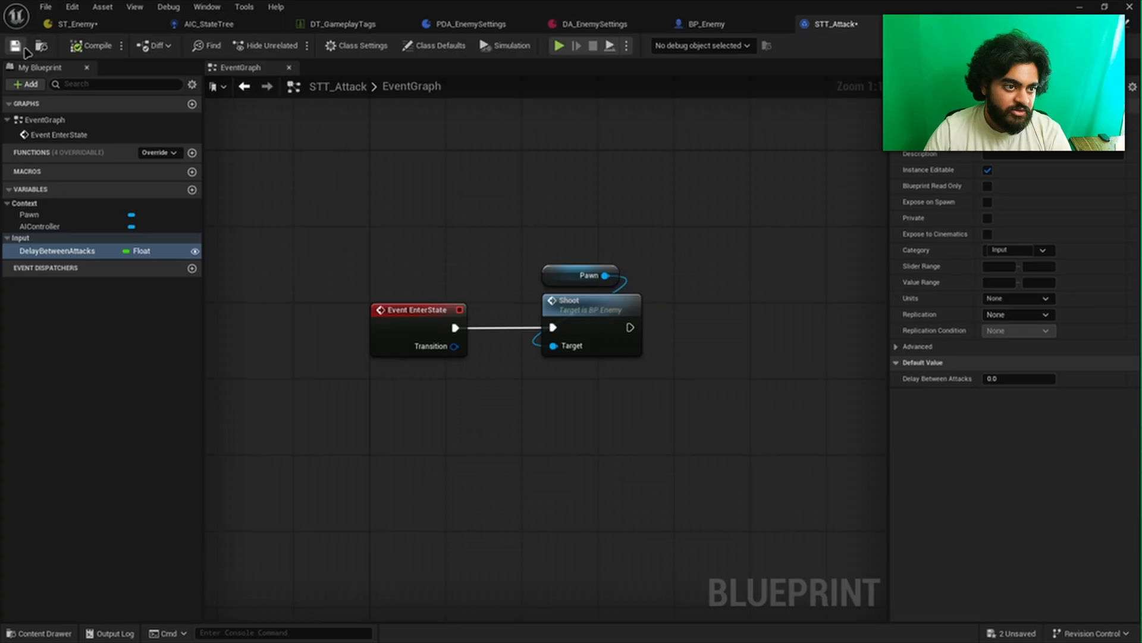
click(16, 47)
Add a Delay node after Shoot and feed its Duration from the DelayBetweenAttacks variable
right_drag(632, 393, 540, 388)
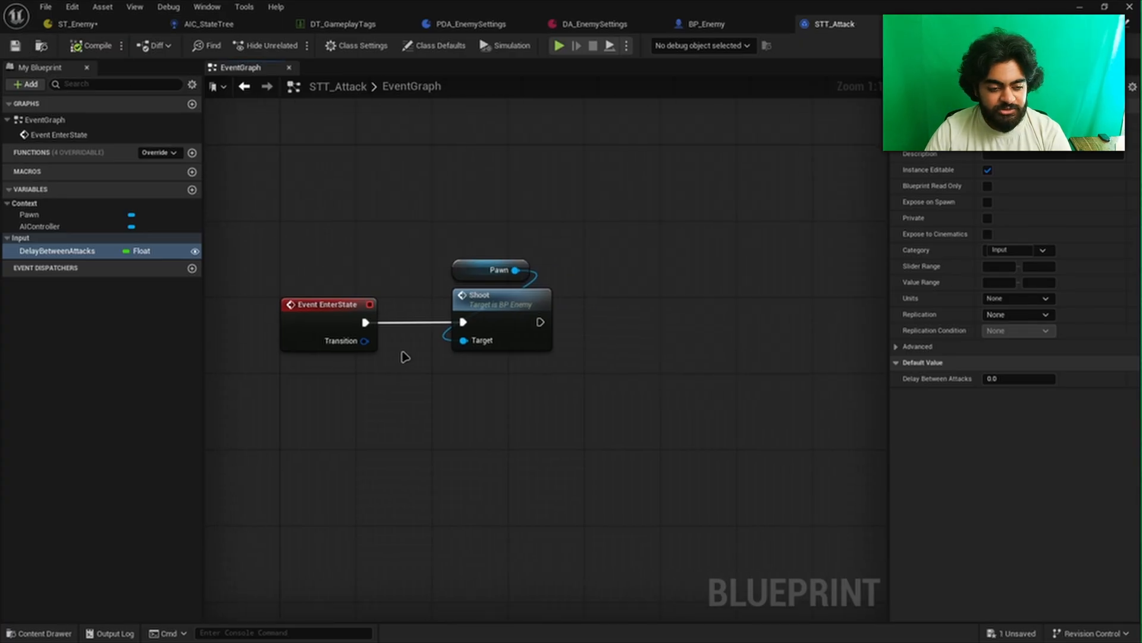
right_drag(404, 356, 357, 362)
drag(505, 320, 565, 340)
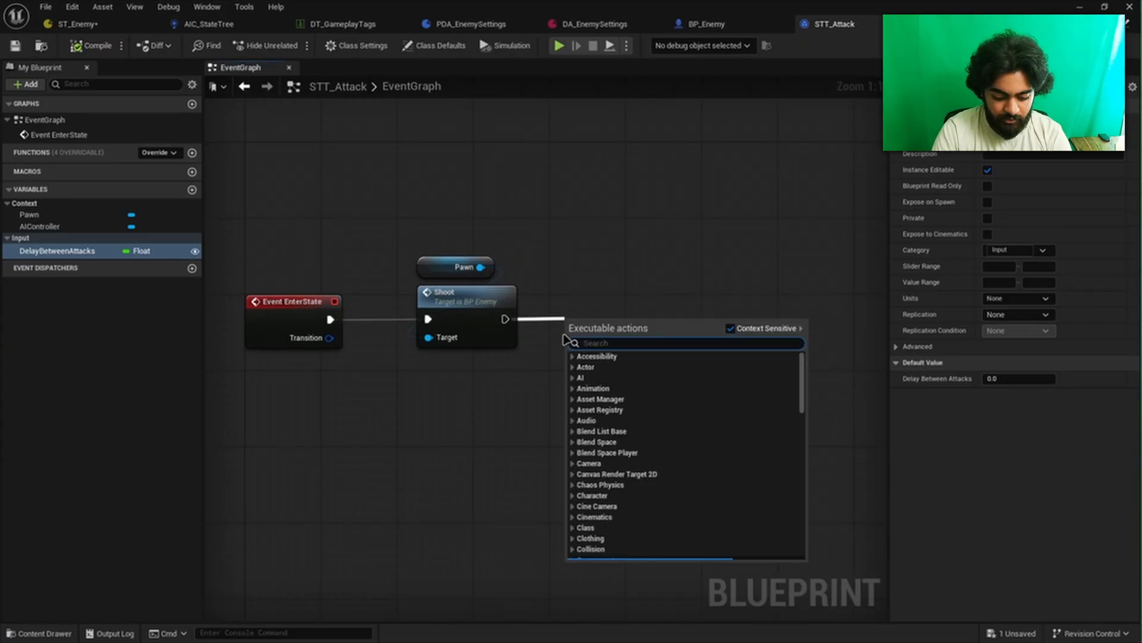
text(dlea)
key(BackSpace)
key(BackSpace)
key(BackSpace)
text(el)
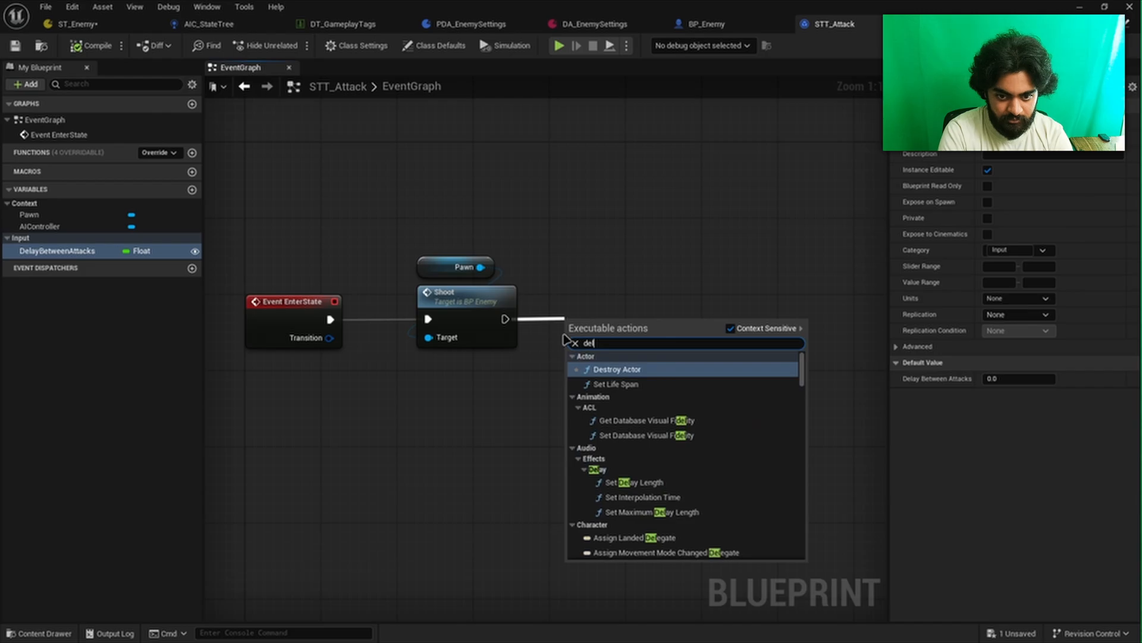
text(ay)
key(Return)
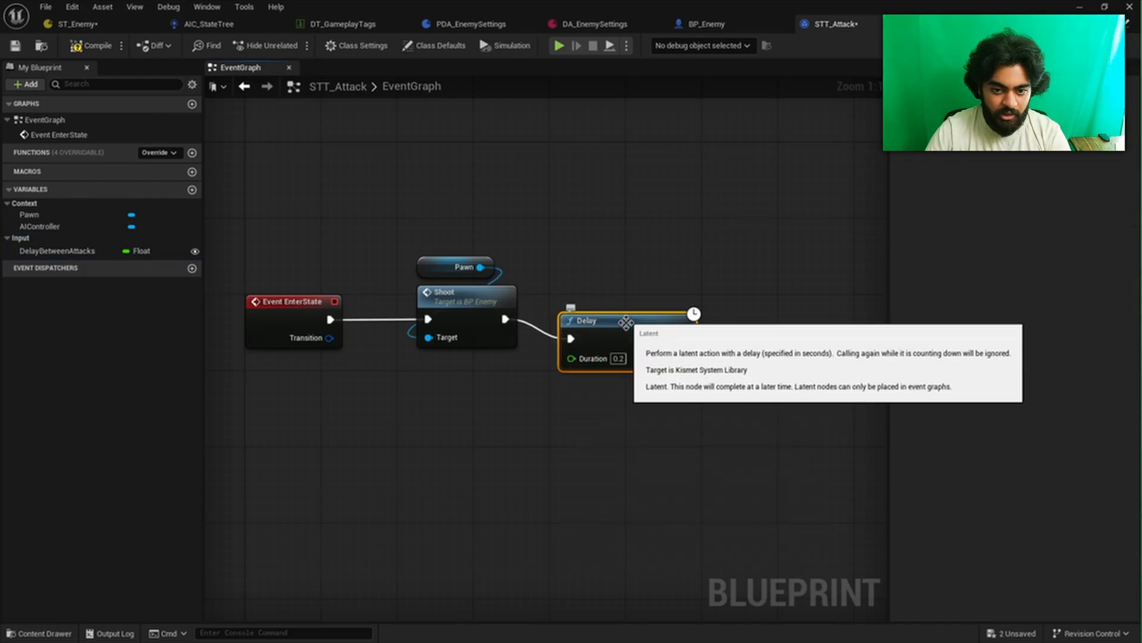
drag(57, 250, 673, 386)
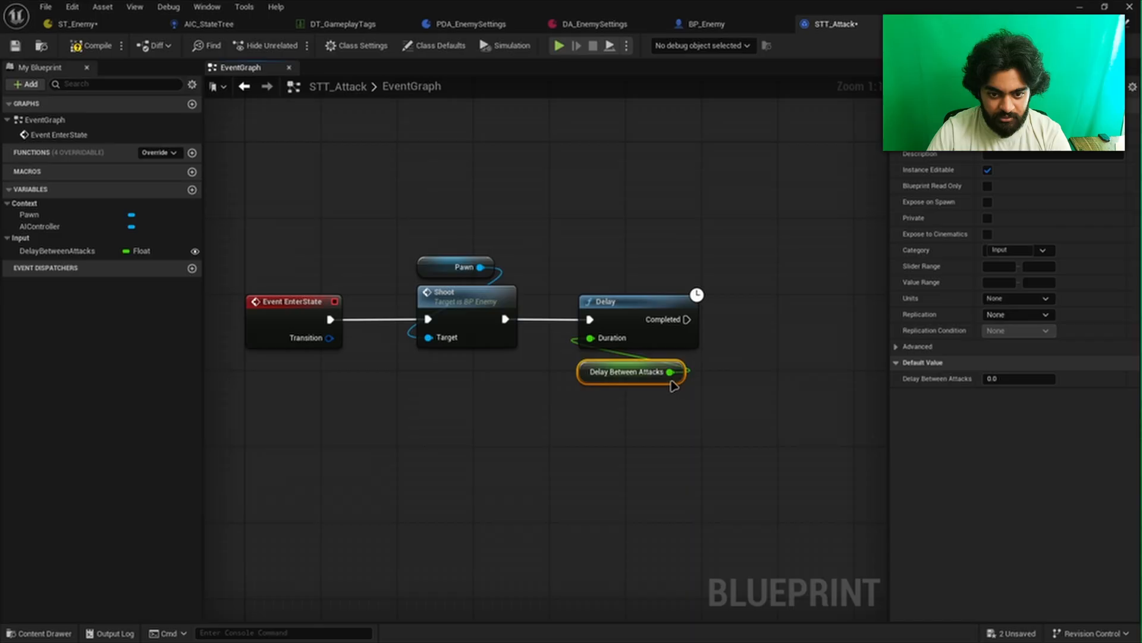
Add a Finish Task node after the Delay's Completed output, align it, and save STT_Attack
right_drag(720, 400, 559, 409)
drag(525, 329, 600, 332)
text(finish)
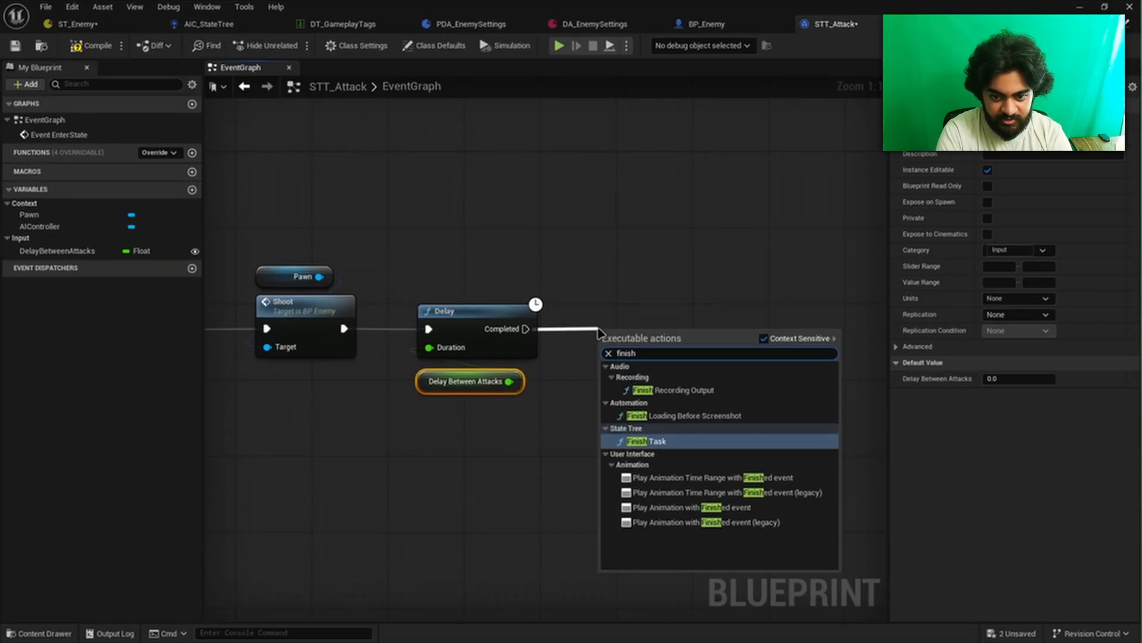
key(Return)
drag(642, 323, 633, 312)
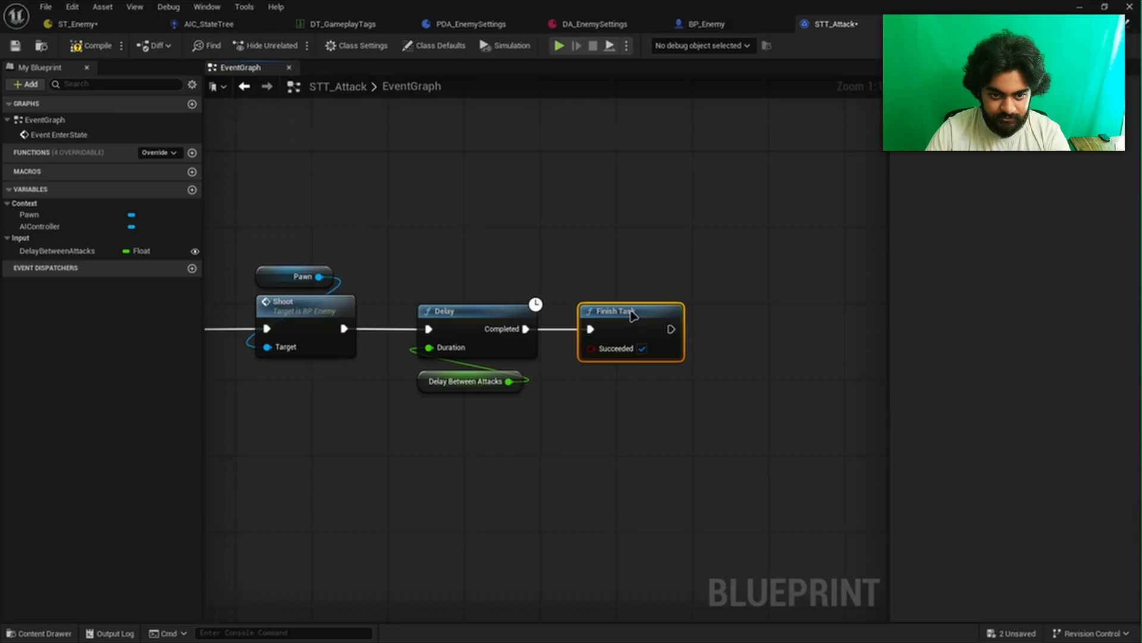
click(15, 45)
right_drag(385, 234, 507, 229)
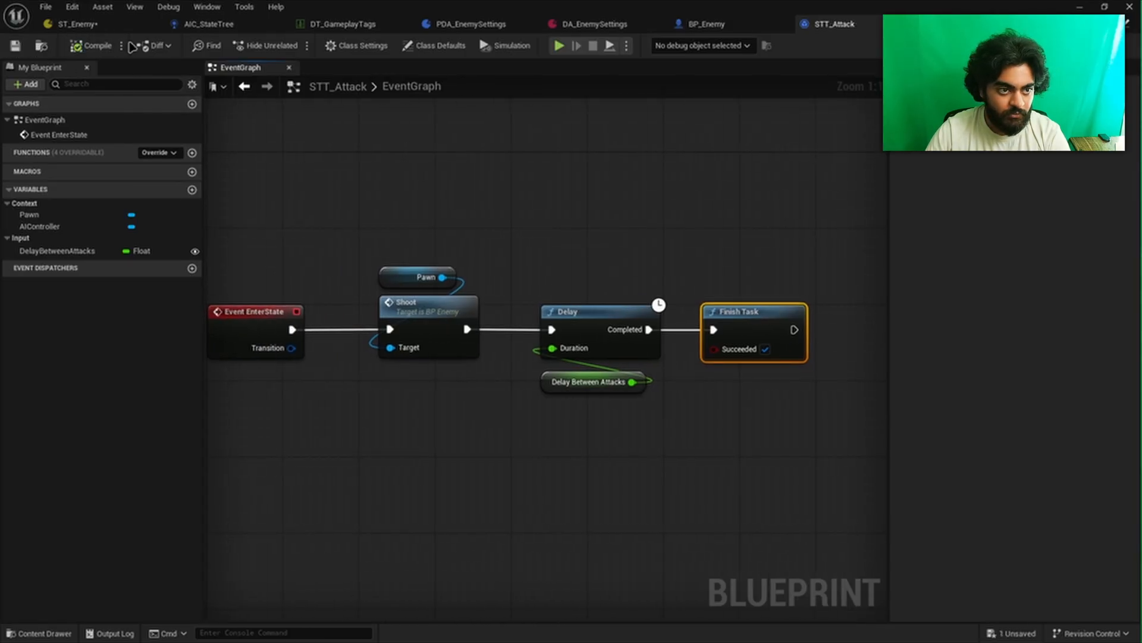
Add the STT Attack task to the Attack state in ST_Enemy
click(78, 24)
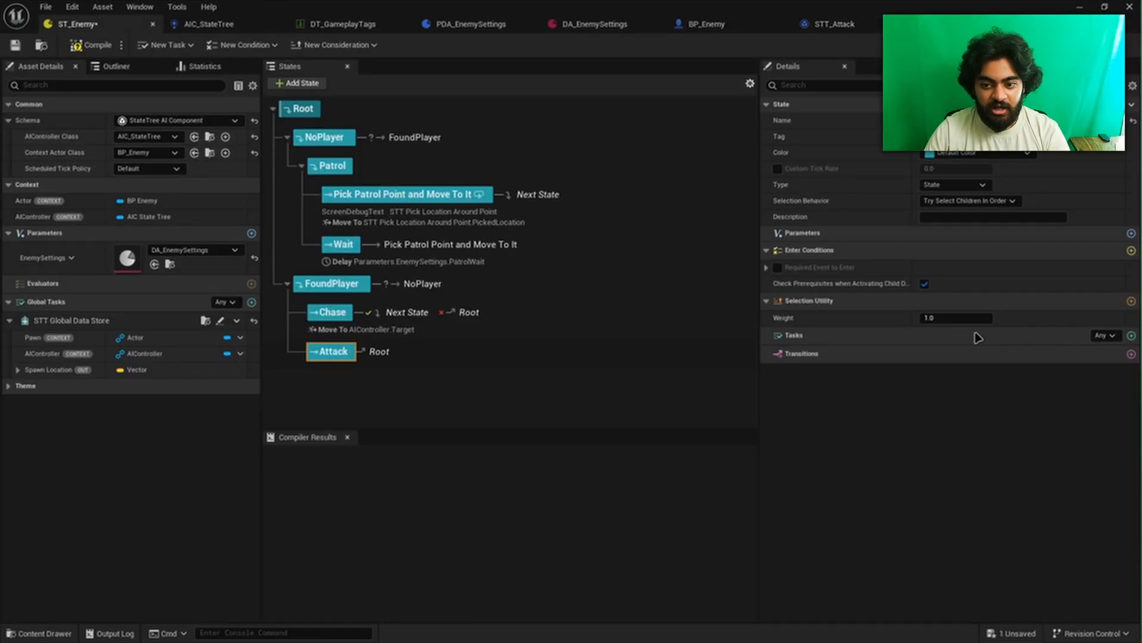
click(1131, 336)
scroll(982, 470, down, 2)
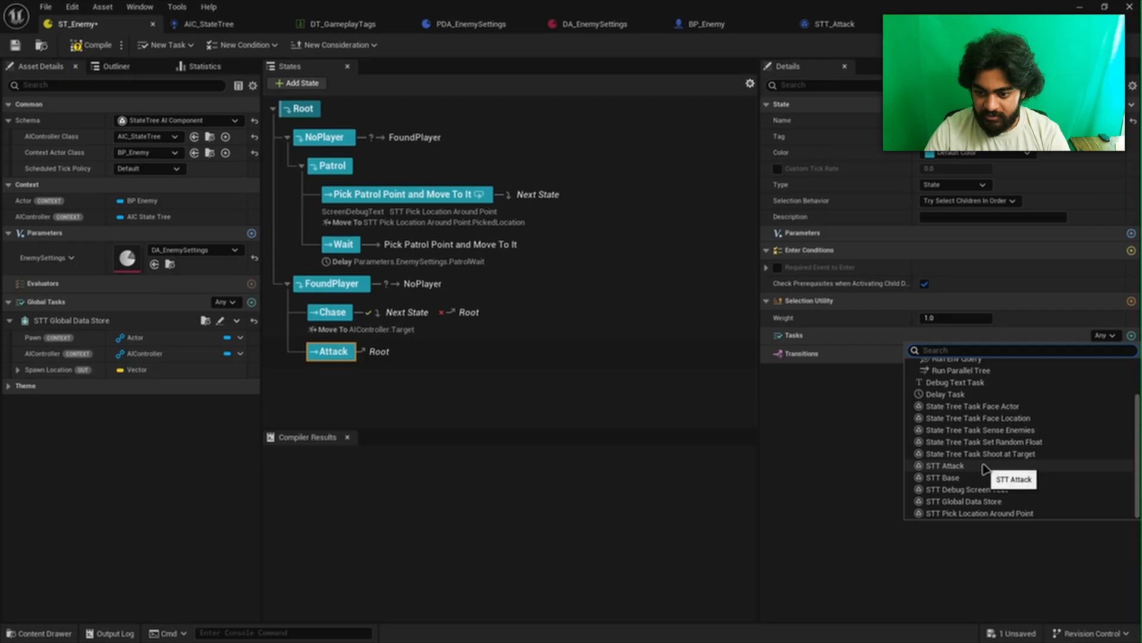
click(985, 469)
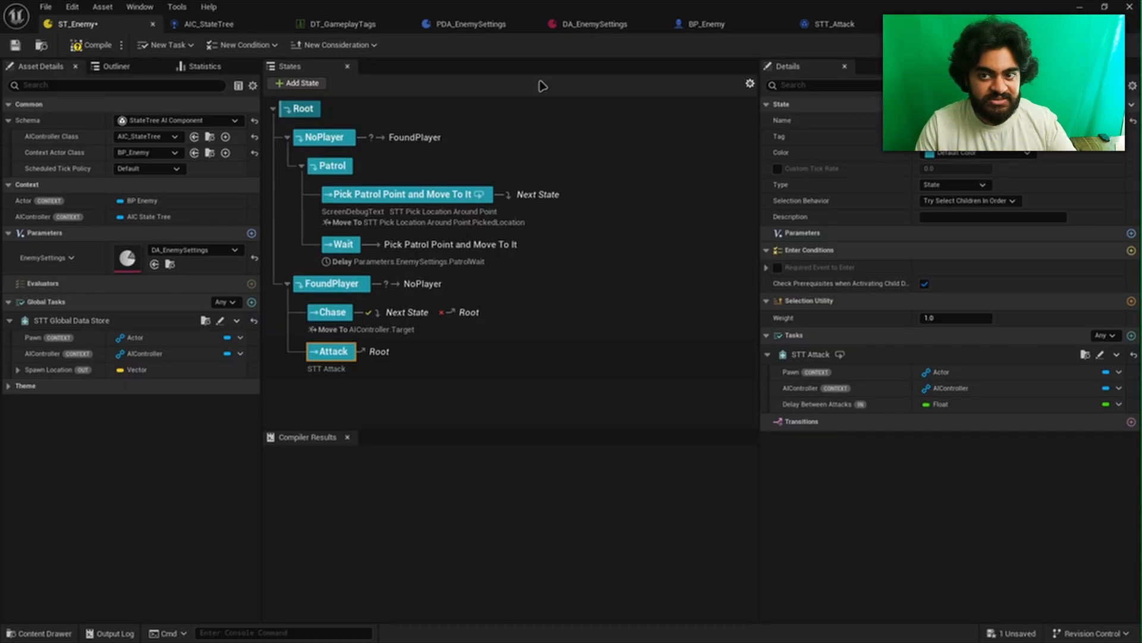
Add a Float variable DelayBetweenAttacks in seconds to PDA_EnemySettings under the Attack category, and save
click(470, 24)
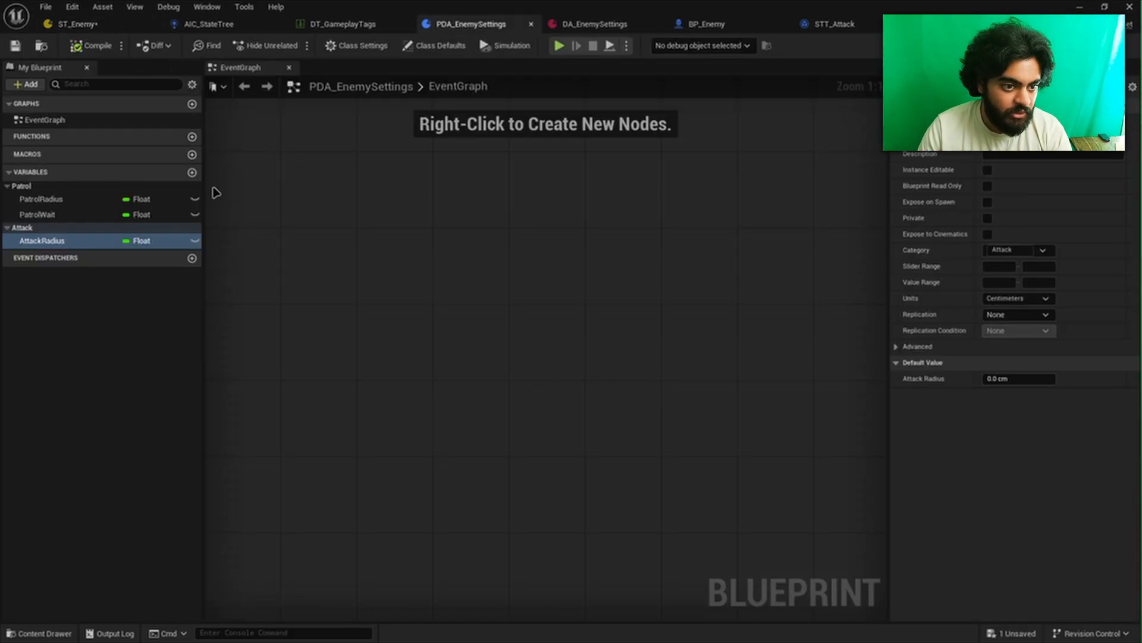
click(192, 173)
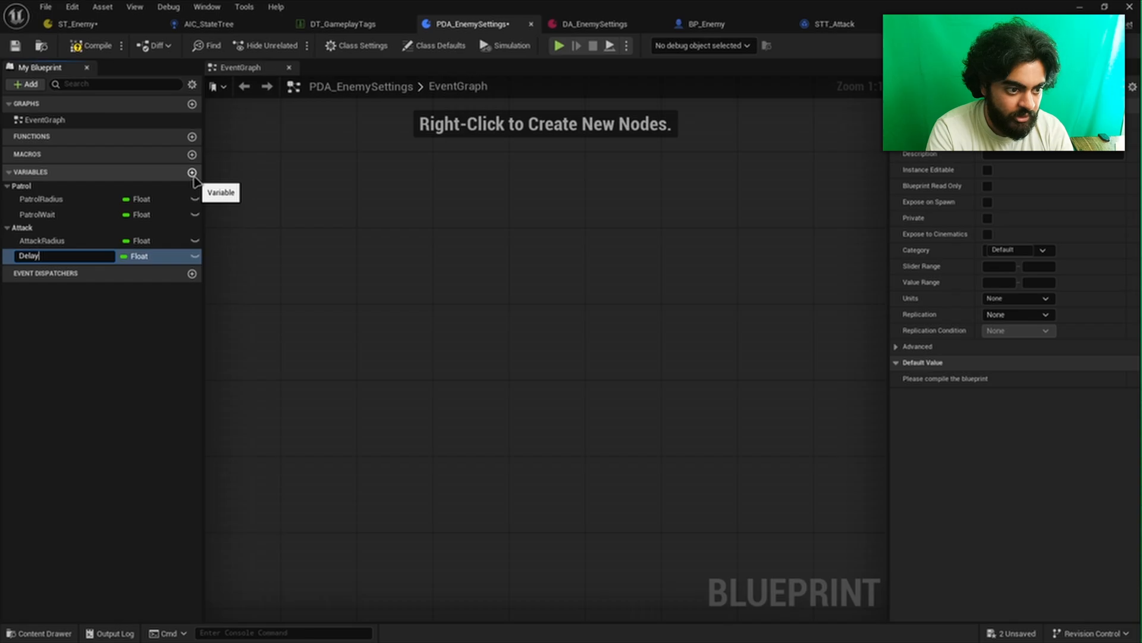
text(DelayBetweenAttacks)
key(Return)
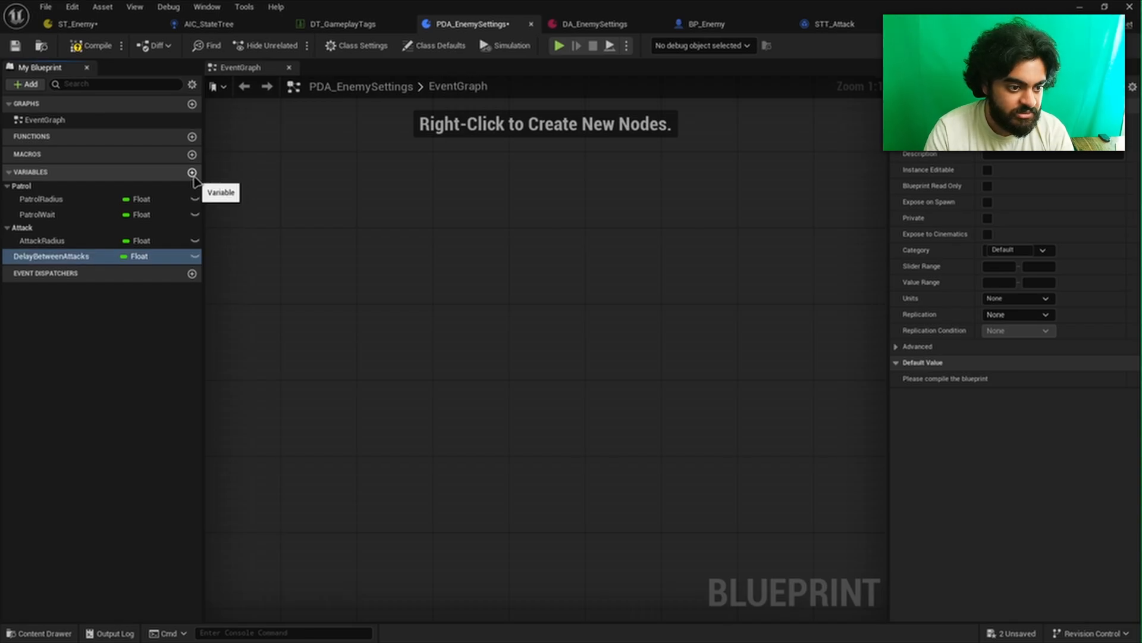
key(ctrl+s)
Set Delay Between Attacks to 3.0 s in DA_EnemySettings and save it
click(595, 23)
click(517, 185)
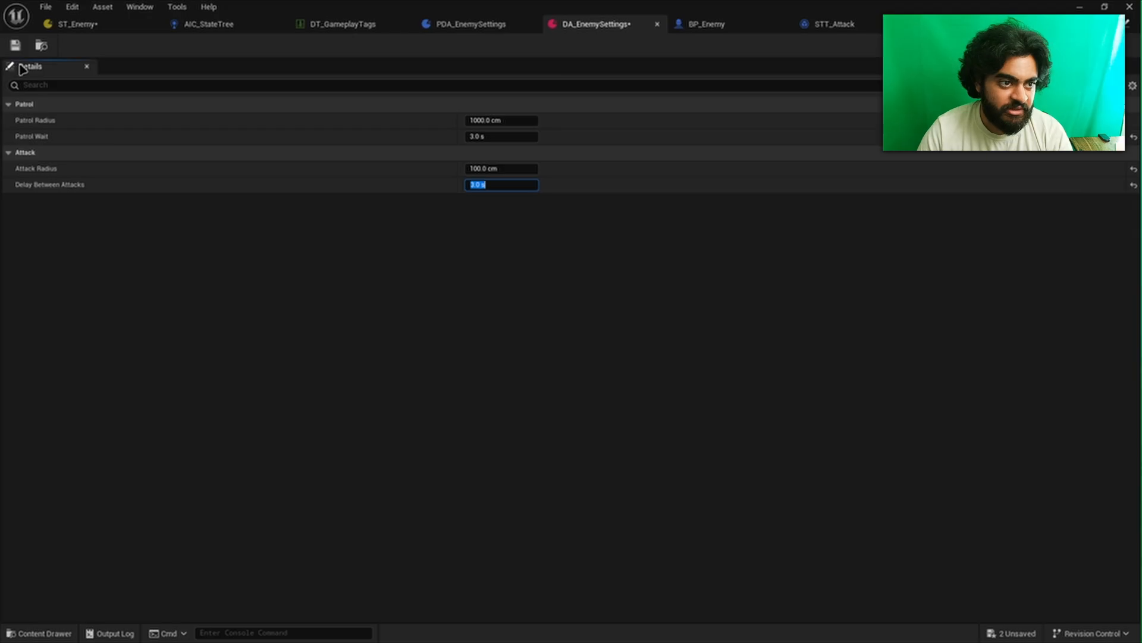
key(ctrl+s)
Bind the STT Attack task's Delay Between Attacks in ST_Enemy to the EnemySettings parameter's DelayBetweenAttacks, and save
click(78, 24)
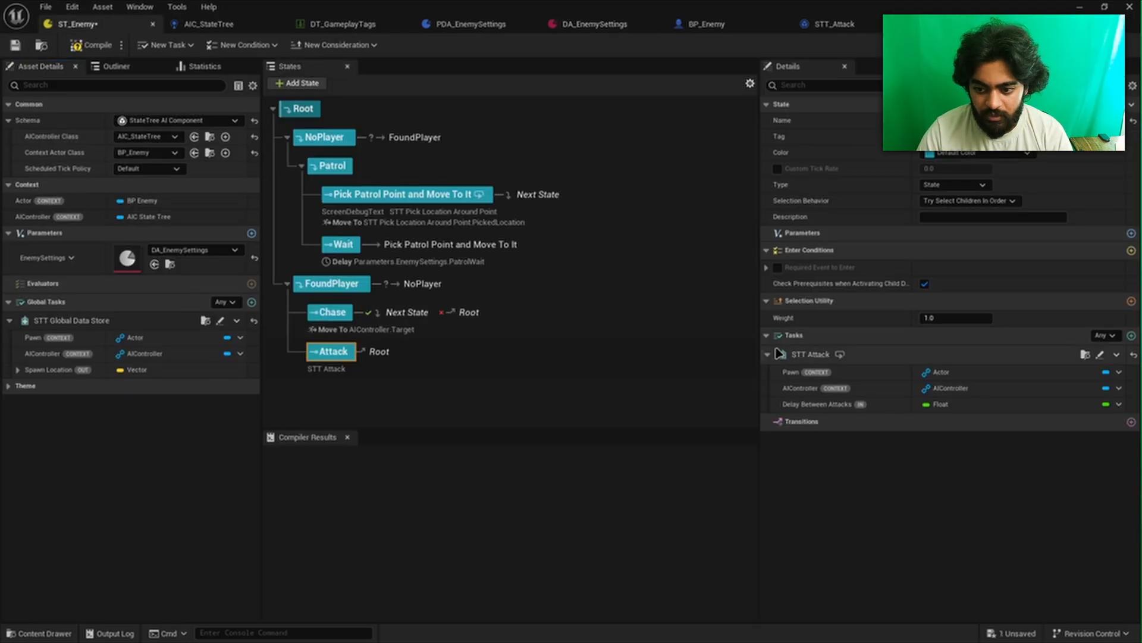
click(1119, 404)
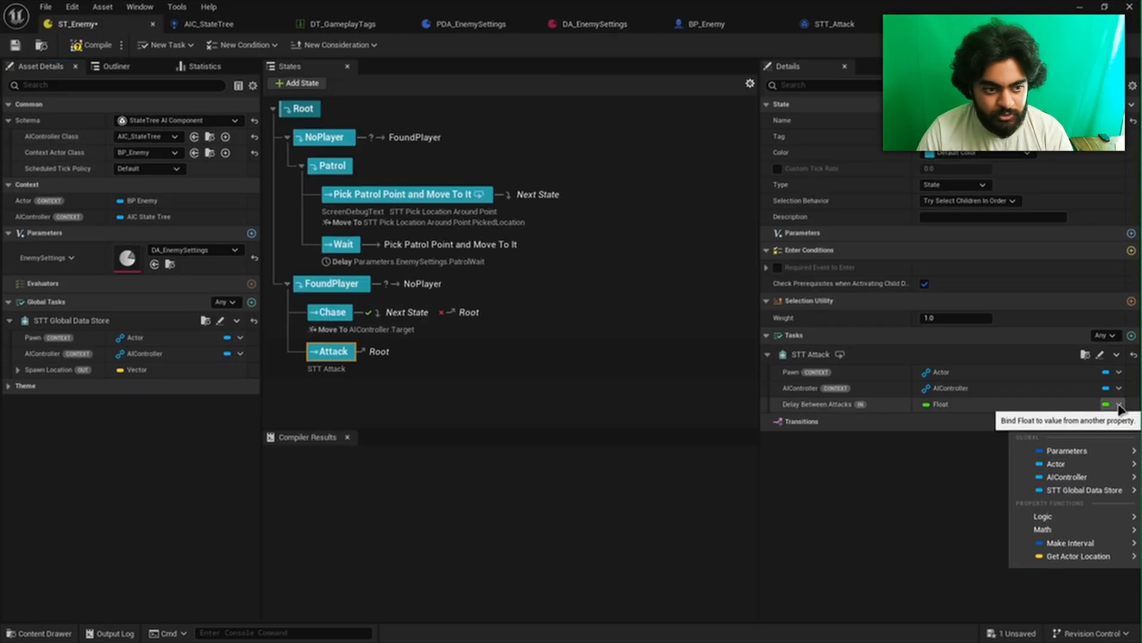
mouse_move(1093, 452)
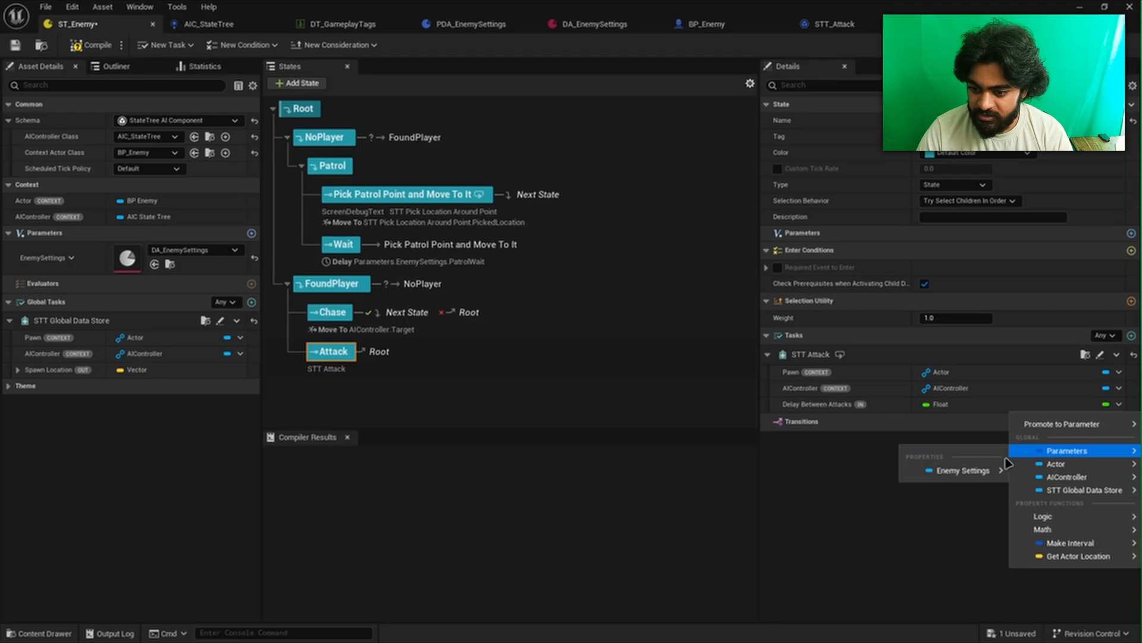
mouse_move(992, 474)
click(1071, 529)
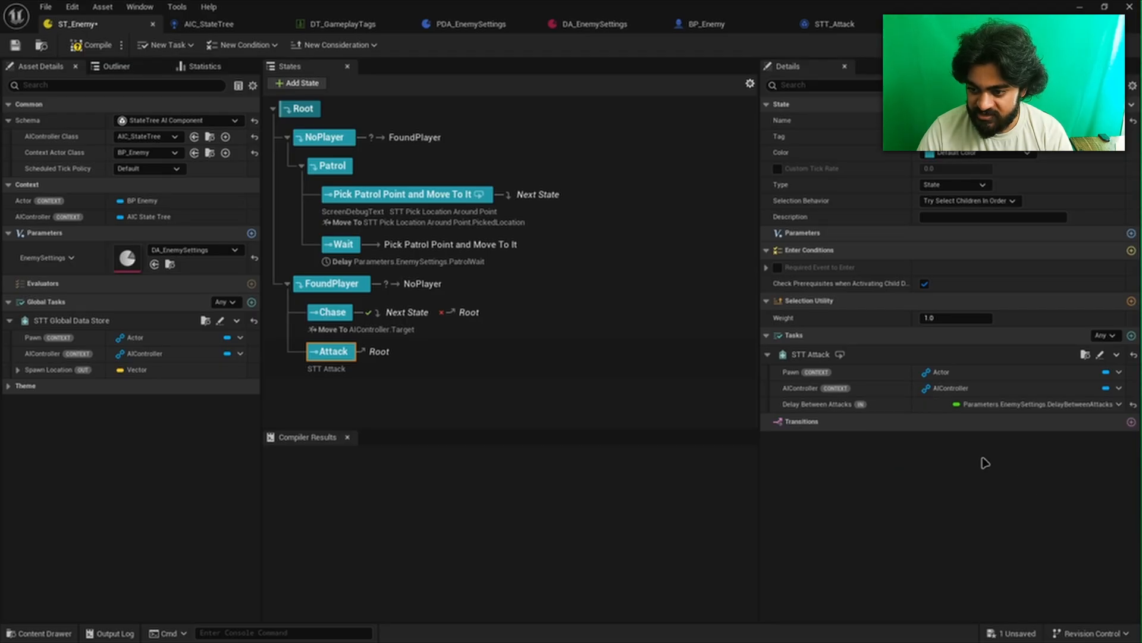
key(ctrl+s)
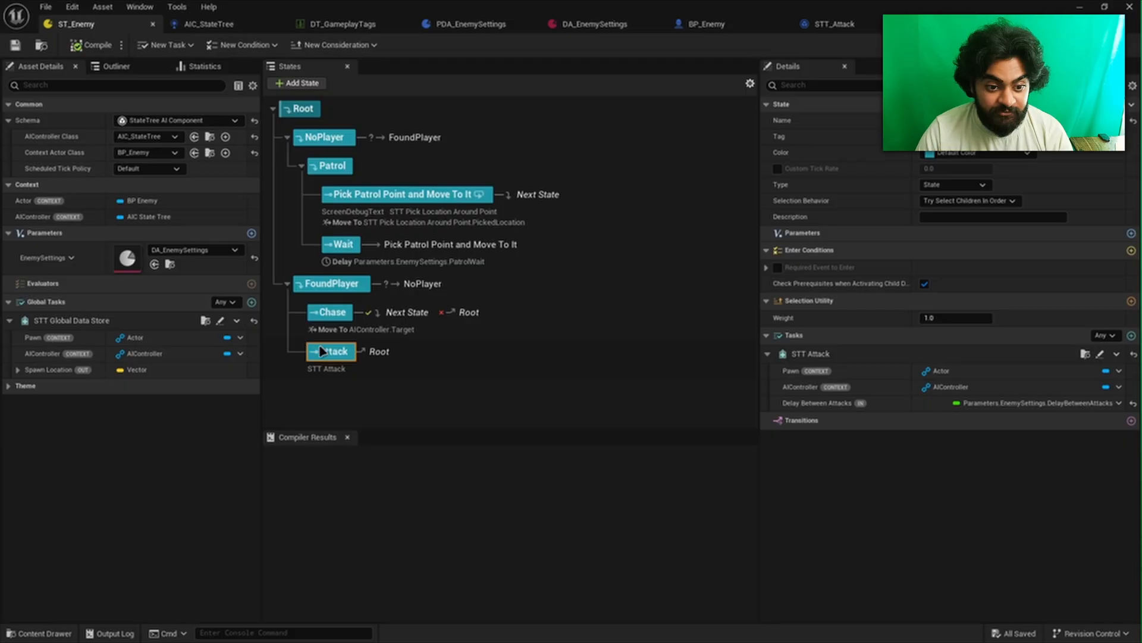
Add an On State Completed transition from the Attack state to Chase, and compile ST_Enemy
click(332, 314)
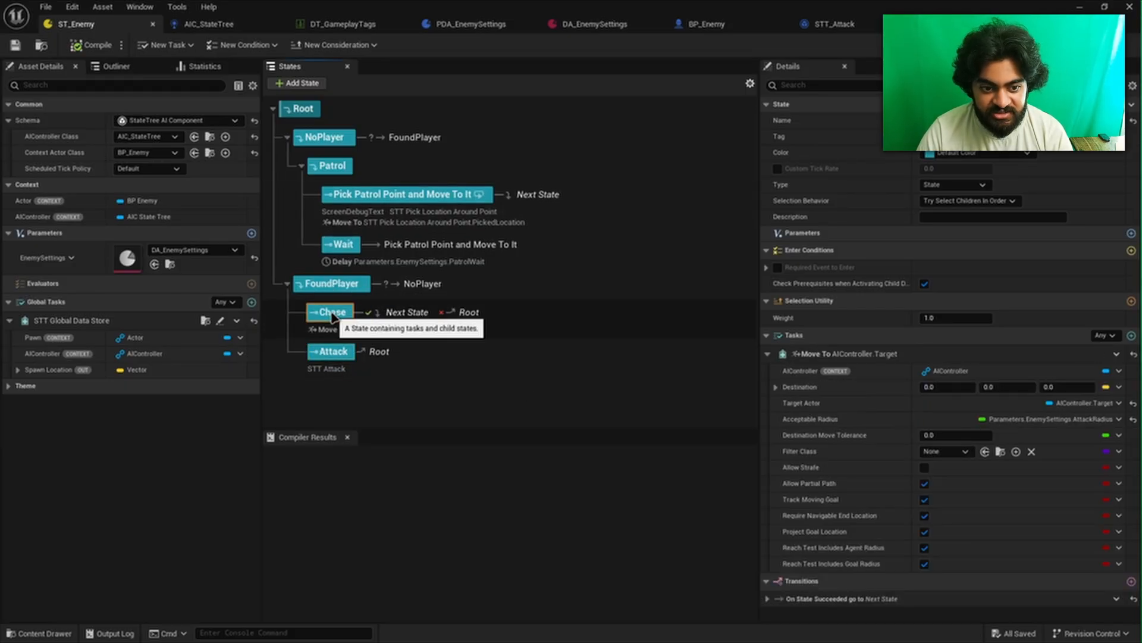
click(330, 355)
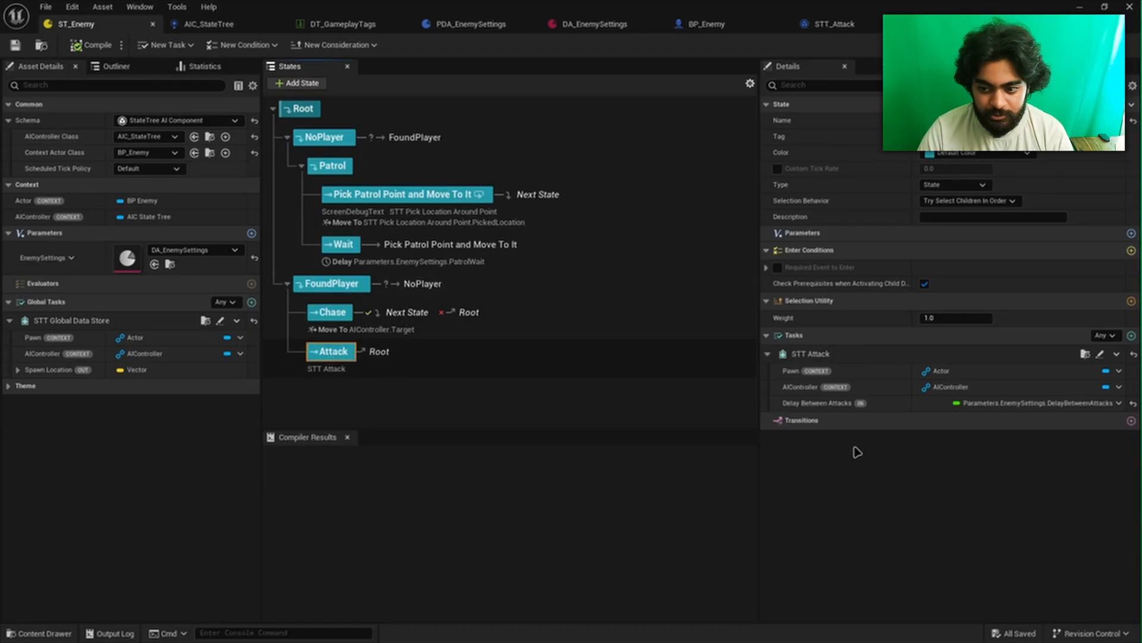
click(1130, 421)
click(964, 469)
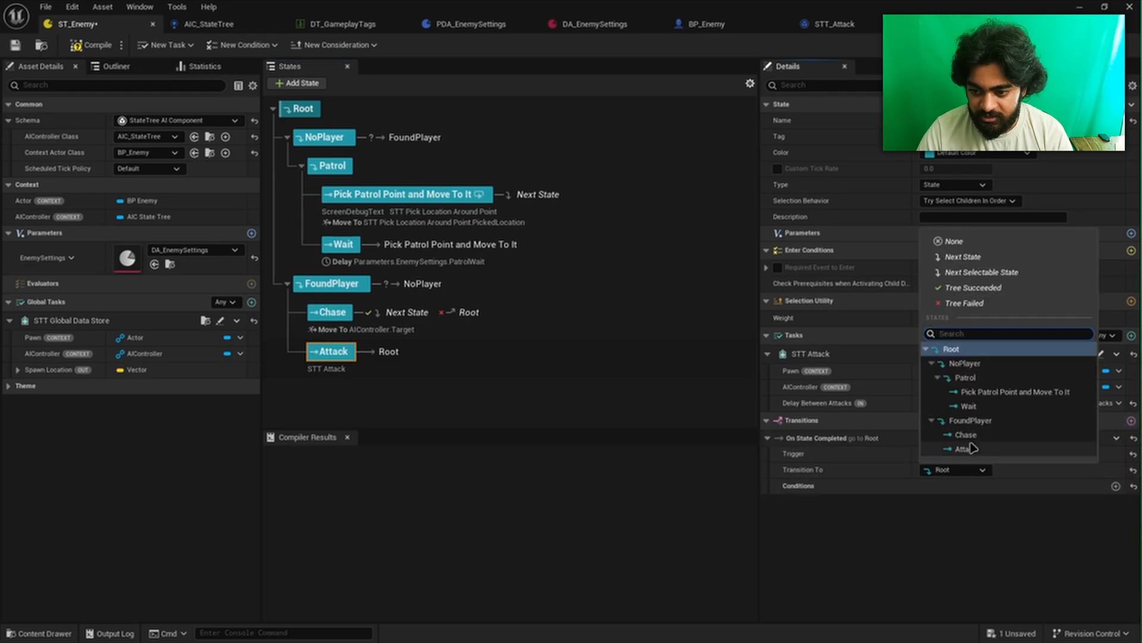
click(970, 435)
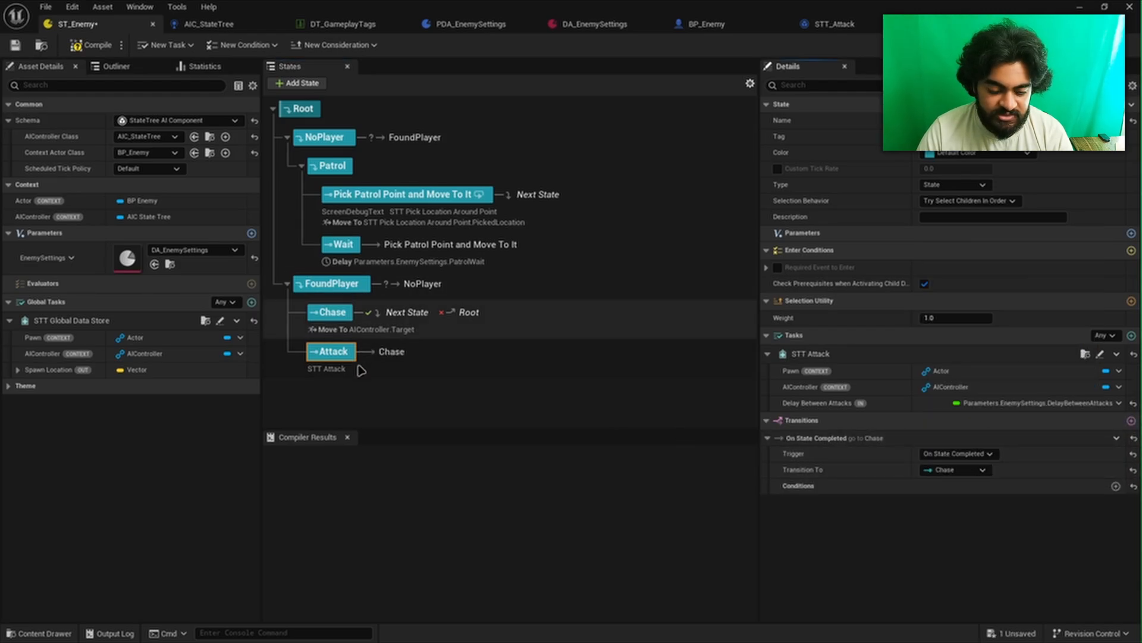
click(94, 46)
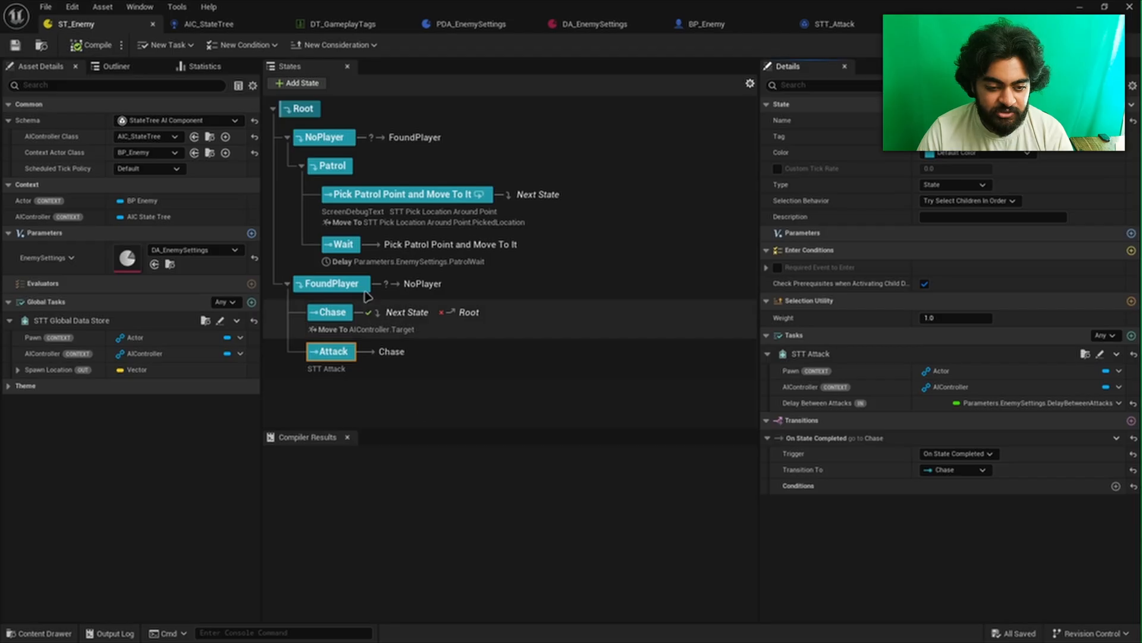
Add ScreenDebugText tasks to the Chase and Attack states, and save ST_Enemy
click(330, 286)
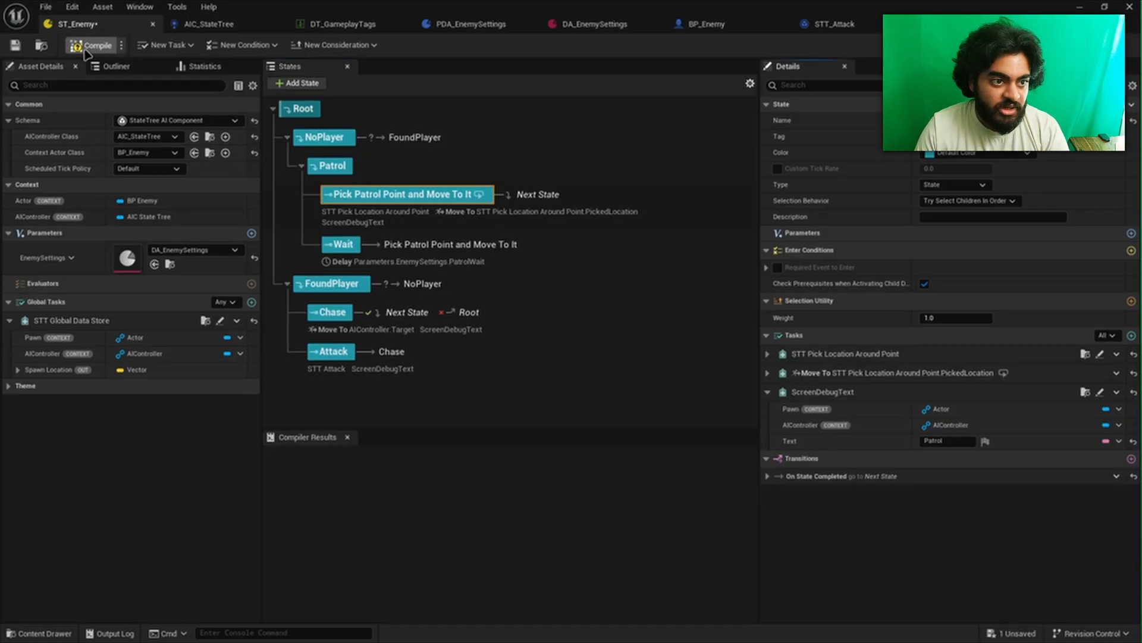
click(15, 44)
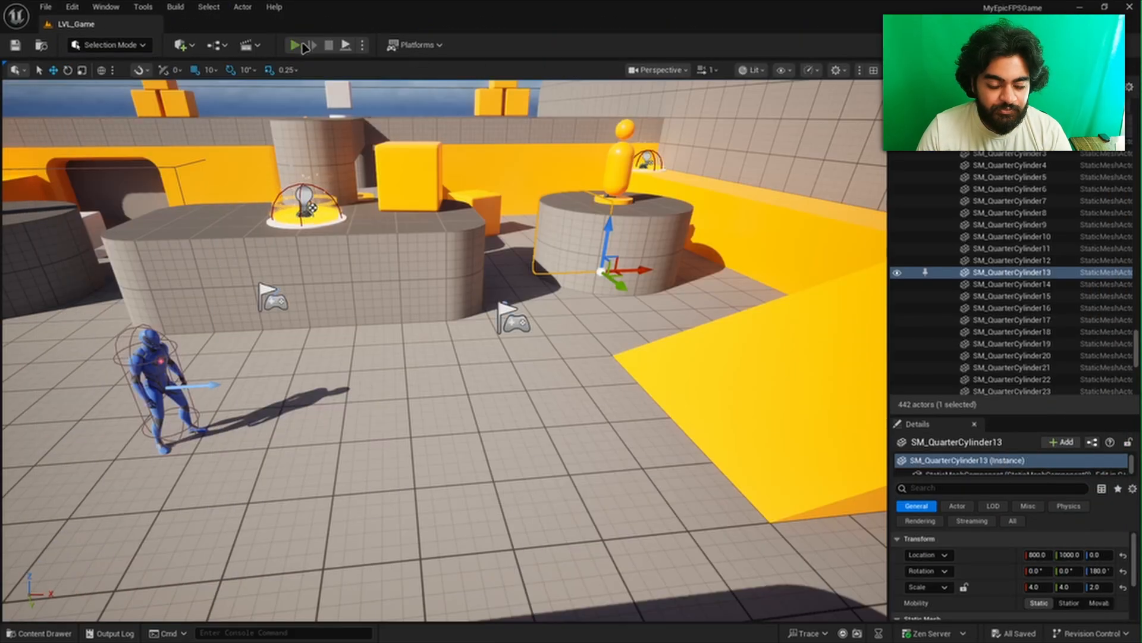
Play-test LVL_Game, moving in and out of the enemy's sight to check its patrol, chase and attack behaviour, and stop the session
click(295, 44)
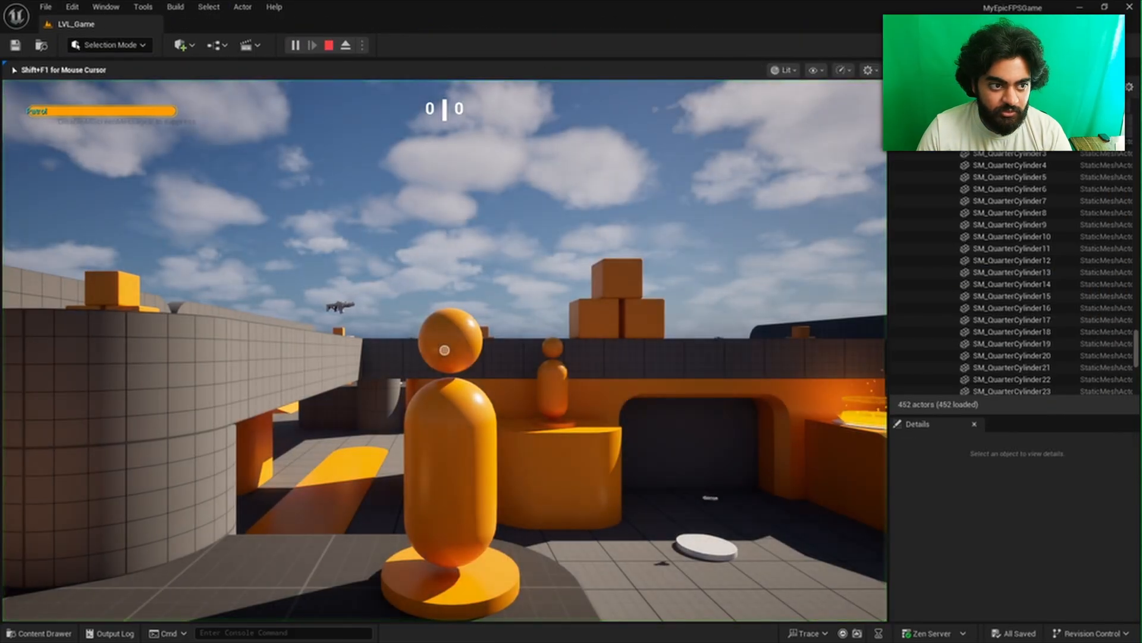
key(w)
key(a)
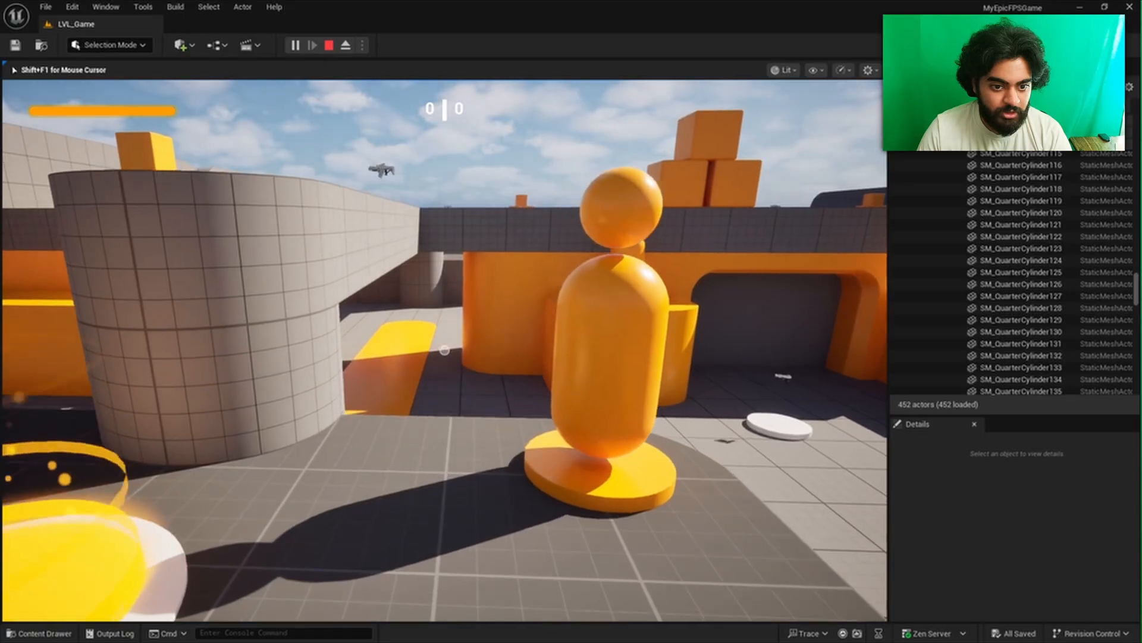
key(w)
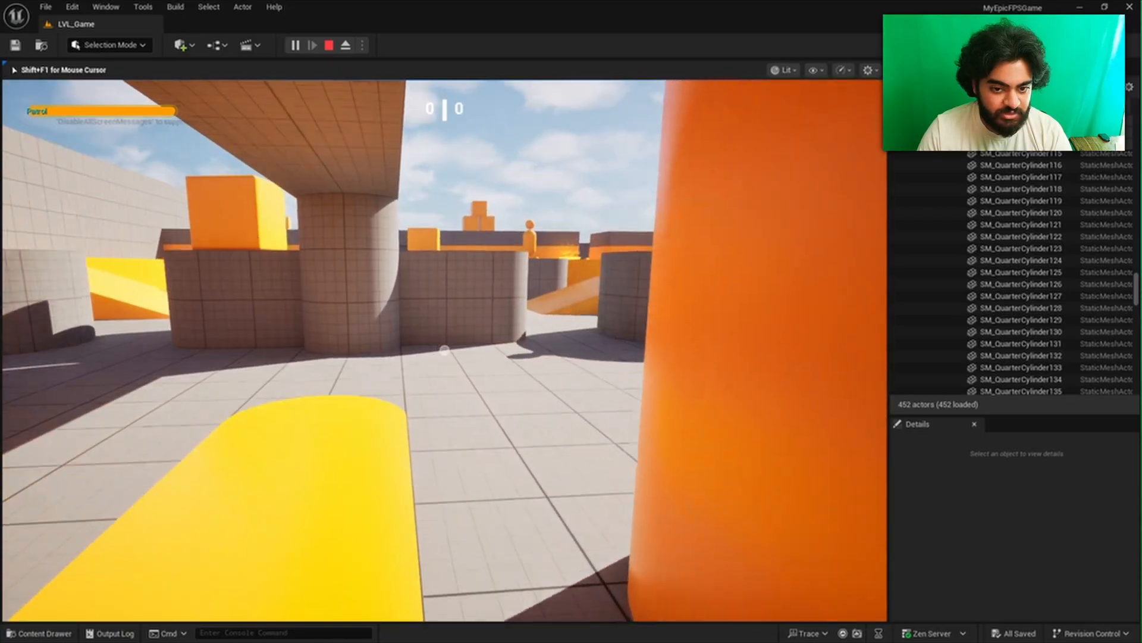
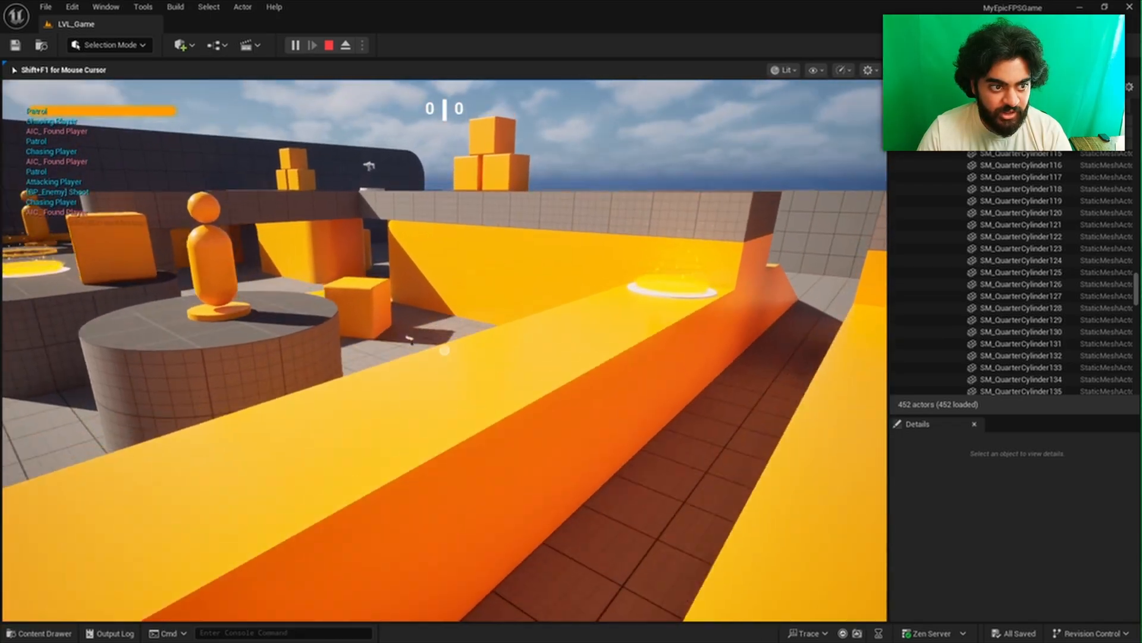
key(w)
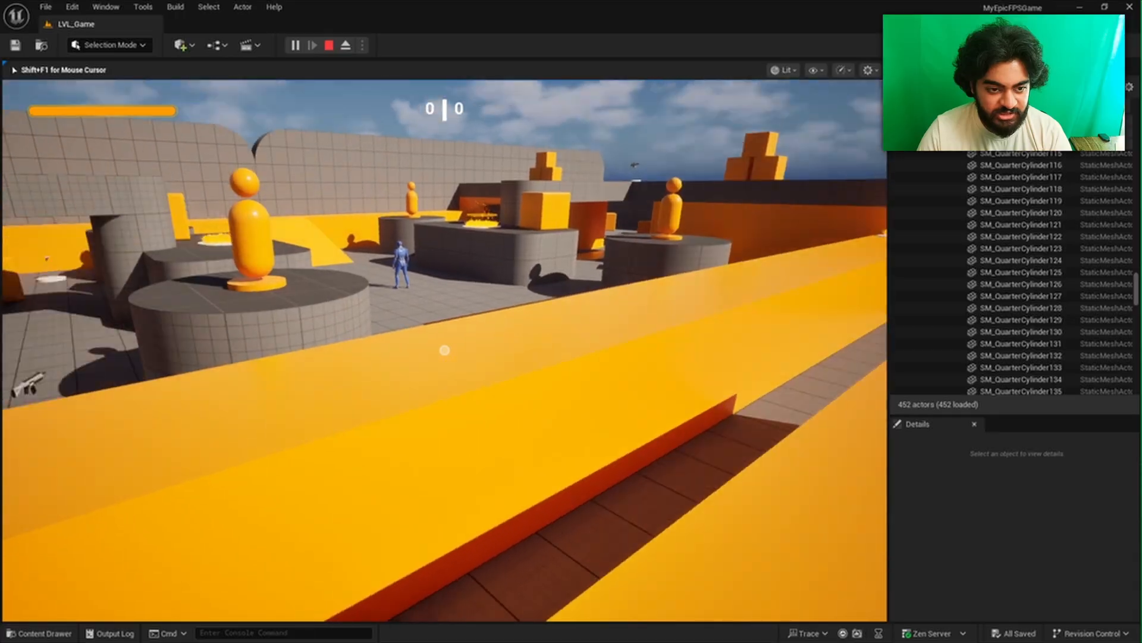
key(w)
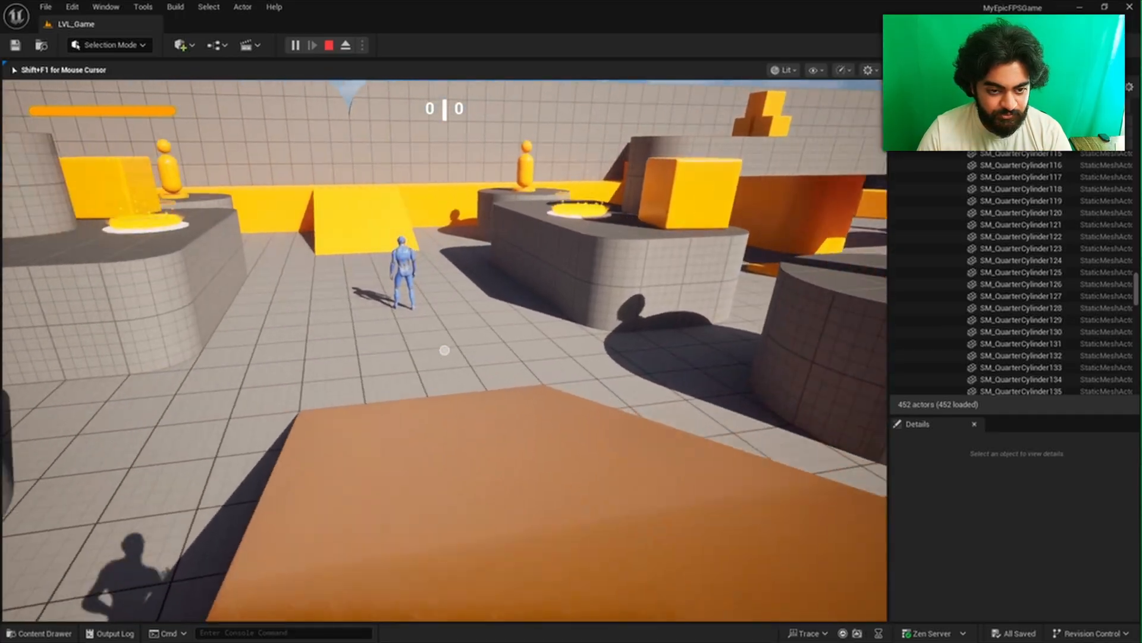
key(w)
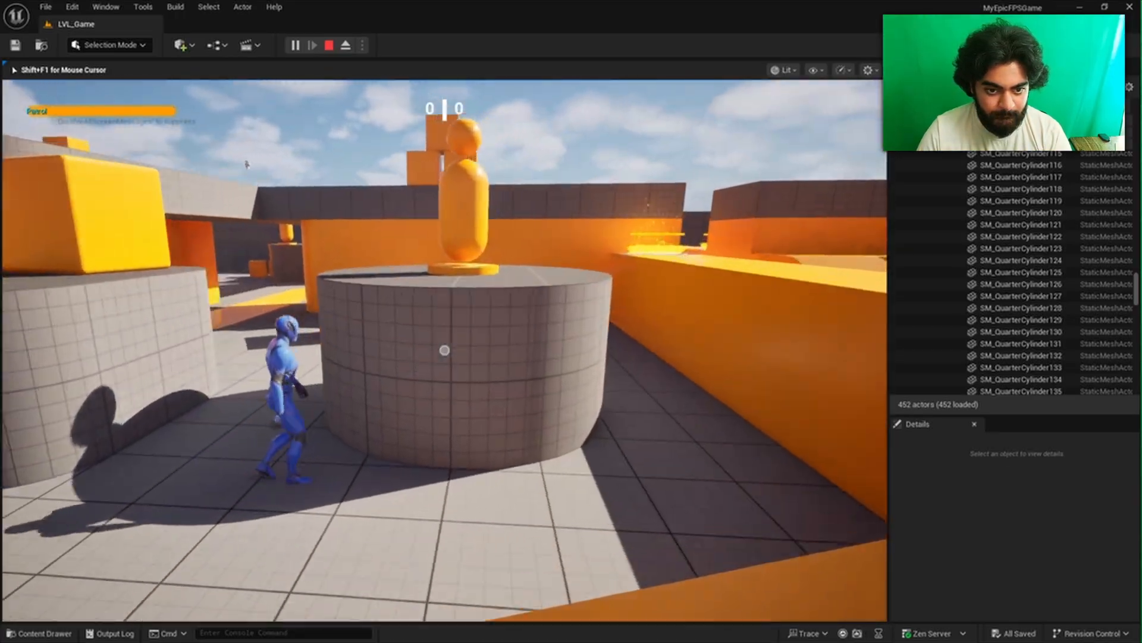
key(w)
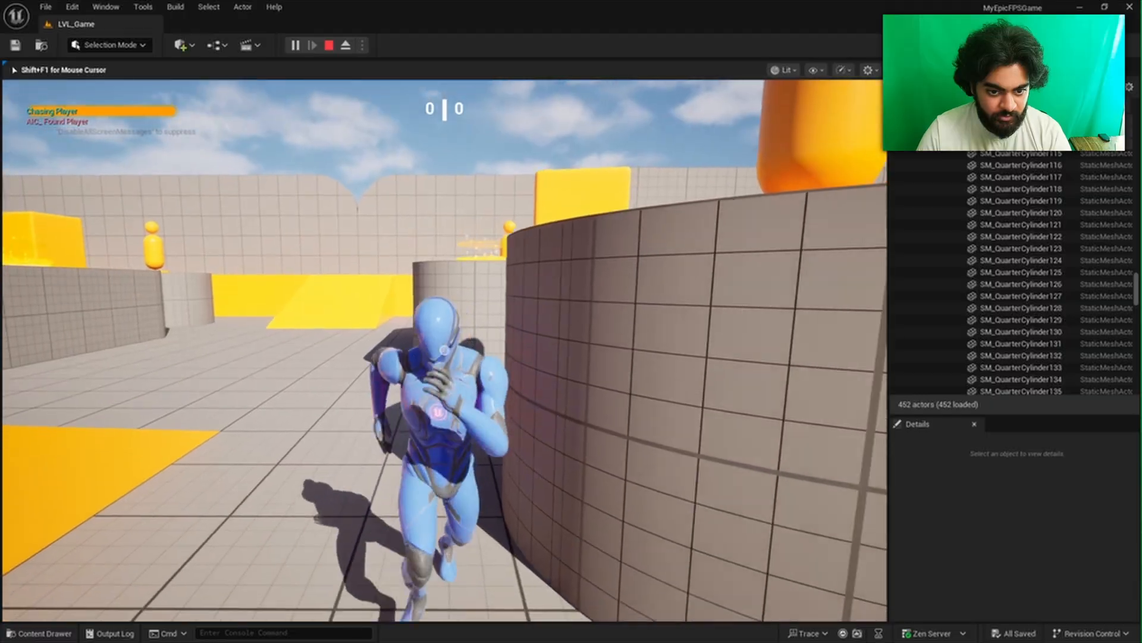
key(w)
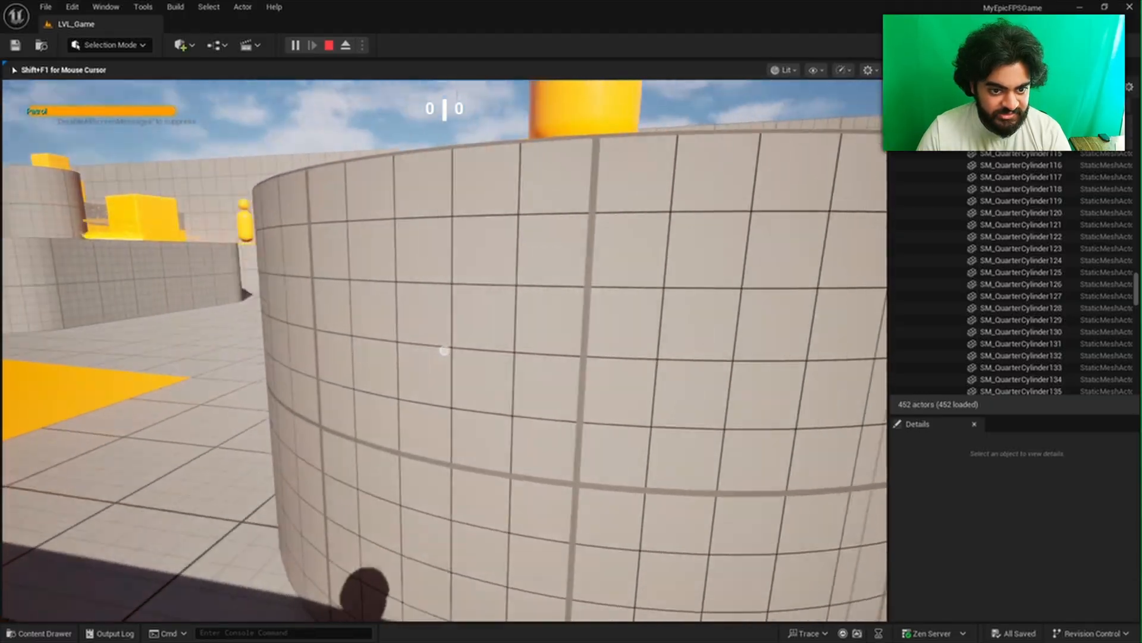
key(w)
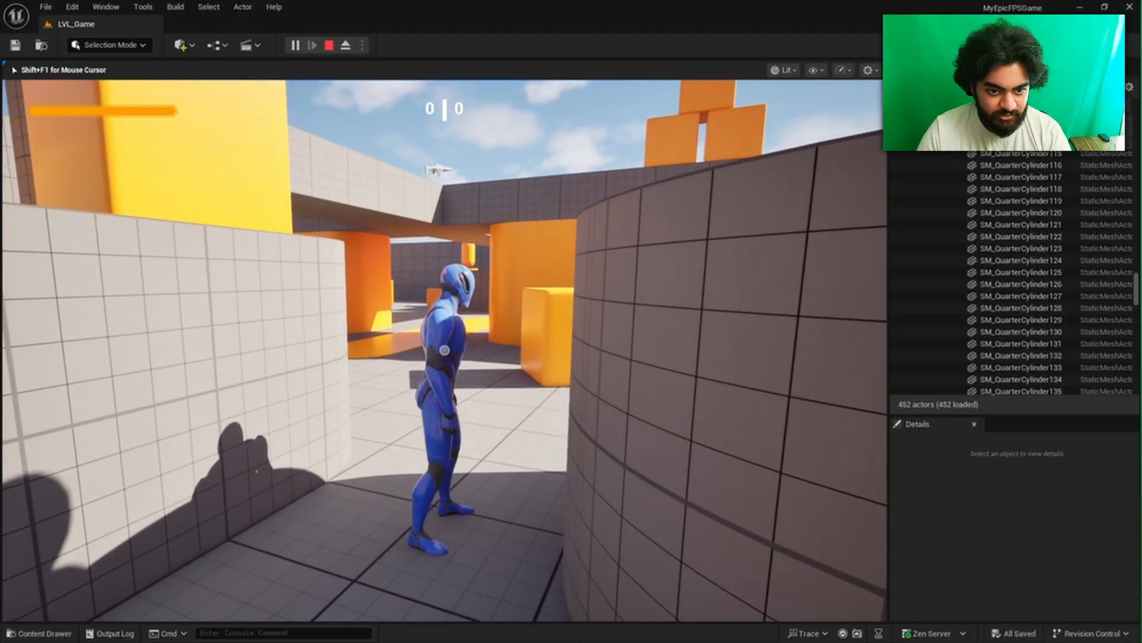
key(w)
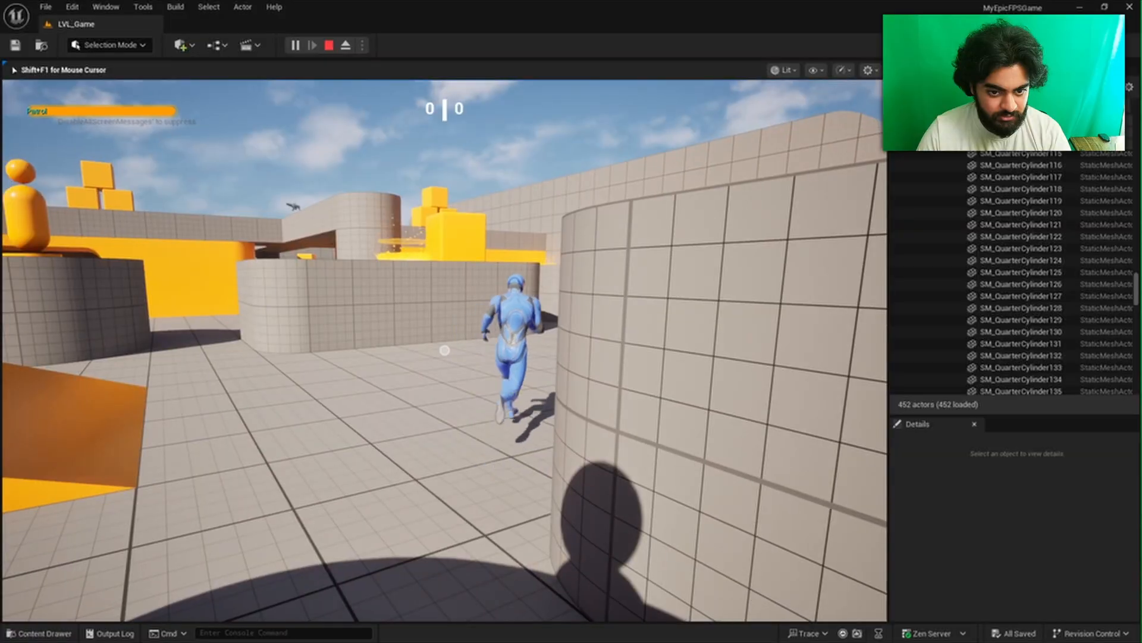
key(w)
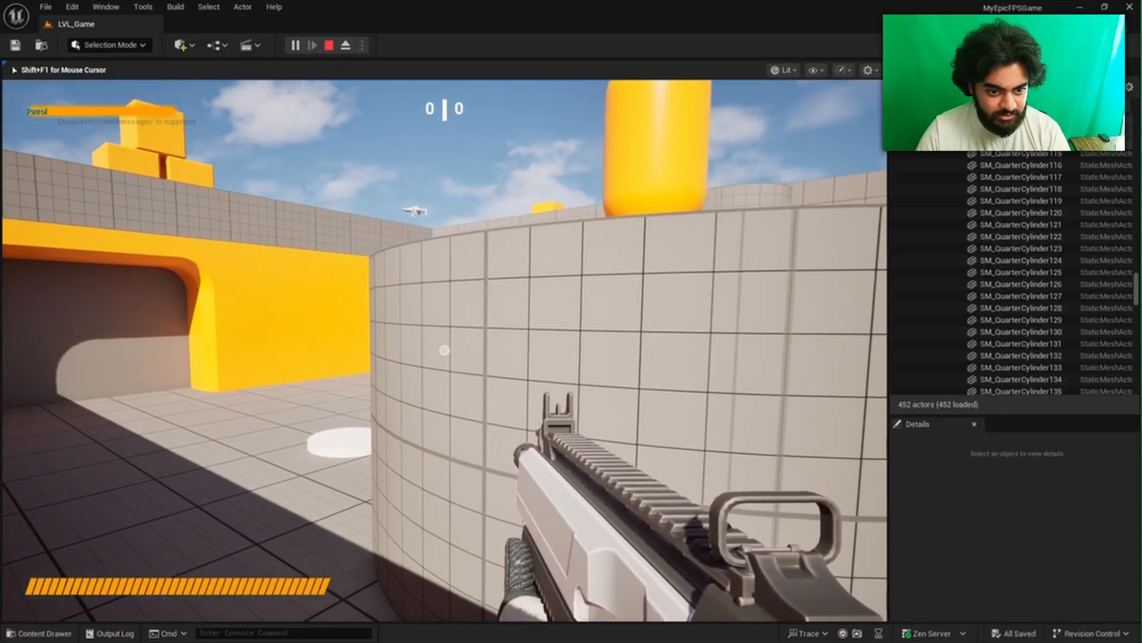
key(w)
key(a)
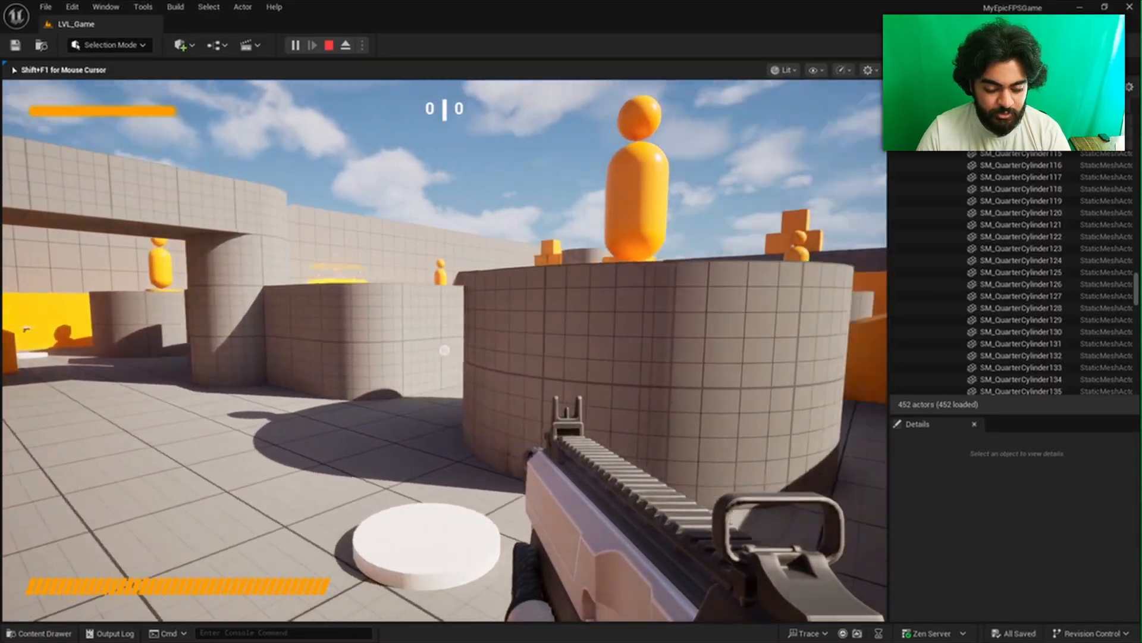
key(w)
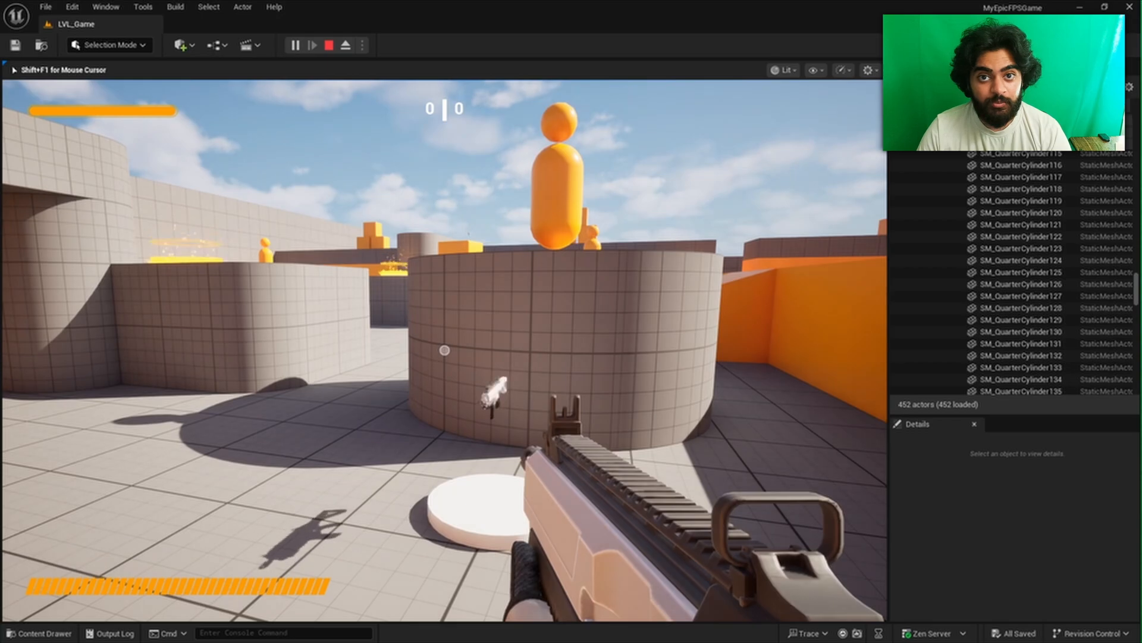
key(Escape)
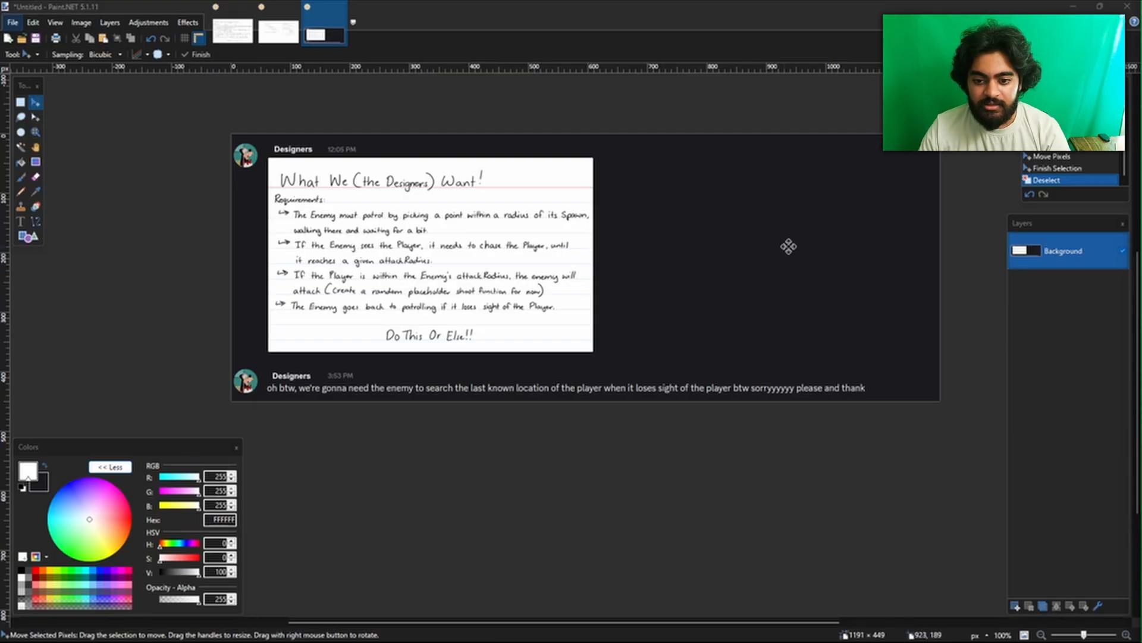
Leave the designers' requirements image, return to Unreal Editor and open the AIC_StateTree blueprint
click(1073, 7)
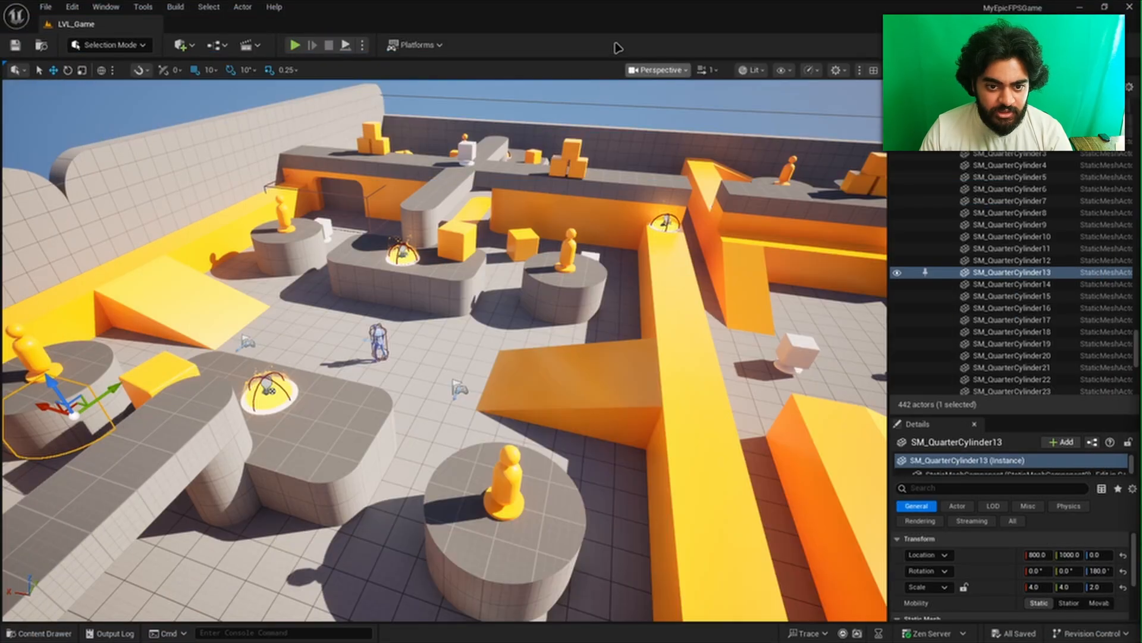
key(ctrl+space)
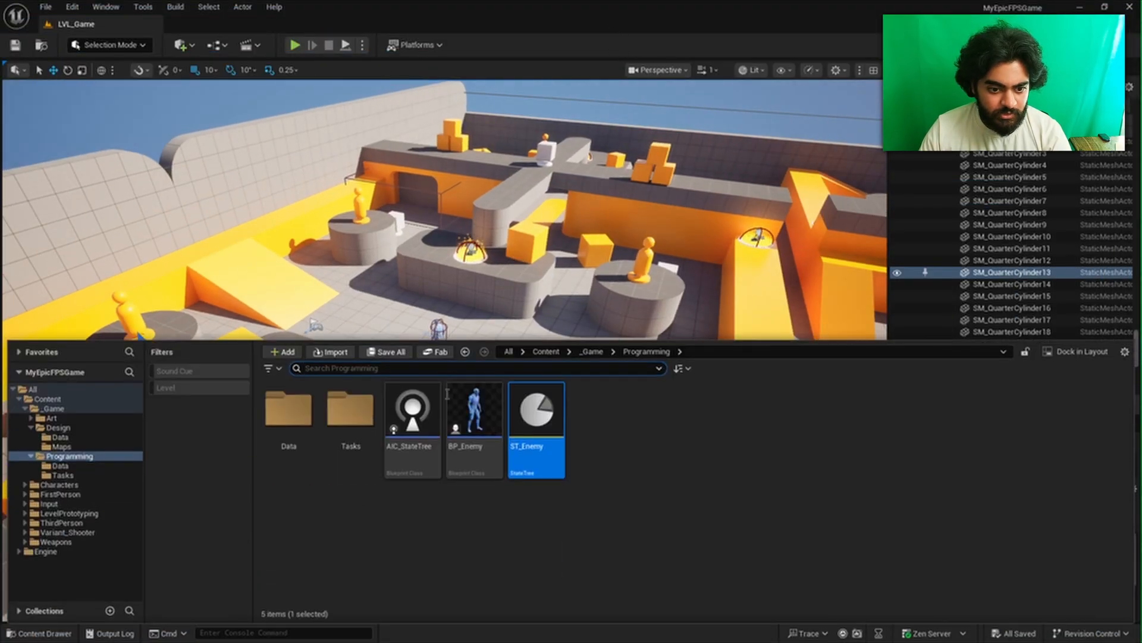
double_click(421, 426)
Examine the found-player and lost-player branches of the AIC_StateTree event graph, including the Set Target and Send State Tree Event nodes
right_drag(233, 482, 346, 363)
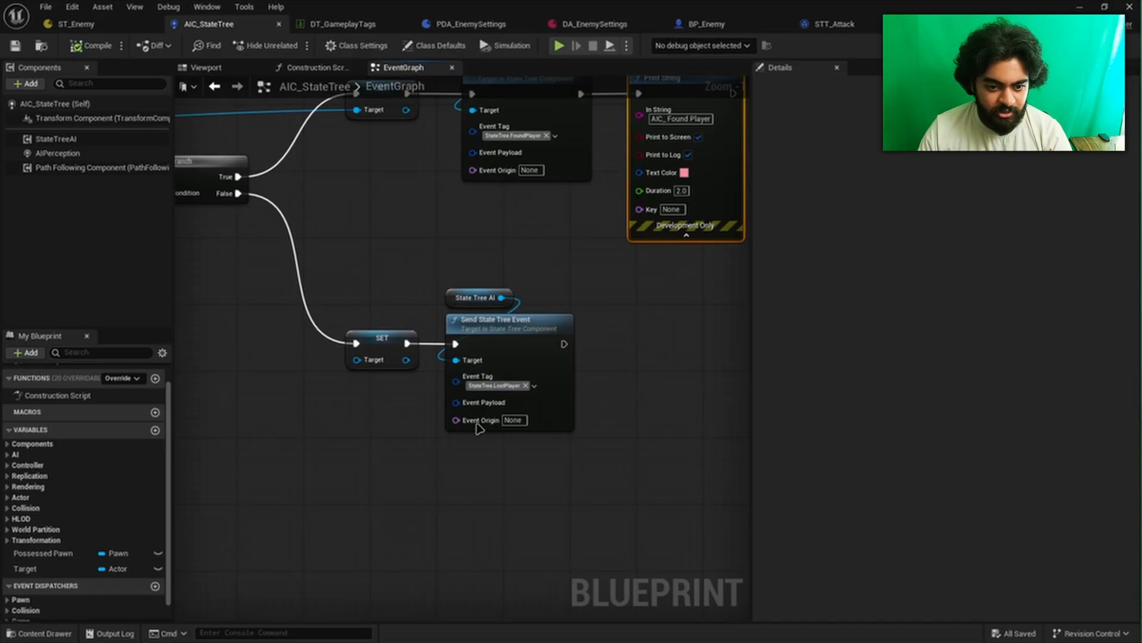
drag(351, 276, 388, 394)
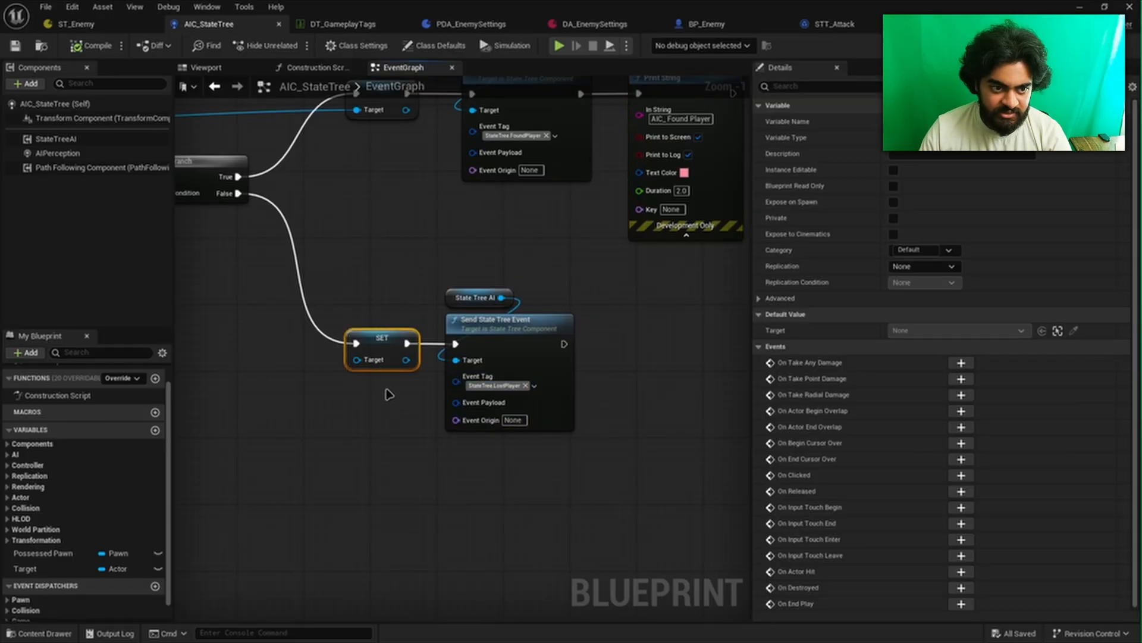
click(377, 267)
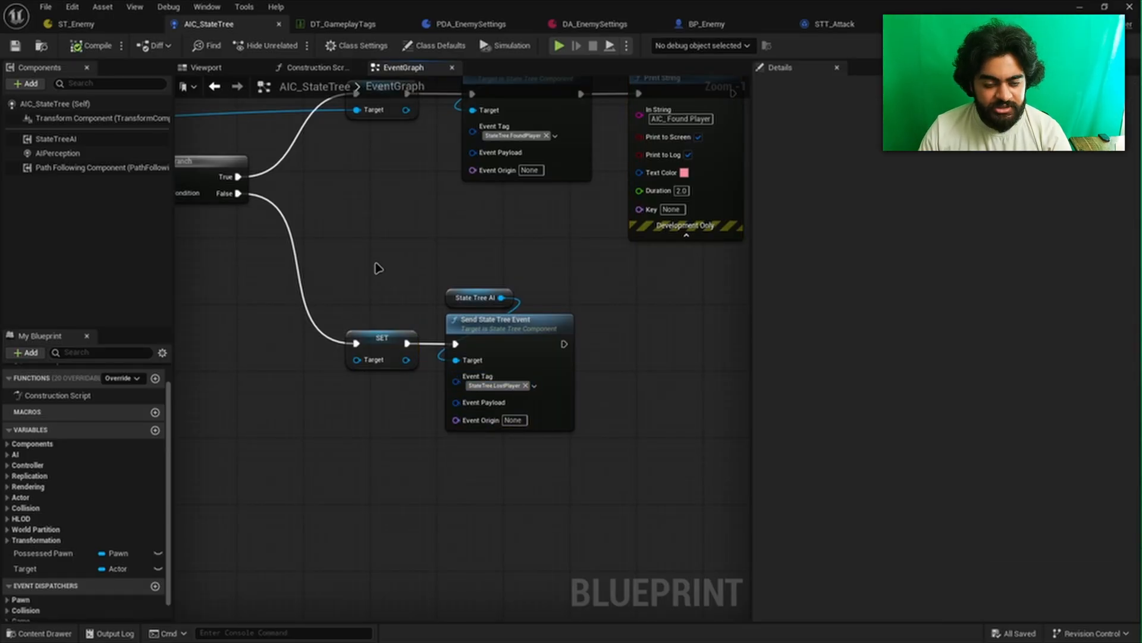
scroll(514, 411, up, 1)
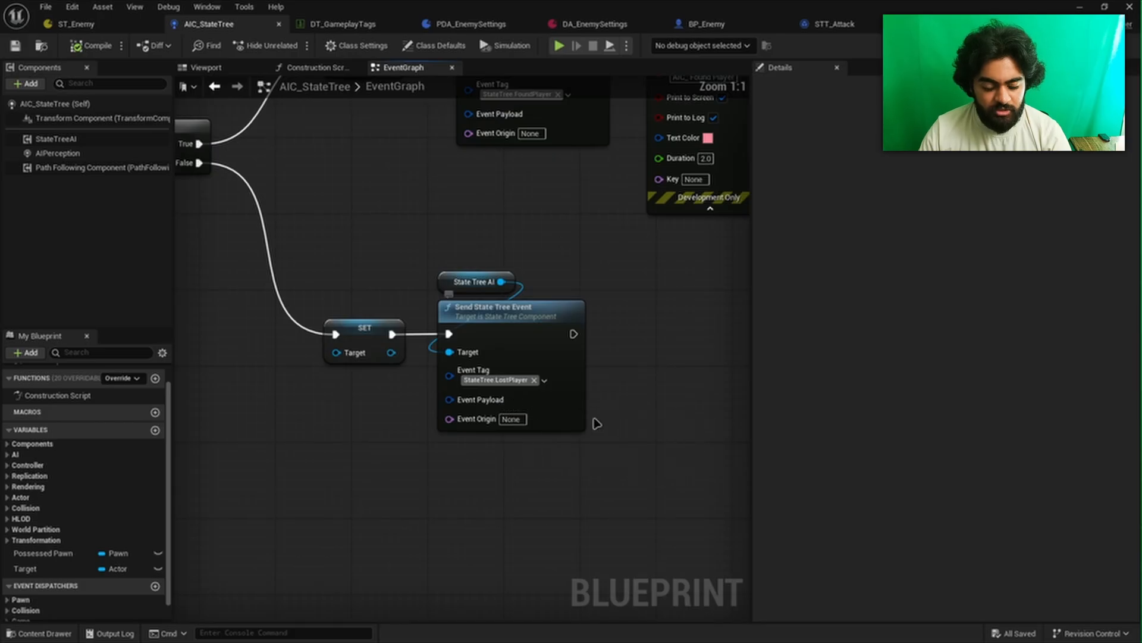
right_drag(376, 379, 388, 385)
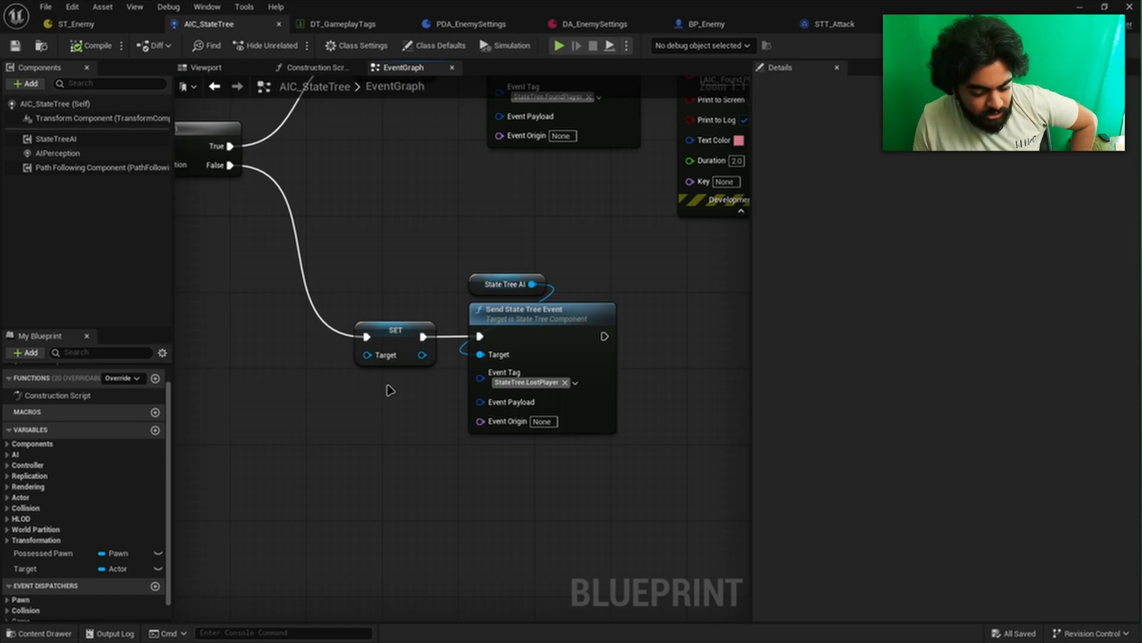
right_drag(288, 303, 562, 350)
scroll(436, 366, down, 2)
mouse_move(436, 366)
right_down()
mouse_move(661, 372)
mouse_move(192, 315)
right_up()
right_drag(735, 324, 482, 296)
right_drag(621, 287, 569, 294)
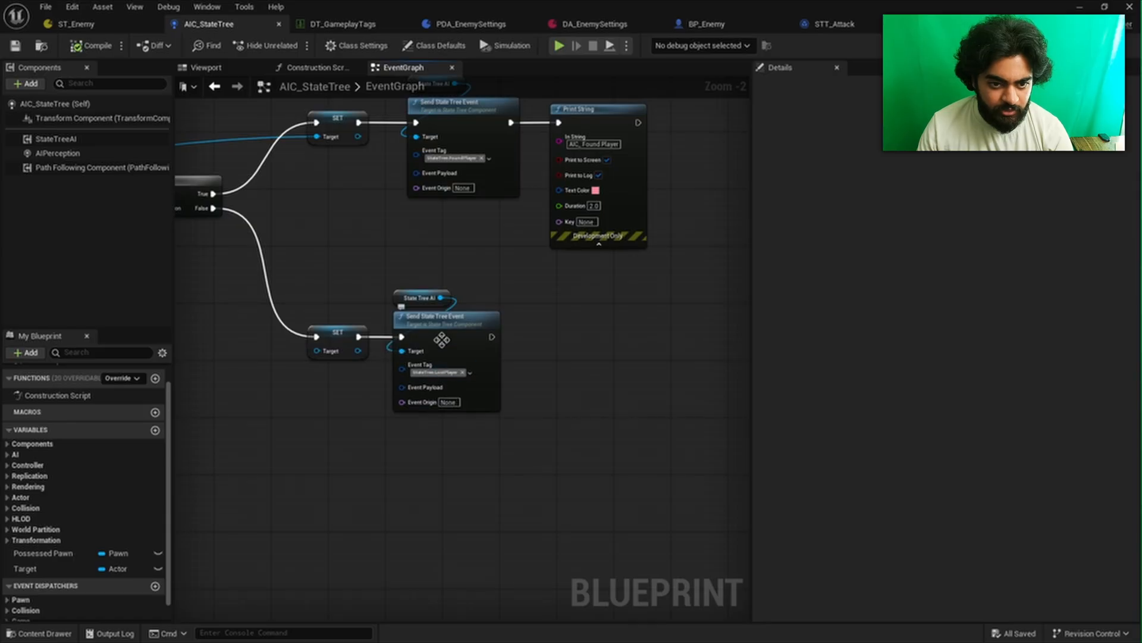
right_drag(486, 300, 487, 330)
scroll(324, 352, down, 3)
Expose the Stimulus Location pin on the Break AIStimulus node in the perception event's logic
right_drag(253, 382, 527, 359)
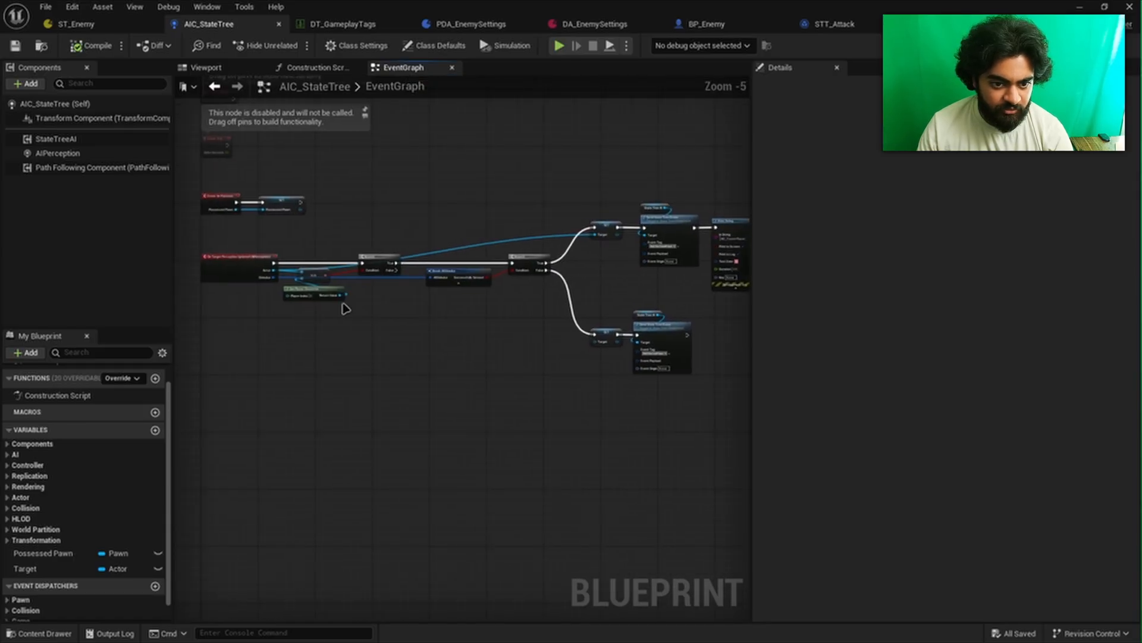
scroll(346, 308, up, 2)
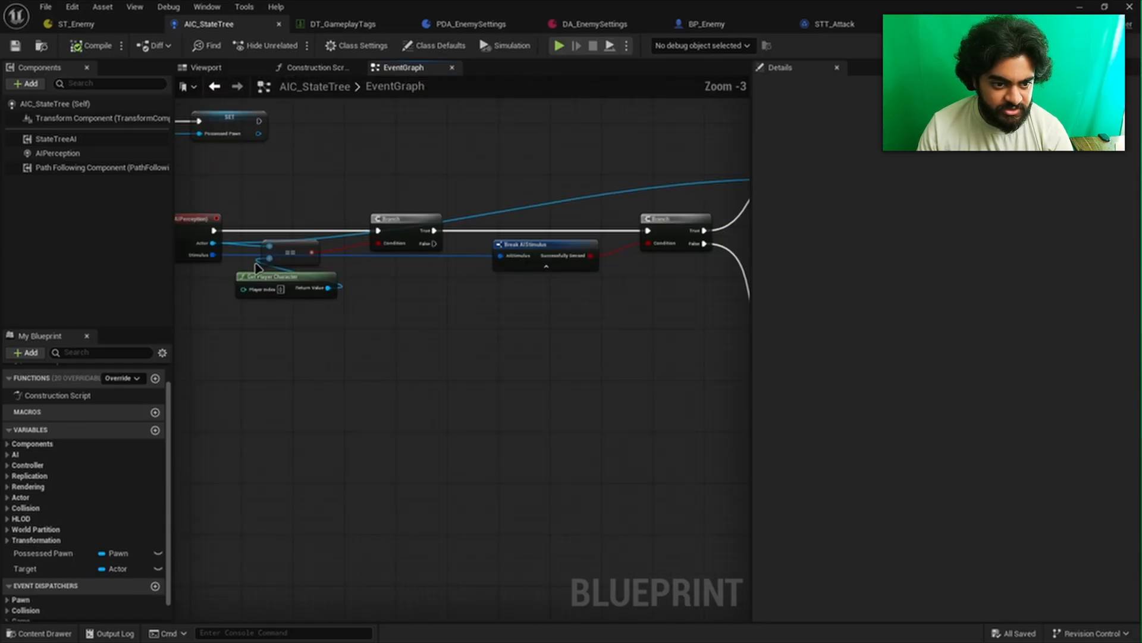
click(539, 269)
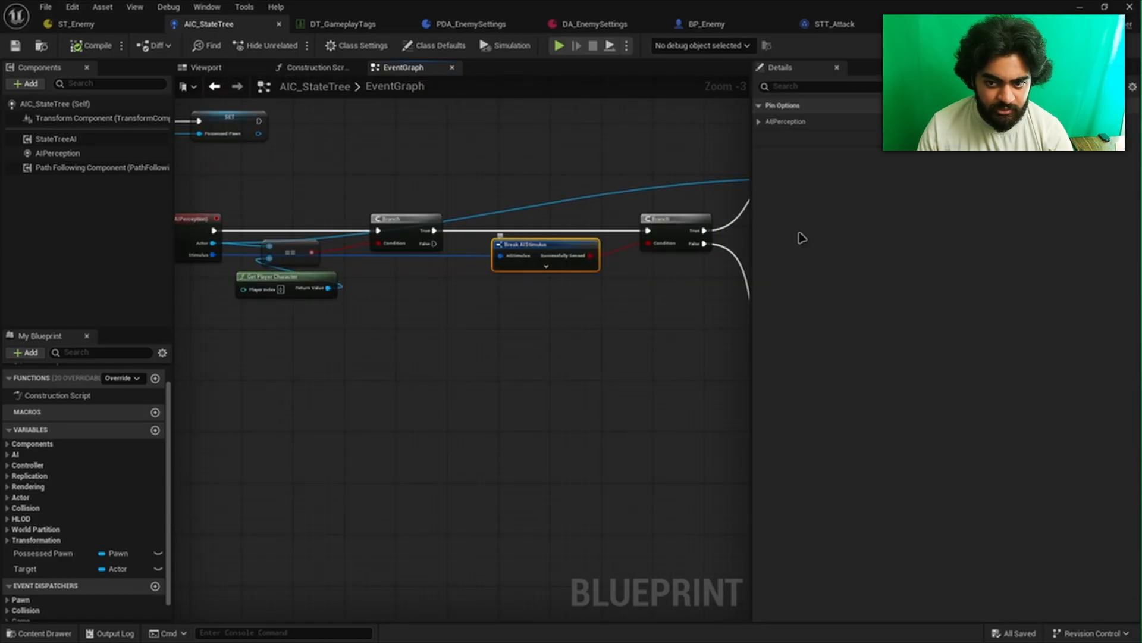
click(761, 122)
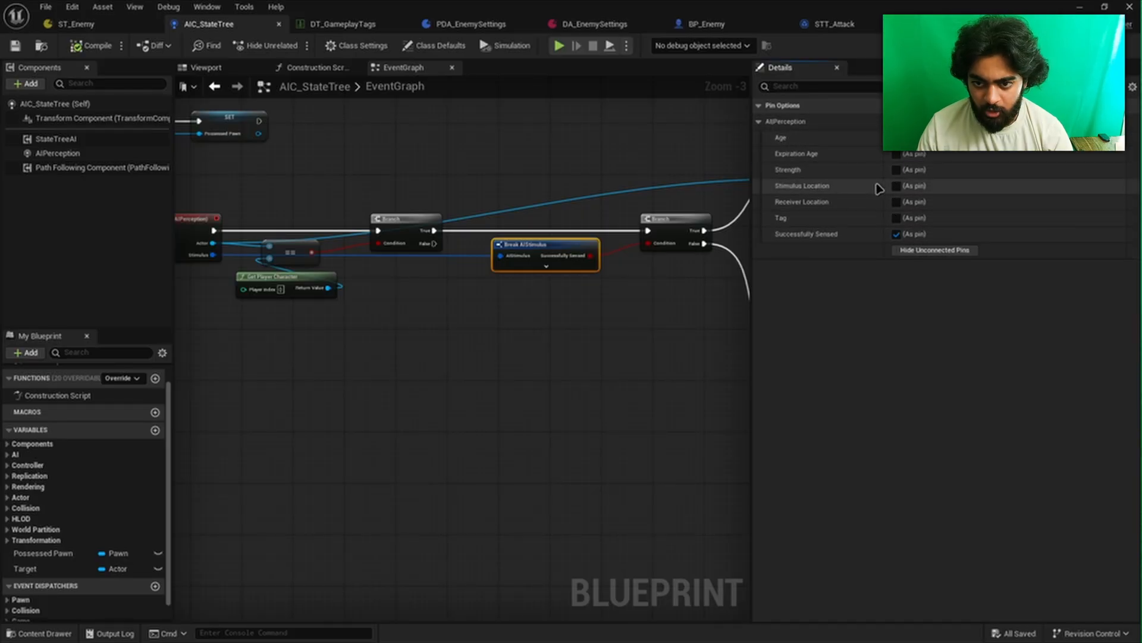
click(896, 186)
right_drag(684, 329, 405, 310)
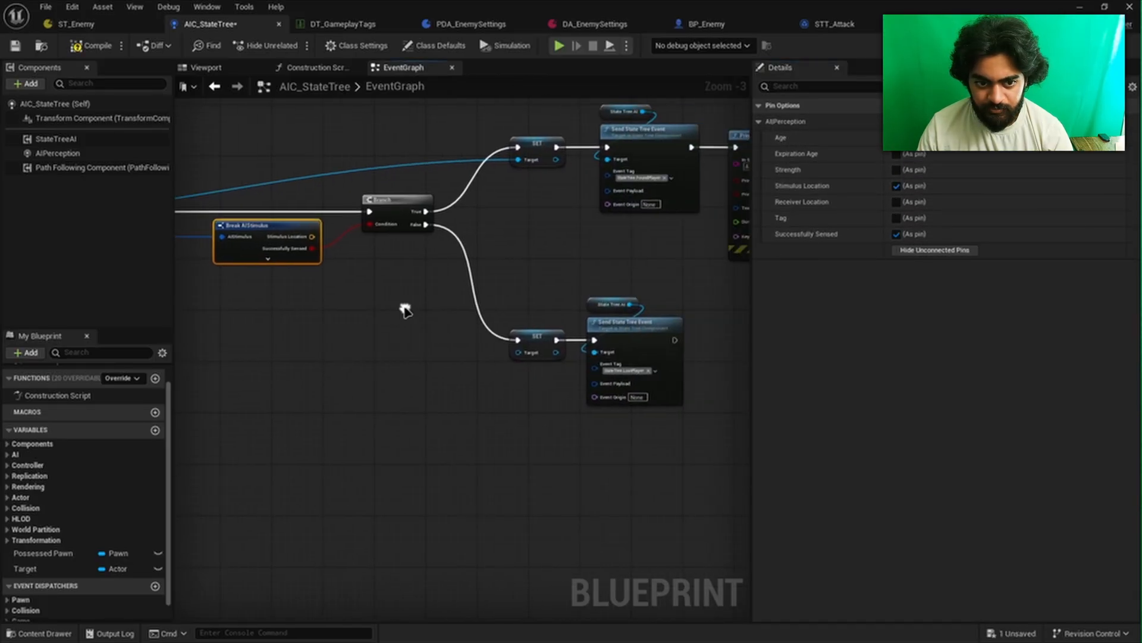
Promote the Break AIStimulus node's Stimulus Location to a variable and execute its Set node after the lost-player Send State Tree Event
right_drag(466, 388, 369, 343)
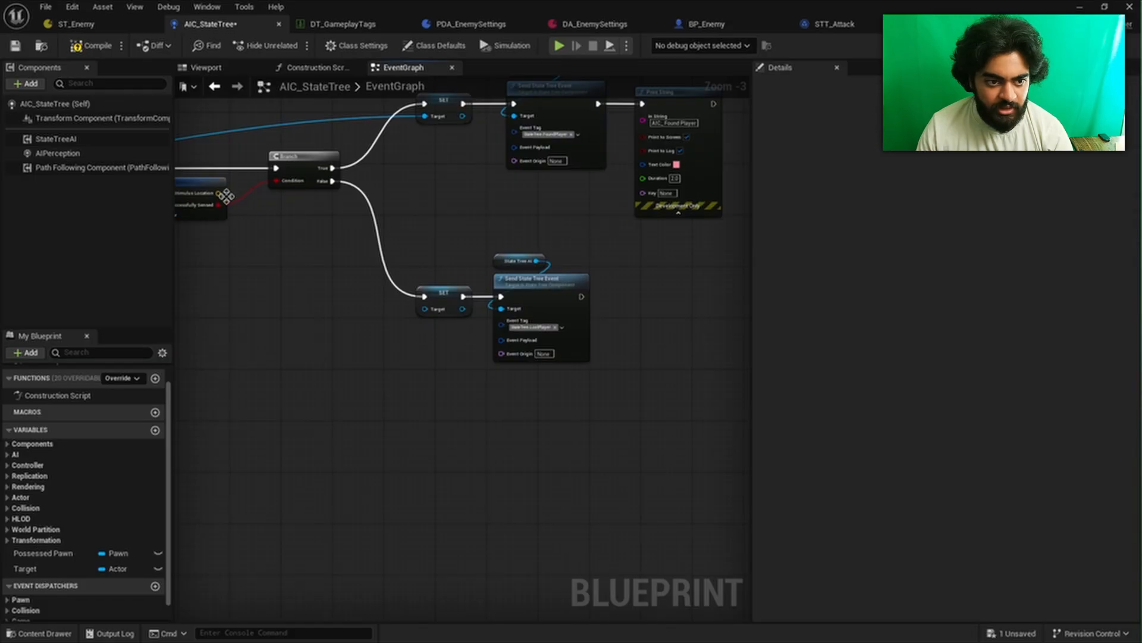
right_click(219, 193)
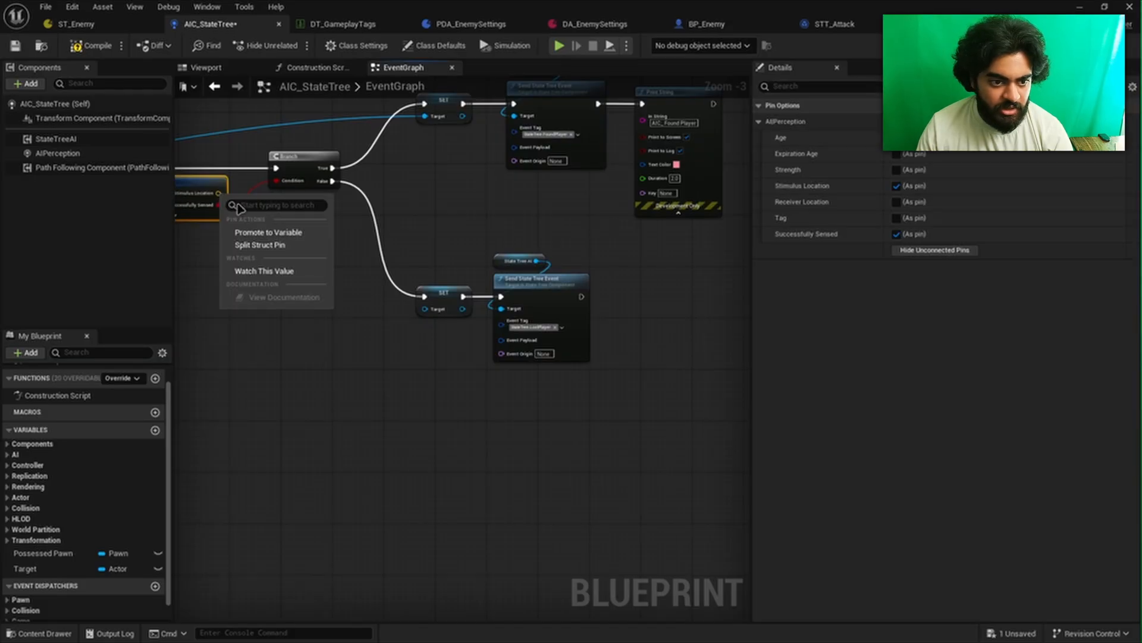
click(266, 232)
drag(321, 196, 667, 297)
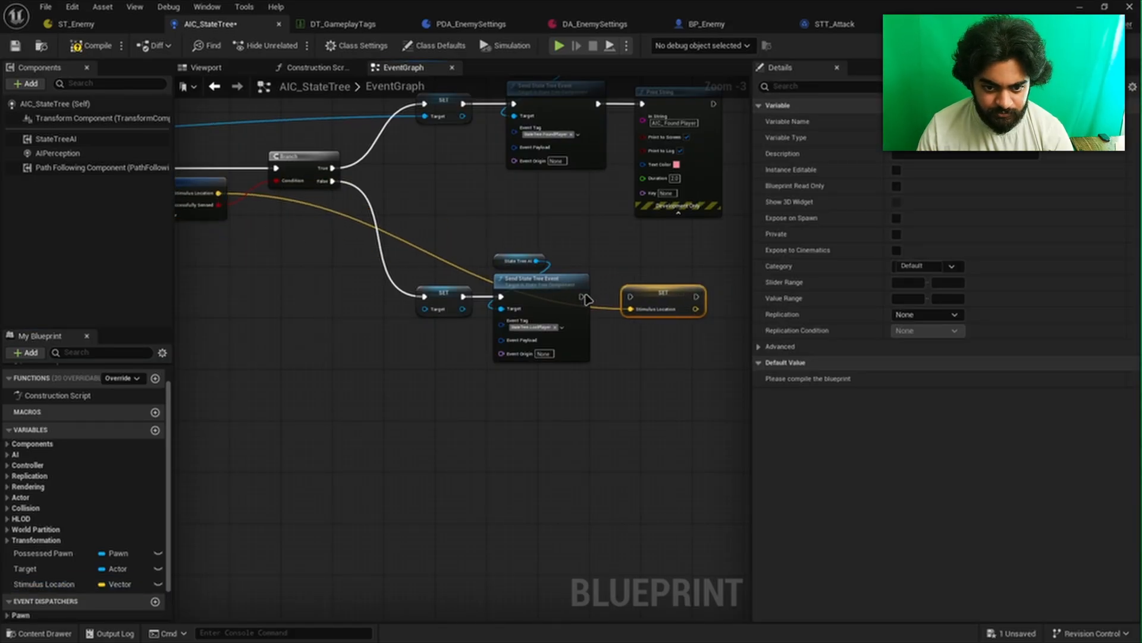
drag(582, 296, 623, 297)
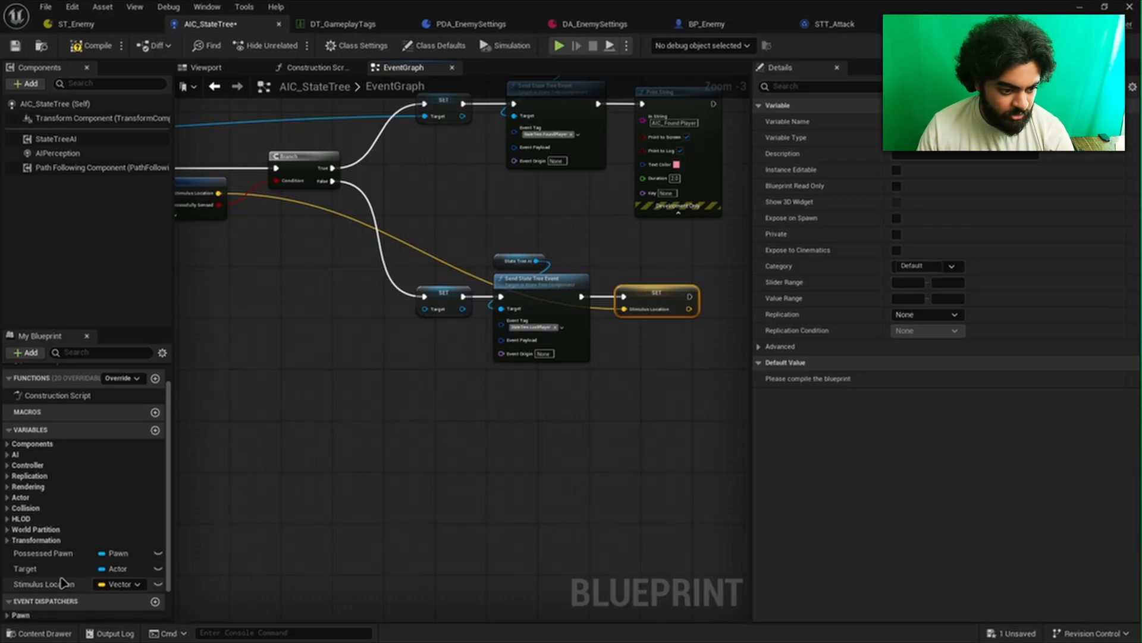
Rename the new Stimulus Location variable as LastKnownLocation and compile AIC_StateTree
click(42, 584)
key(F2)
text(Location)
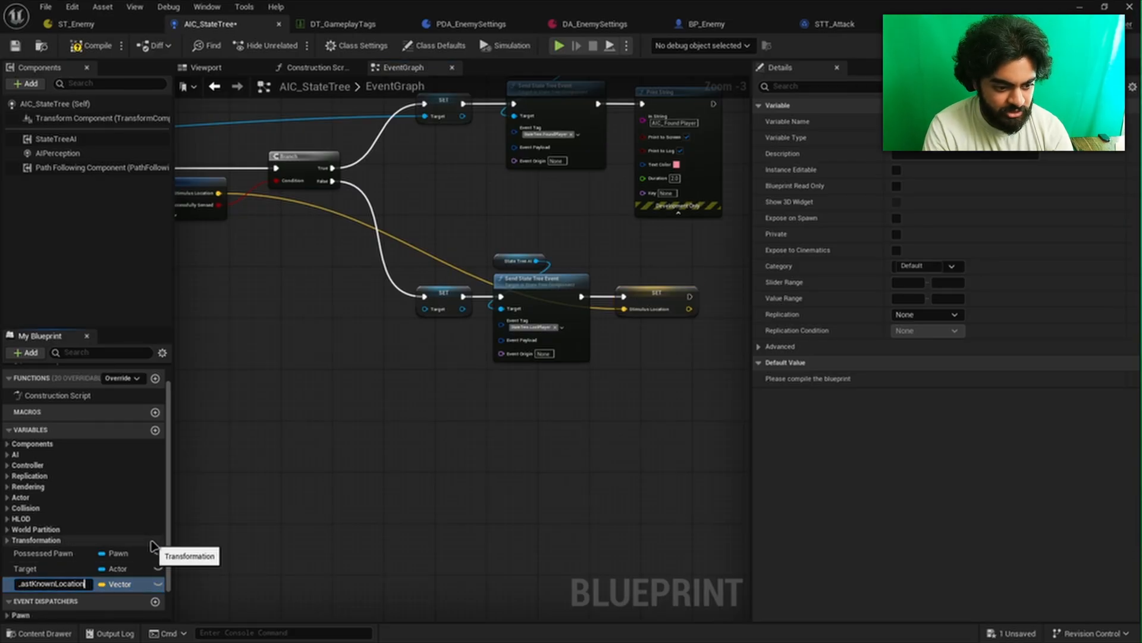
text(astKnownLocation)
key(Return)
click(91, 45)
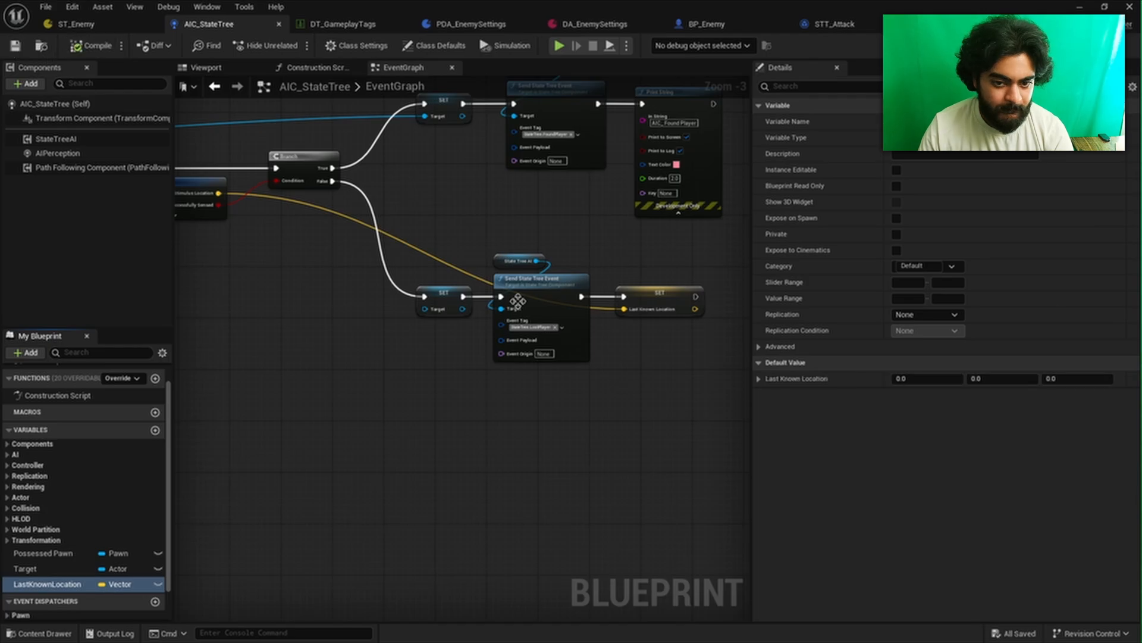
scroll(610, 349, up, 2)
right_drag(645, 343, 548, 362)
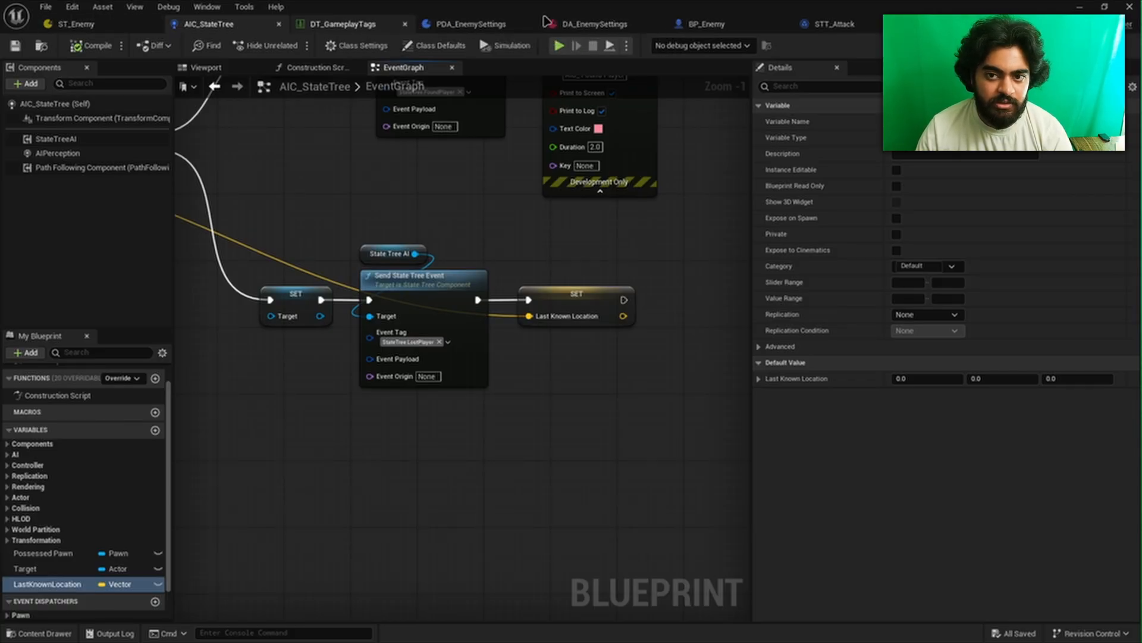
In ST_Enemy, add a child state named "Search Last Known Location" under Root
click(80, 24)
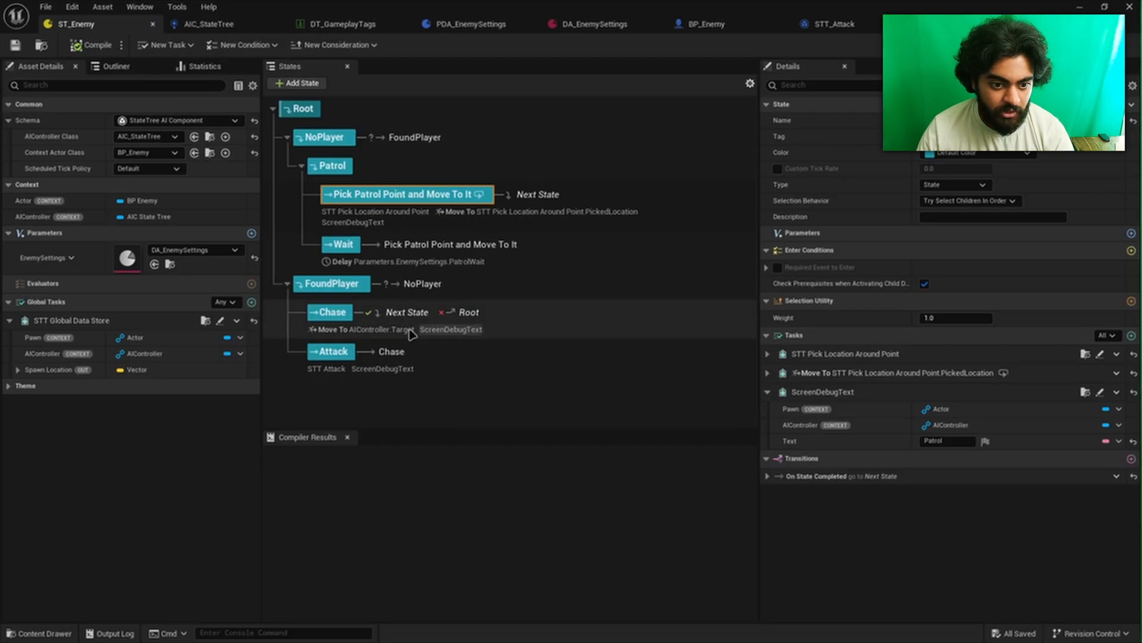
click(337, 290)
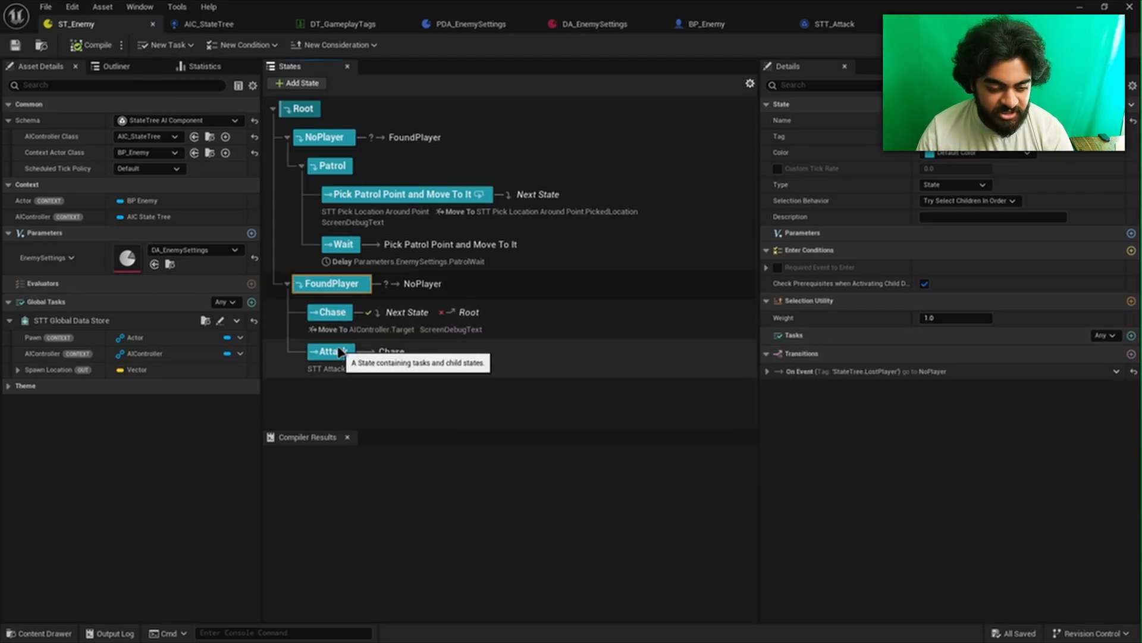
right_click(301, 111)
mouse_move(351, 139)
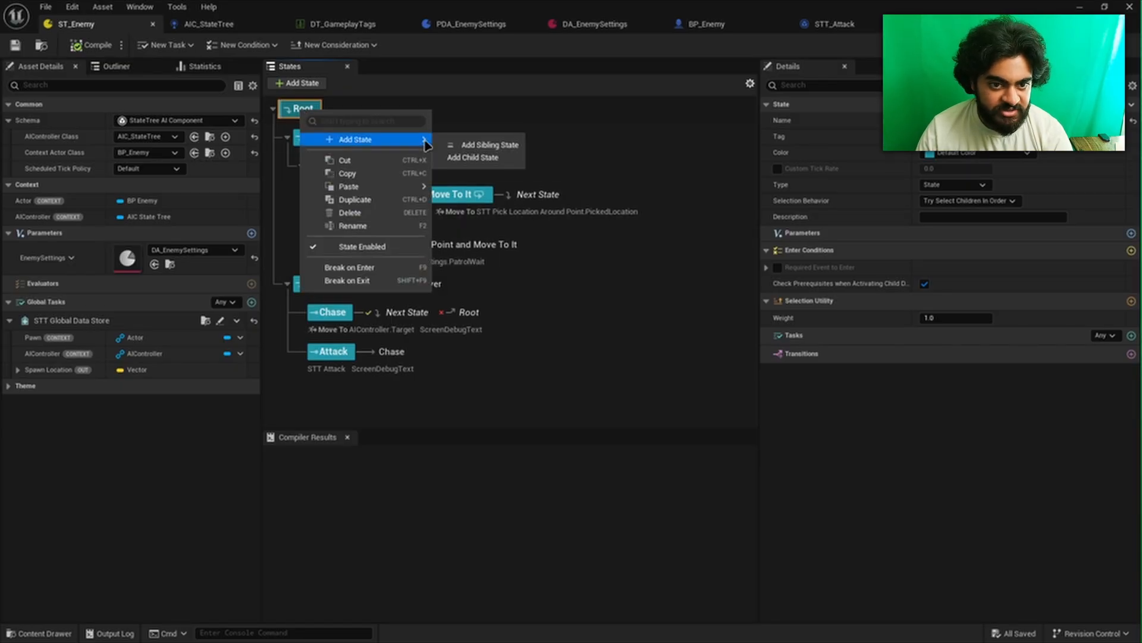
click(476, 156)
text(S)
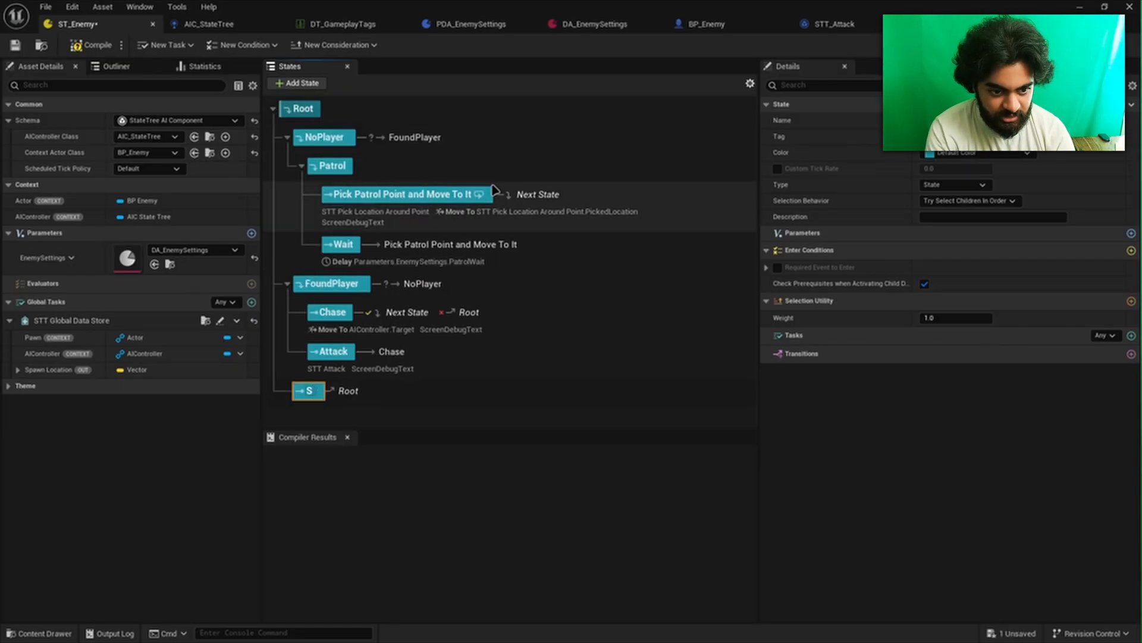
text(earch La)
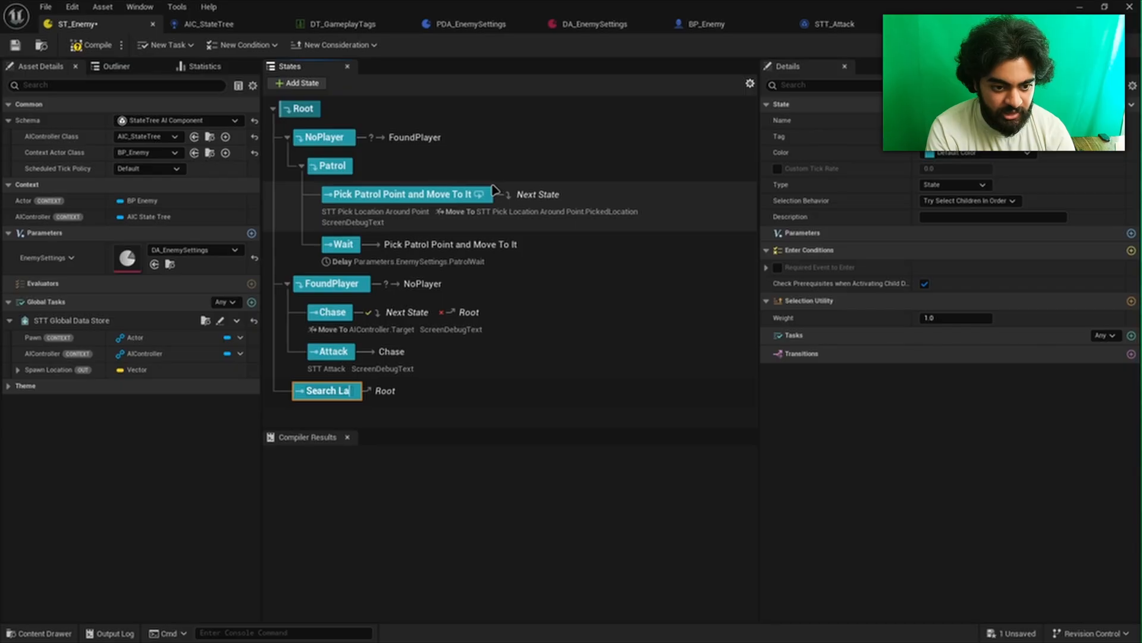
text(st Known Location)
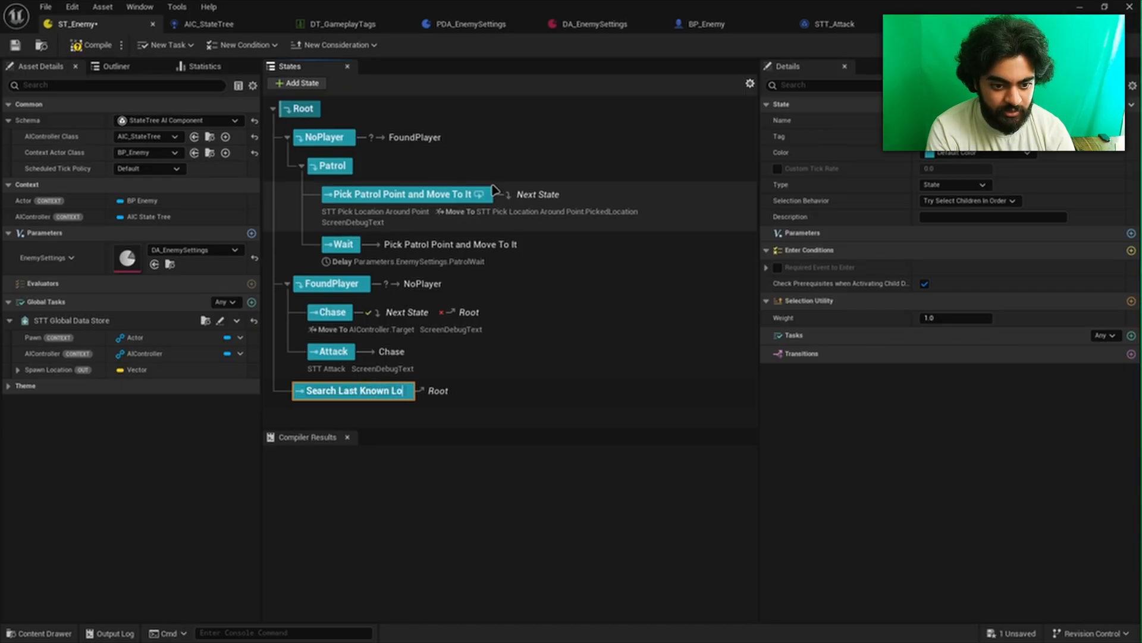
key(Return)
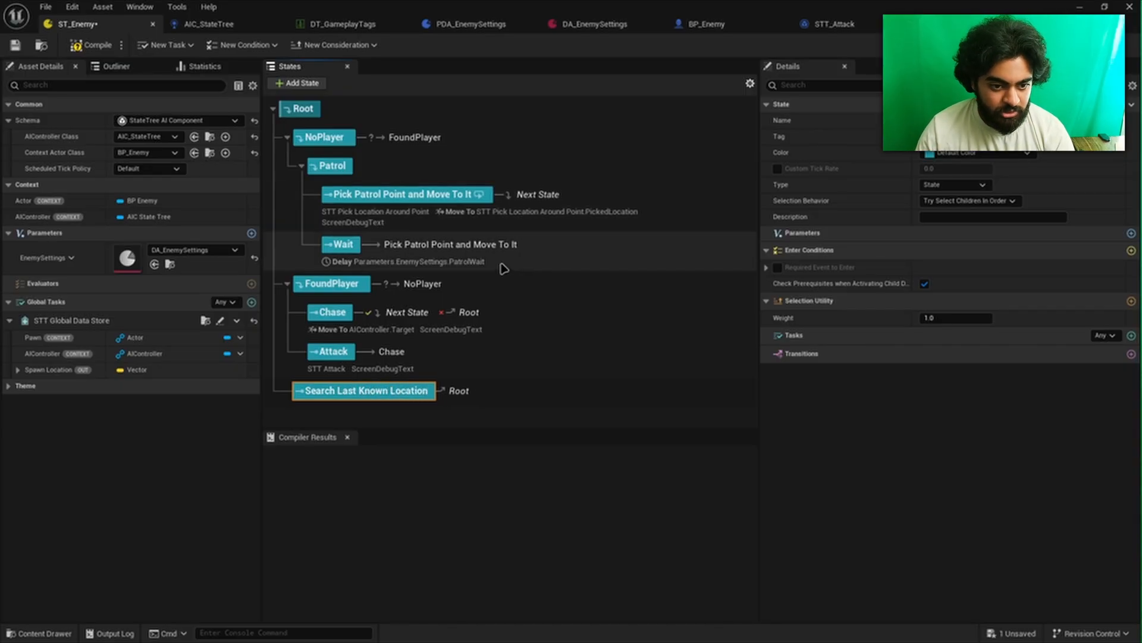
Redirect the FoundPlayer state's LostPlayer event transition to Search Last Known Location
click(341, 286)
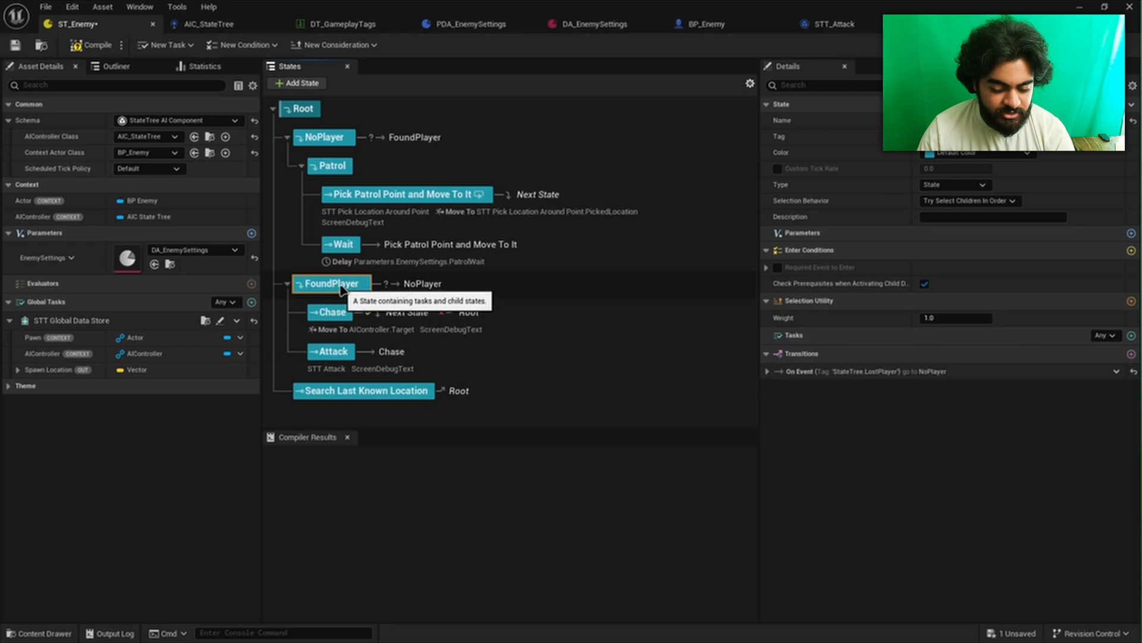
click(768, 371)
click(955, 419)
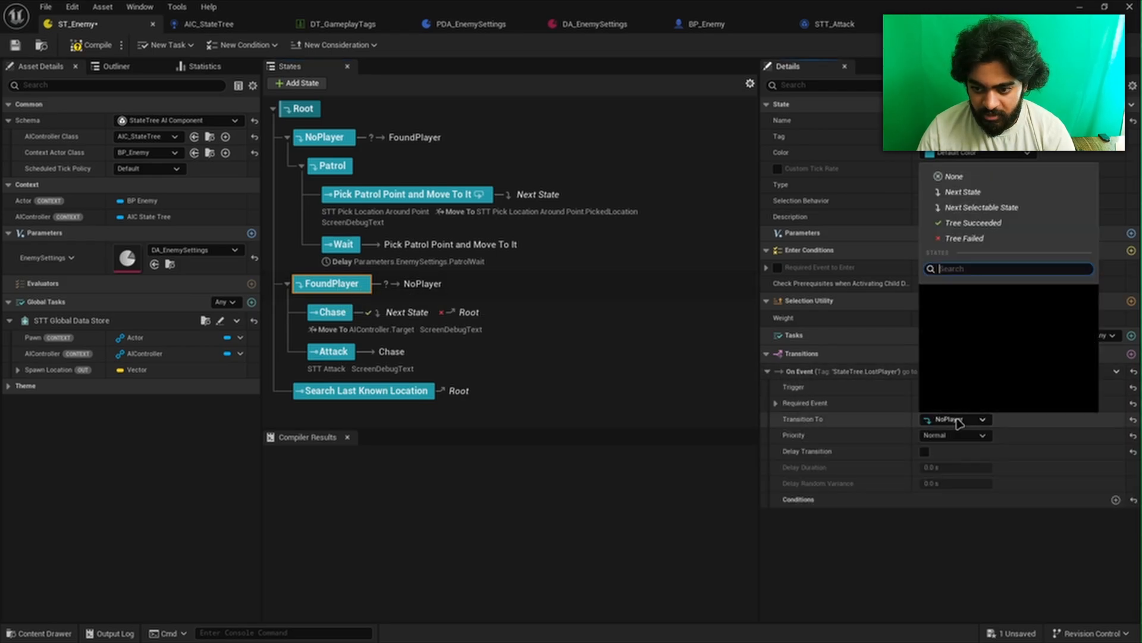
click(988, 399)
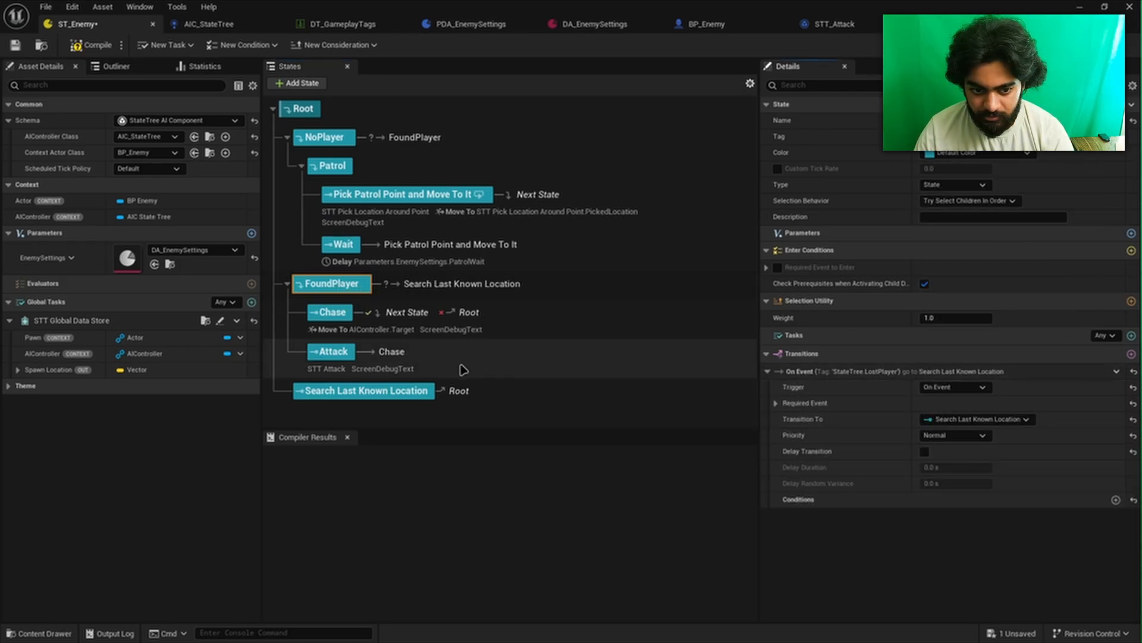
Add a child state named "Move to Last Location" under Search Last Known Location
click(400, 390)
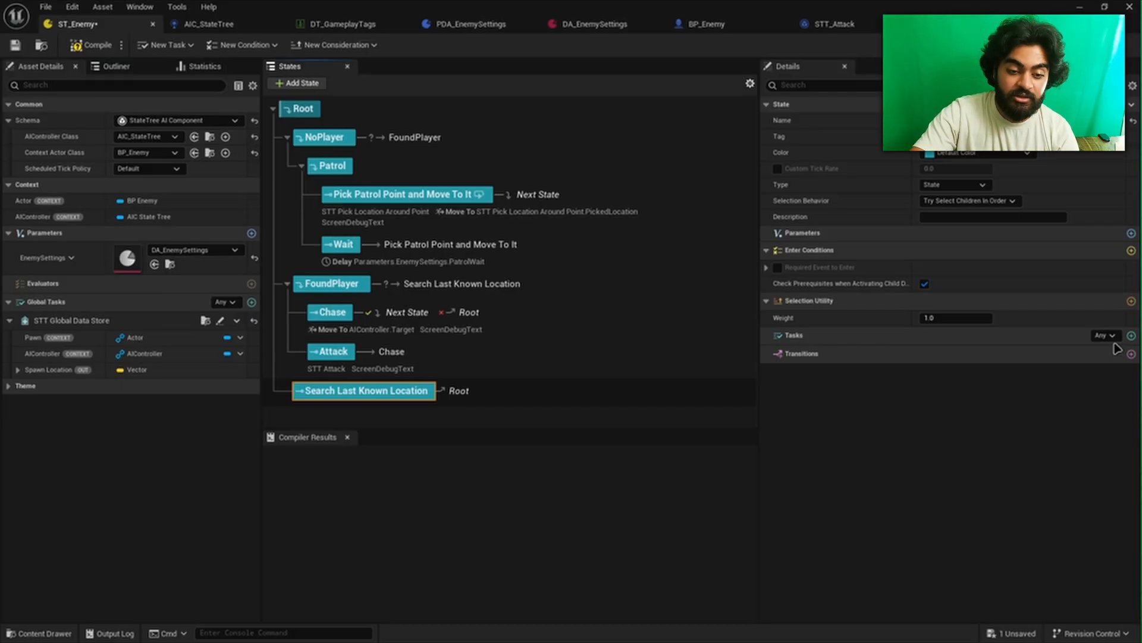
double_click(407, 395)
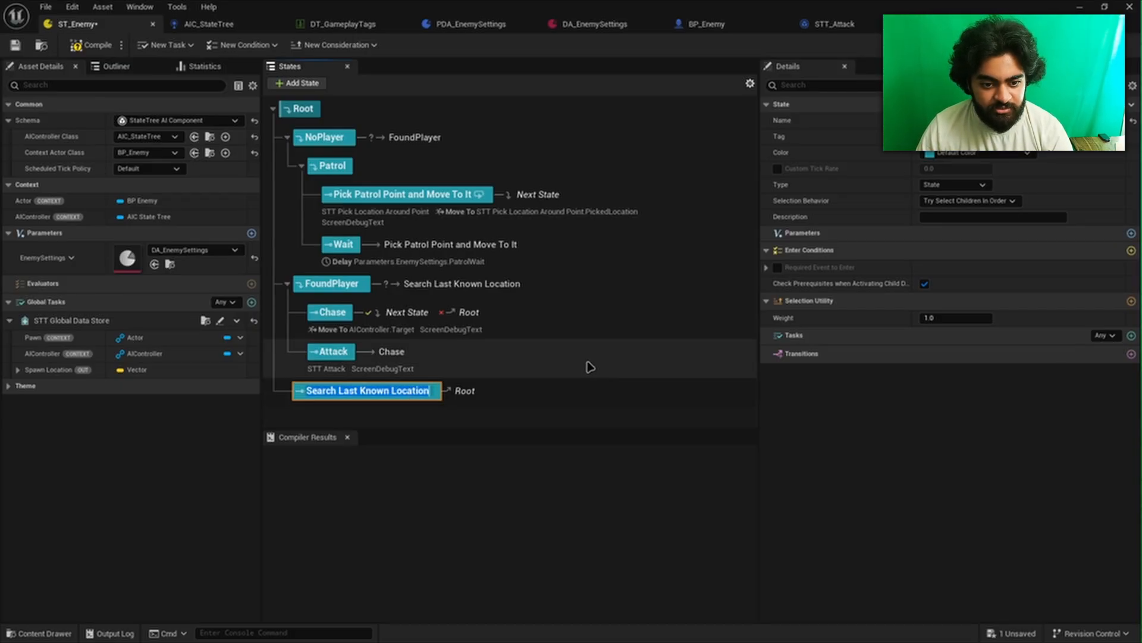
key(Return)
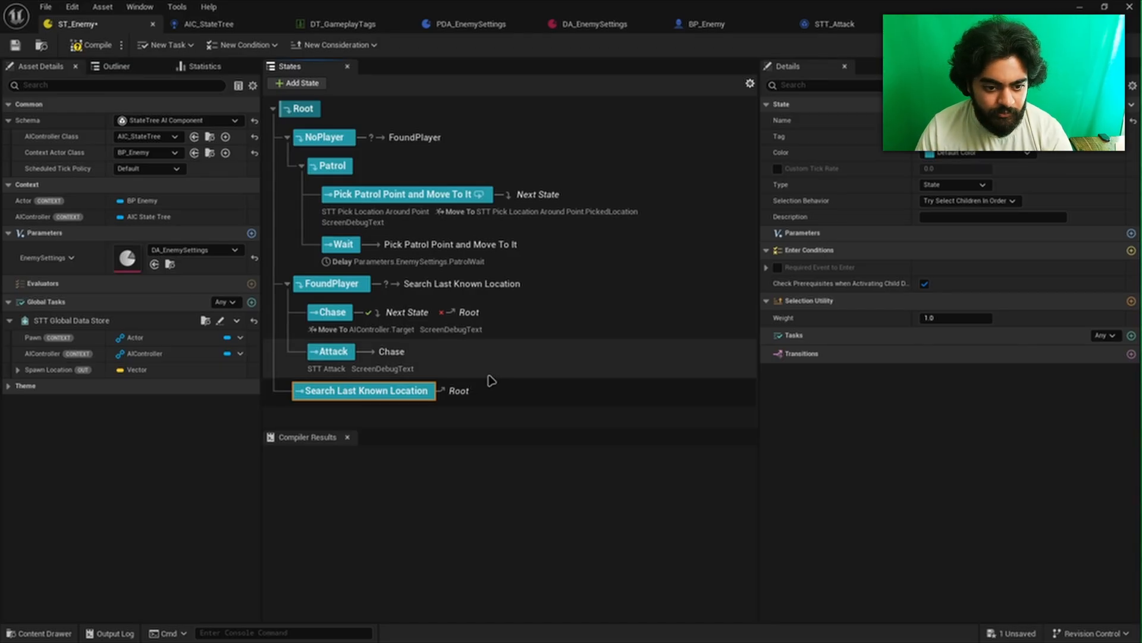
right_click(371, 395)
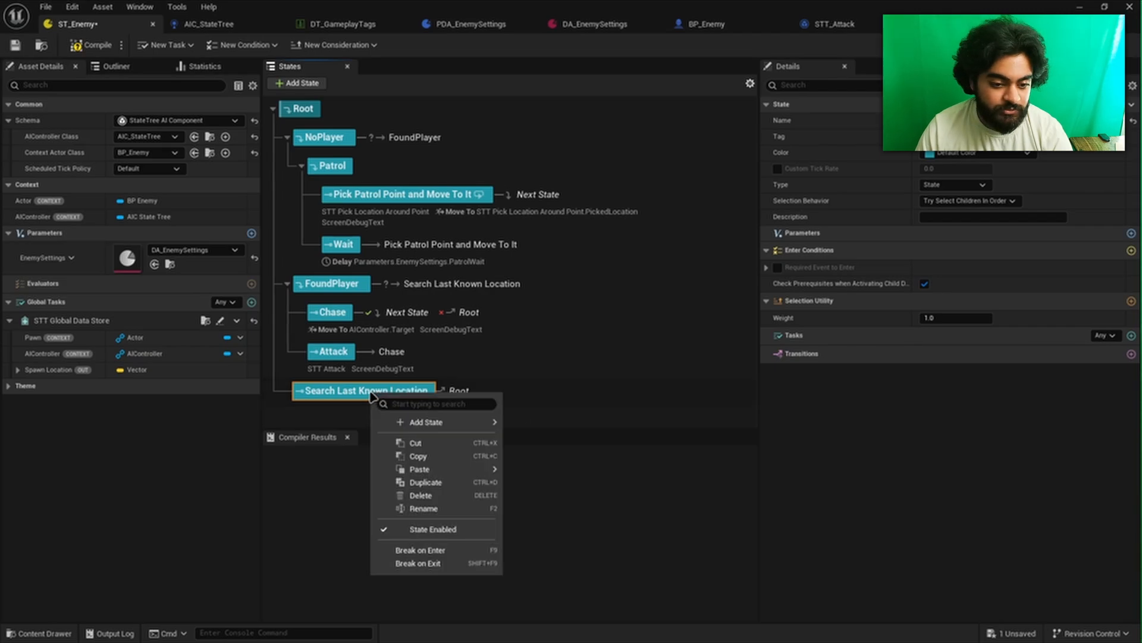
mouse_move(434, 422)
click(548, 440)
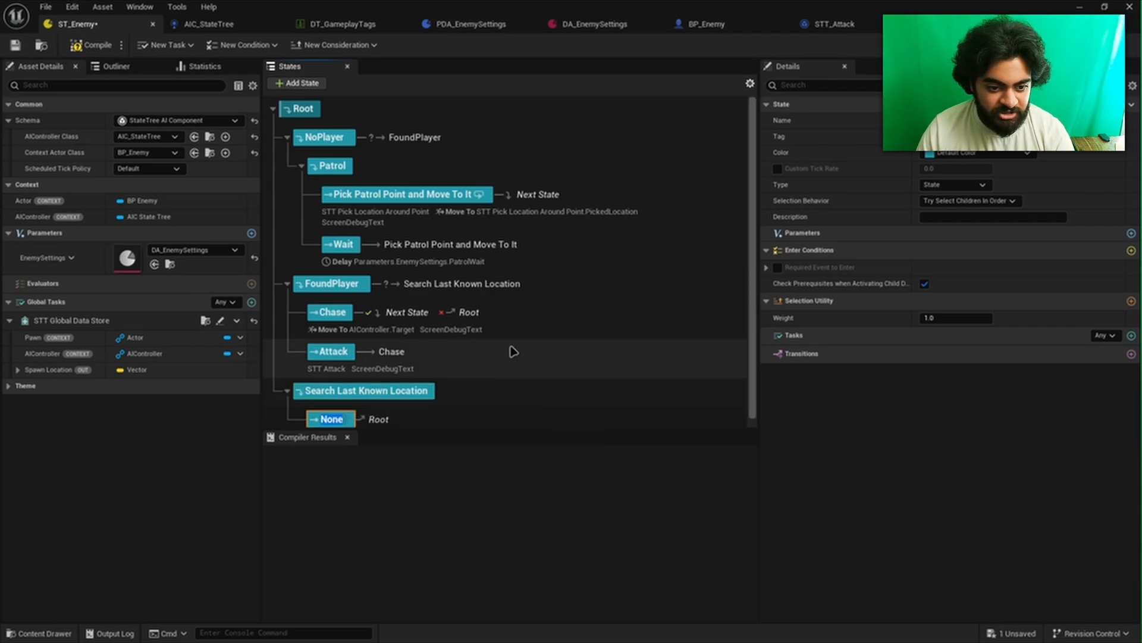
text(Move to)
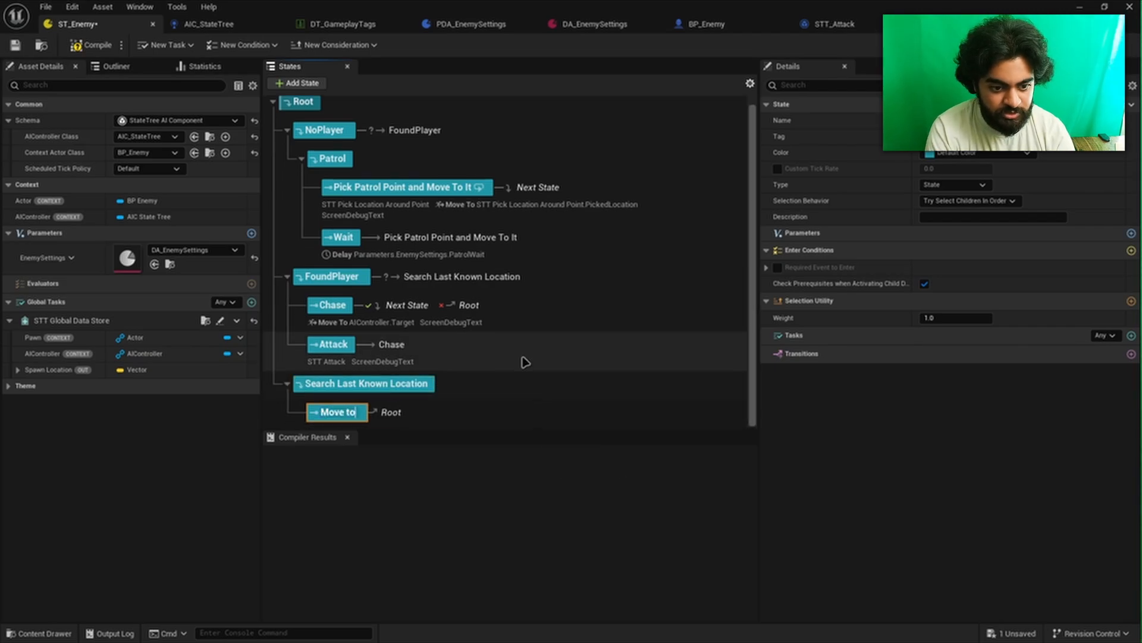
text( Last Location)
key(Return)
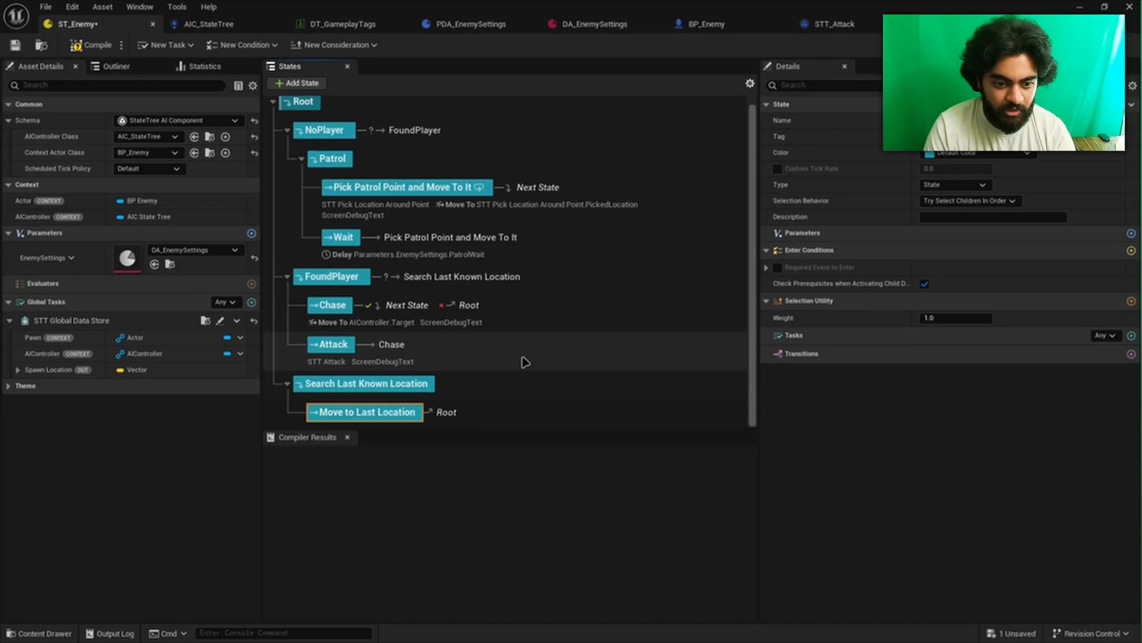
Add a second child state named "Wait" under Search Last Known Location
right_click(379, 384)
mouse_move(465, 418)
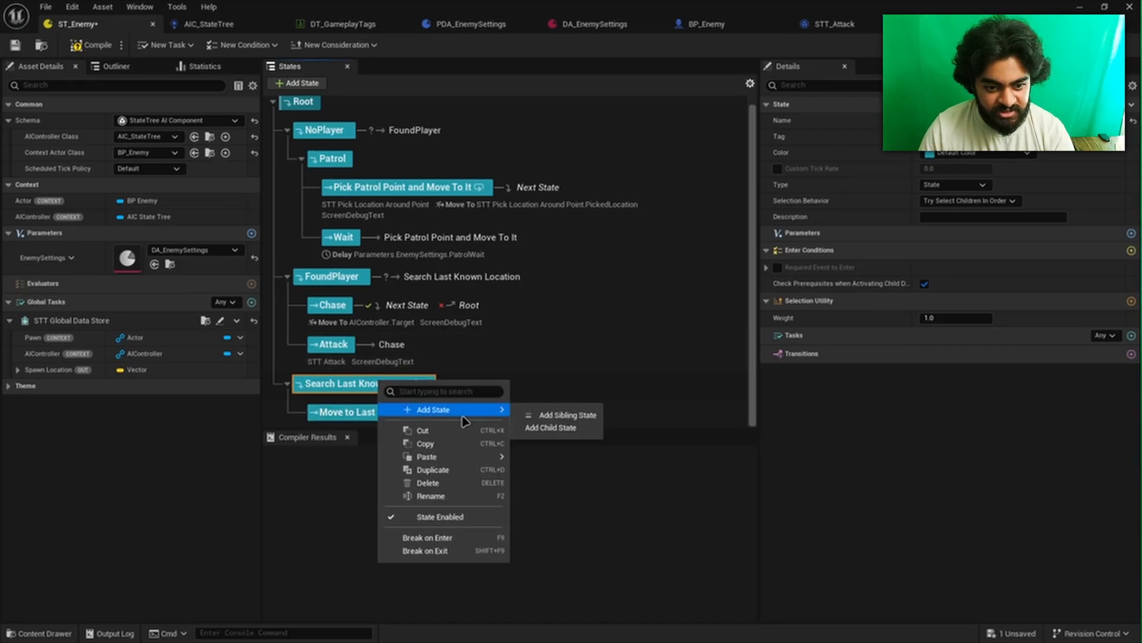
click(540, 428)
text(Wait)
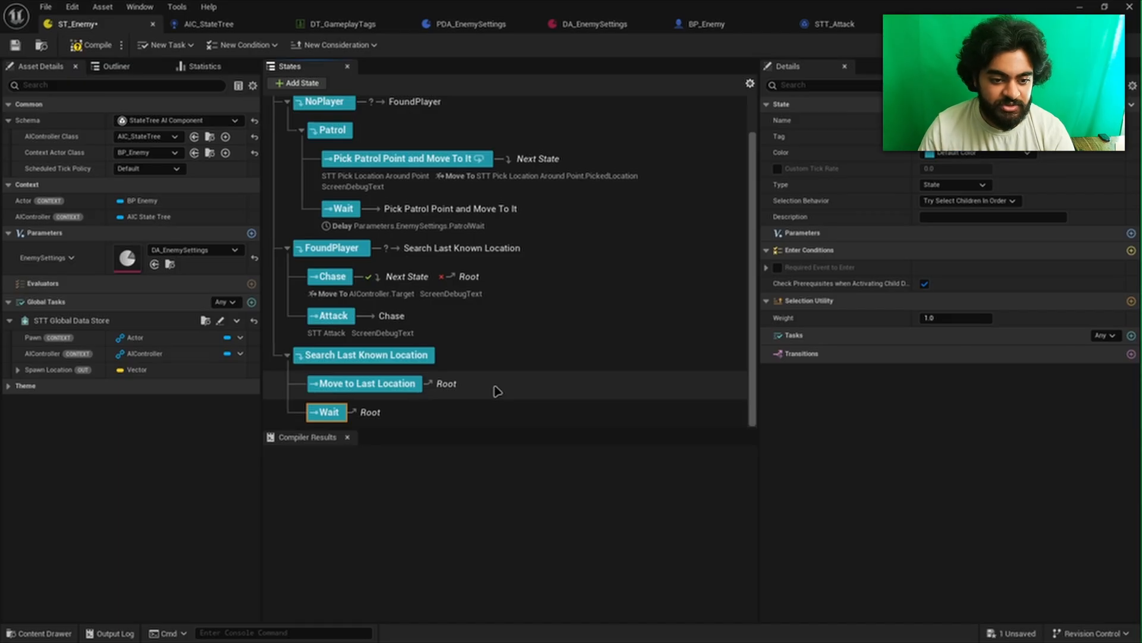
Add a transition to Search Last Known Location, triggered On Event with the StateTree.FoundPlayer tag
click(394, 386)
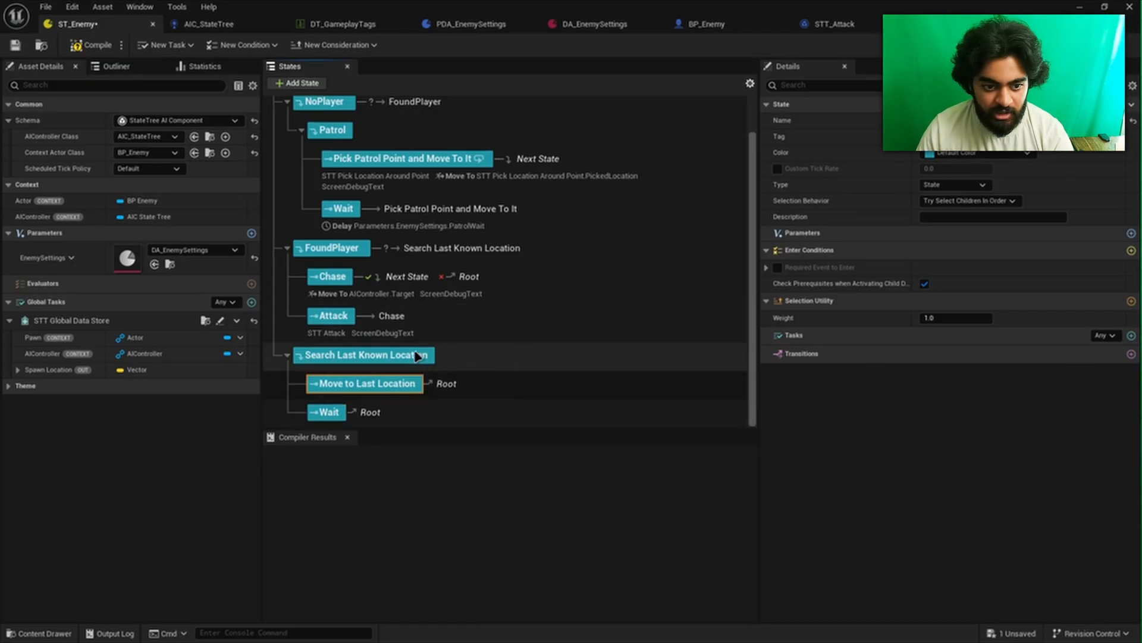
click(354, 356)
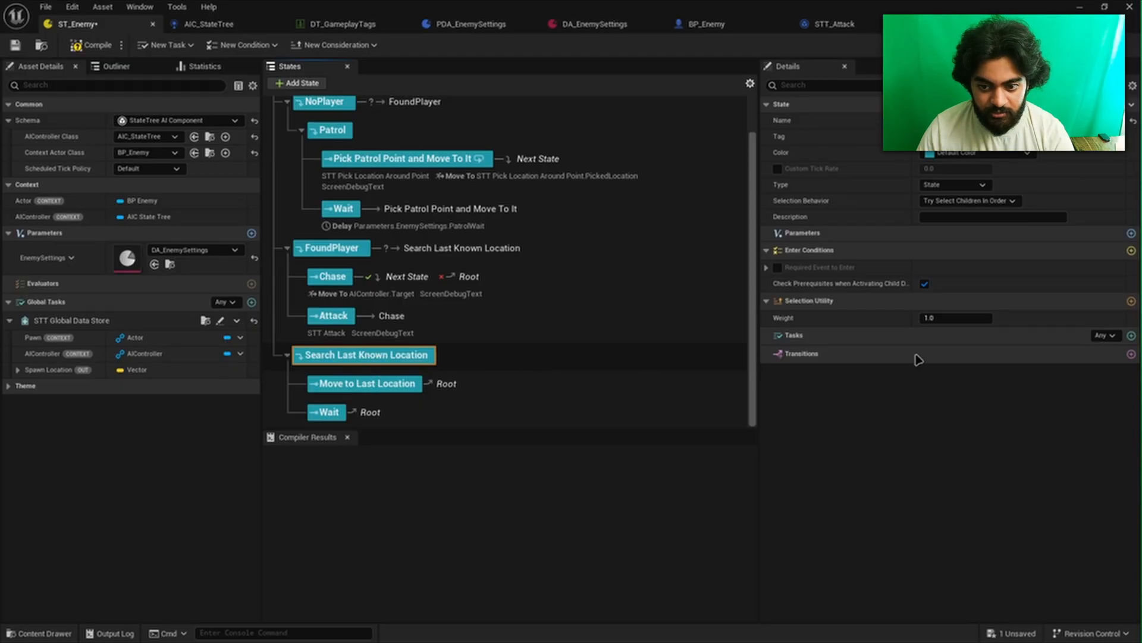
click(1130, 355)
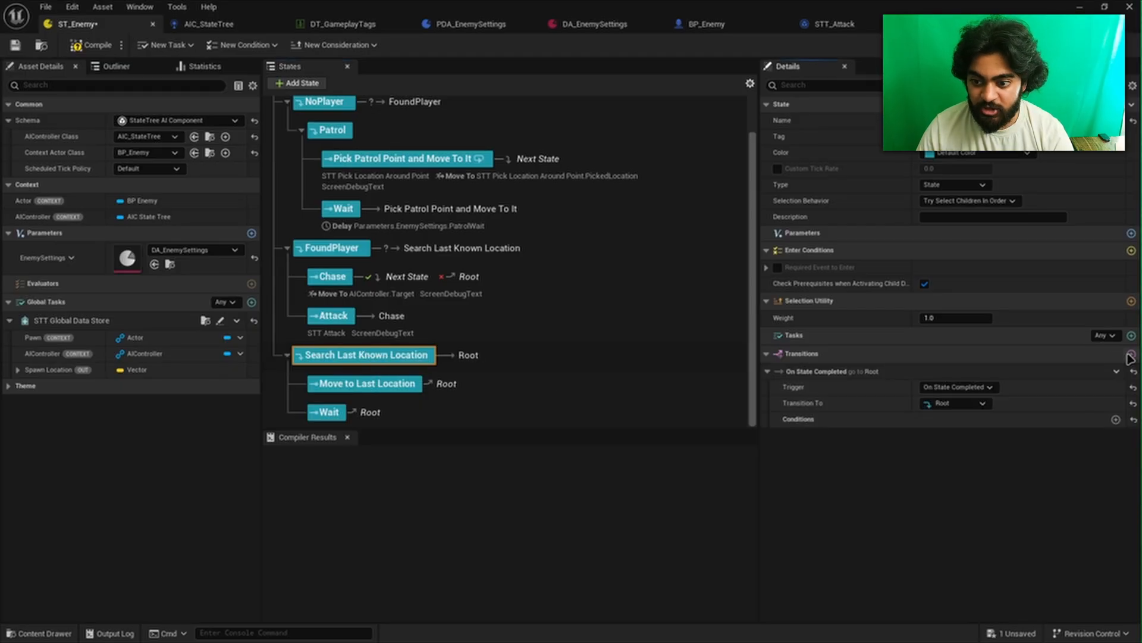
click(984, 387)
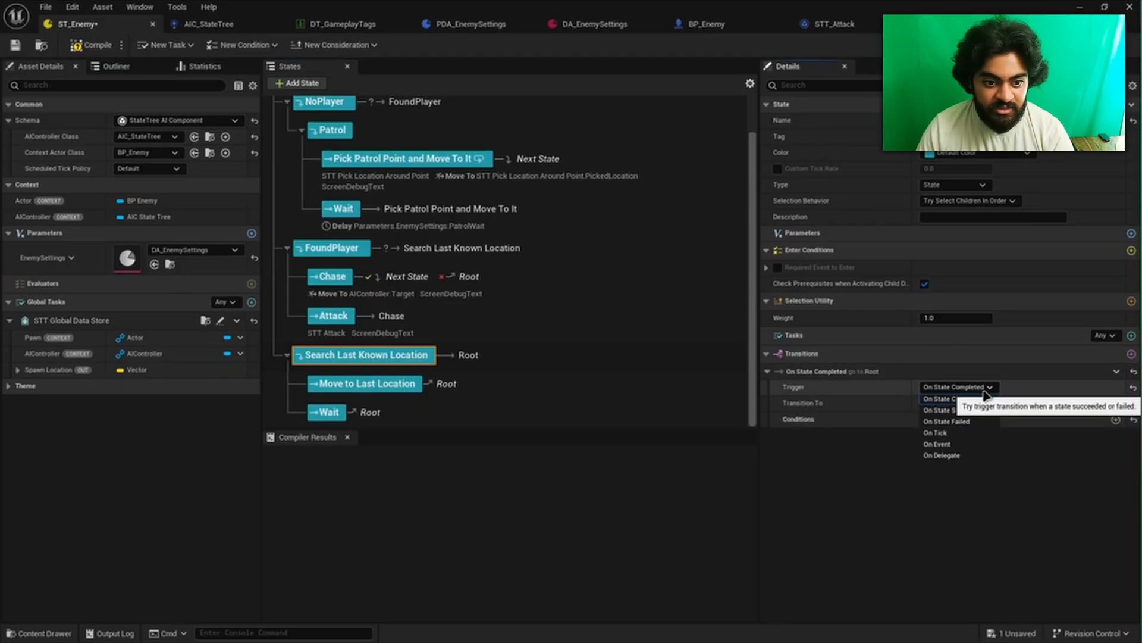
click(951, 444)
click(776, 403)
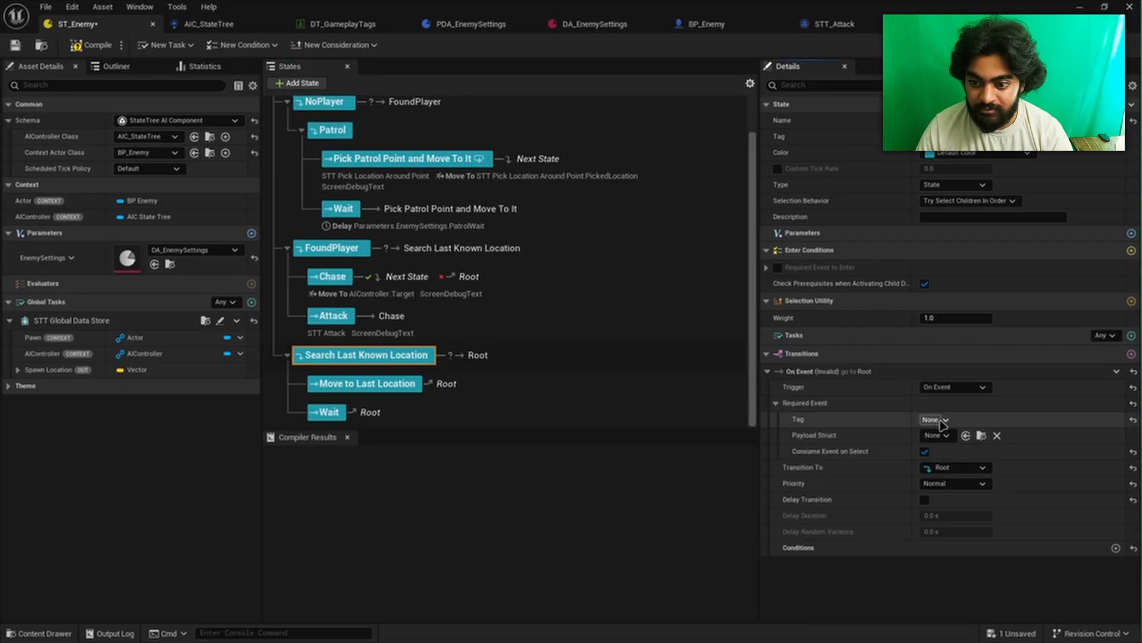
click(945, 420)
click(927, 247)
click(943, 260)
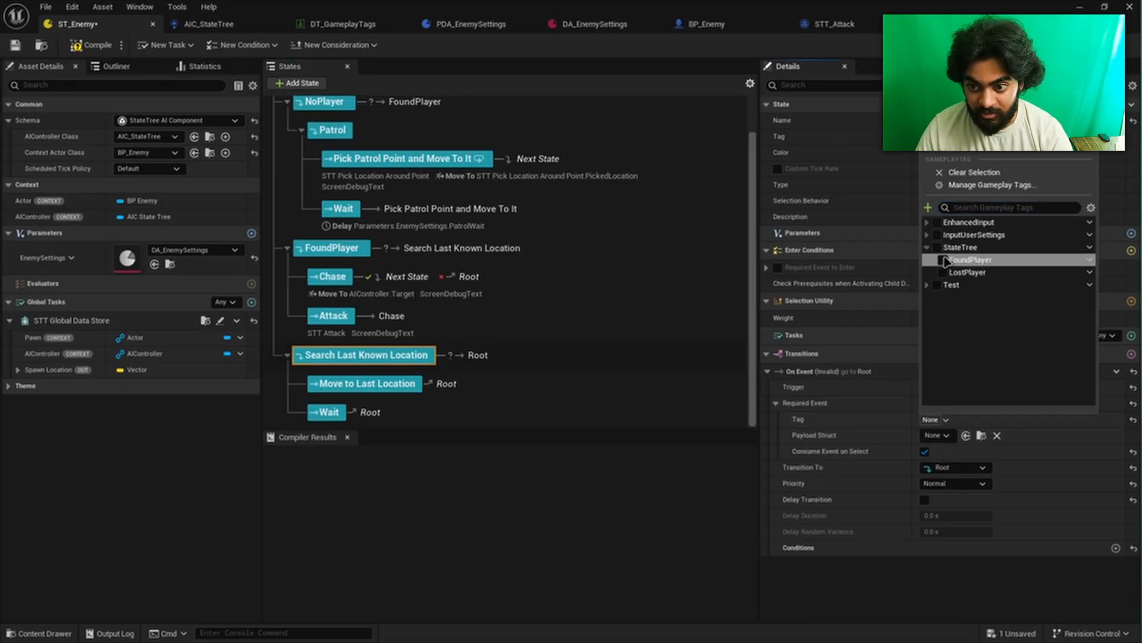
Set the Search Last Known Location transition's target to the FoundPlayer state and compile the state tree
click(970, 468)
click(972, 467)
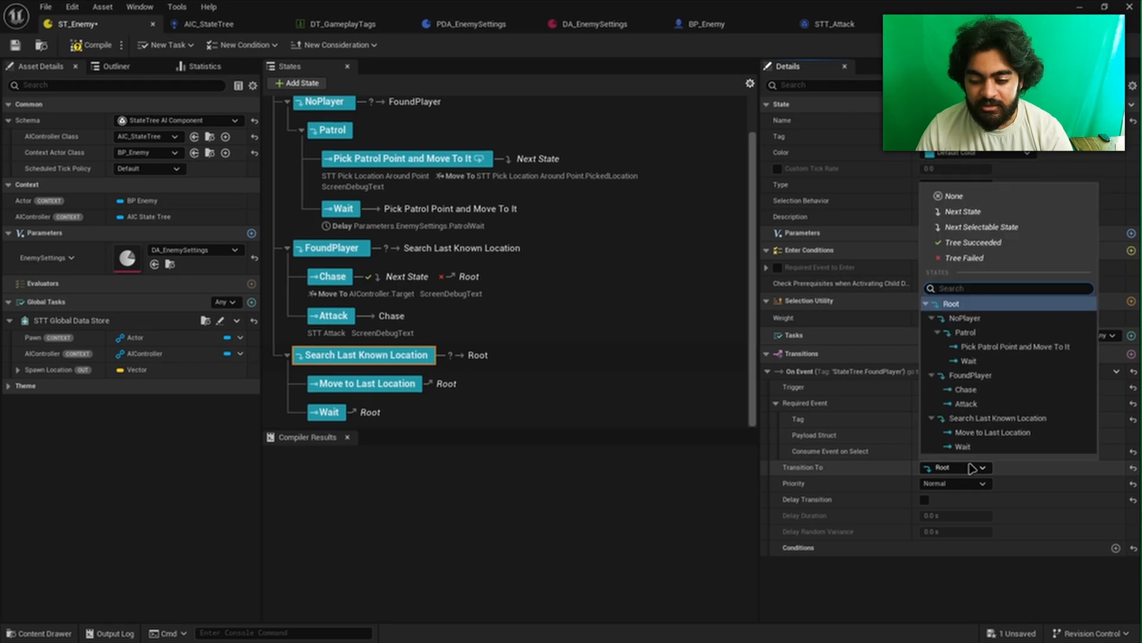
click(970, 375)
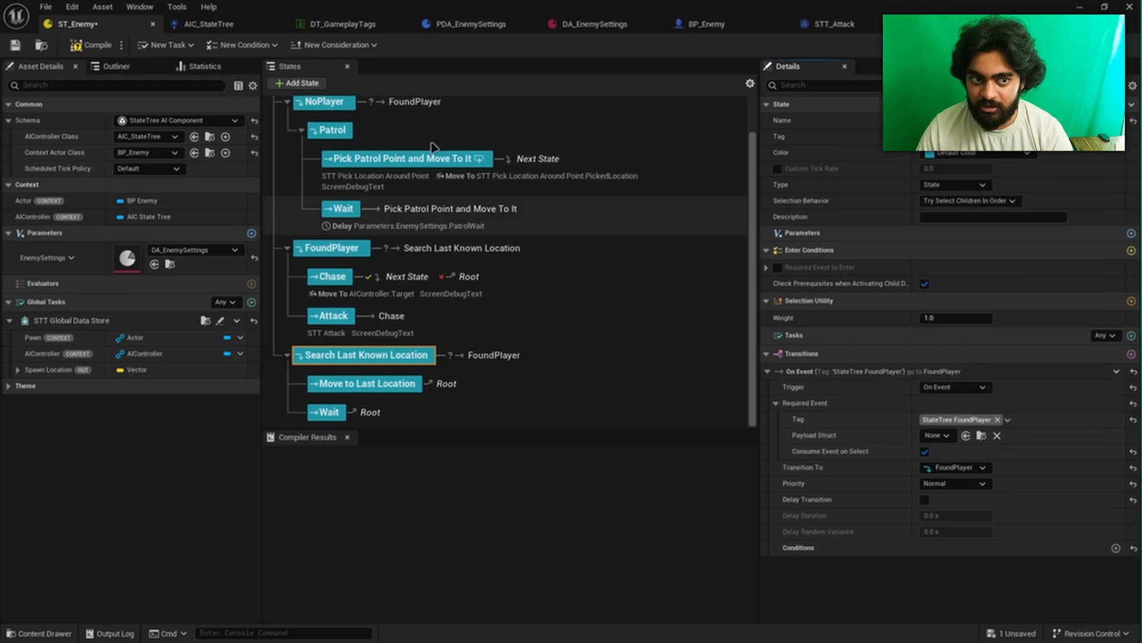
click(88, 48)
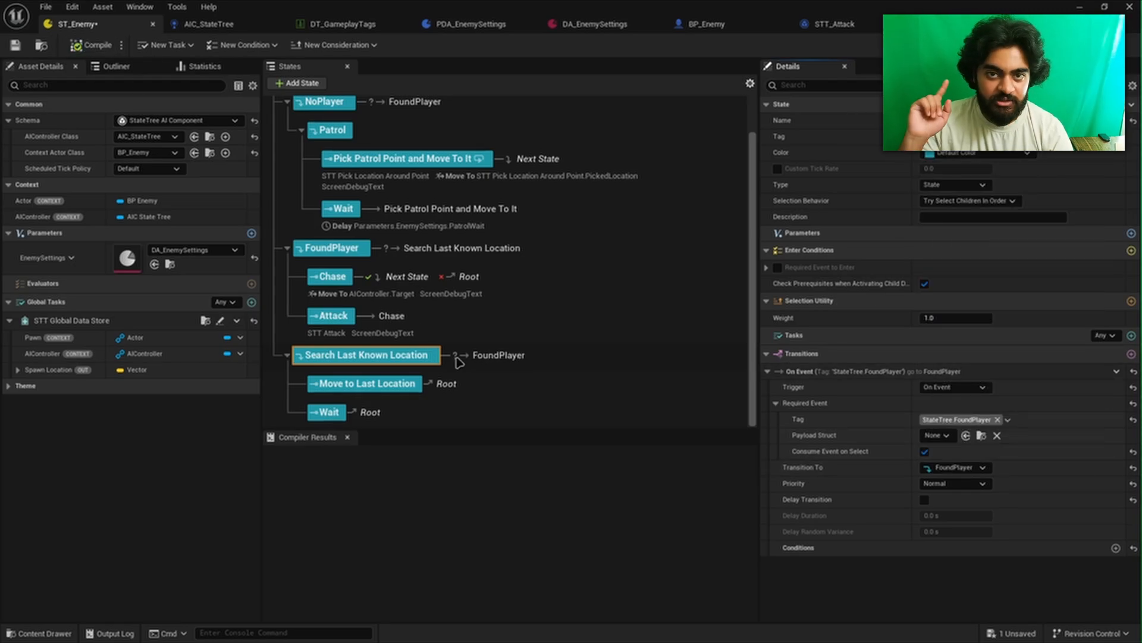
Add a Move To task to the Move to Last Location state
click(767, 371)
click(384, 387)
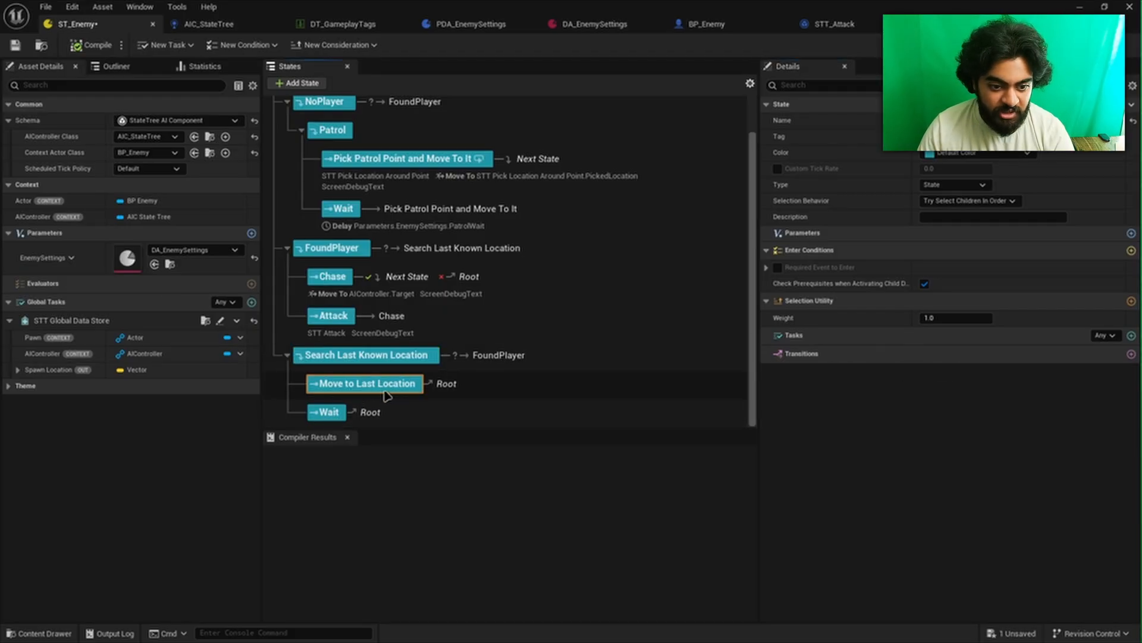
click(1131, 335)
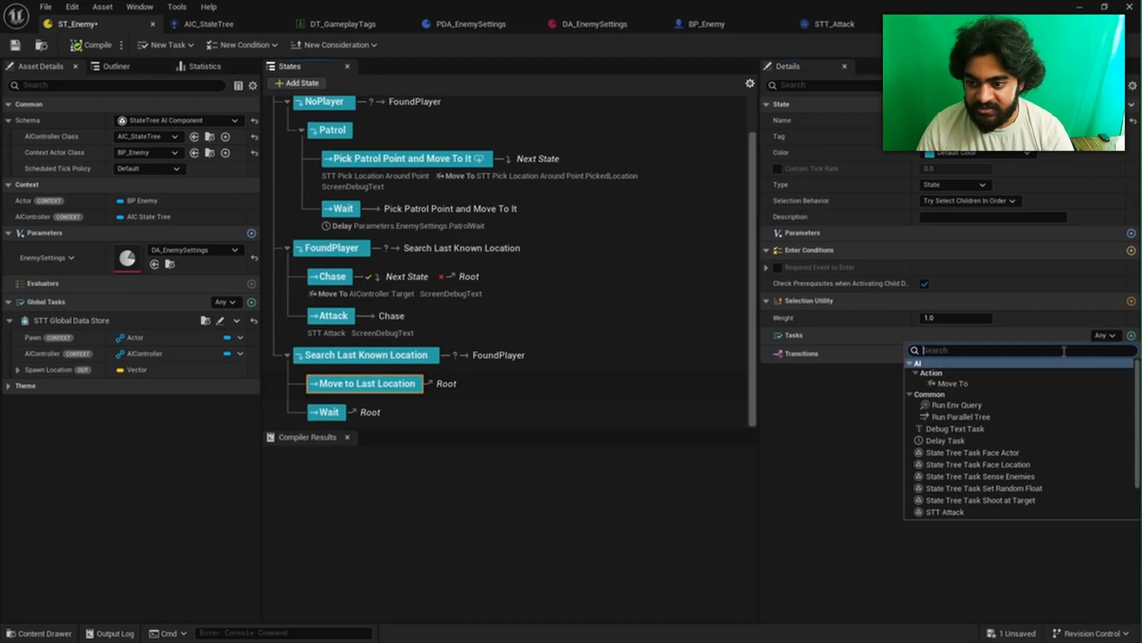
click(959, 383)
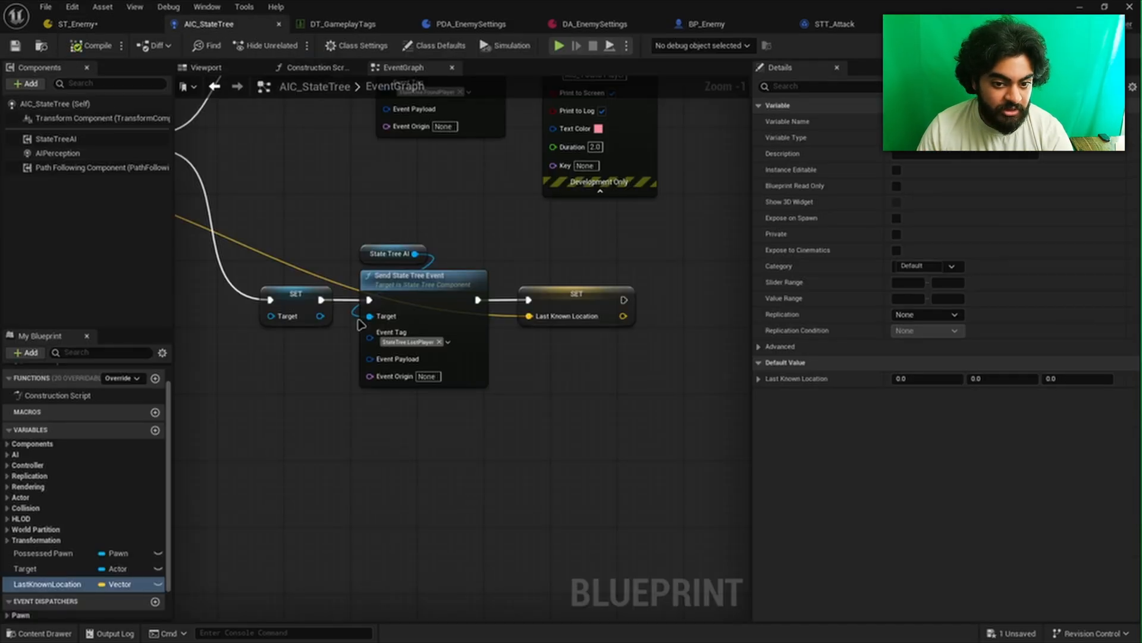
Bind the Move To task's Destination to AIController.LastKnownLocation, checking the variable in AIC_StateTree, and compile the state tree
click(208, 24)
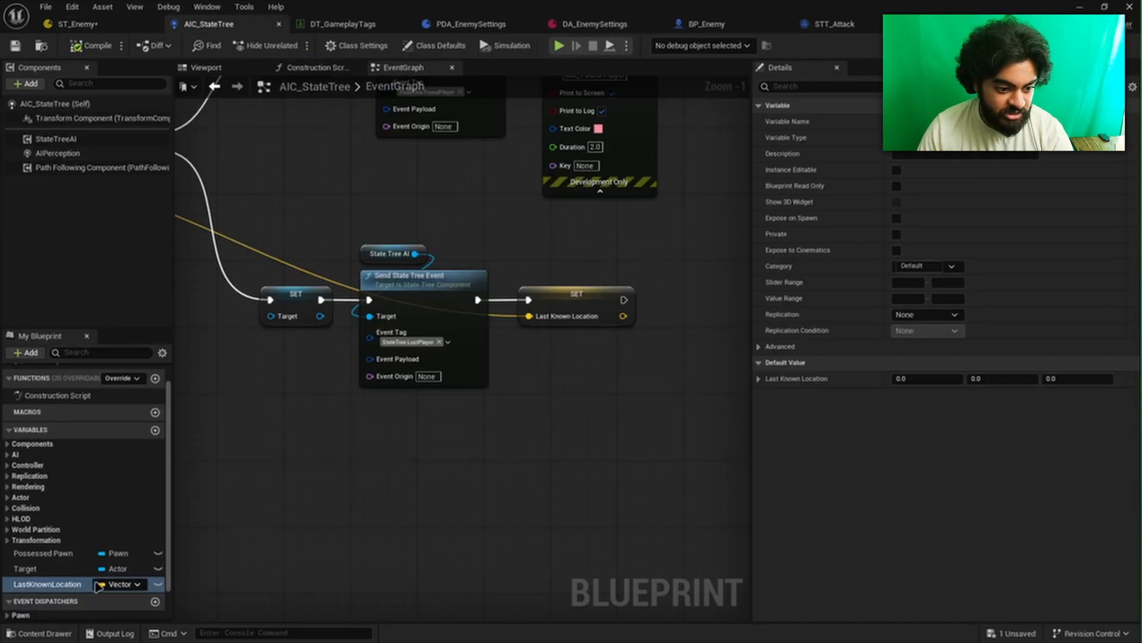
click(77, 24)
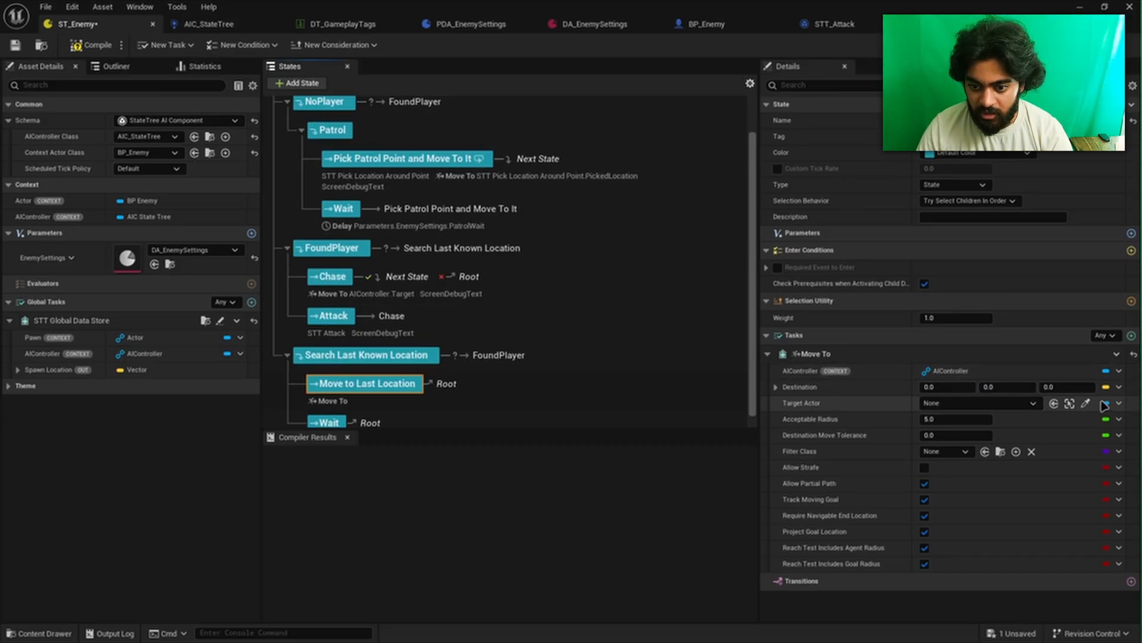
click(1121, 388)
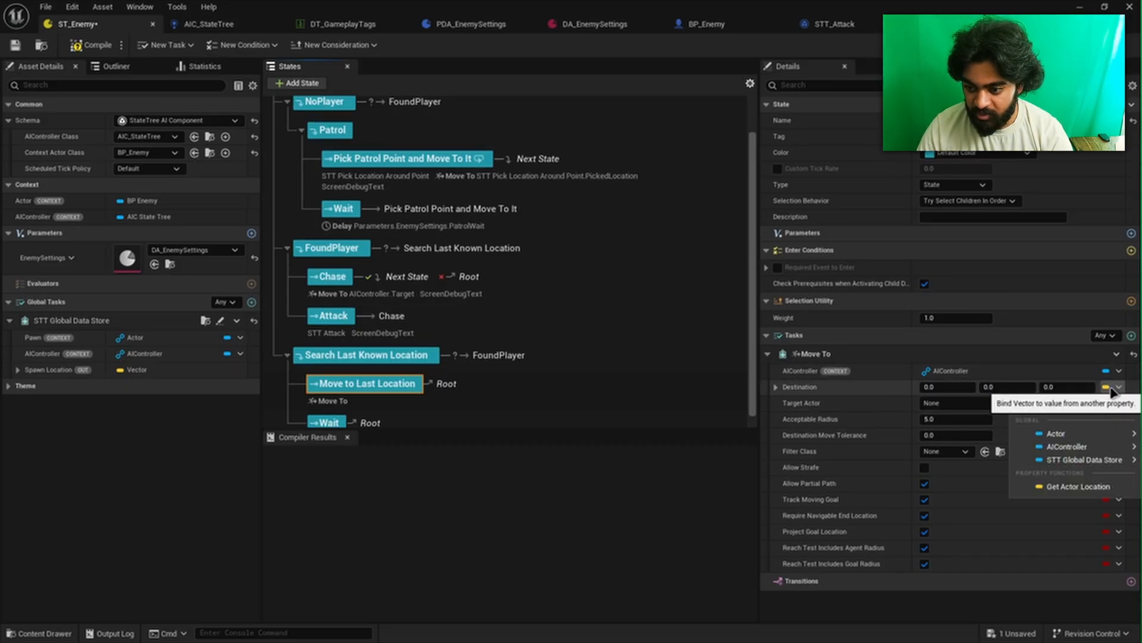
mouse_move(1021, 459)
click(968, 465)
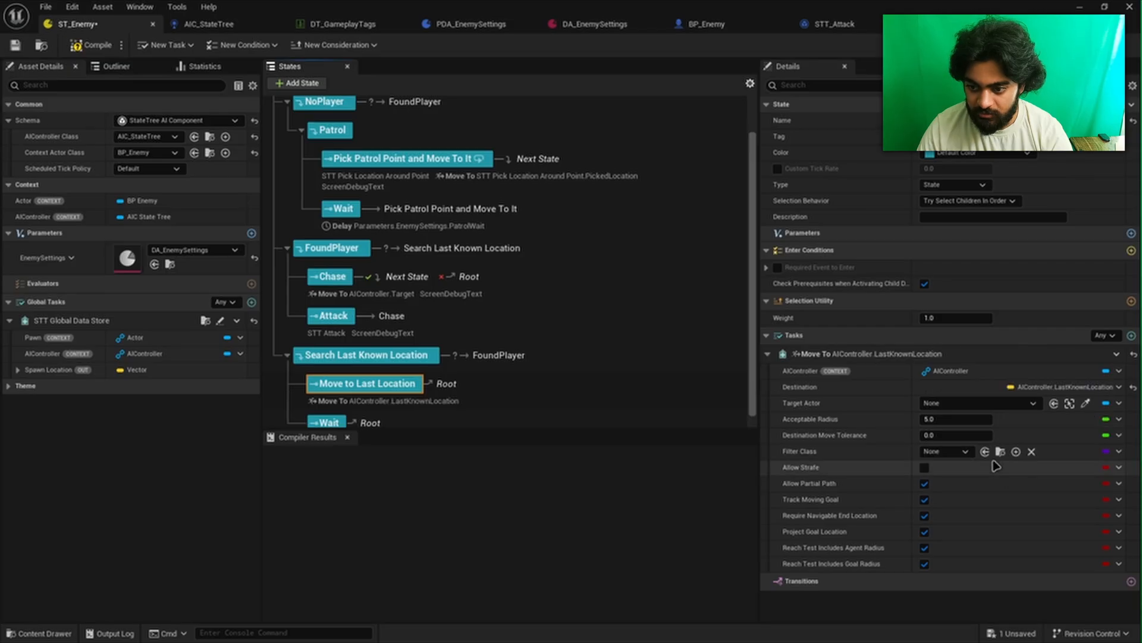
click(94, 47)
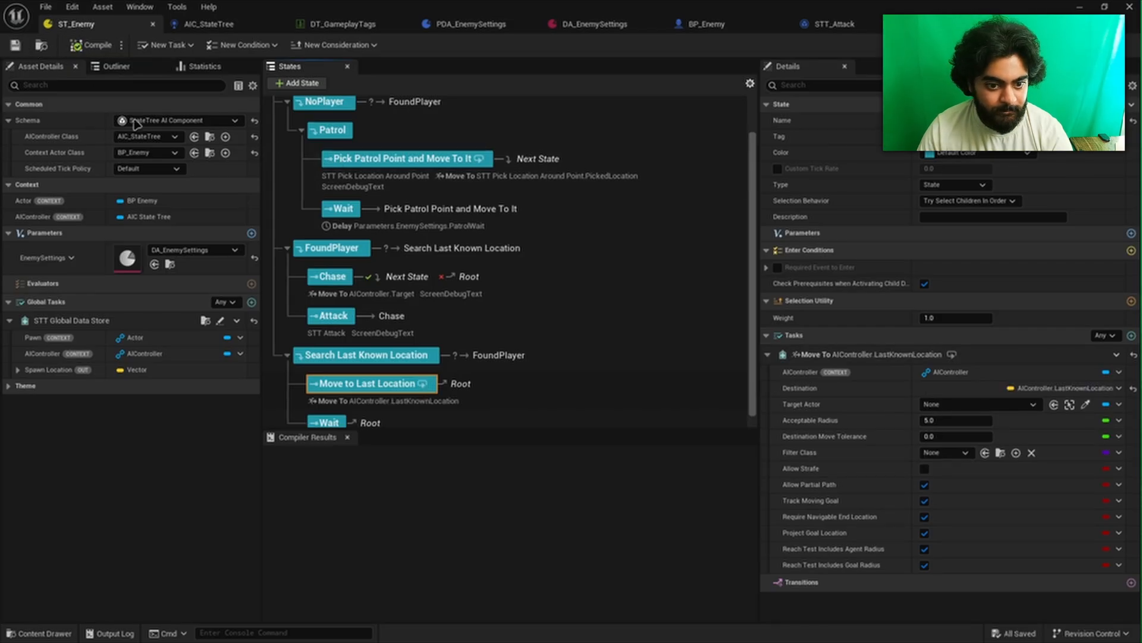
Add an On State Succeeded transition from Move to Last Location to the Wait state under Search Last Known Location
click(767, 354)
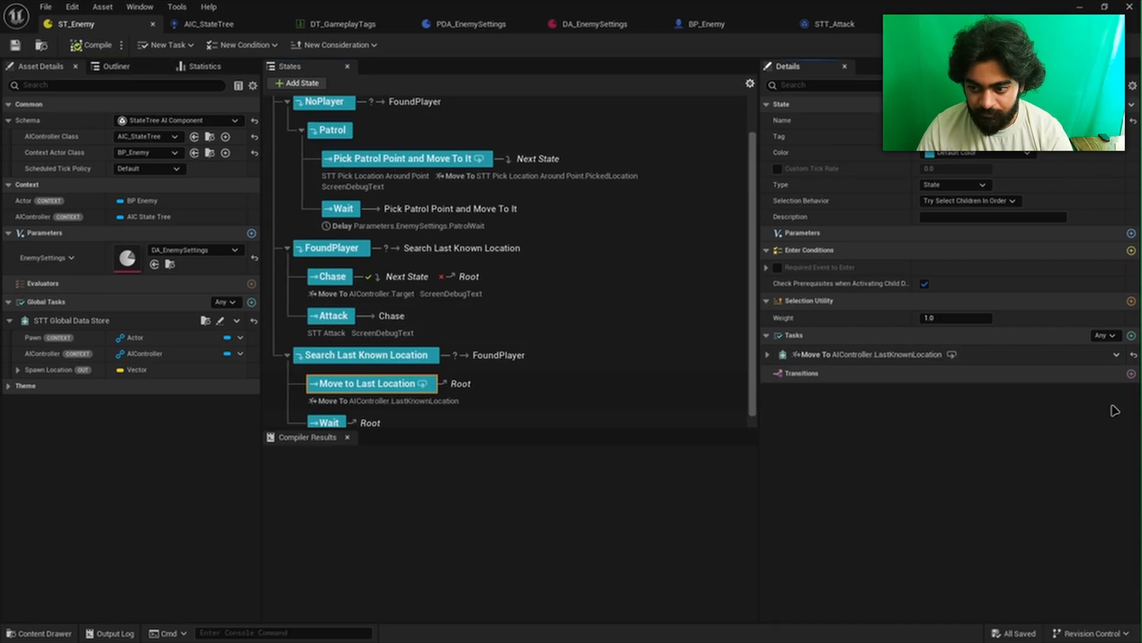
click(1132, 374)
click(958, 407)
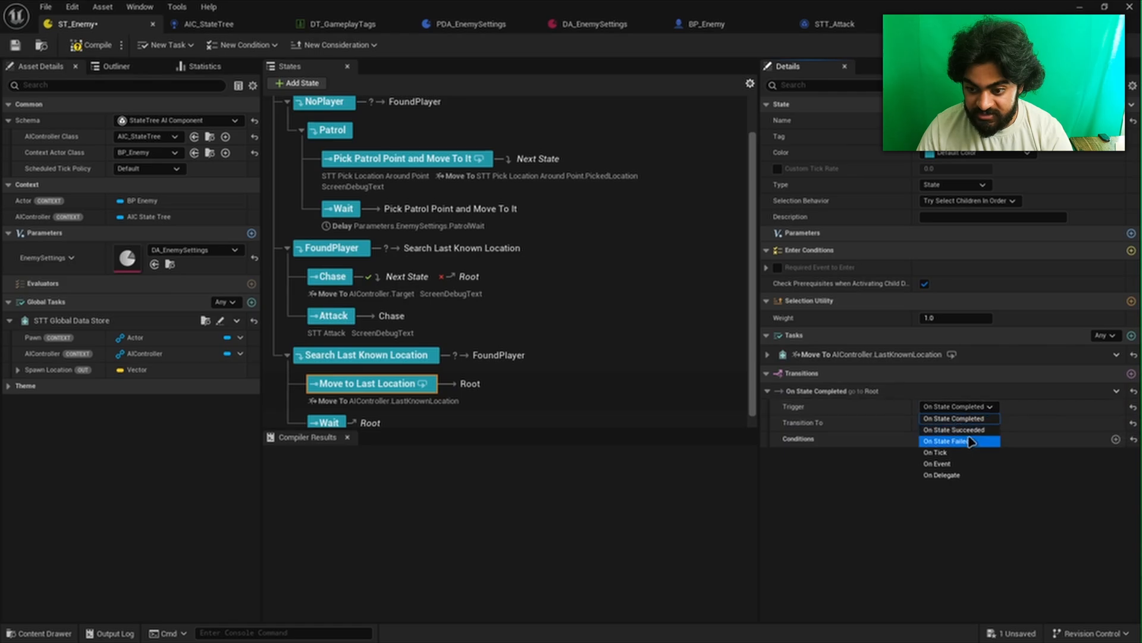
click(967, 431)
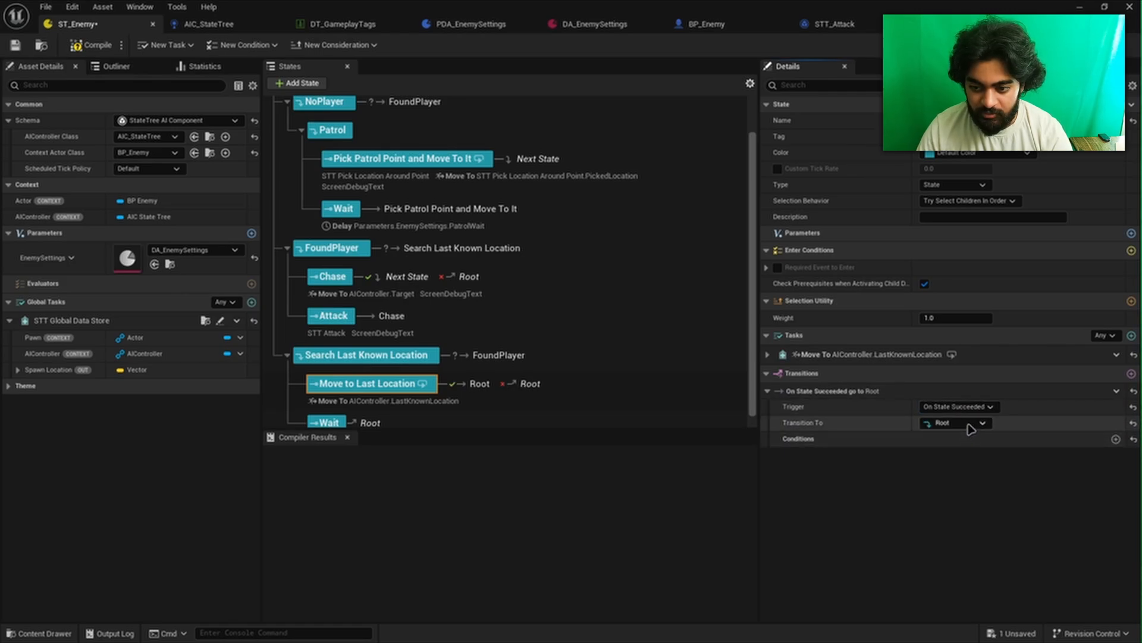
click(971, 424)
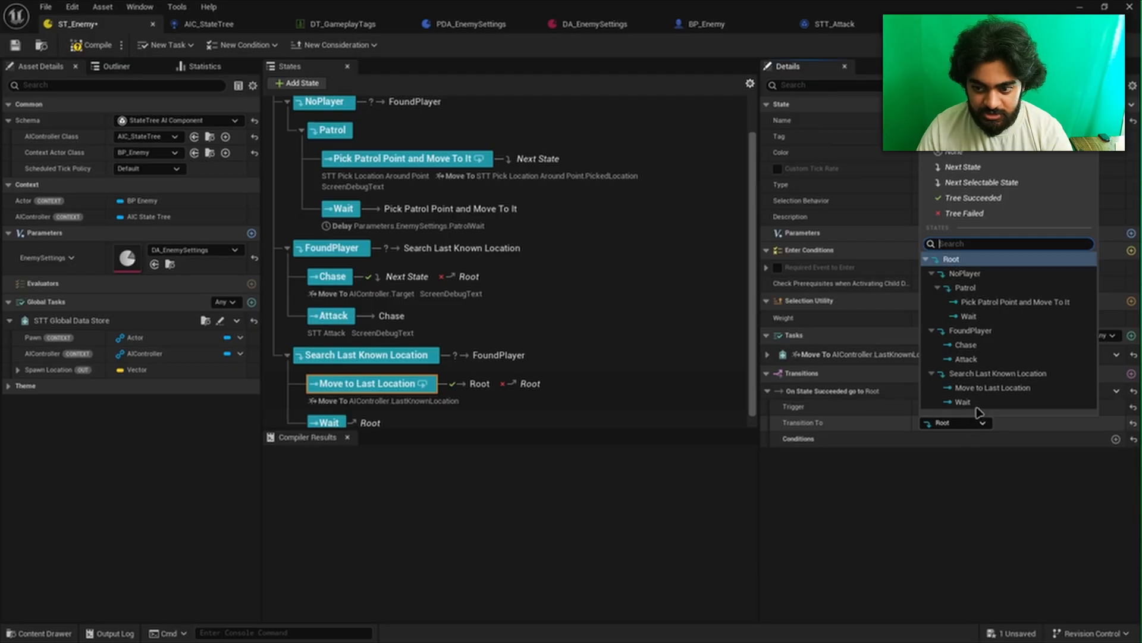
click(980, 402)
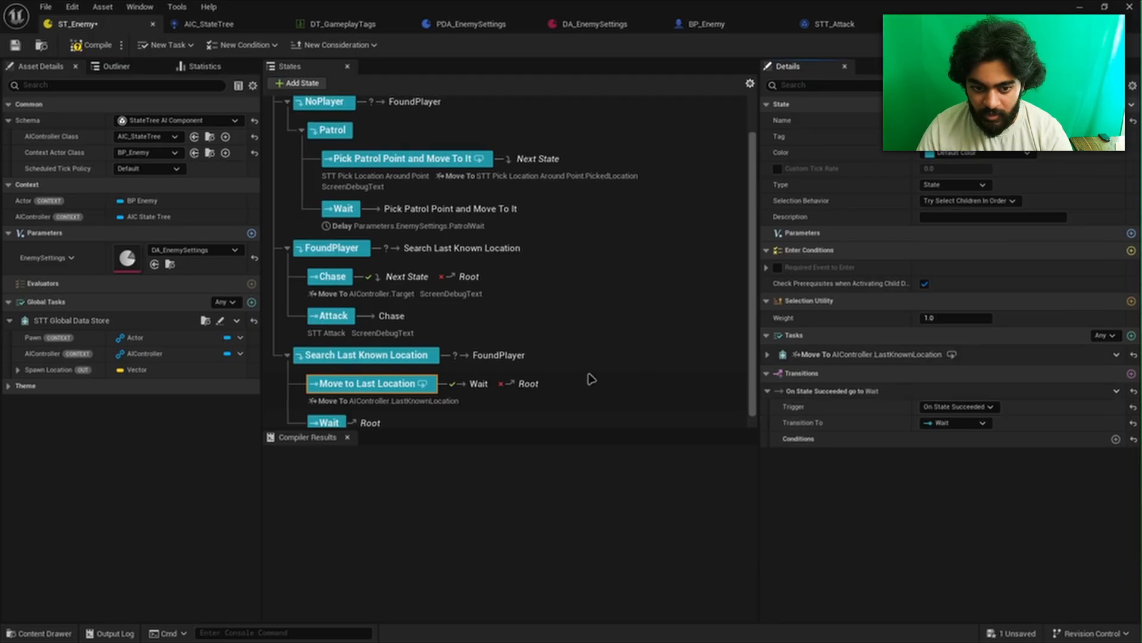
Add a Delay task to the Wait state under Search Last Known Location
scroll(593, 378, down, 1)
click(327, 412)
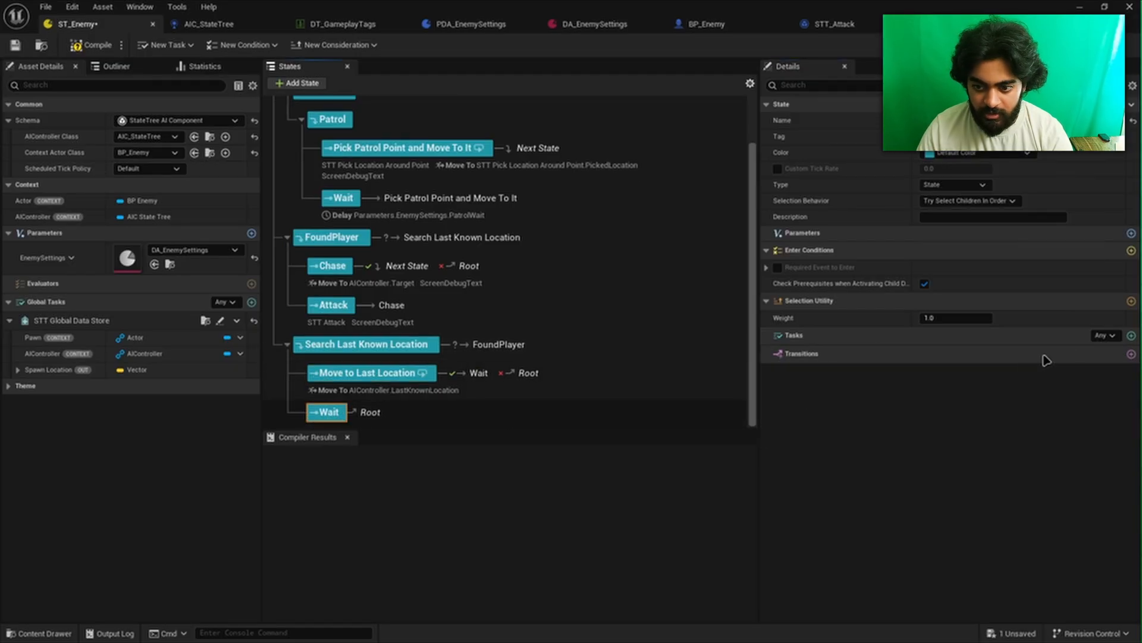
click(1131, 335)
scroll(963, 488, down, 3)
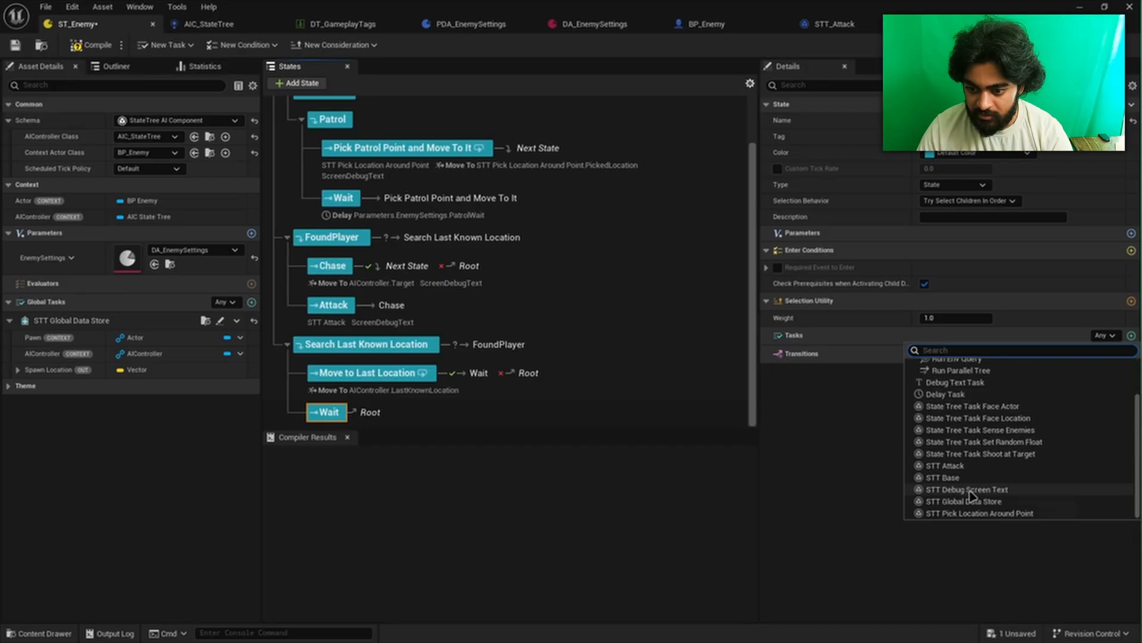
scroll(970, 464, up, 2)
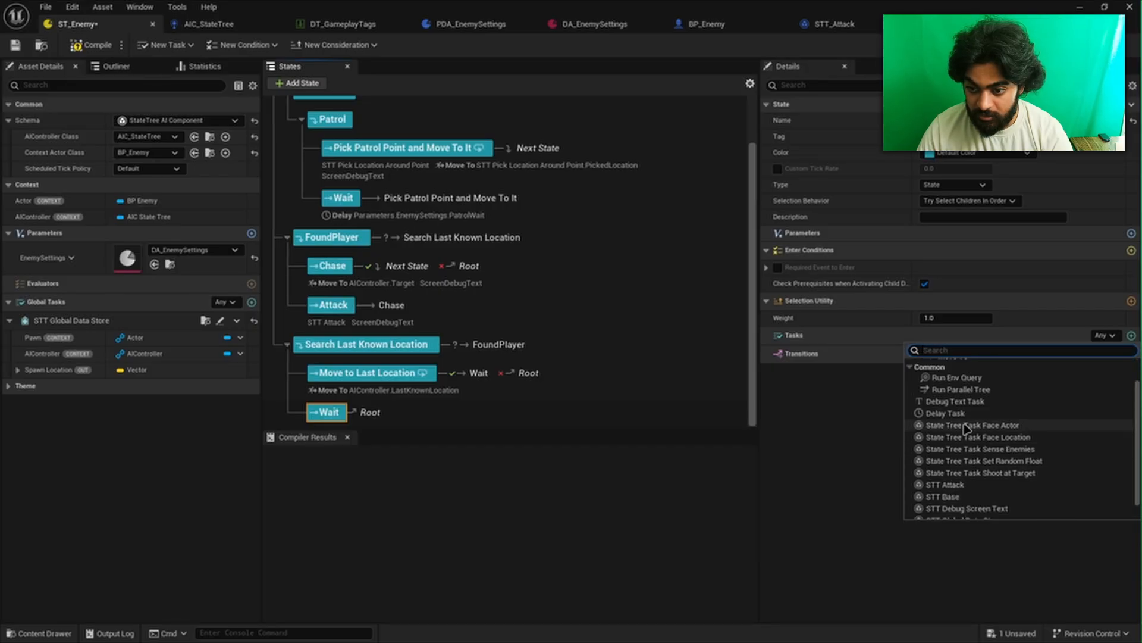
click(959, 412)
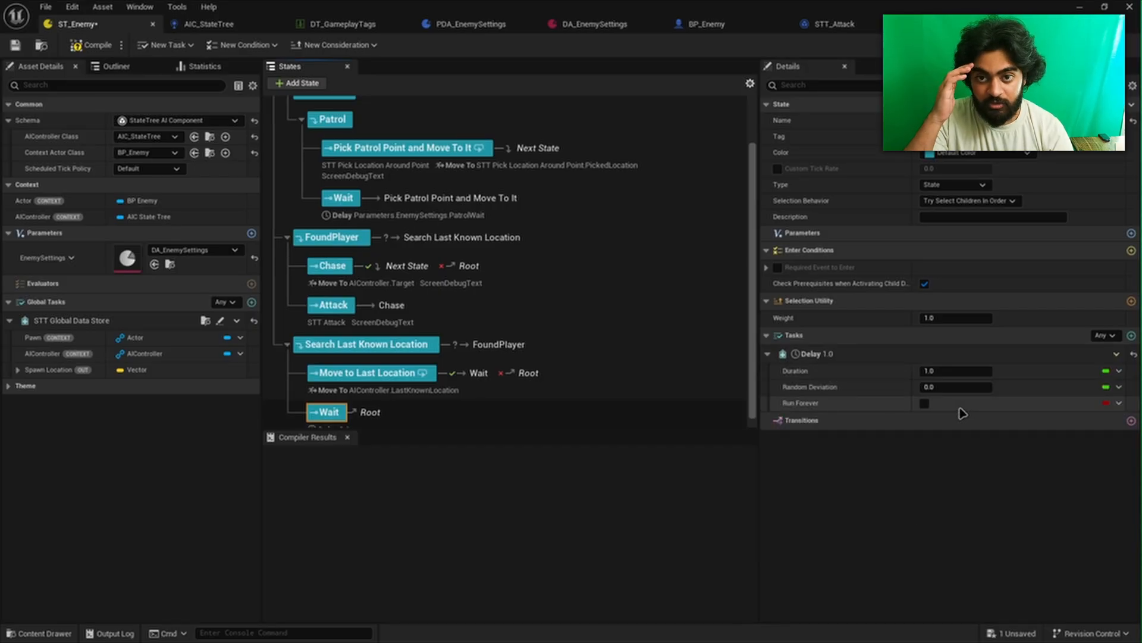
Create a float variable named SearchWait in PDA_EnemySettings, with the category Search and units in seconds
click(473, 25)
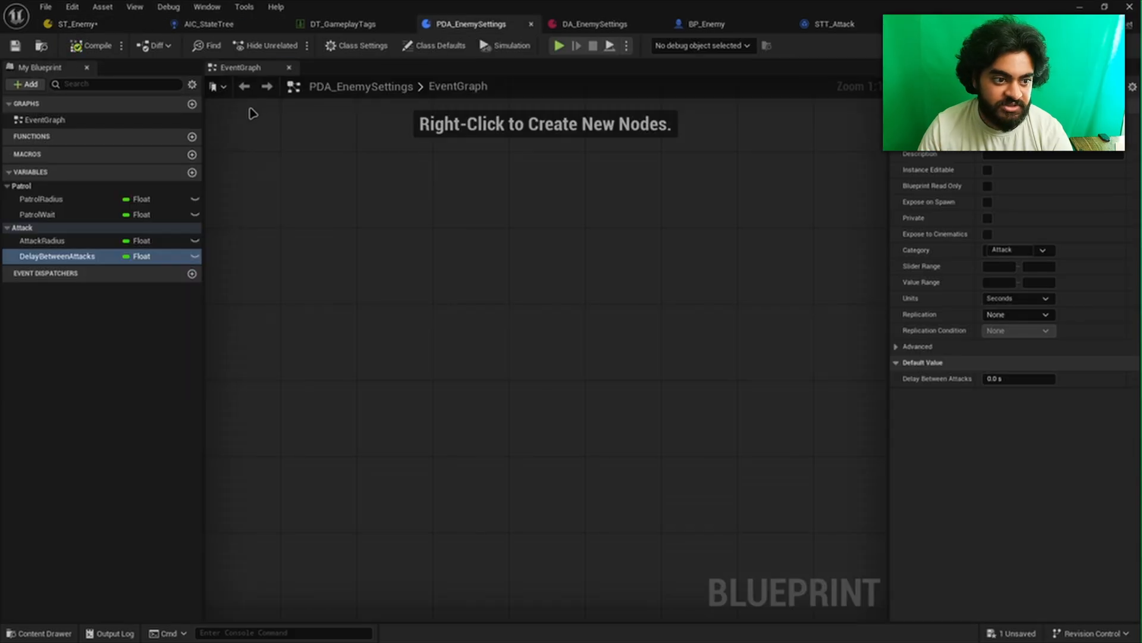
click(192, 172)
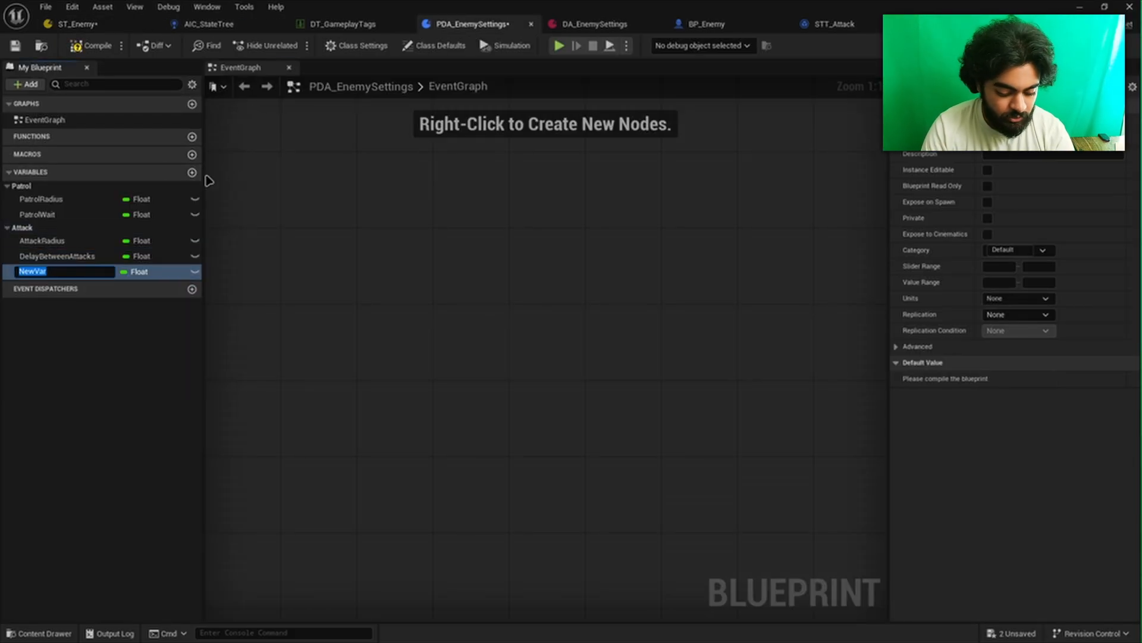
text(SearchWait)
key(Return)
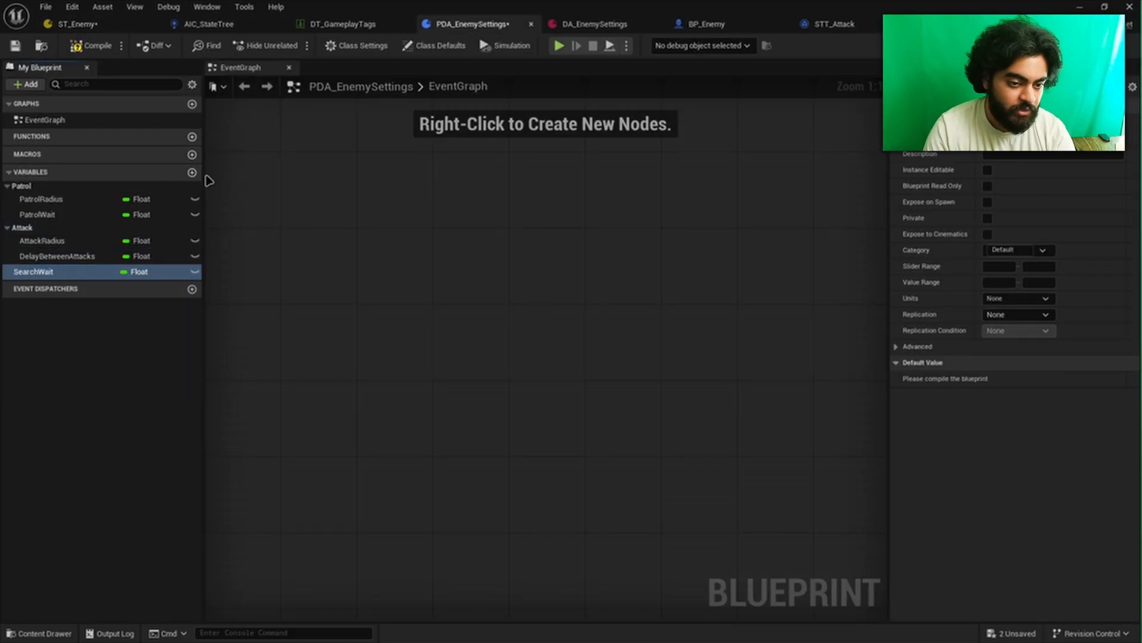
click(1038, 251)
text(Search)
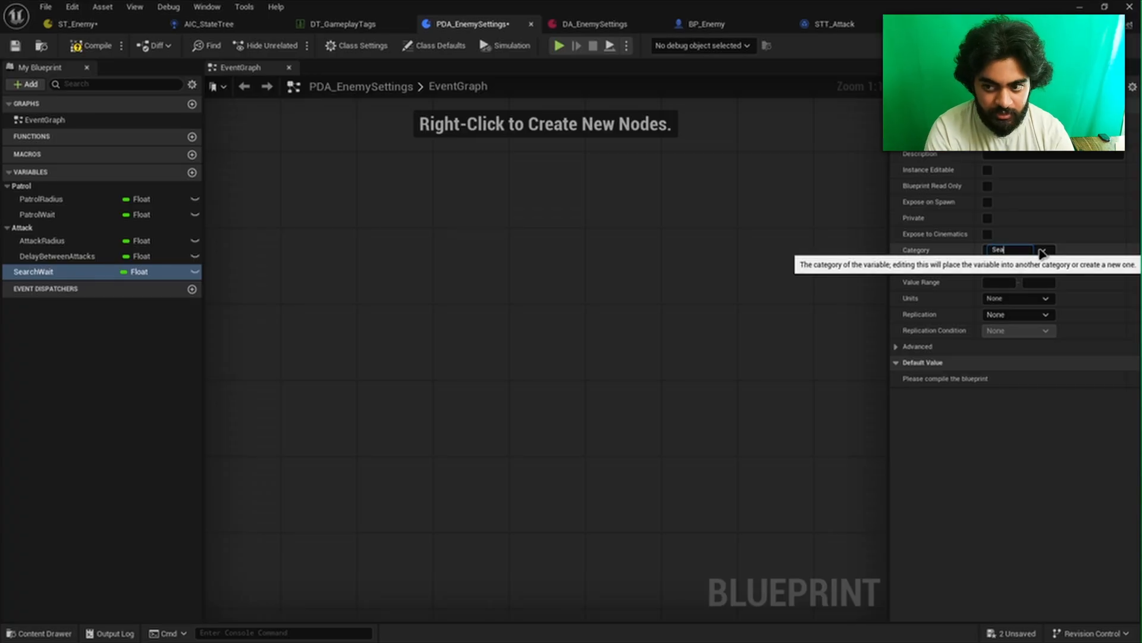
Set Search Wait to 4 s in the DA_EnemySettings data asset
click(595, 24)
click(527, 217)
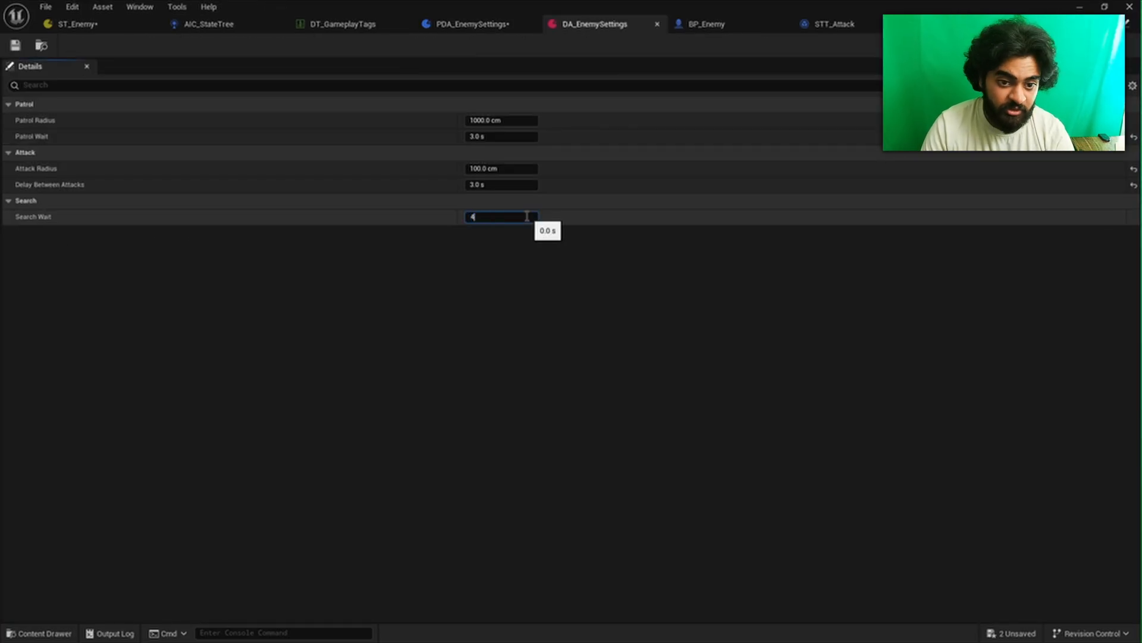
text(4)
key(Return)
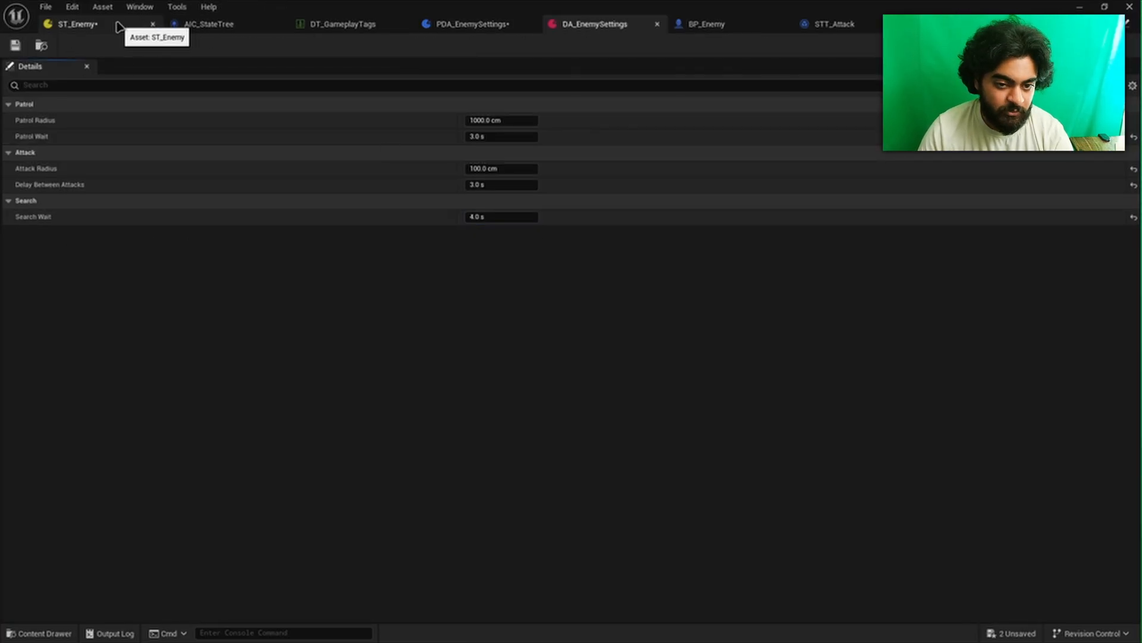
In ST_Enemy, bind the search Wait state's Delay duration to Parameters.EnemySettings.SearchWait
click(118, 27)
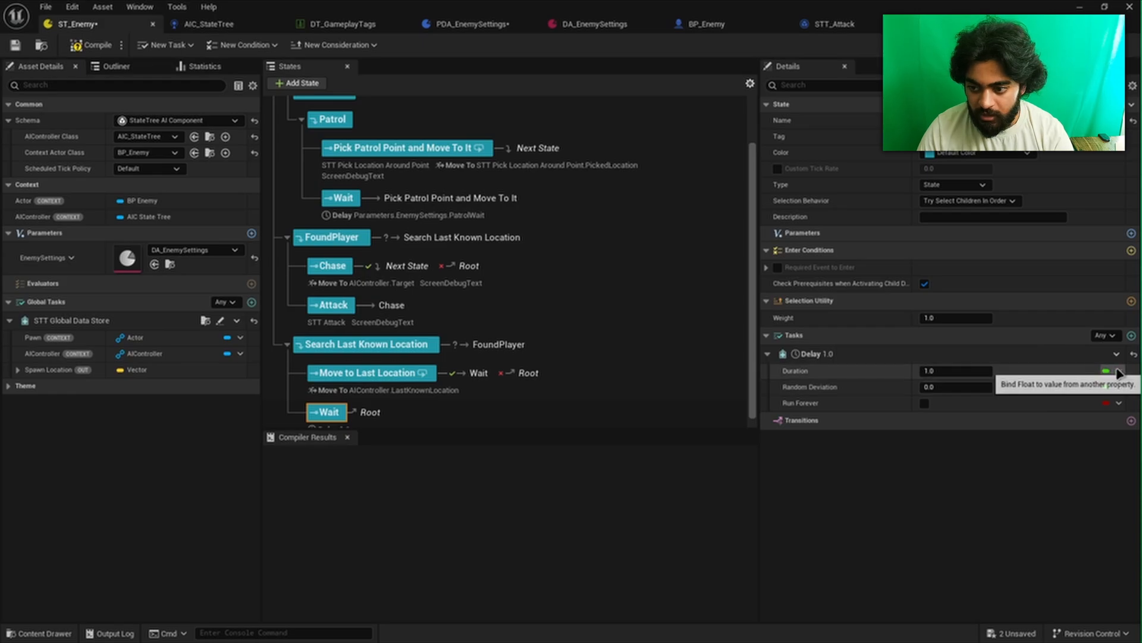
click(1118, 373)
mouse_move(1092, 418)
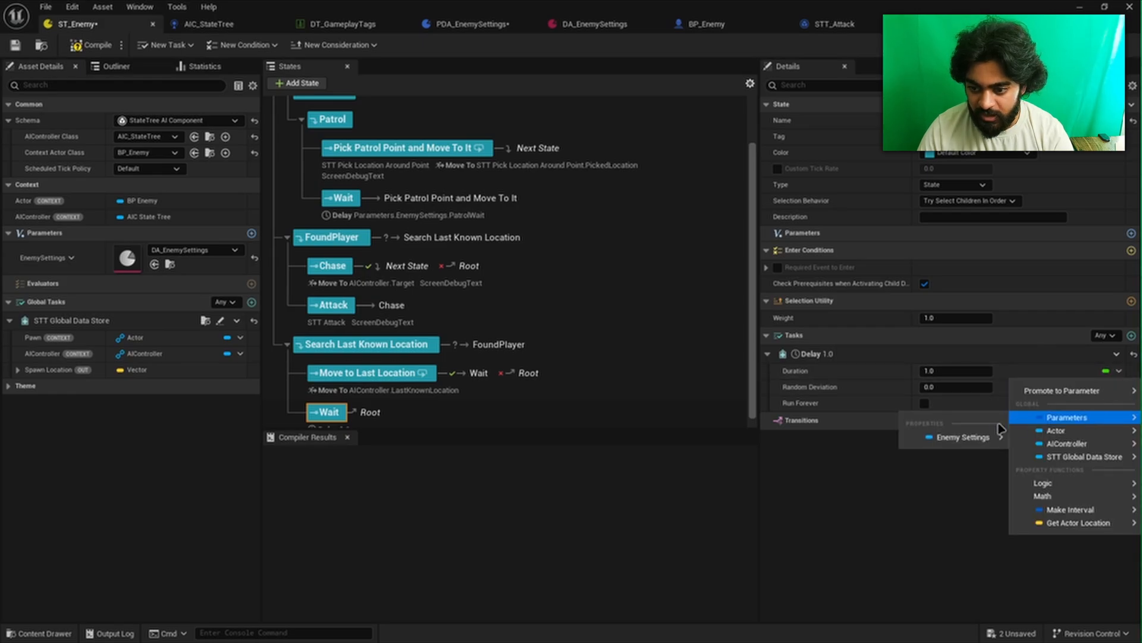
mouse_move(994, 437)
click(1047, 510)
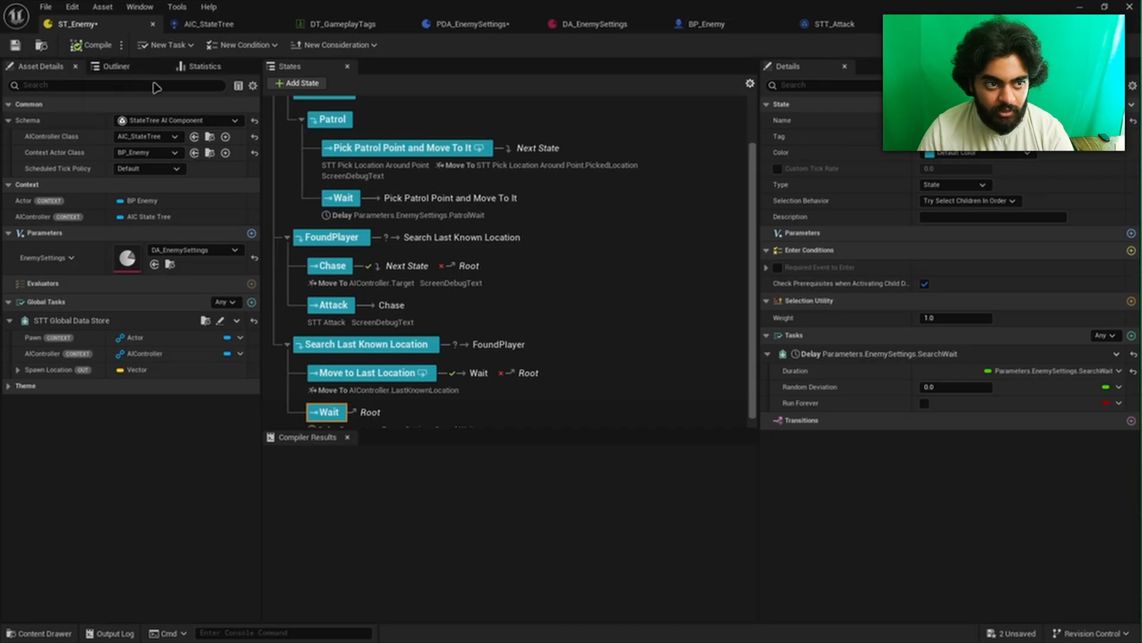
Add an On State Completed transition from the search Wait state to Patrol and save ST_Enemy
scroll(625, 360, down, 1)
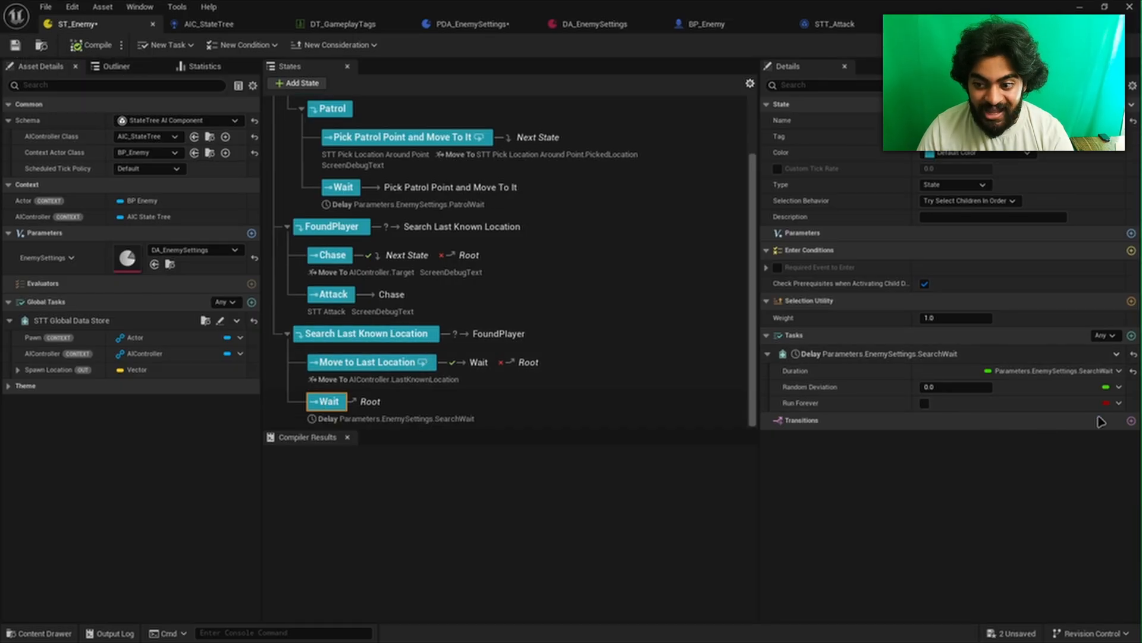
click(1131, 421)
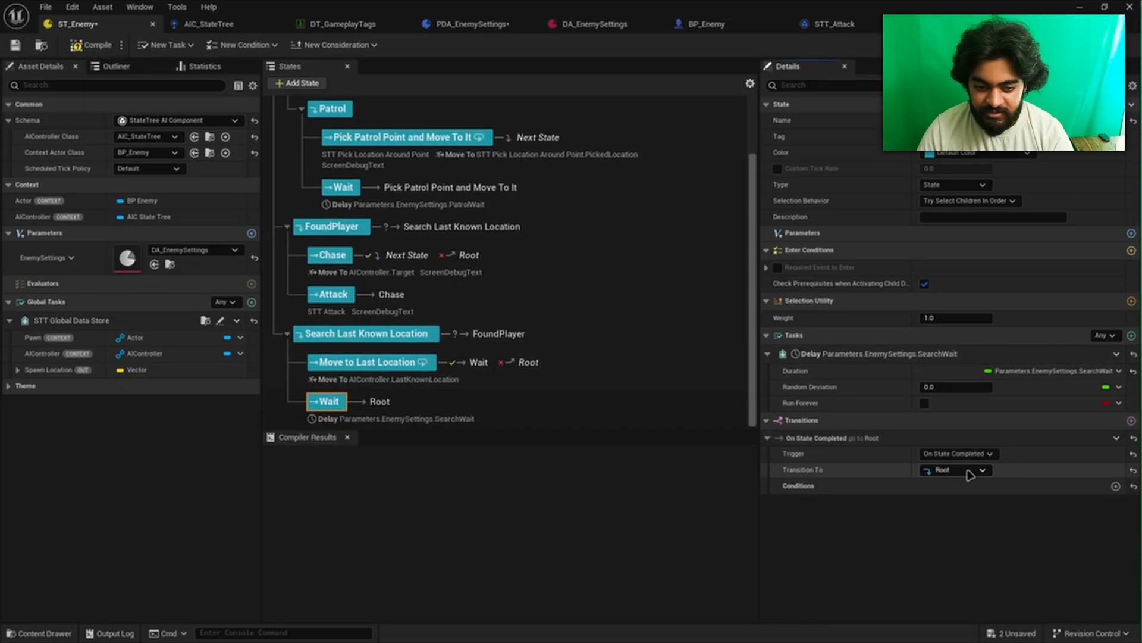
click(970, 473)
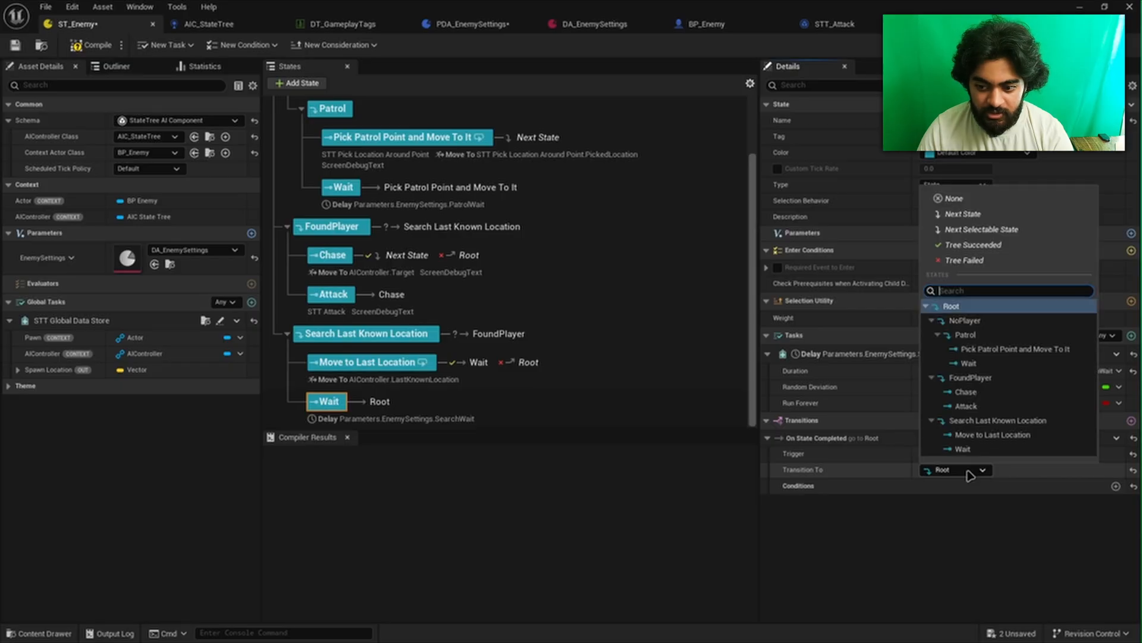
click(986, 337)
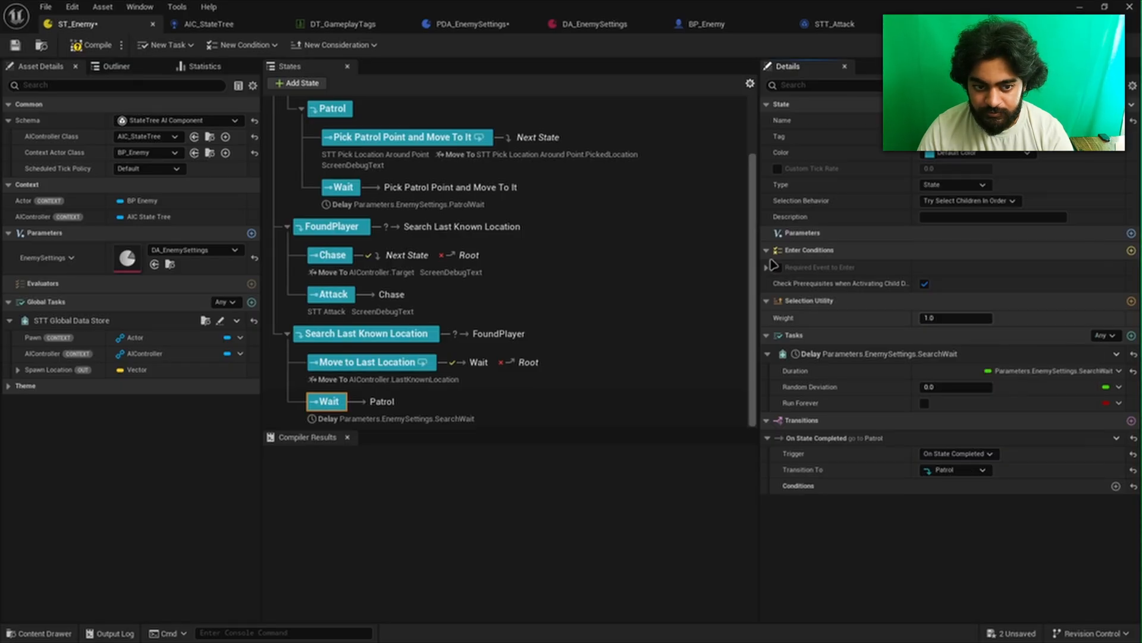
key(ctrl+s)
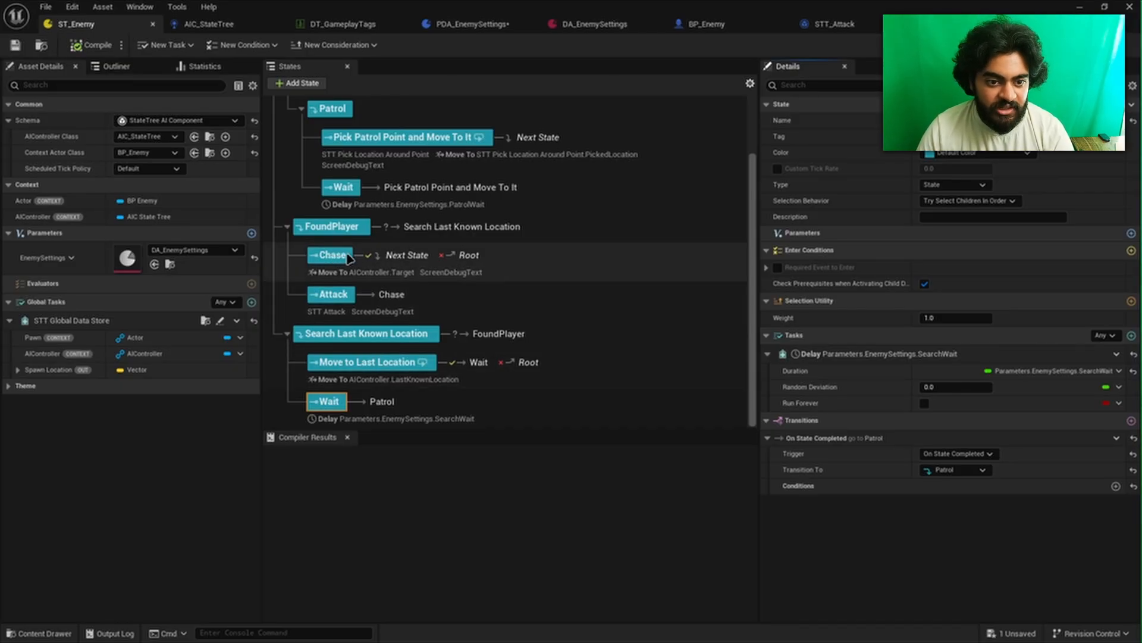
Review the state tree's flow and the Chase state's Move To settings
scroll(457, 280, up, 2)
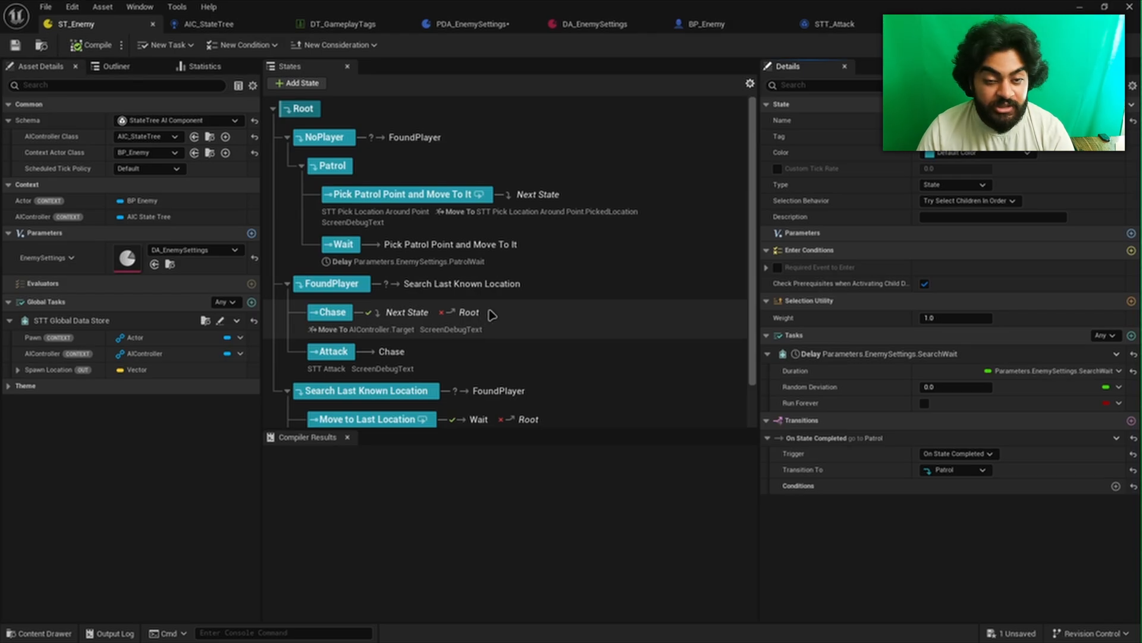
scroll(493, 314, down, 1)
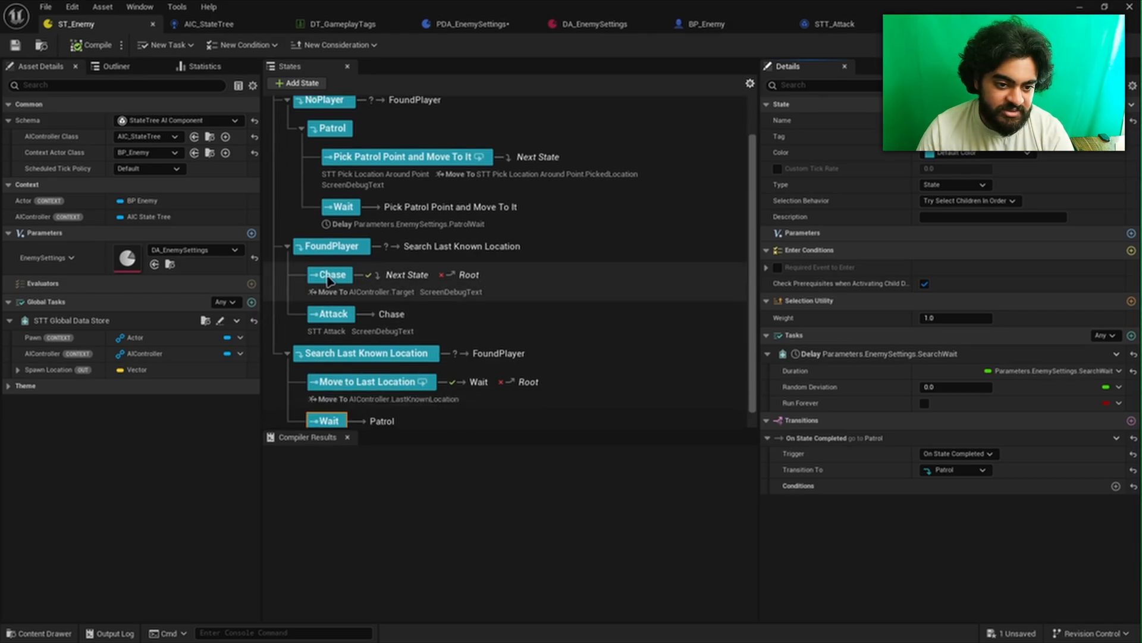
click(331, 275)
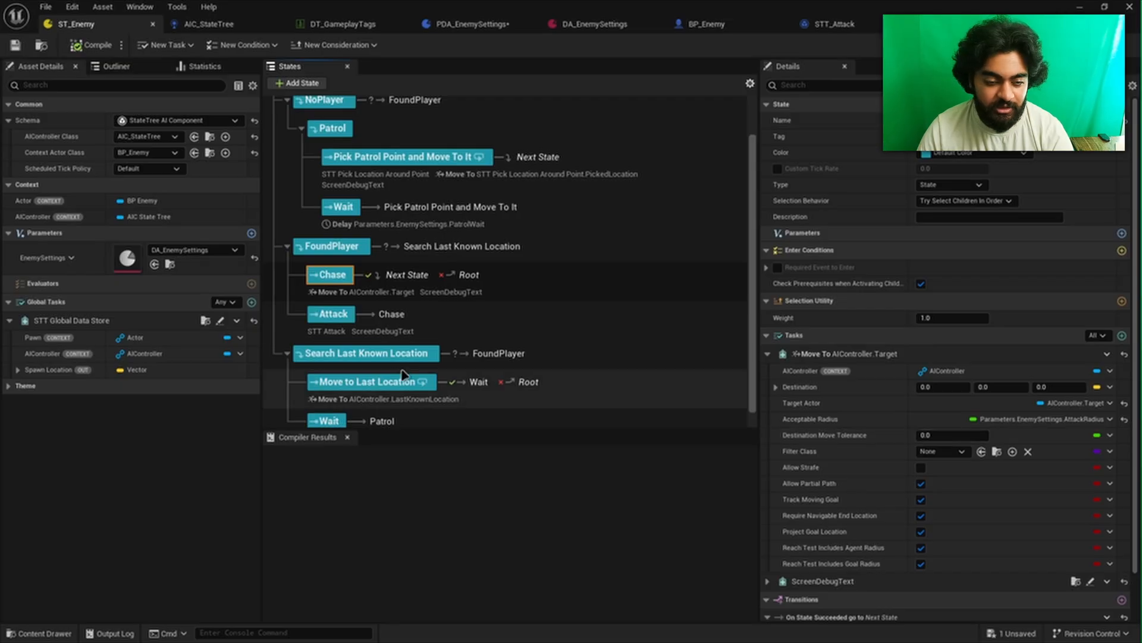
scroll(467, 322, up, 1)
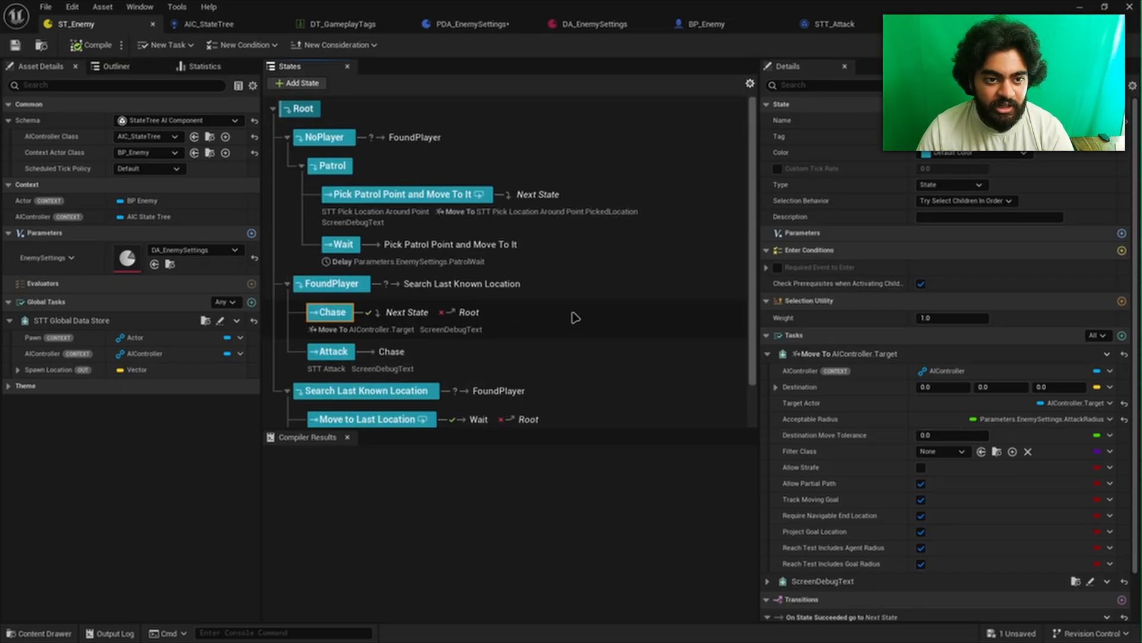
Try an On State Failed transition from the Chase state to Root, and delete that transition again
scroll(771, 535, down, 1)
click(767, 564)
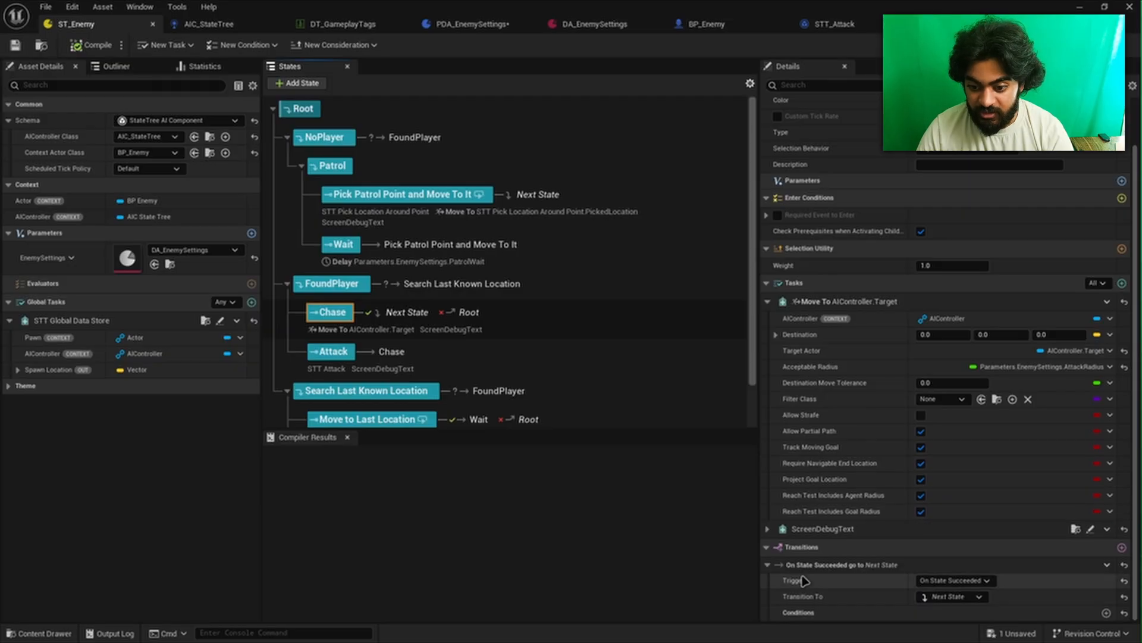
click(769, 566)
click(1124, 596)
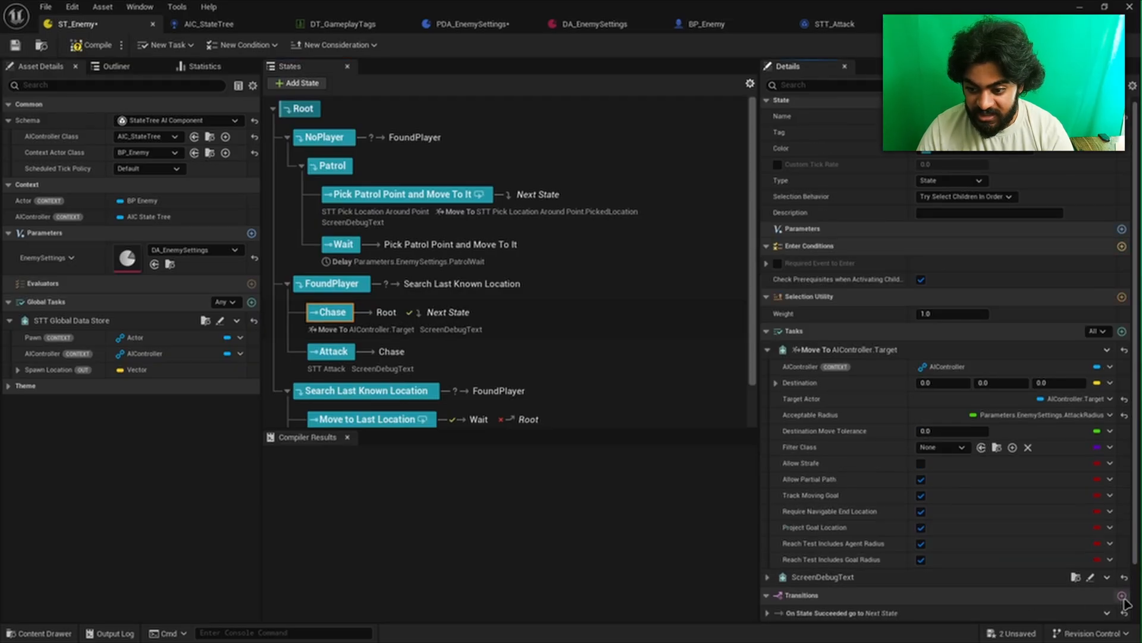
scroll(1019, 602, down, 2)
click(967, 581)
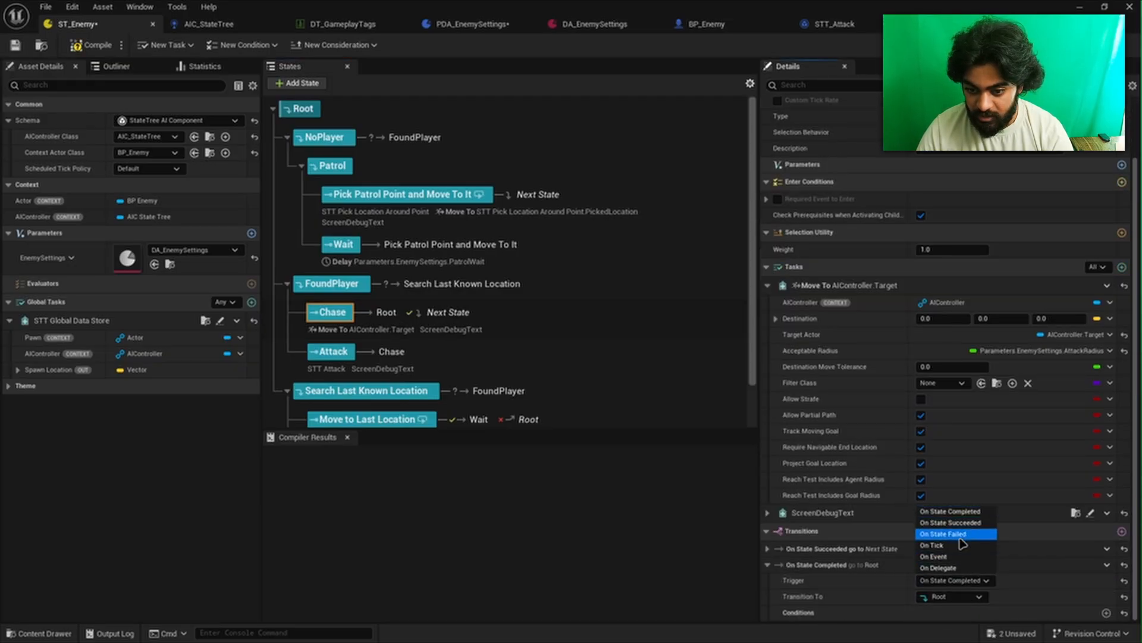
click(962, 542)
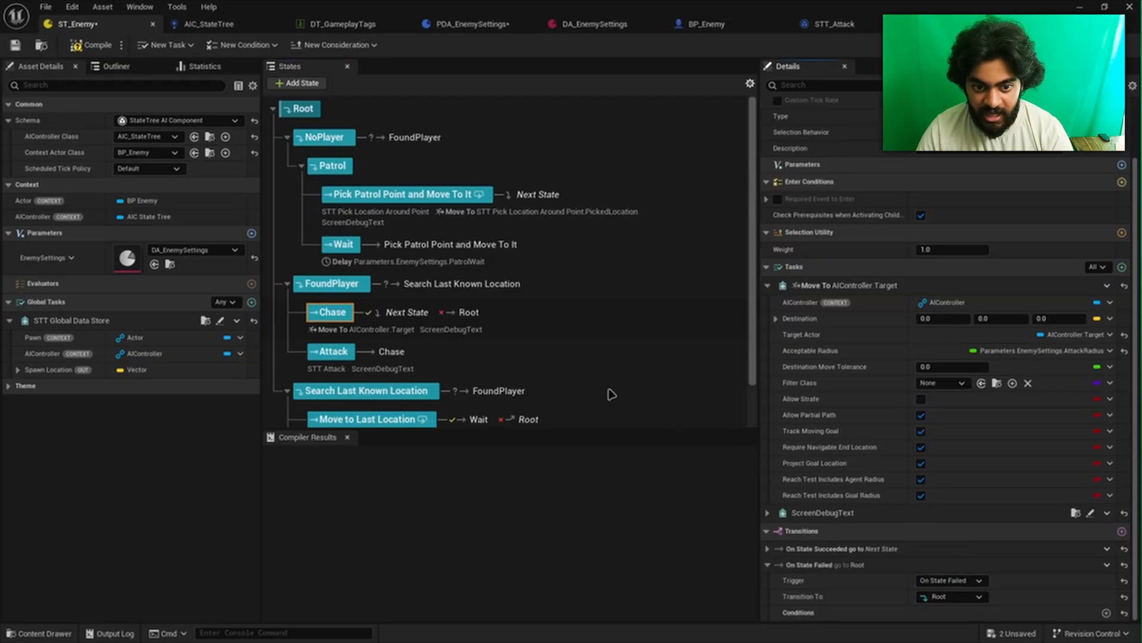
right_click(962, 569)
click(1009, 493)
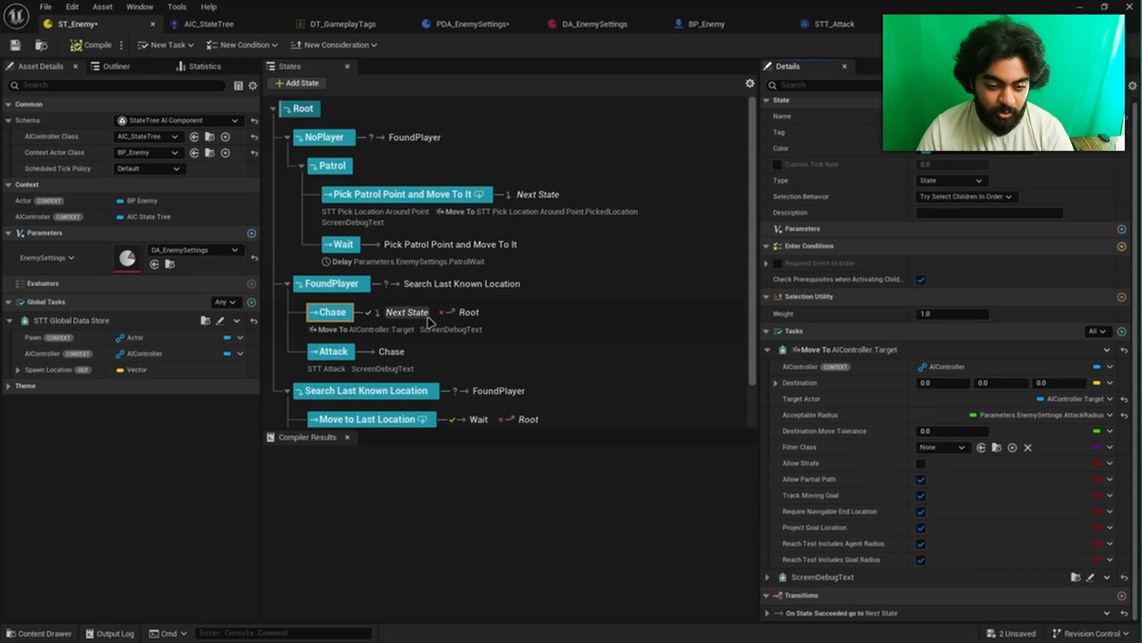
Check the Move to Last Location state's Move To settings, close the compiler results and save ST_Enemy
scroll(475, 360, down, 1)
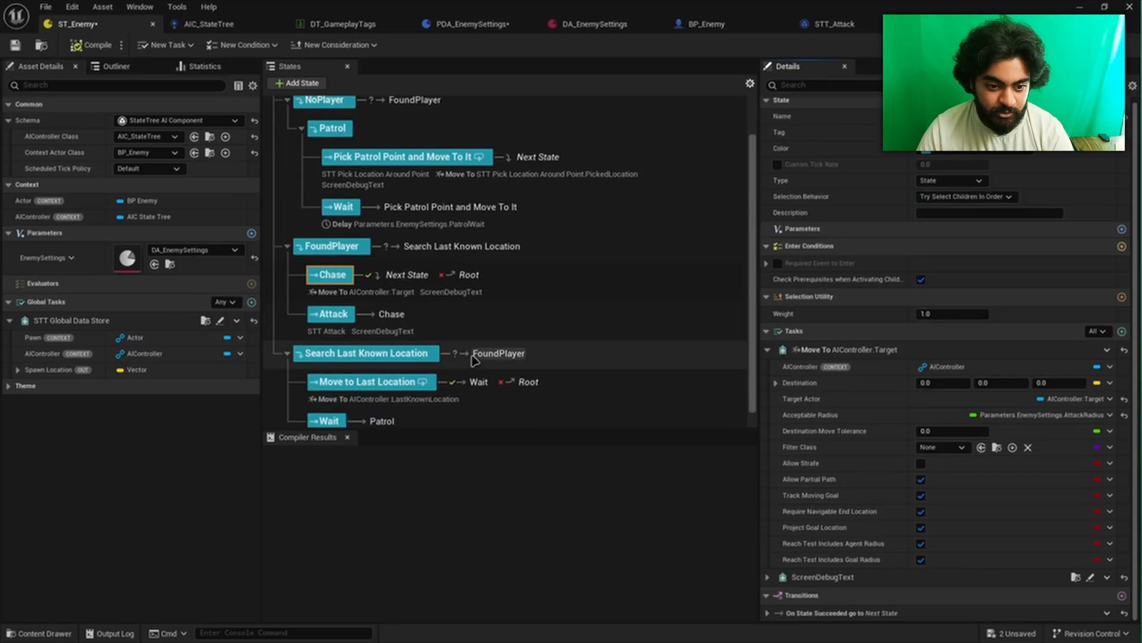
click(375, 383)
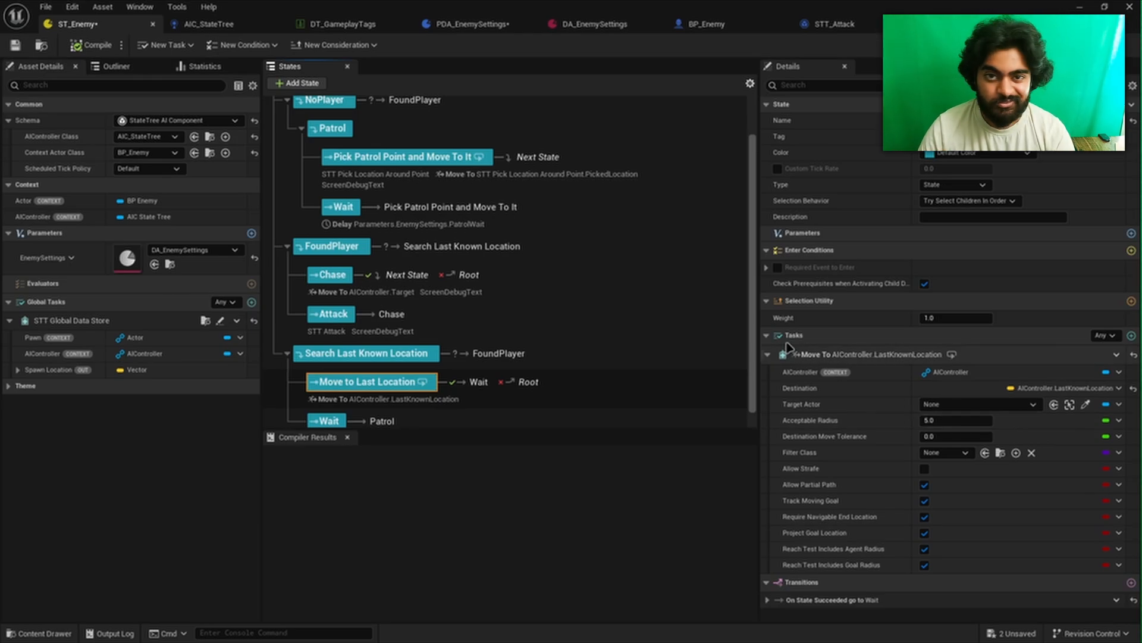
scroll(538, 271, up, 2)
scroll(538, 271, down, 3)
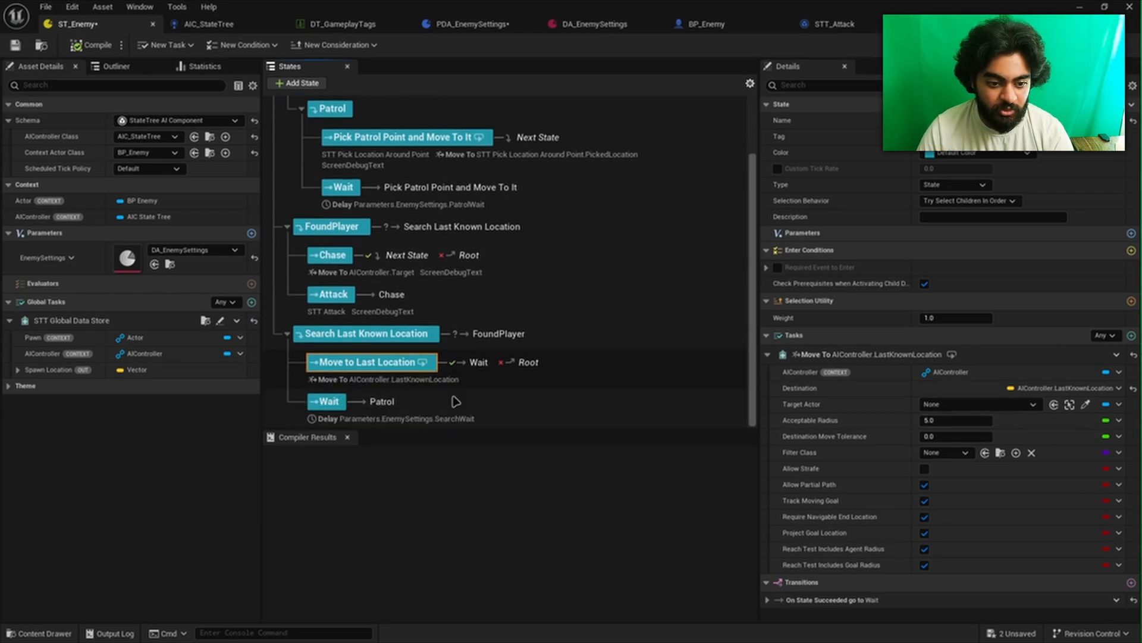
click(349, 437)
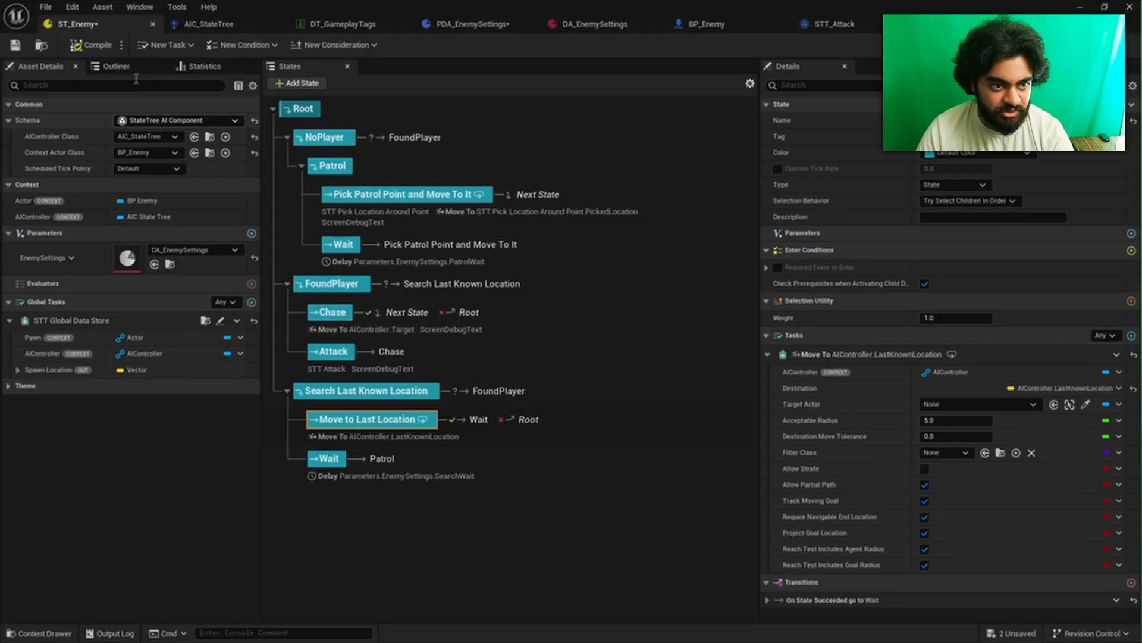
click(19, 46)
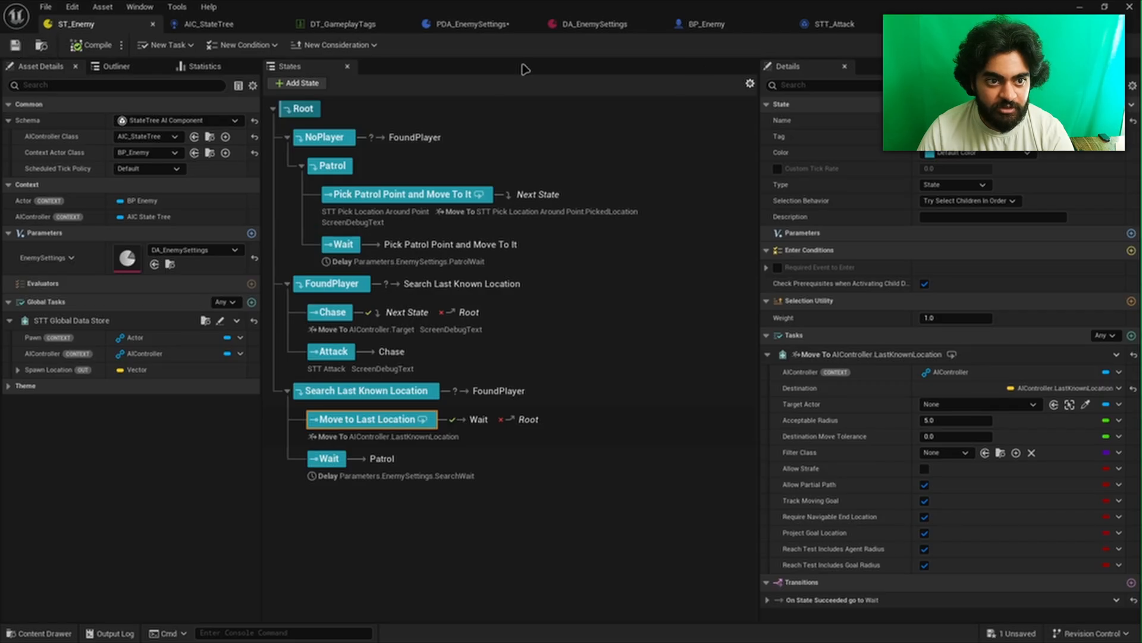
Play-test LVL_Game, moving in and out of the enemy's sight and toggling the AI debug overlay to examine its chase and patrol behaviour
click(1081, 7)
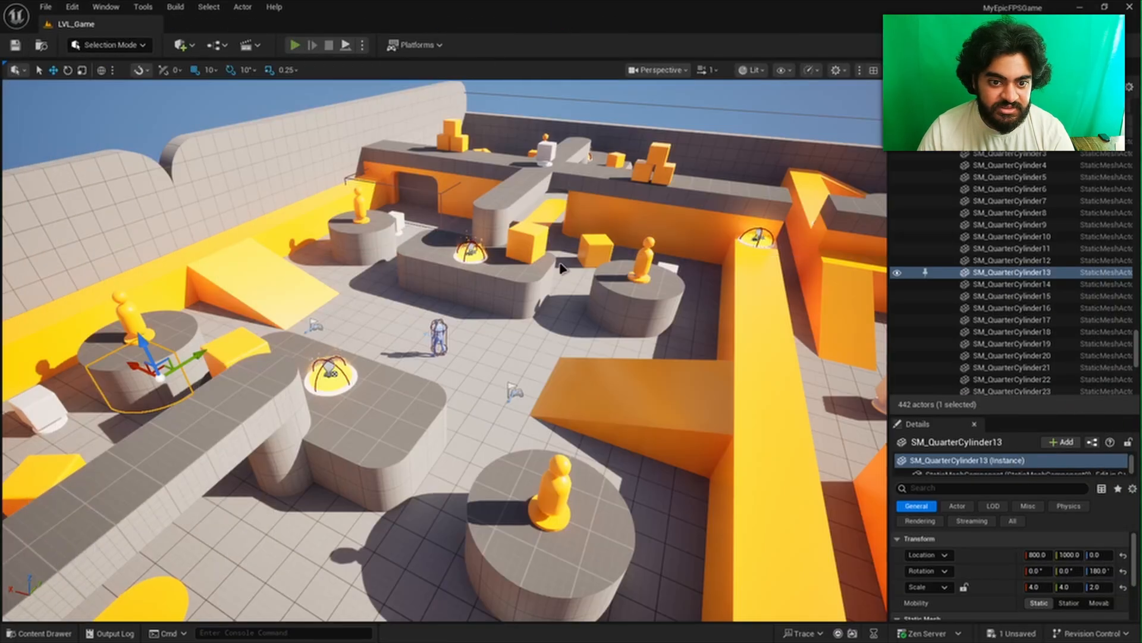
key(alt+p)
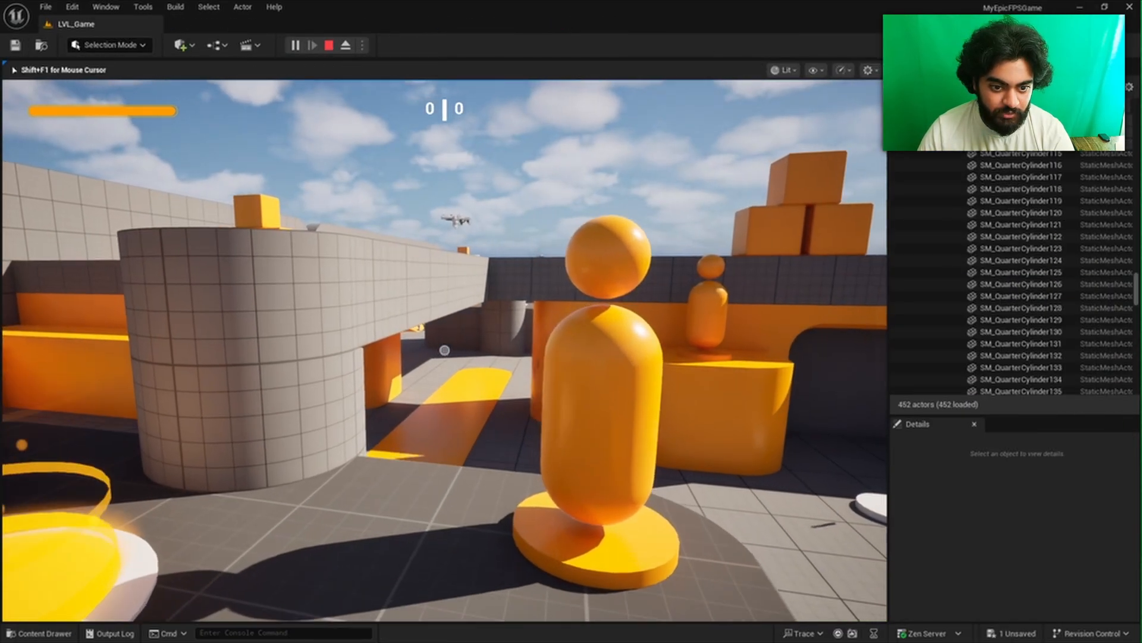
key(w)
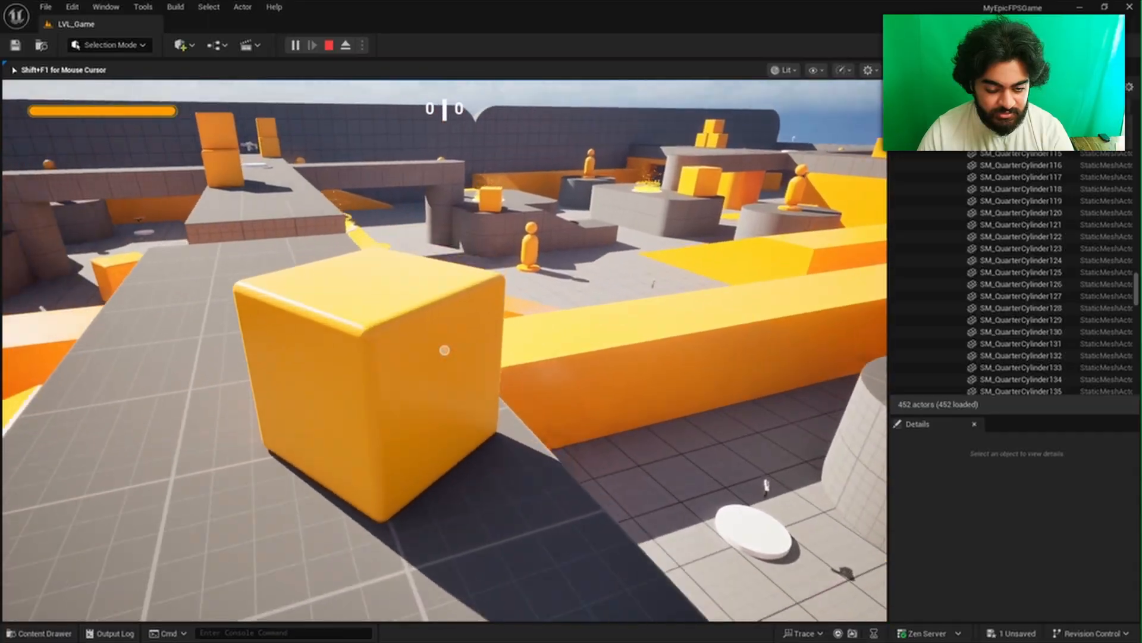
key(apostrophe)
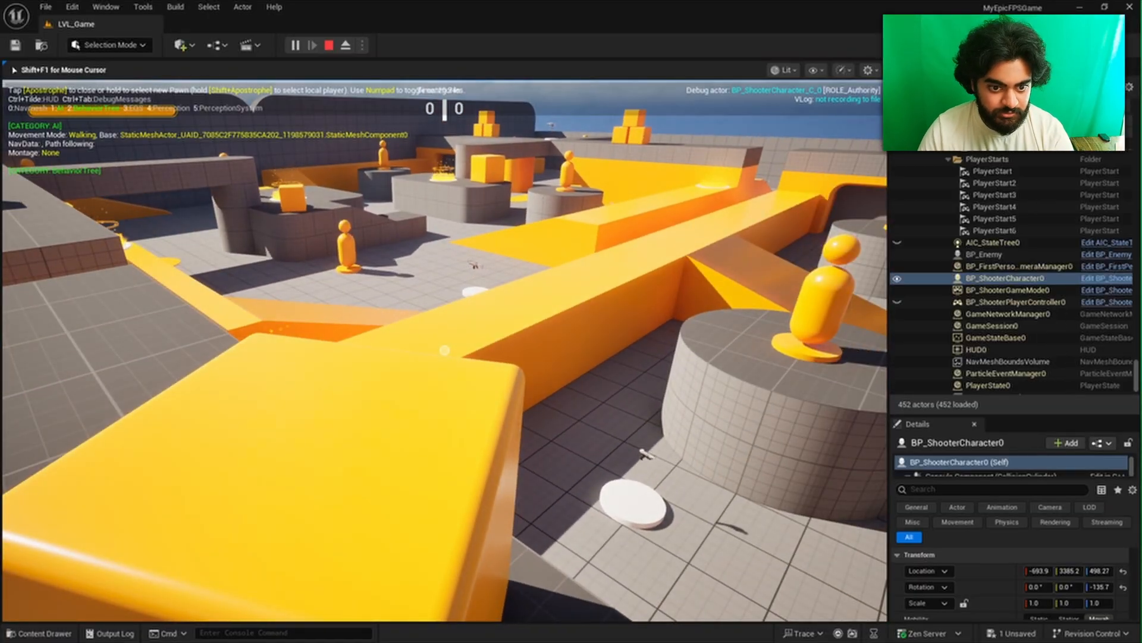
key(Tab)
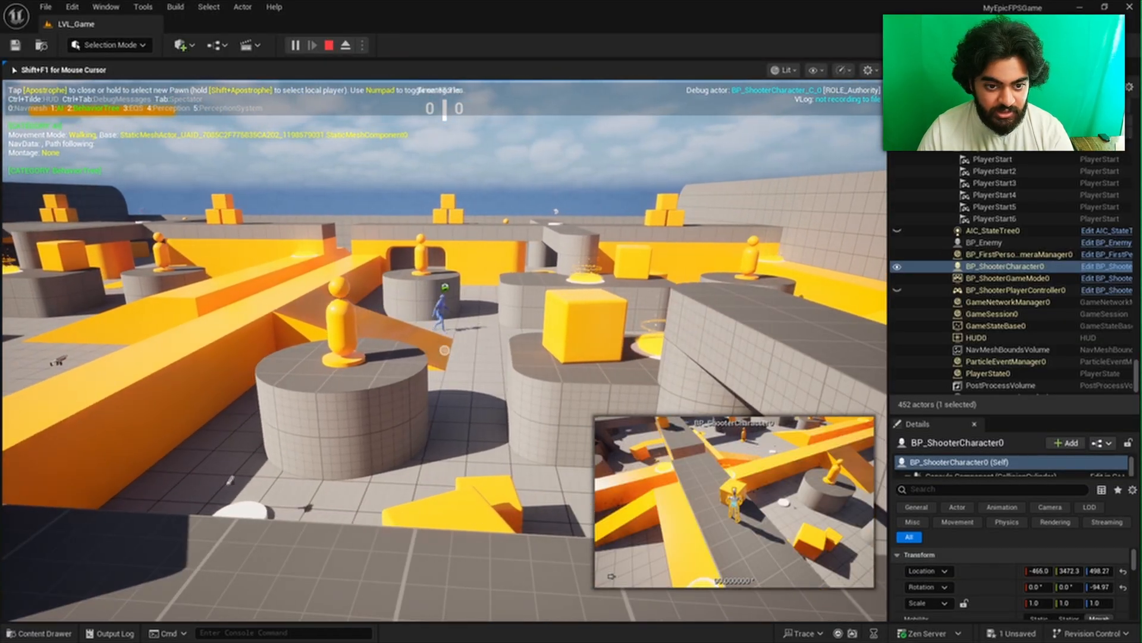
key(apostrophe)
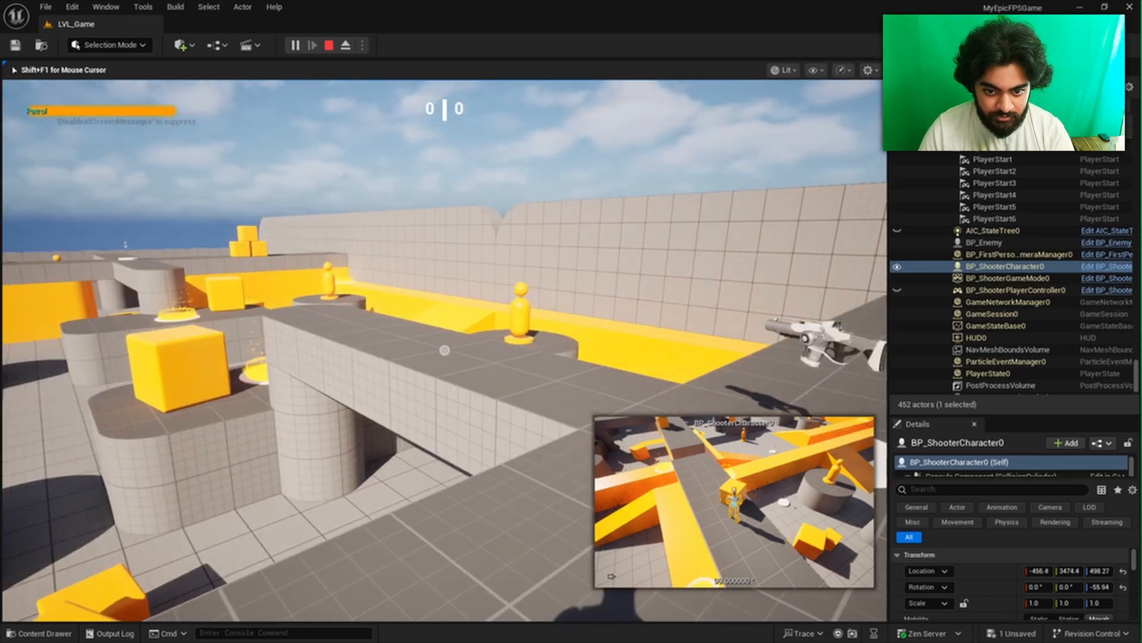
key(w)
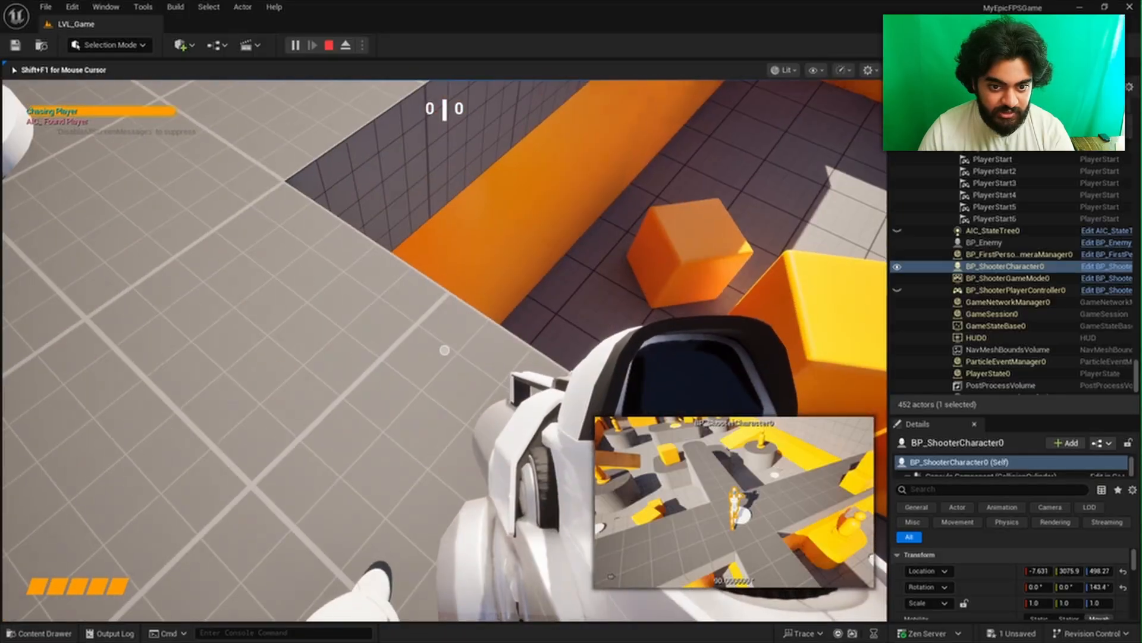
key(w)
key(w)
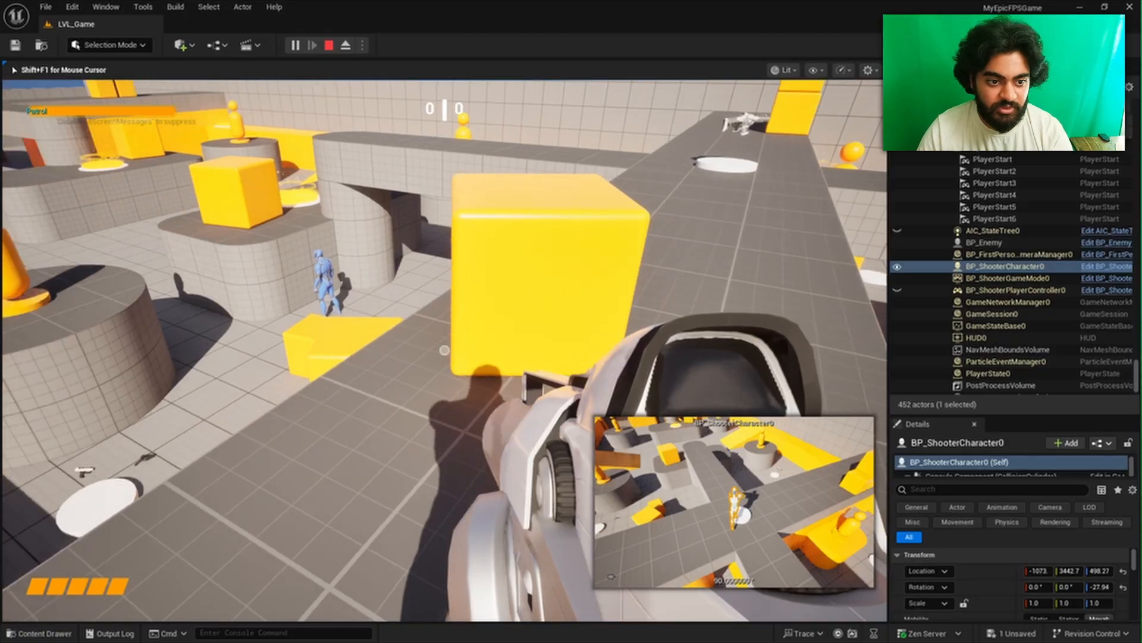
key(Escape)
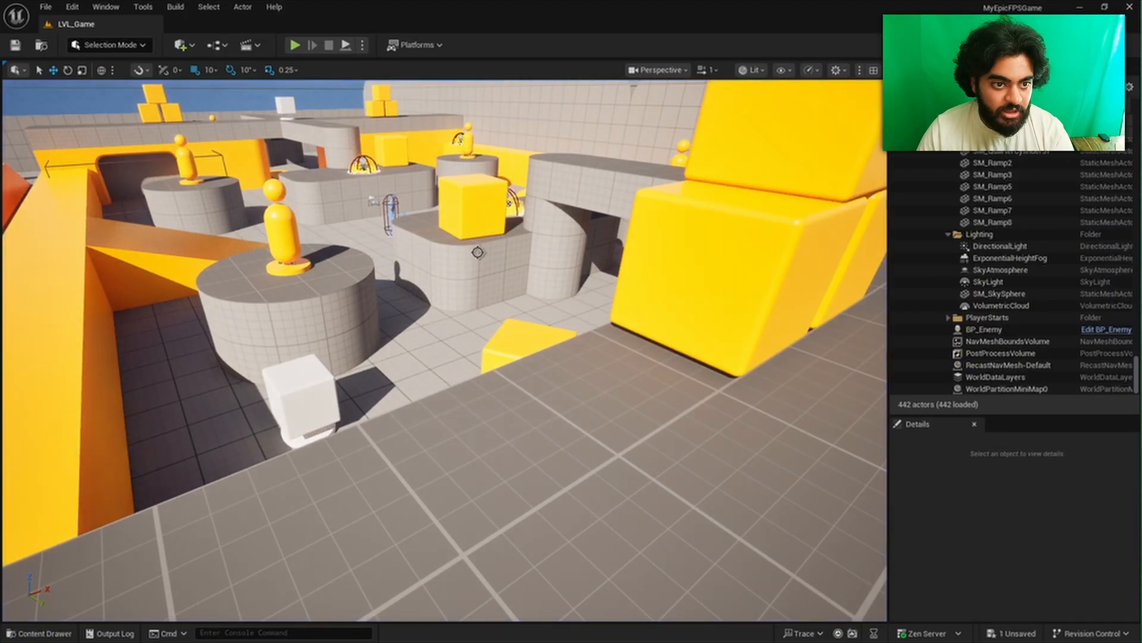
In ST_Enemy, set the Move to Last Location state's task completion to All
key(alt+Tab)
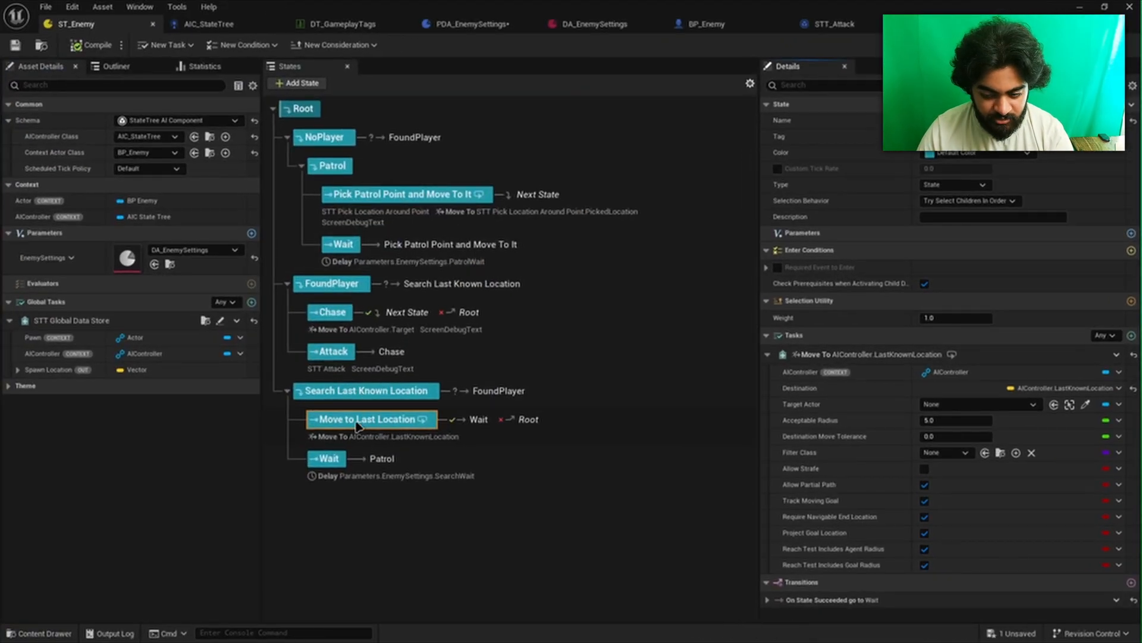
click(768, 354)
click(1106, 335)
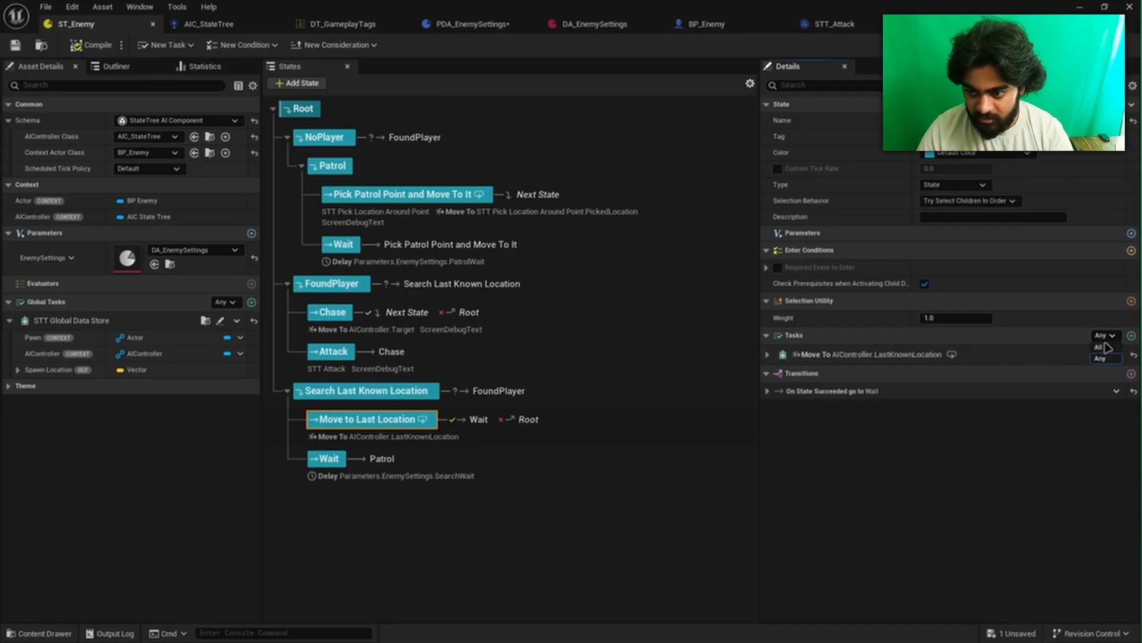
click(1104, 357)
Add a ScreenDebugText task with the text "Searching for Player" to the Move to Last Location state and save ST_Enemy
click(1131, 335)
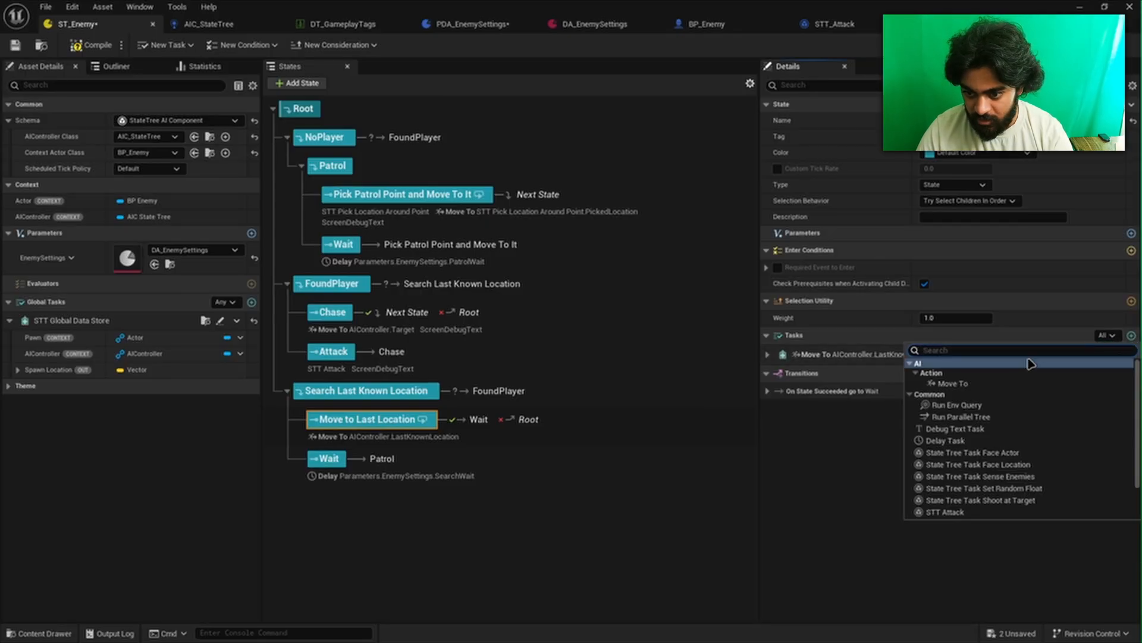
scroll(981, 476, down, 3)
click(974, 494)
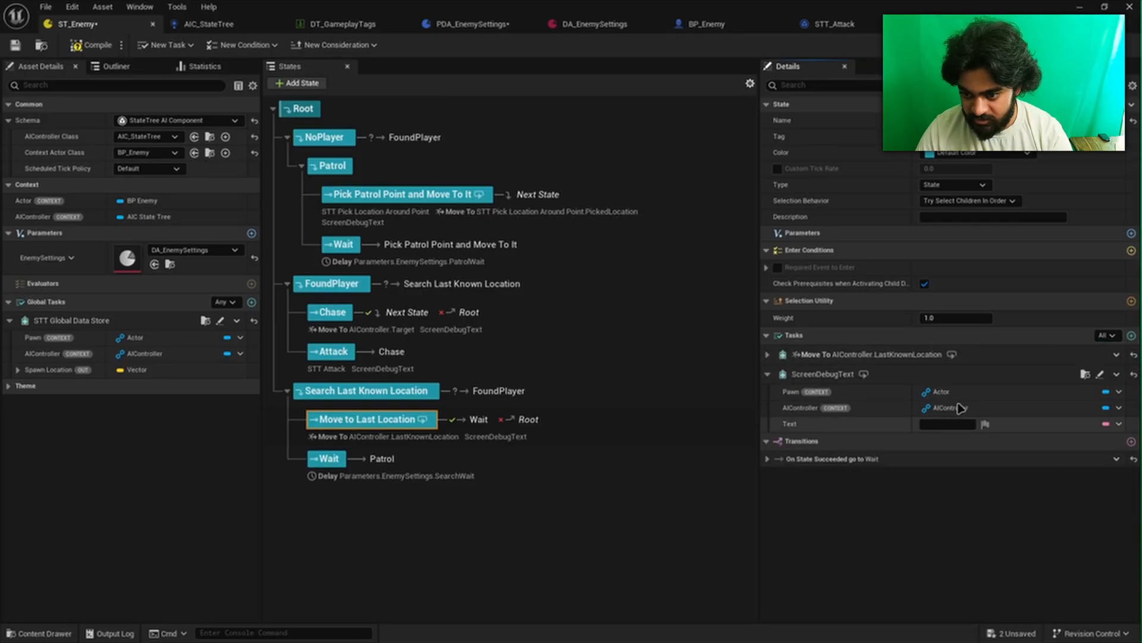
click(962, 423)
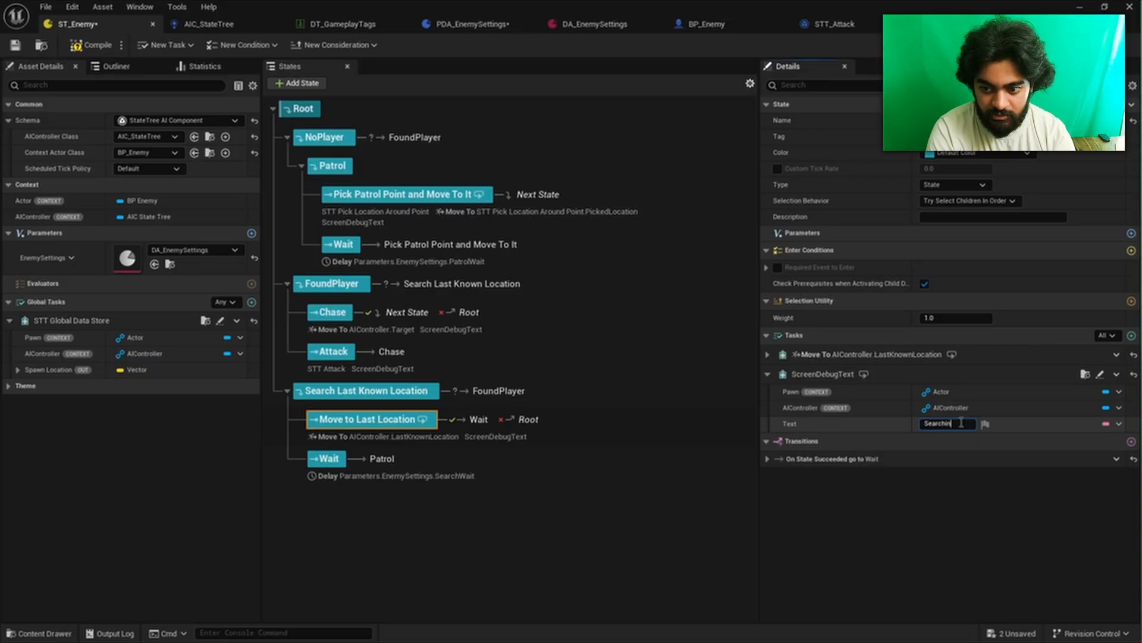
text(Searching for Player)
key(Return)
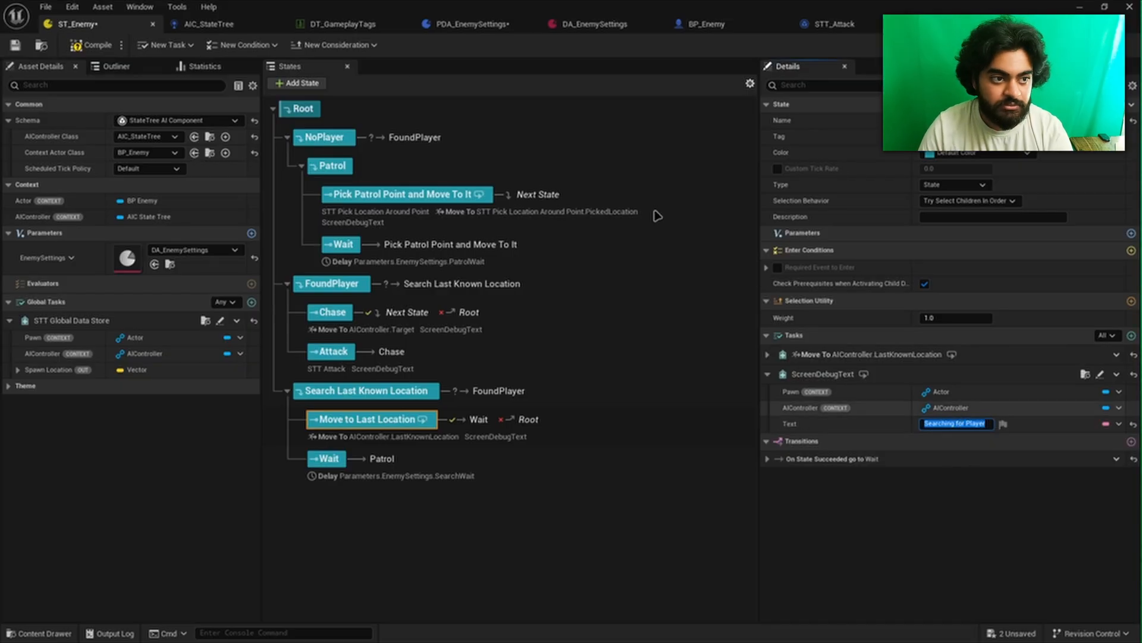
click(15, 47)
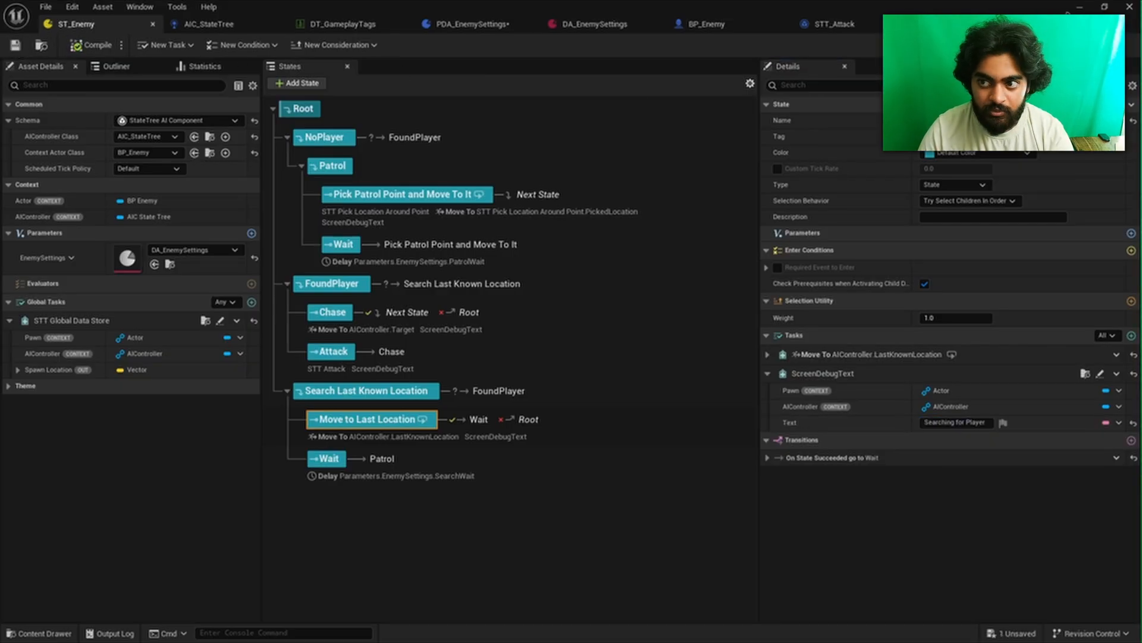
Play-test LVL_Game, moving in and out of the enemy's sight to examine its debug text while it patrols, chases and searches
click(1079, 7)
click(295, 45)
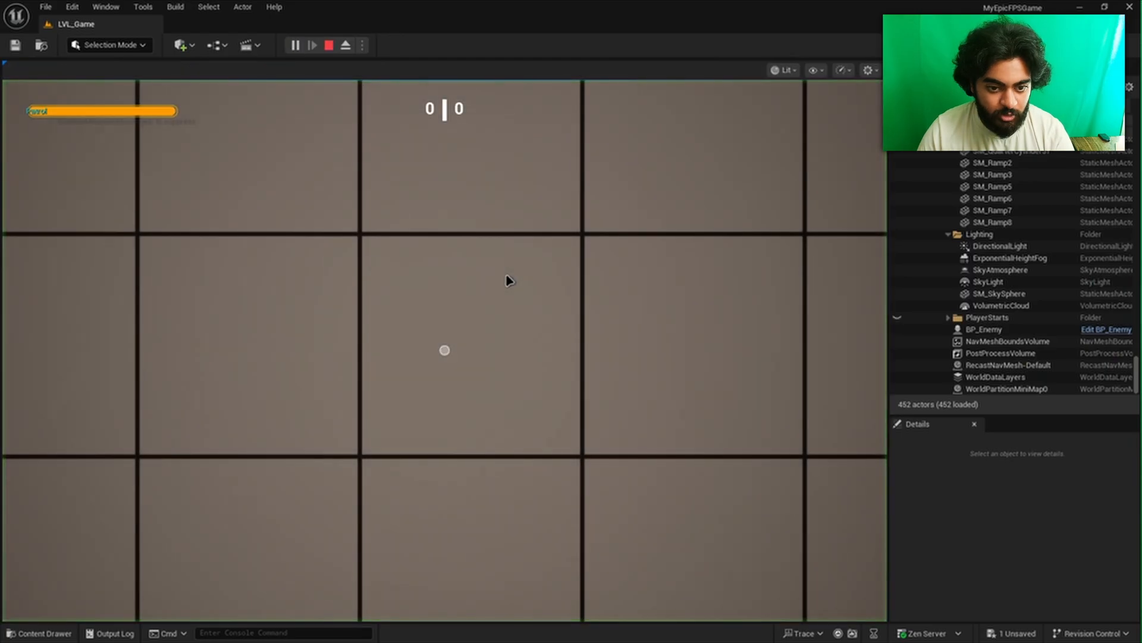
key(w)
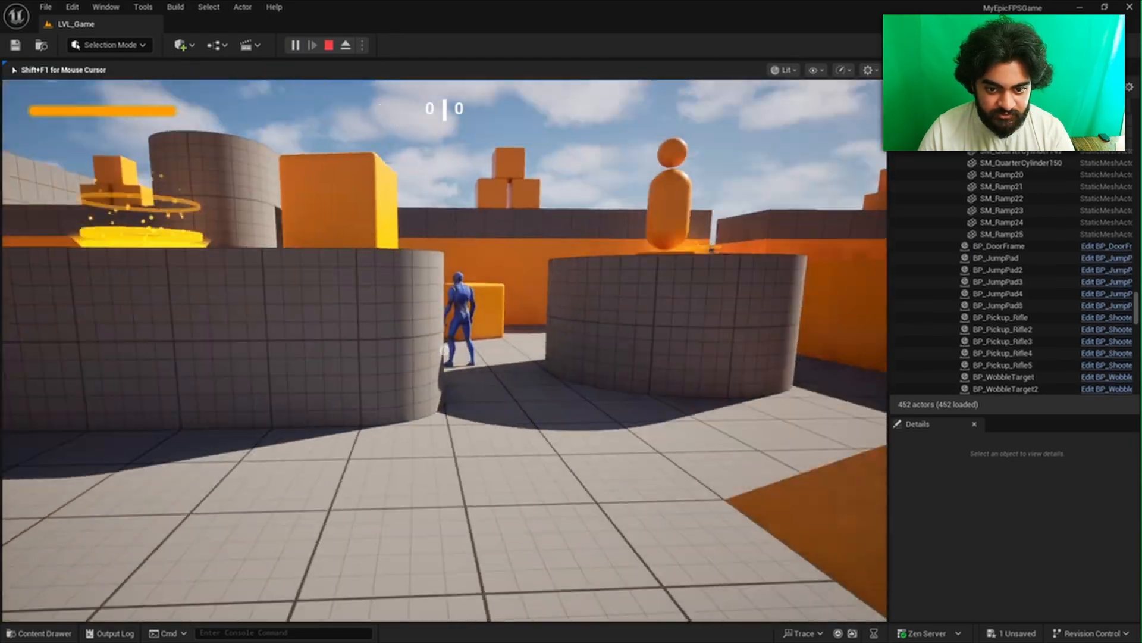
key(w)
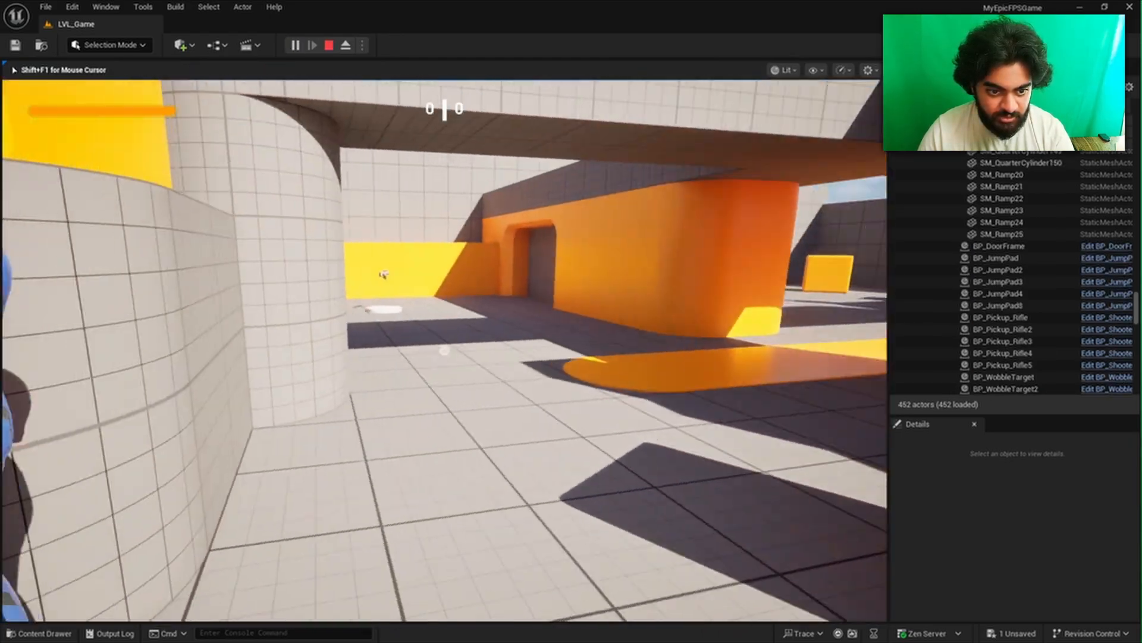
key(w)
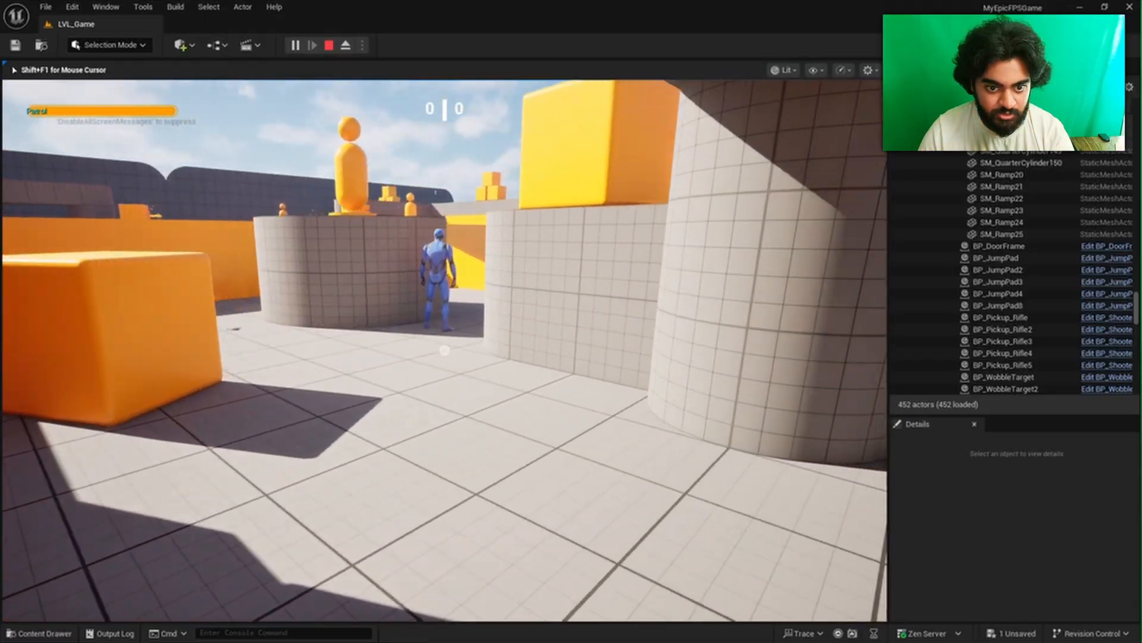
key(w)
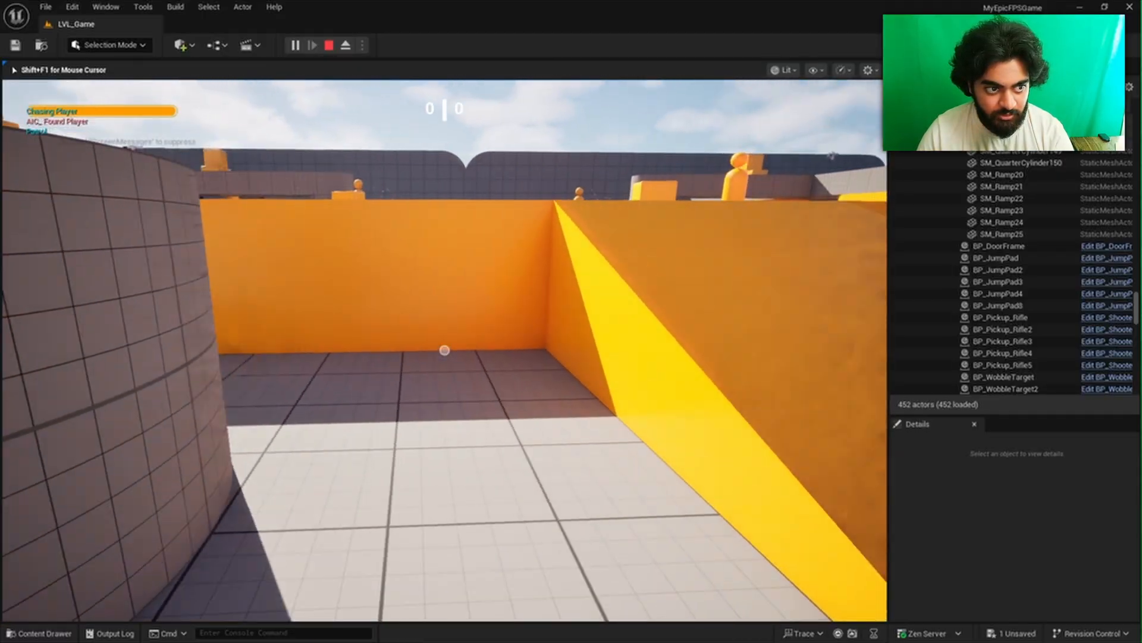
key(w)
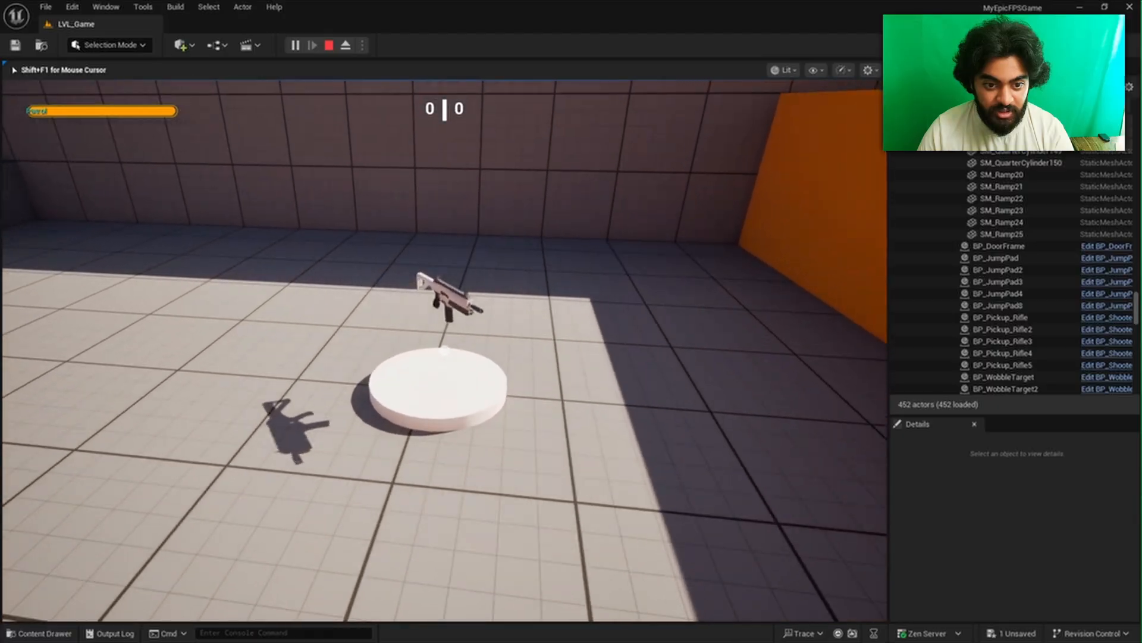
Pick up the rifle, move across the raised walkways to observe the enemy from a distance, and end the play-test
key(w)
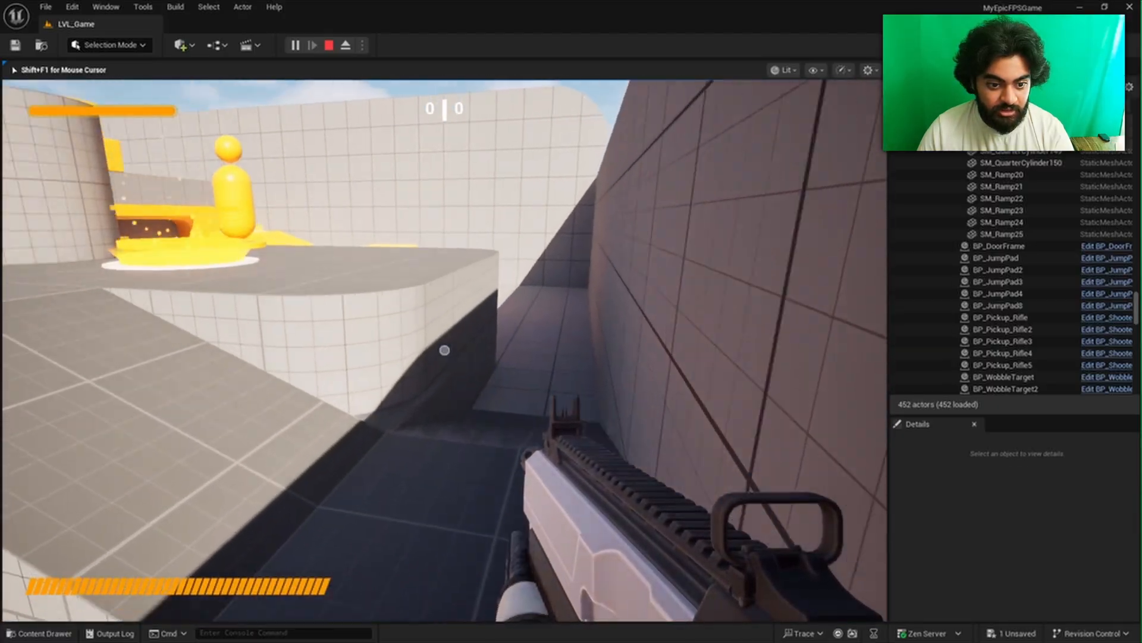
key(w)
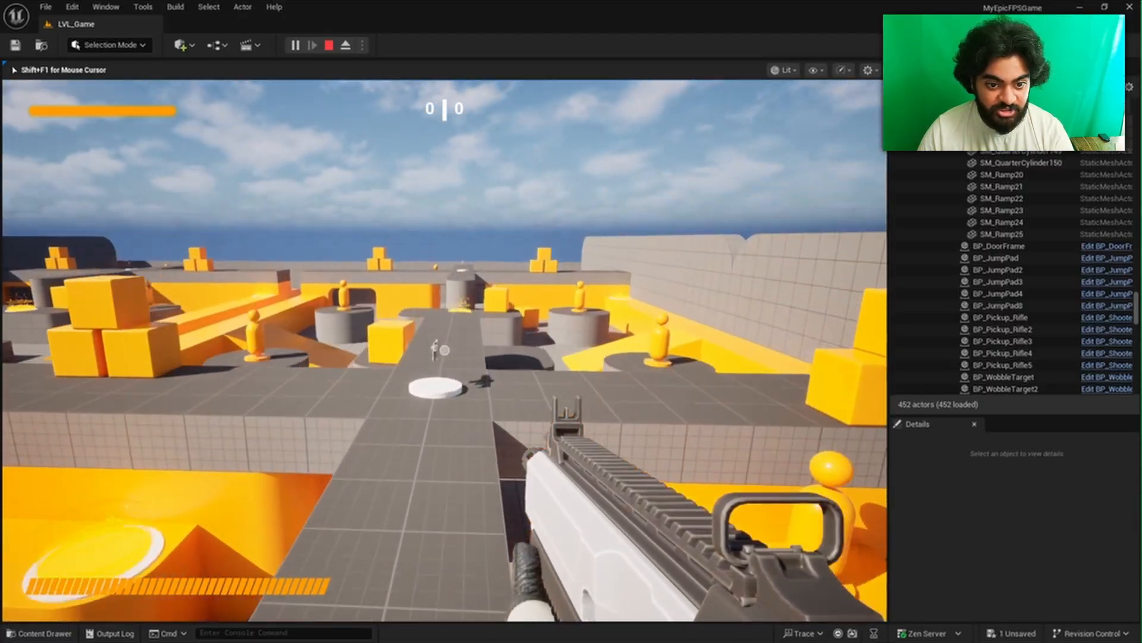
key(w)
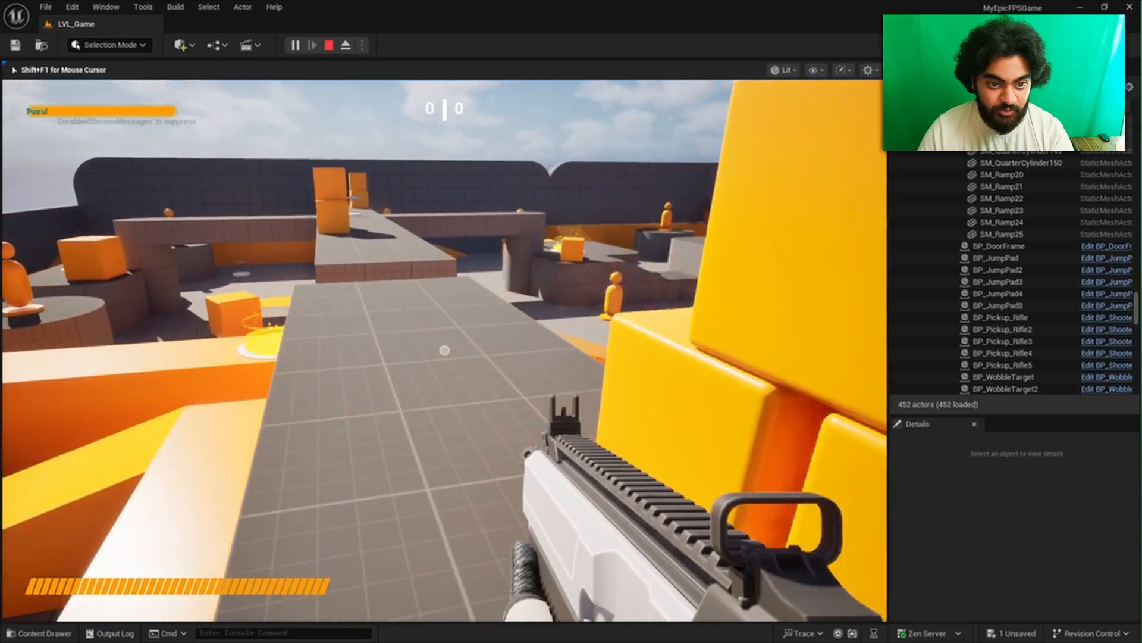
key(space)
key(w)
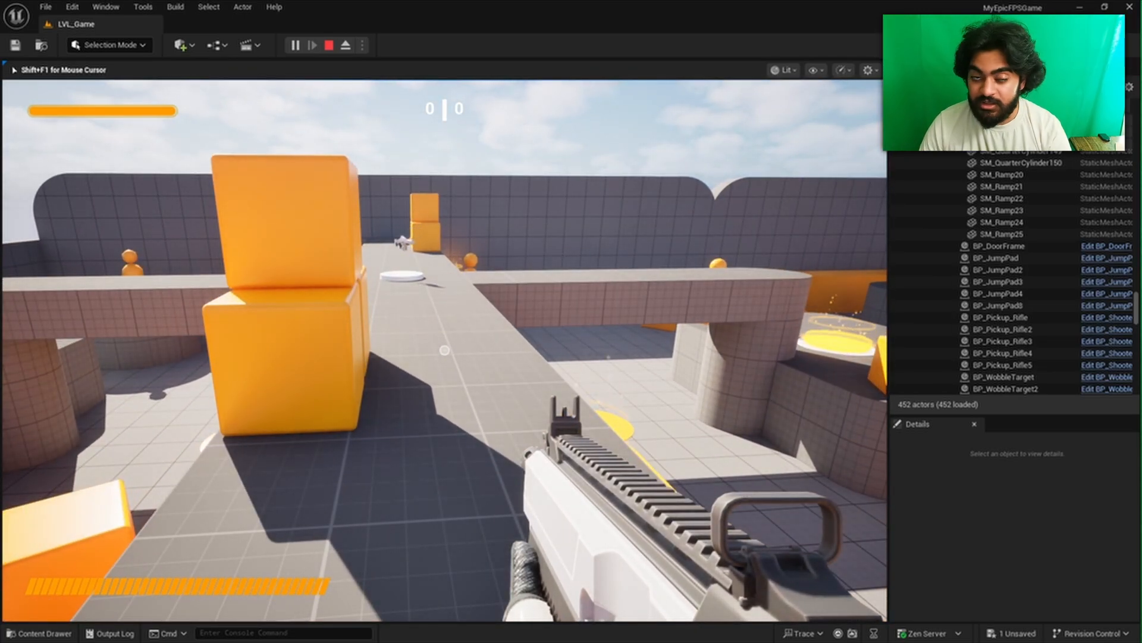
key(w)
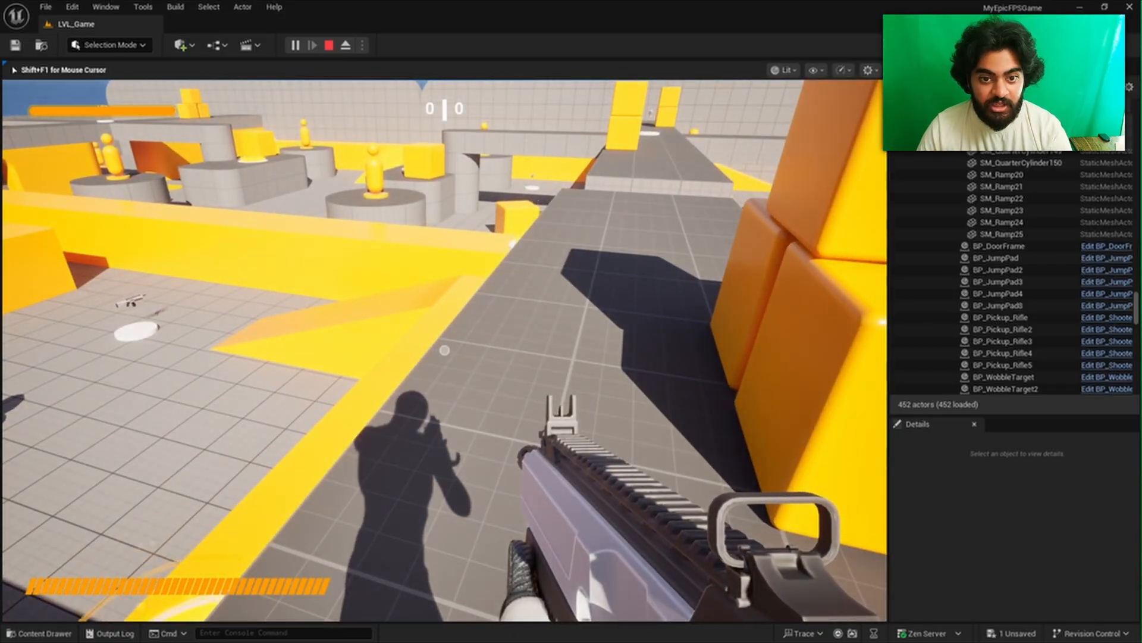
key(Escape)
Open DA_EnemySettings from the Design/Data folder and review its patrol, attack and search values
key(ctrl+space)
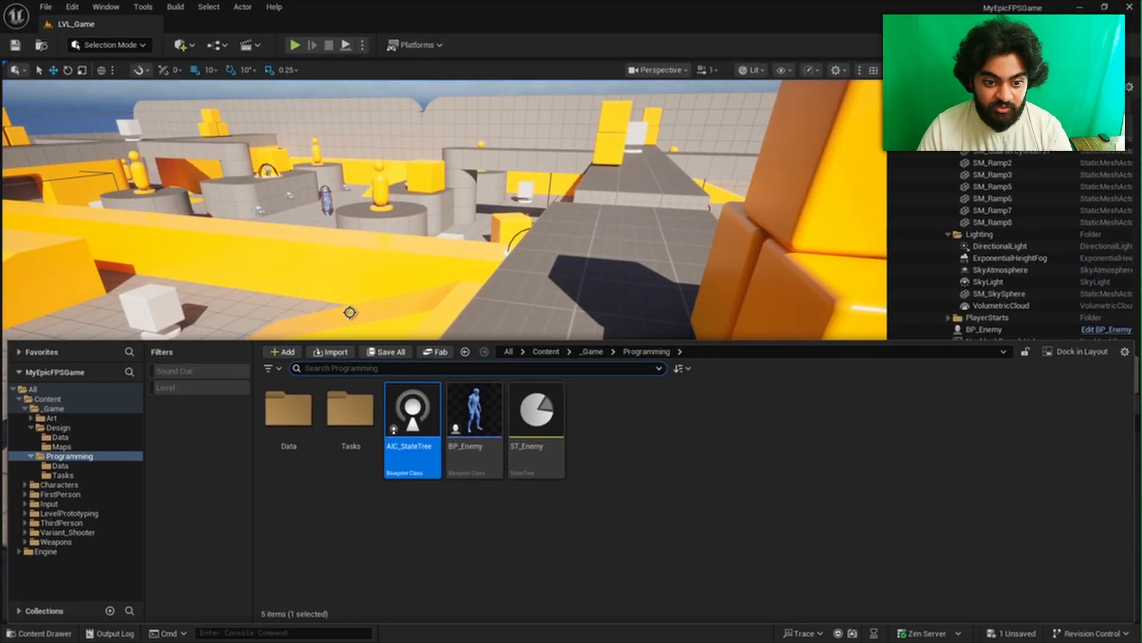
click(60, 437)
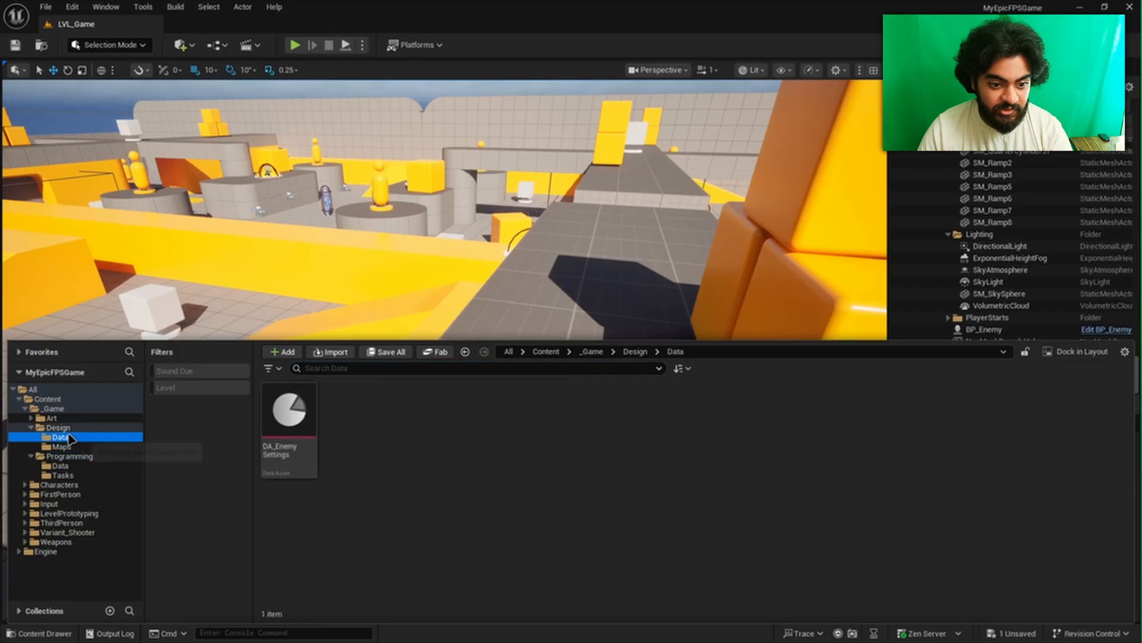
click(57, 428)
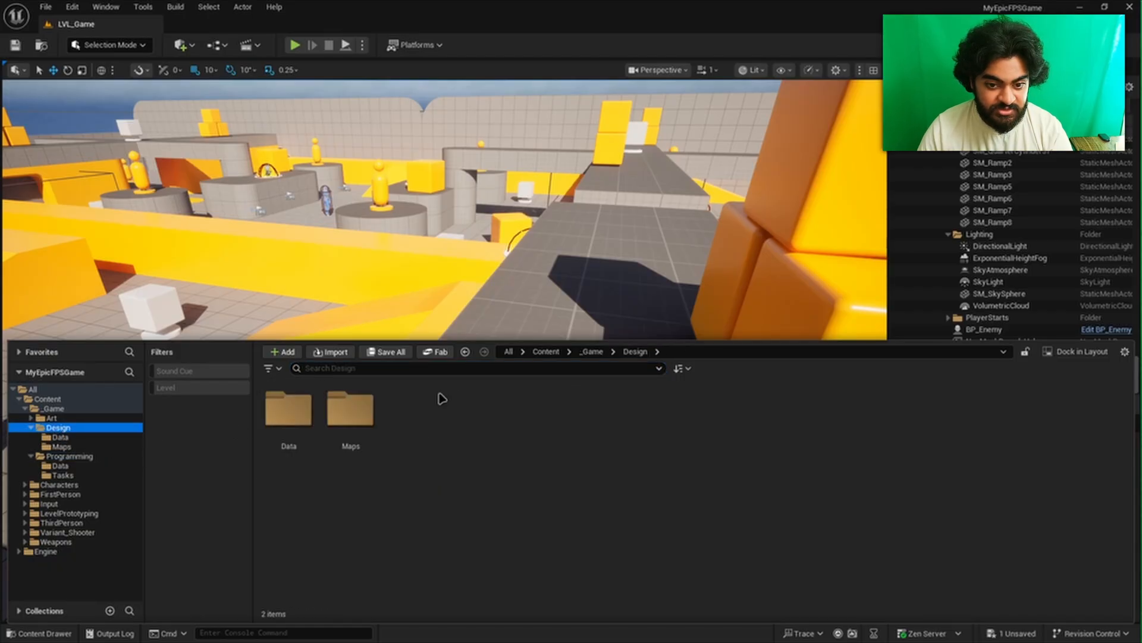
click(595, 352)
double_click(349, 408)
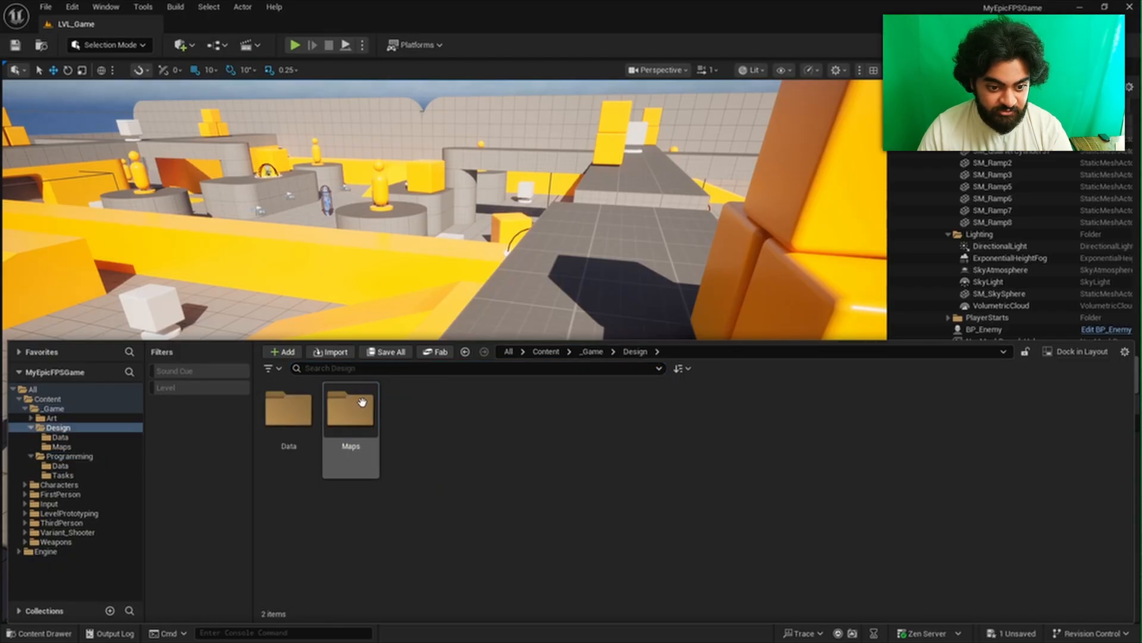
double_click(290, 412)
double_click(297, 417)
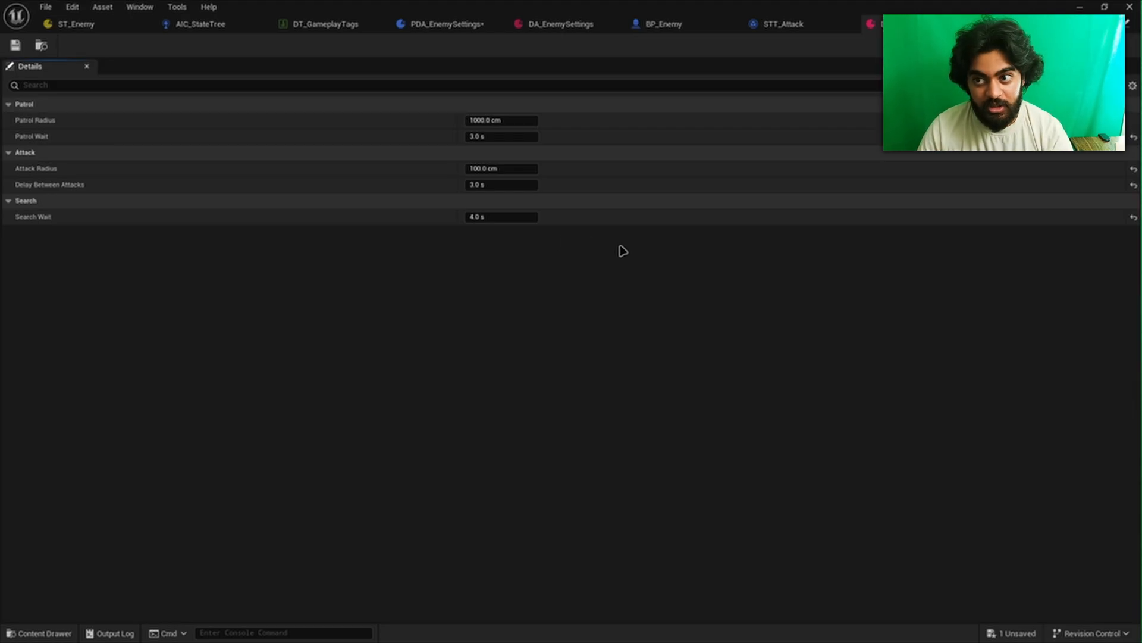
click(1081, 7)
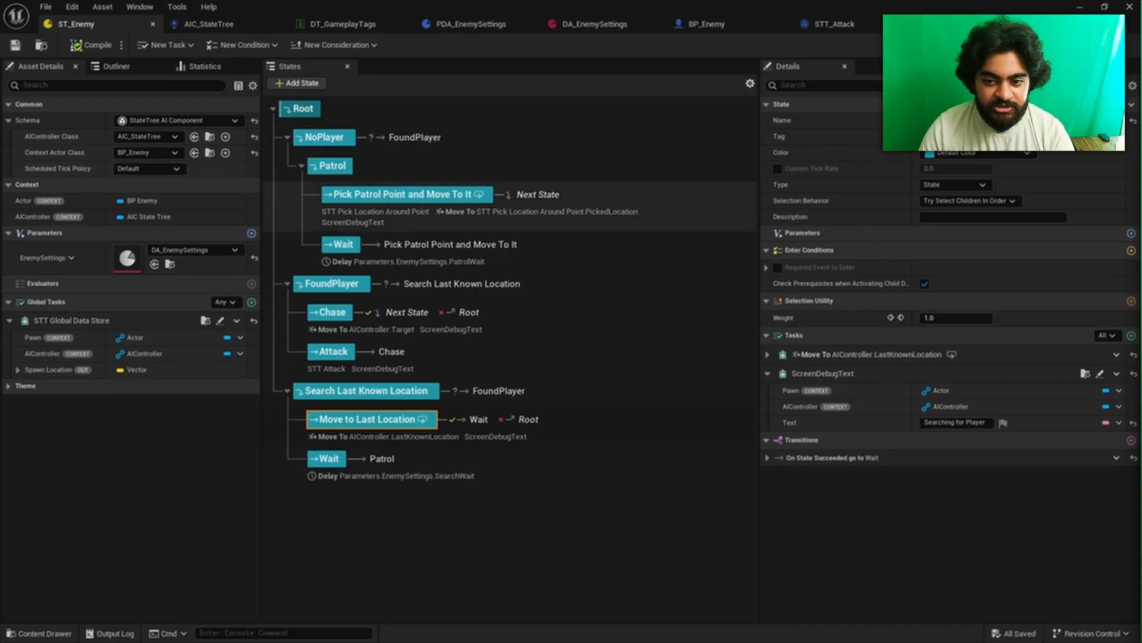
In ST_Enemy, examine the details of the Root, NoPlayer, Patrol and Pick Patrol Point and Move To It states
click(665, 180)
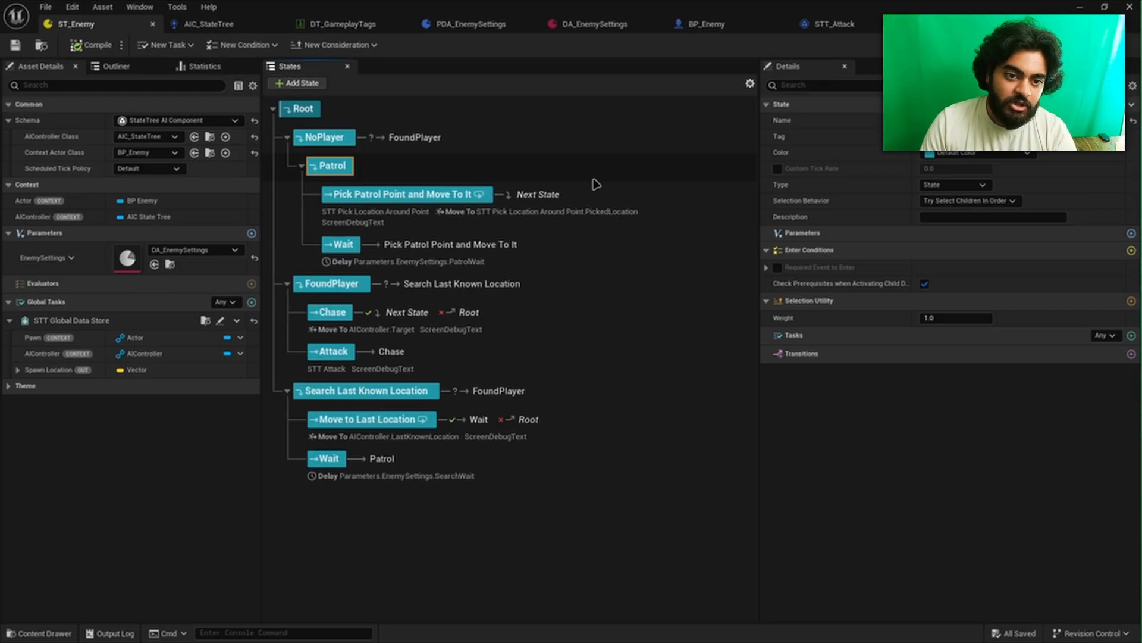
click(332, 143)
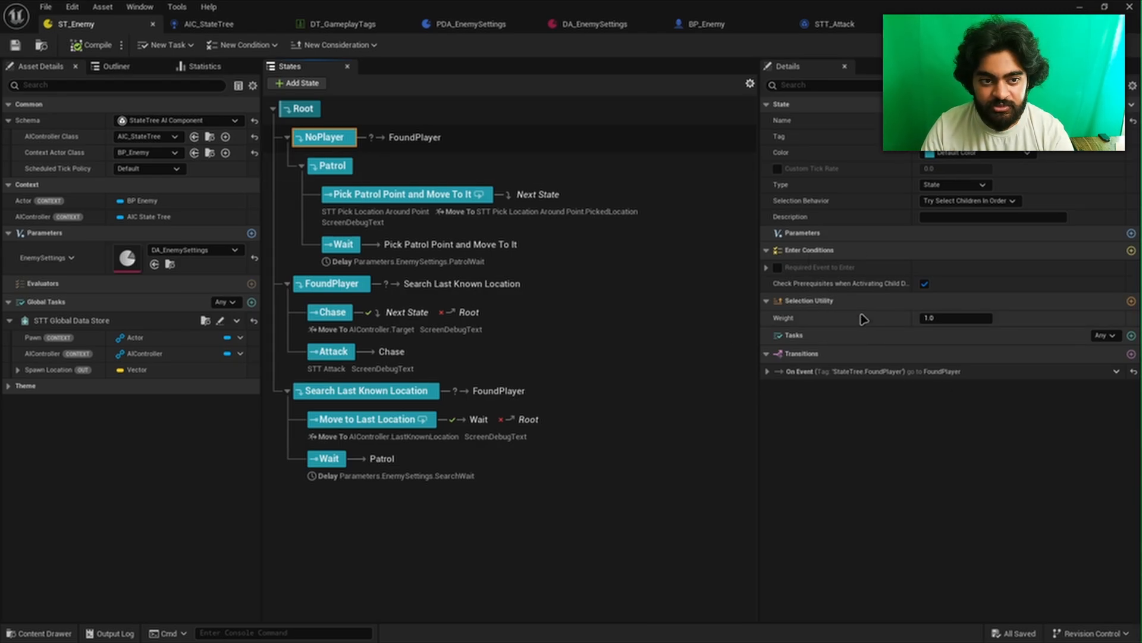
click(302, 110)
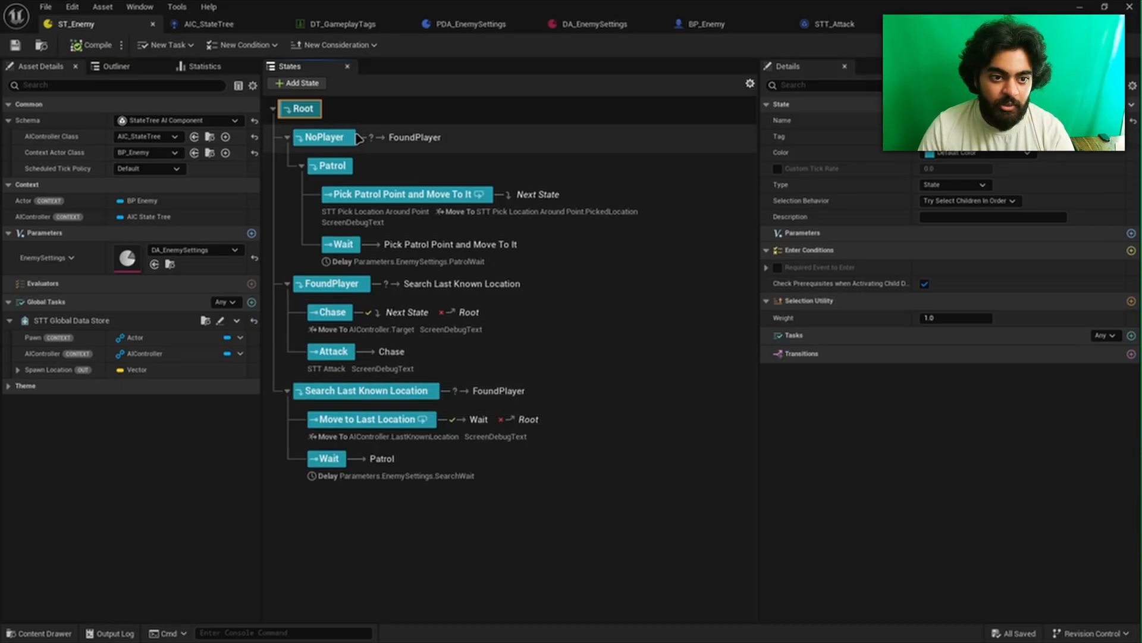
click(326, 137)
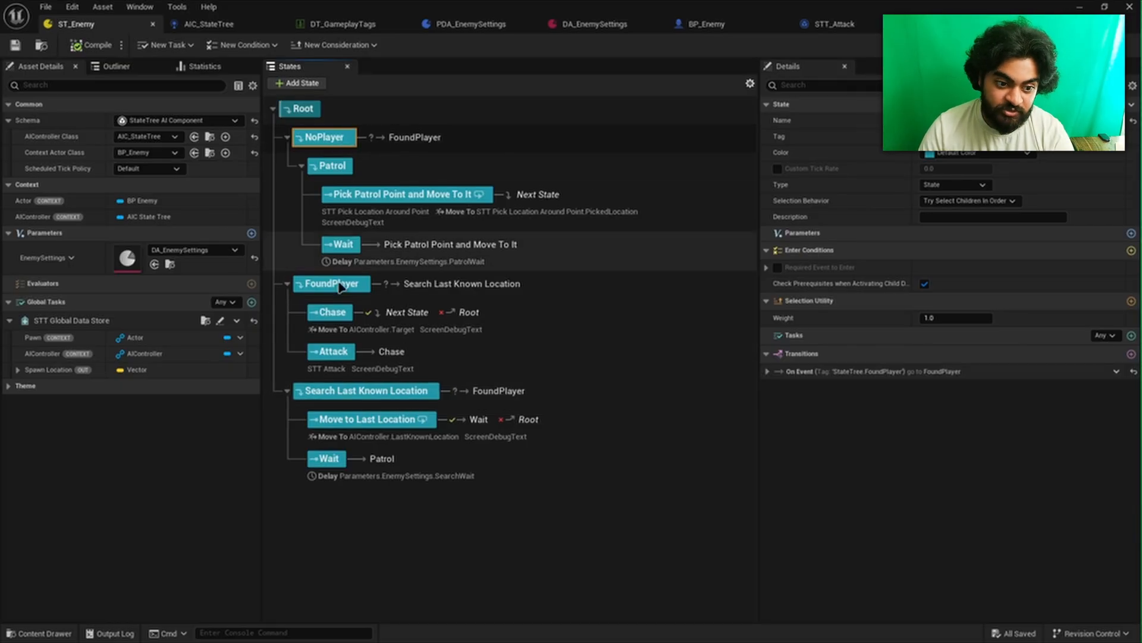
click(301, 108)
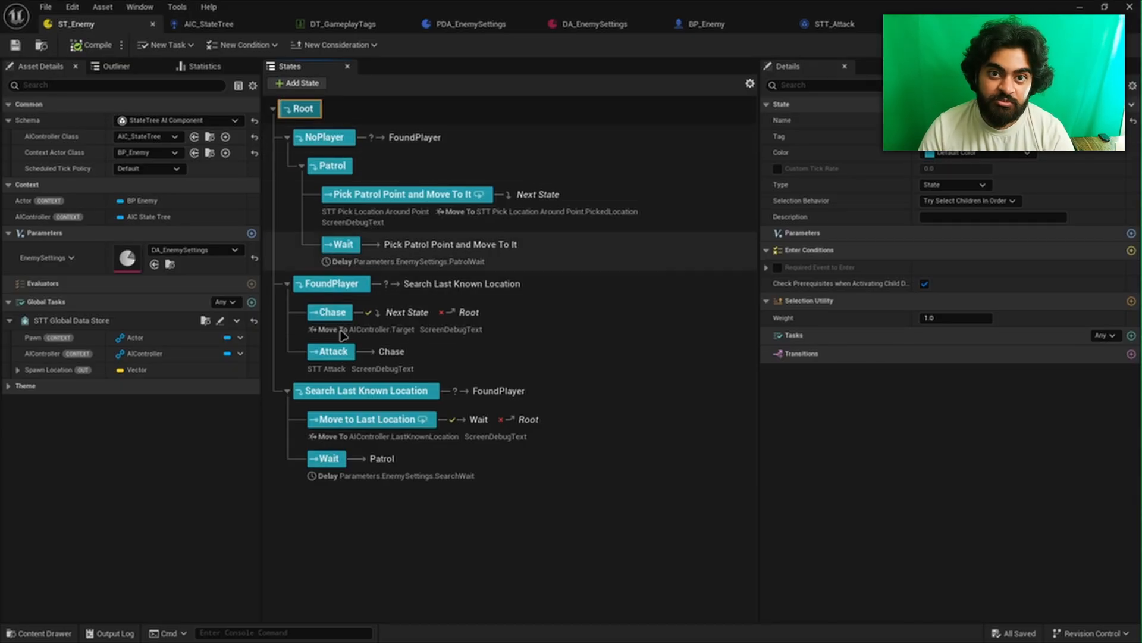
click(400, 198)
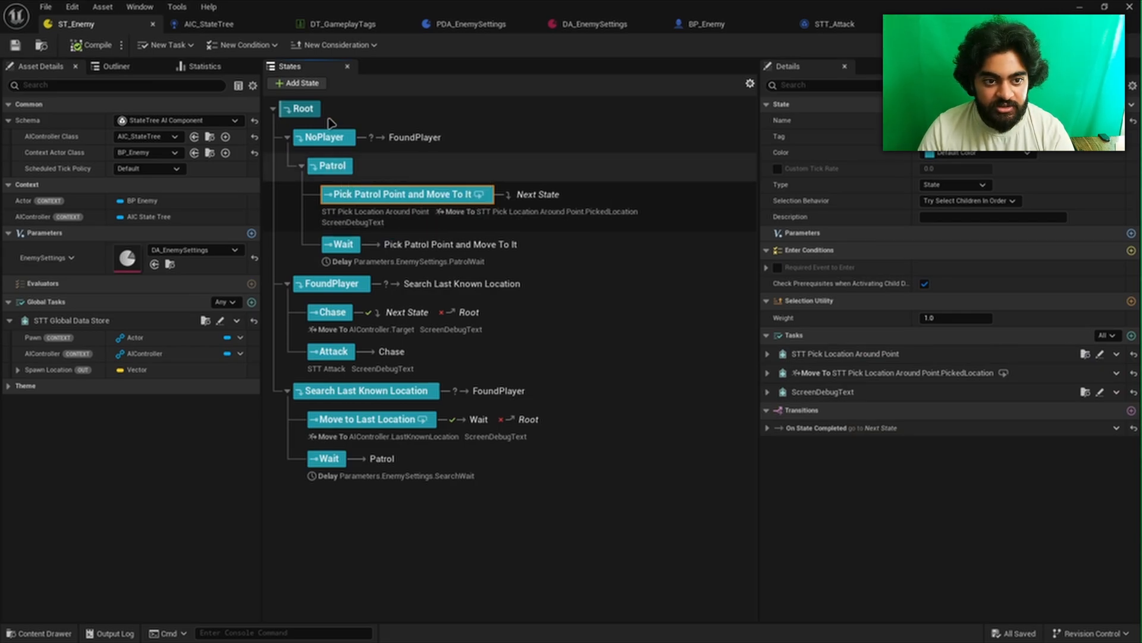
click(315, 111)
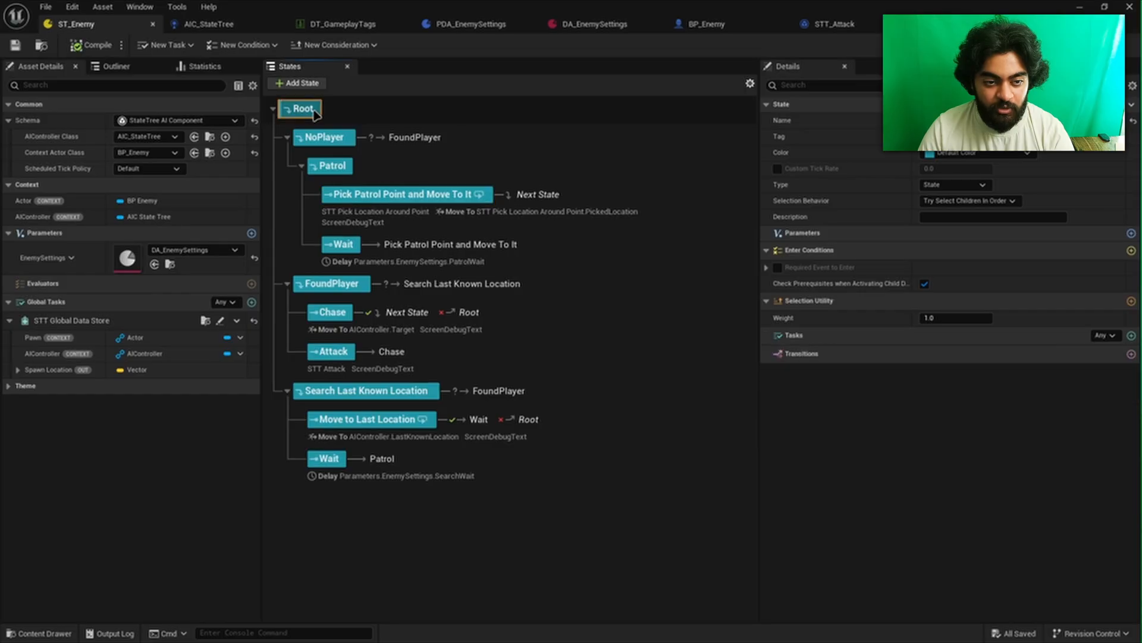
click(336, 143)
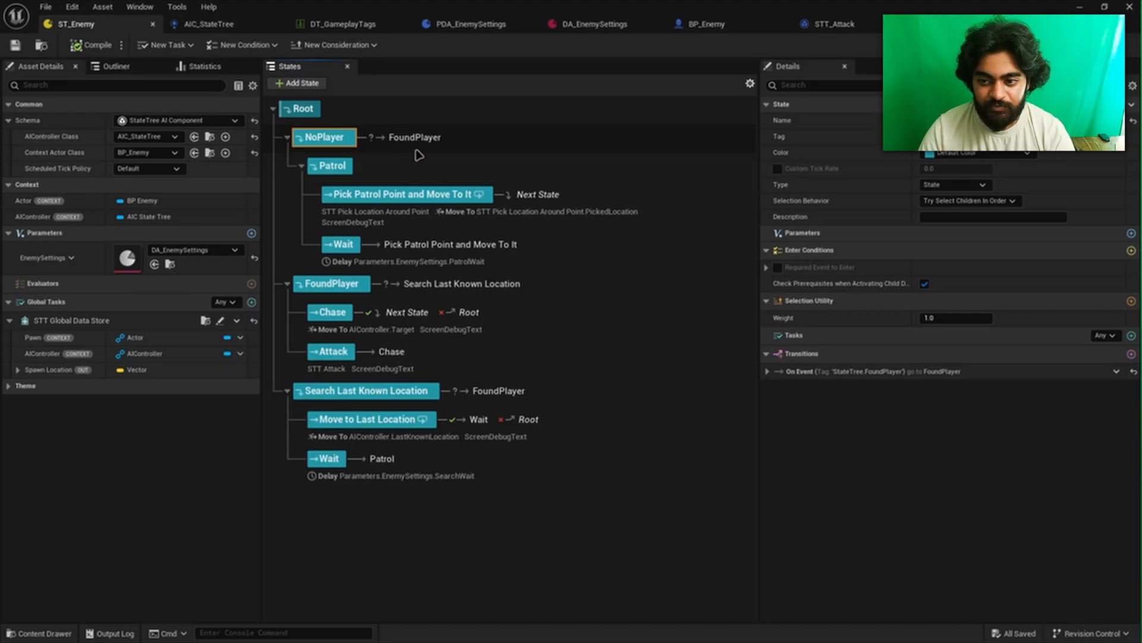
Set the Root state's selection behavior to Try Select Children With Highest Utility
click(300, 109)
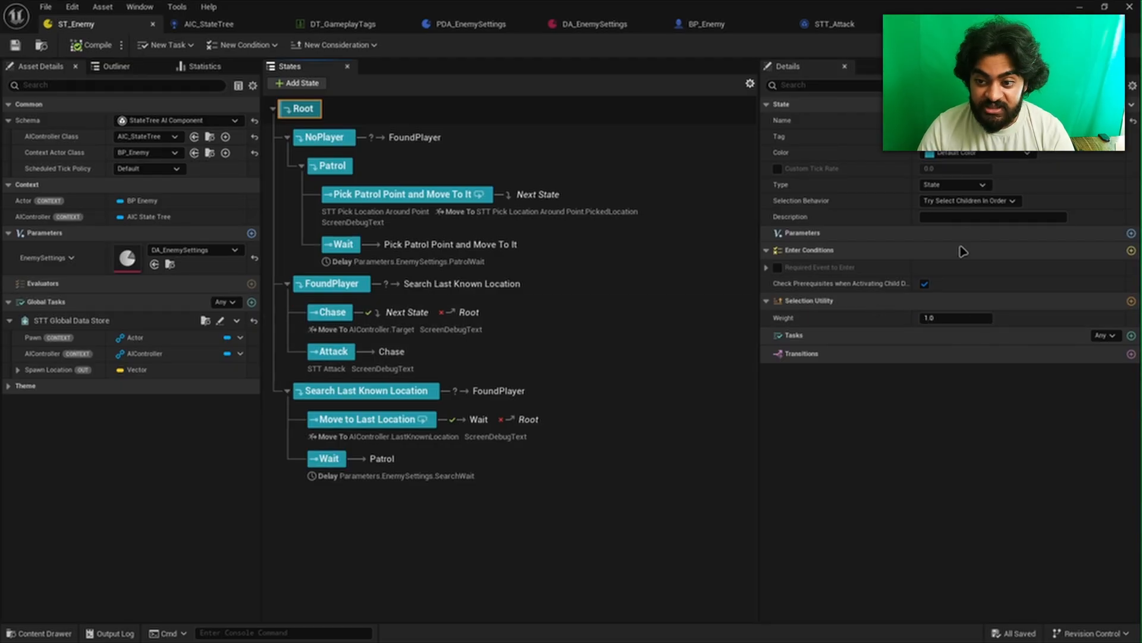
mouse_move(970, 206)
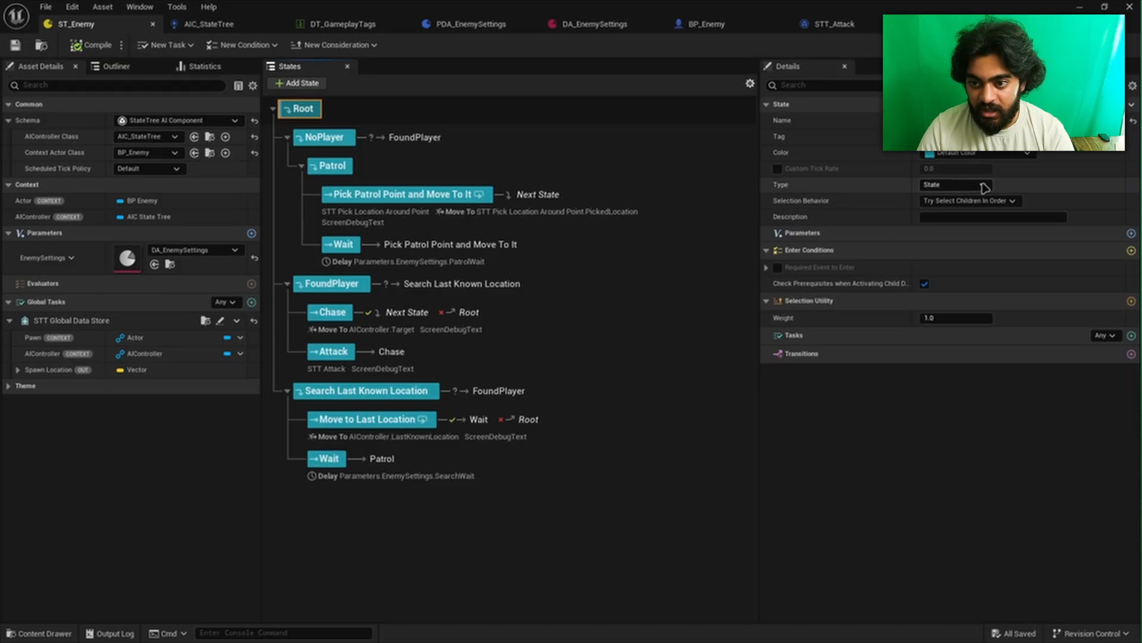
click(975, 200)
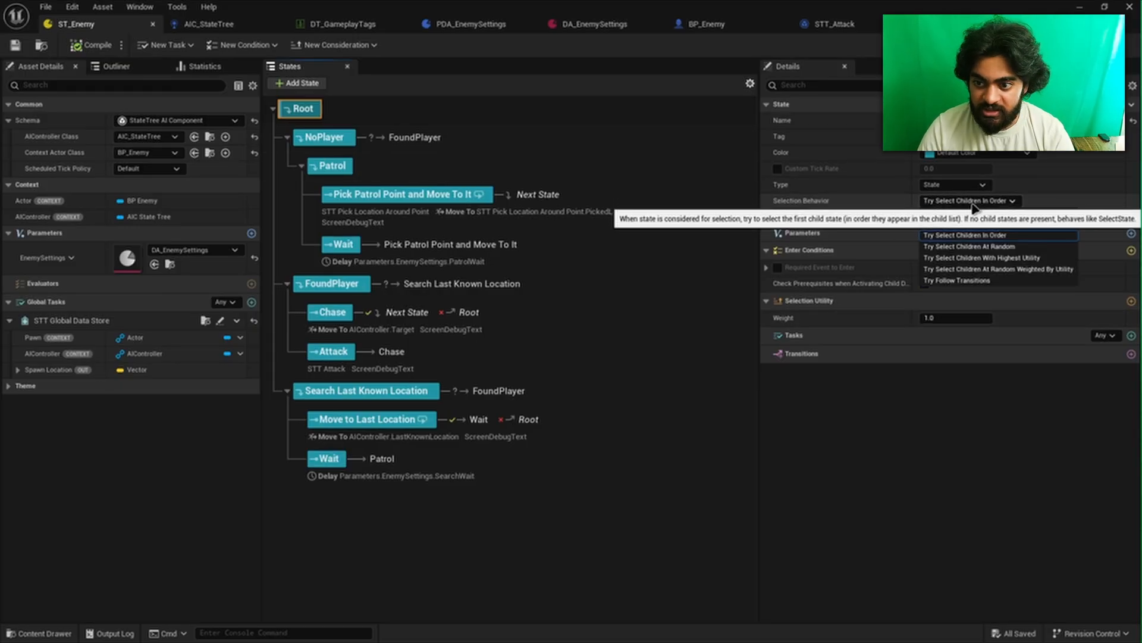
click(979, 259)
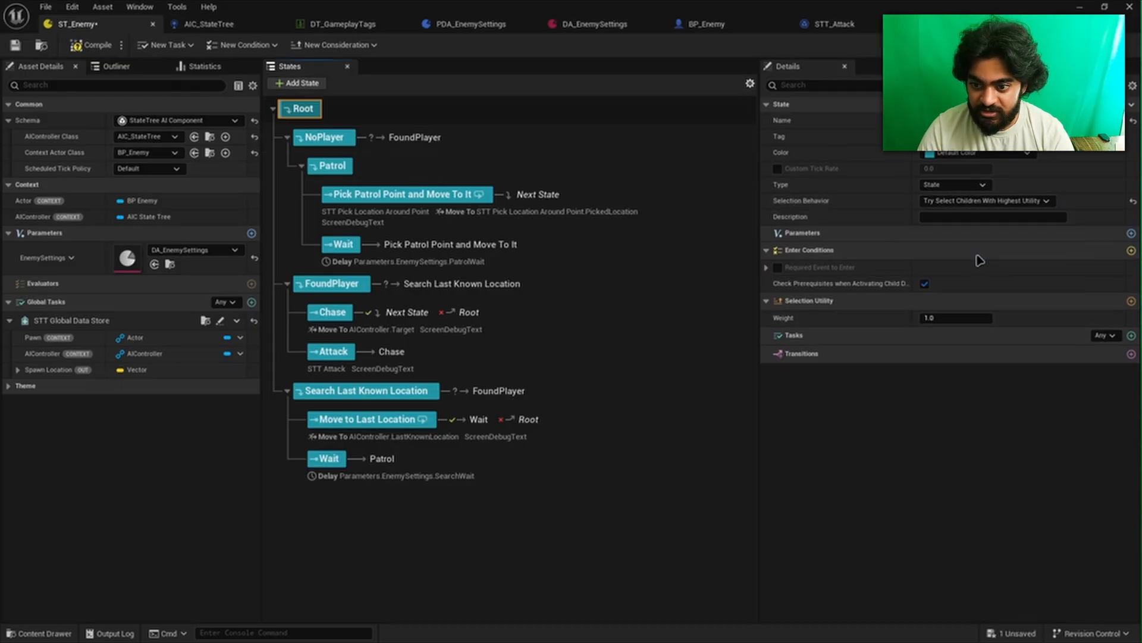
Try Constant and Enum Input considerations in Root's selection utility, resetting each to None, and add a Float Input consideration
click(1131, 301)
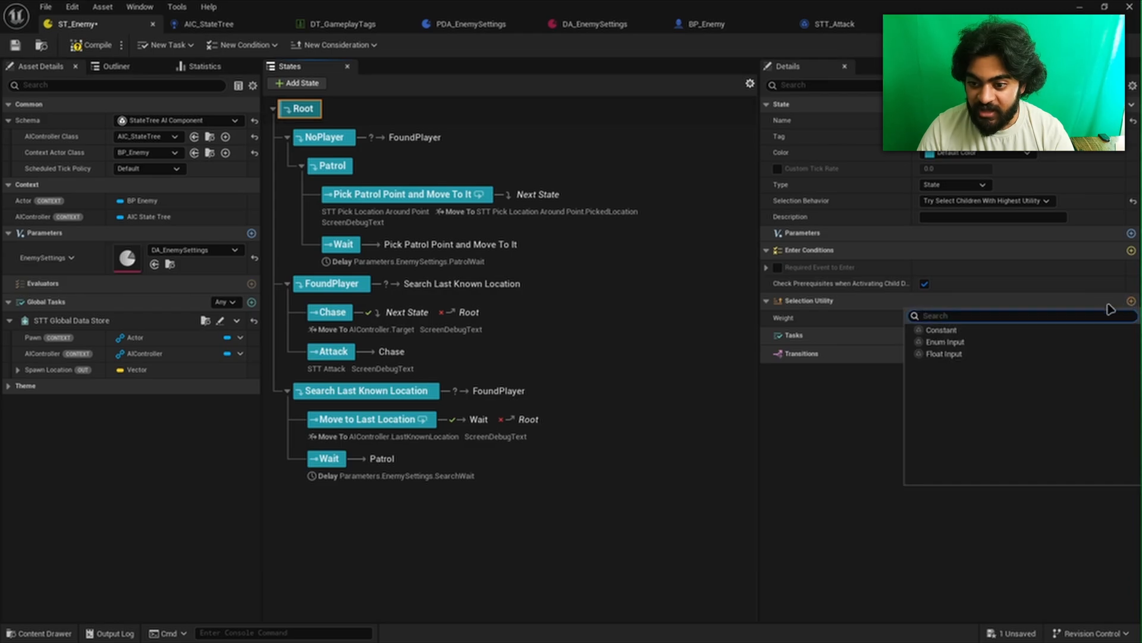
click(941, 330)
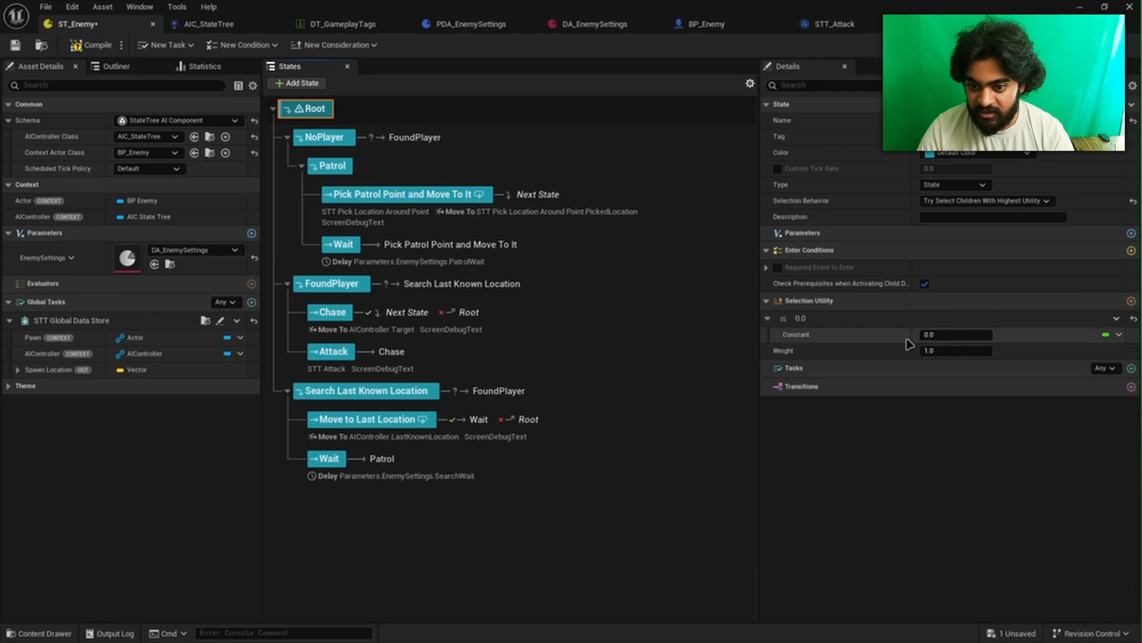
click(1132, 320)
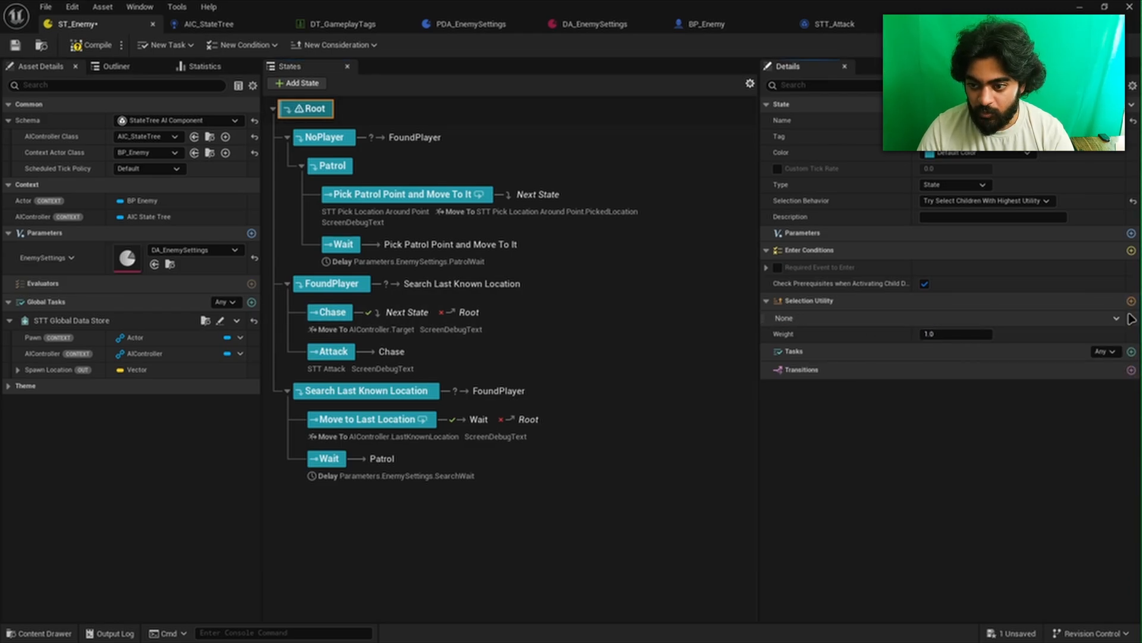
click(1131, 300)
click(981, 342)
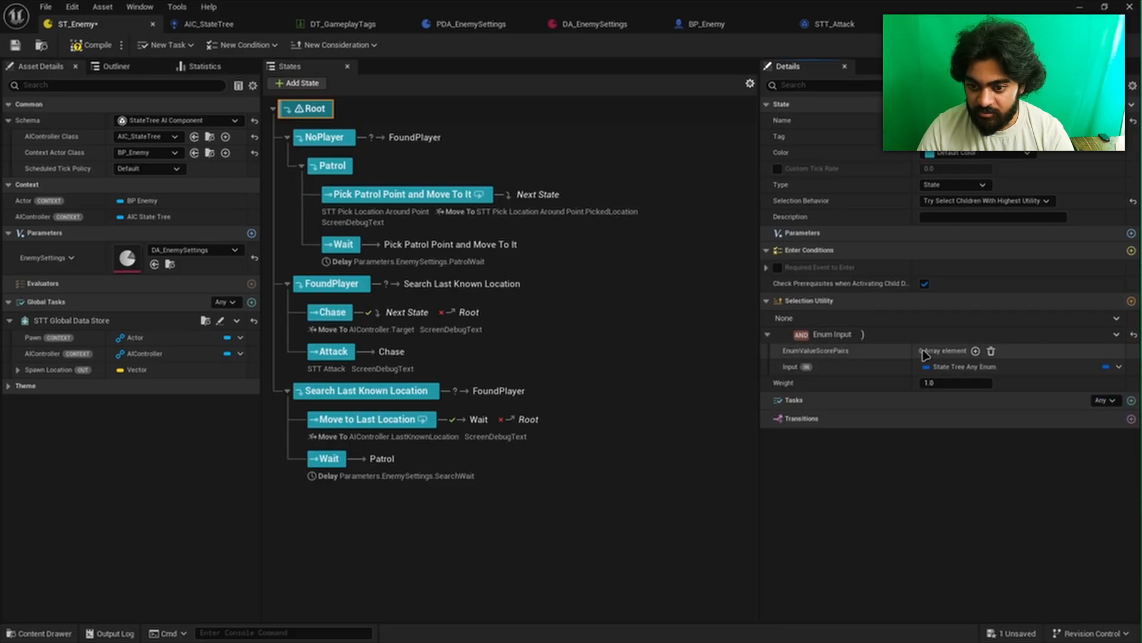
click(1134, 335)
click(1131, 300)
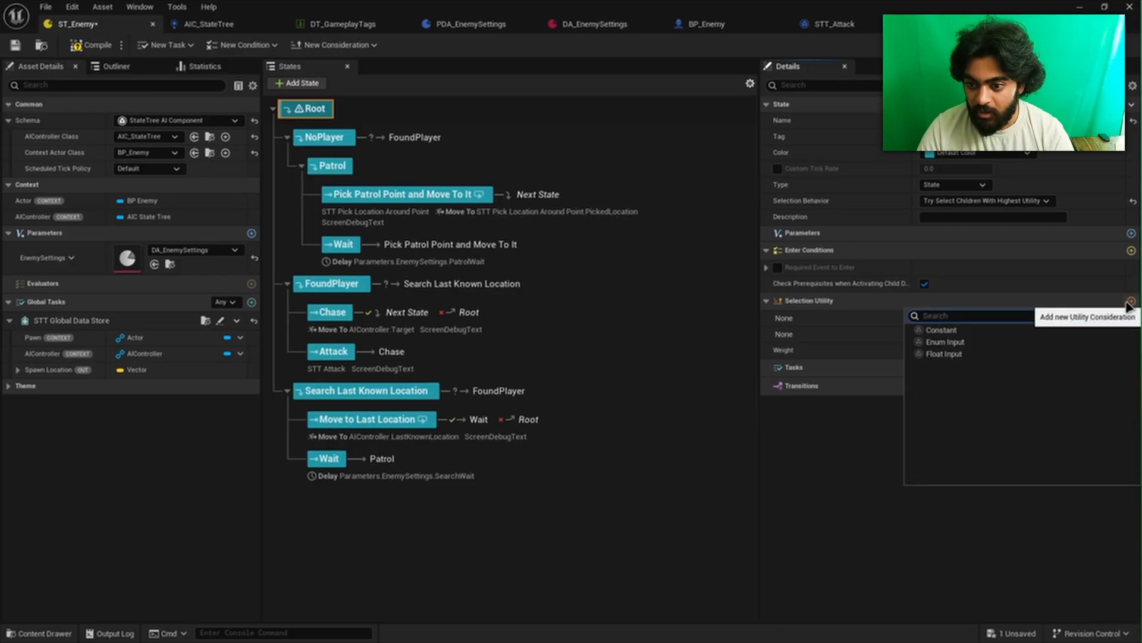
click(962, 354)
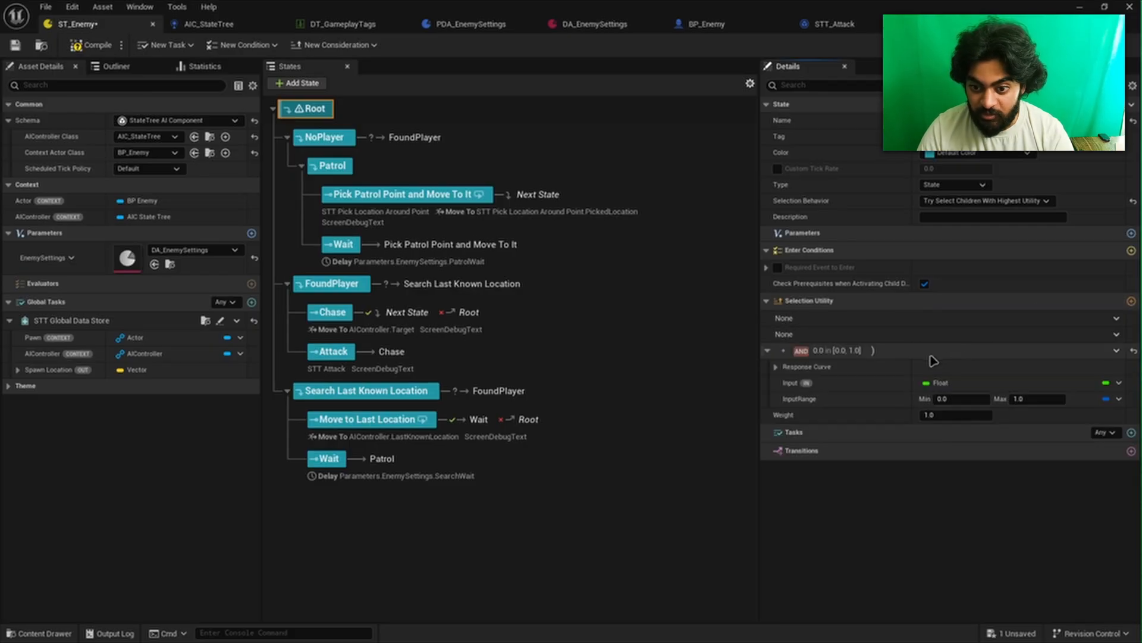
Open the Float Input consideration's response curve in the internal curve editor
click(776, 368)
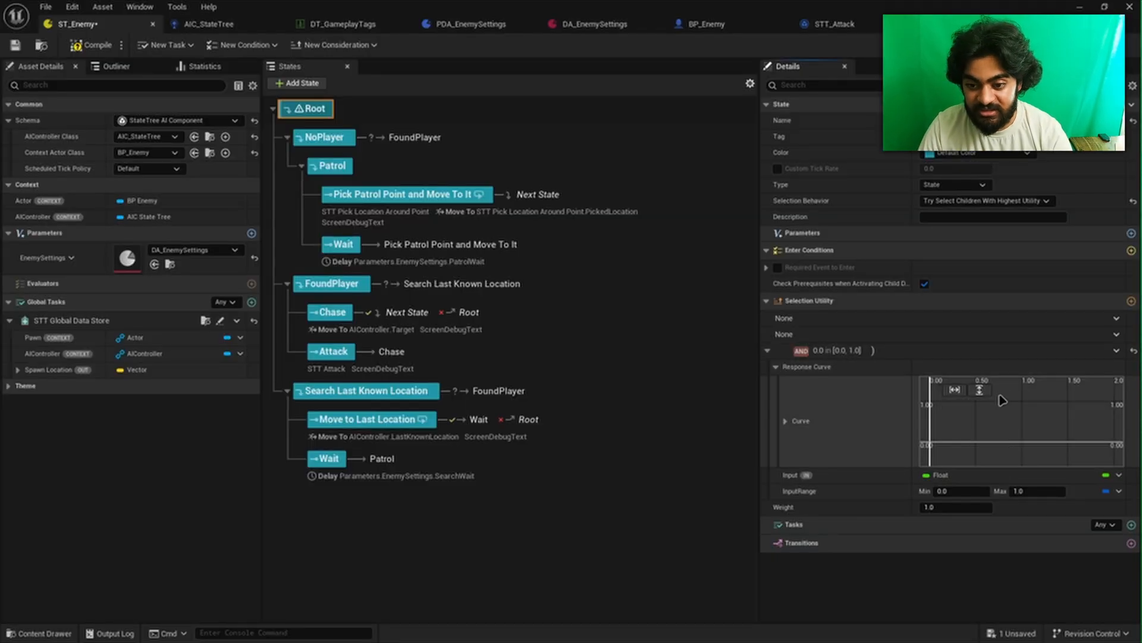
right_click(875, 353)
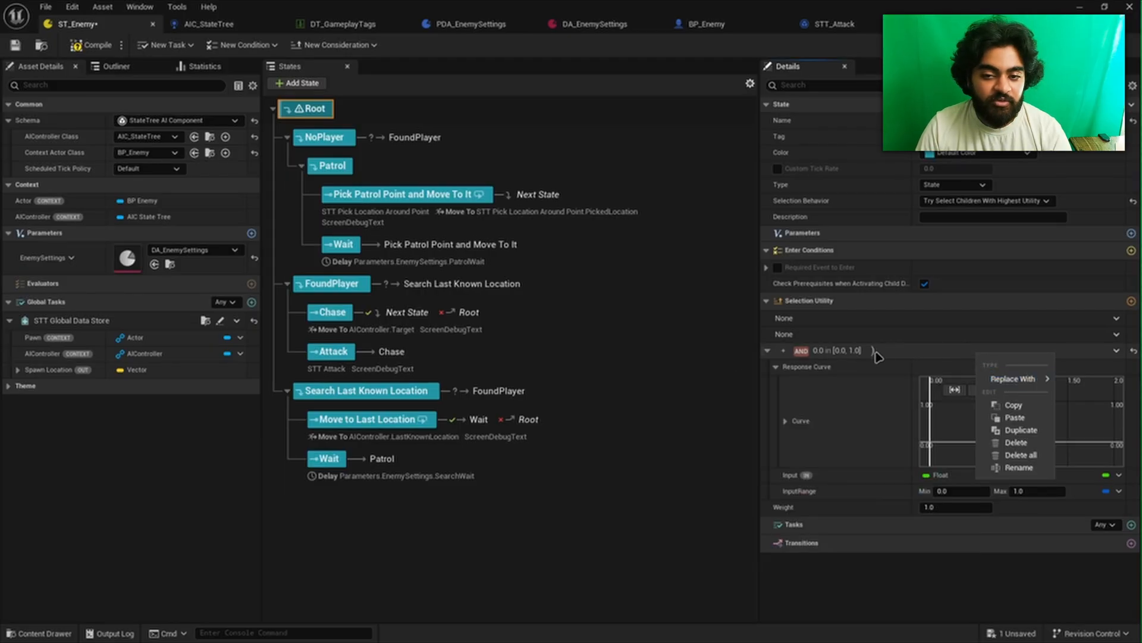
click(886, 454)
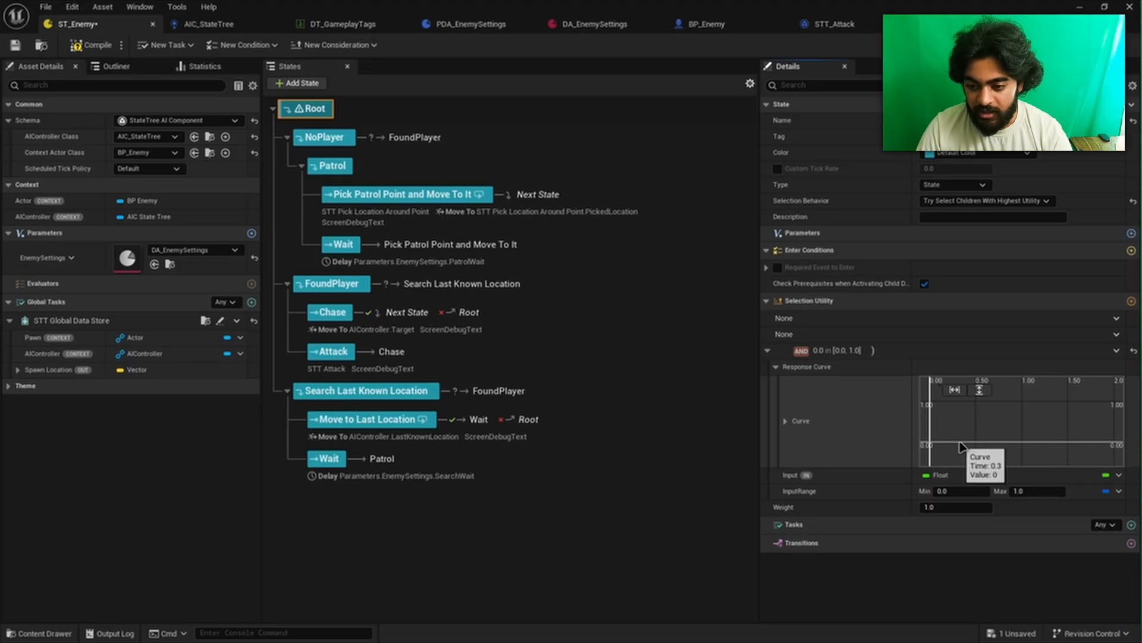
double_click(1065, 445)
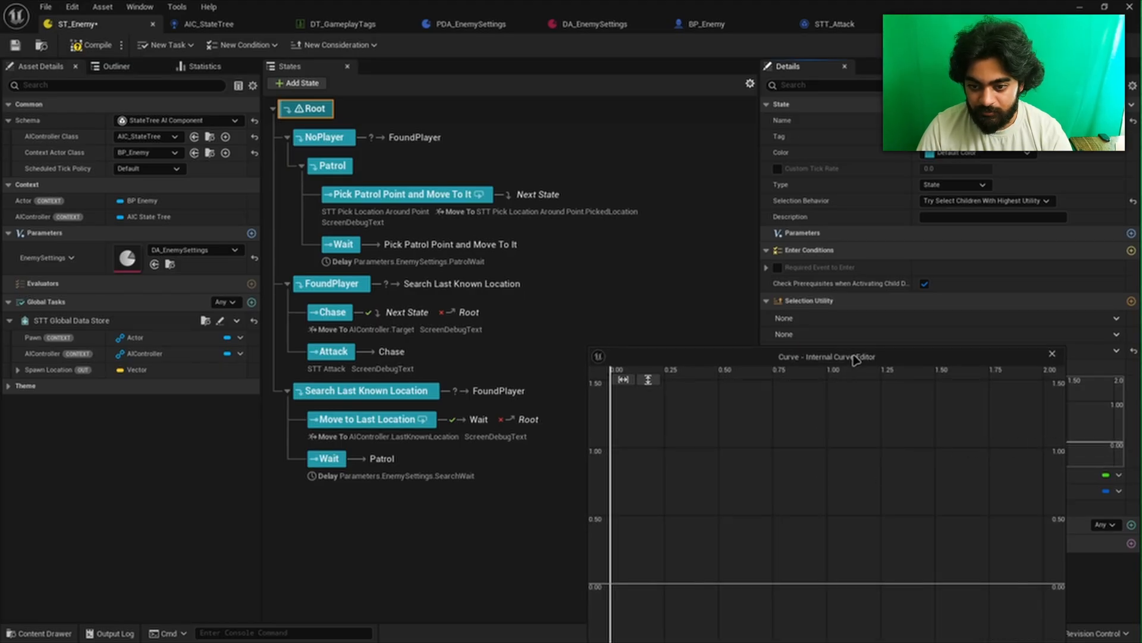
drag(855, 360, 848, 232)
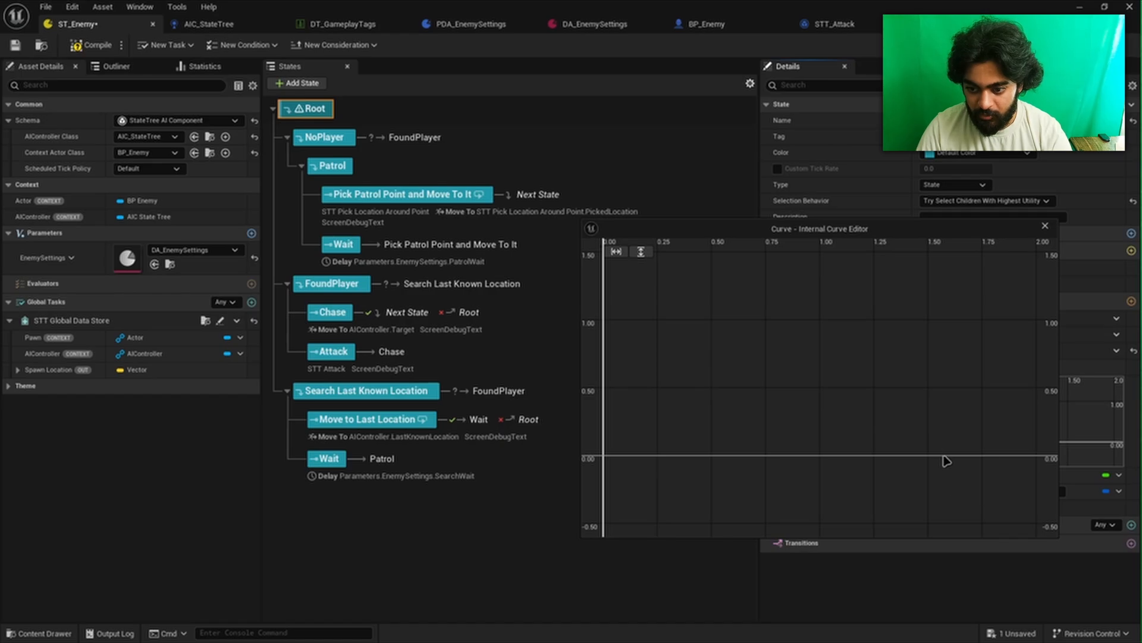
Shape the response curve with two keys, one at about time 0.49, value 0 and one at about time 1.0, value 0.99
right_click(946, 459)
click(979, 480)
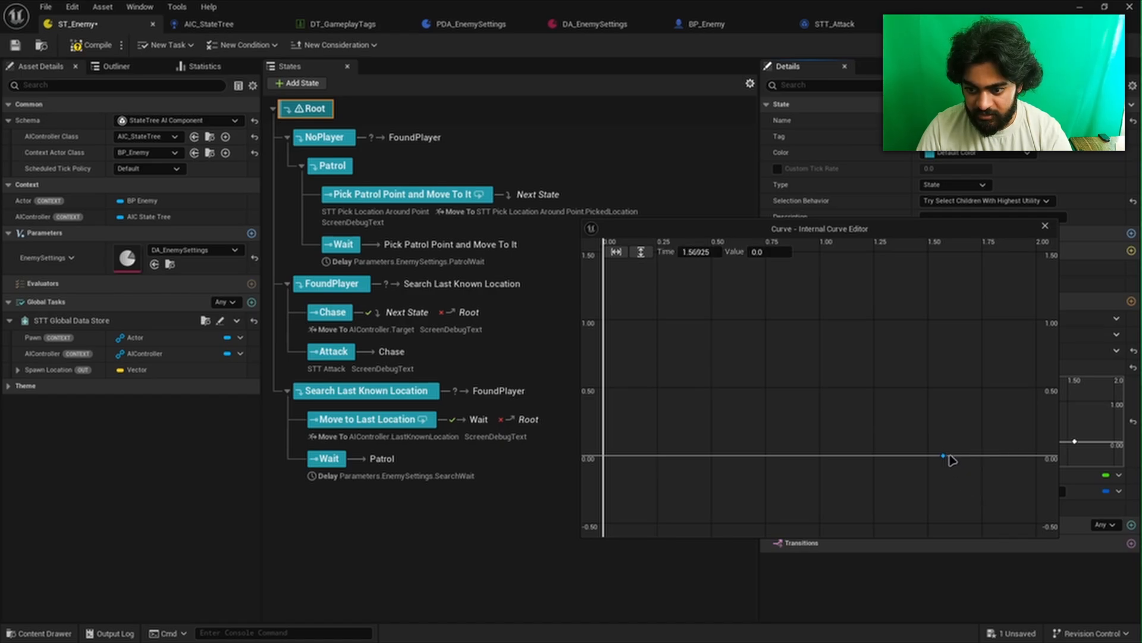
drag(947, 459, 950, 311)
right_click(698, 312)
click(715, 331)
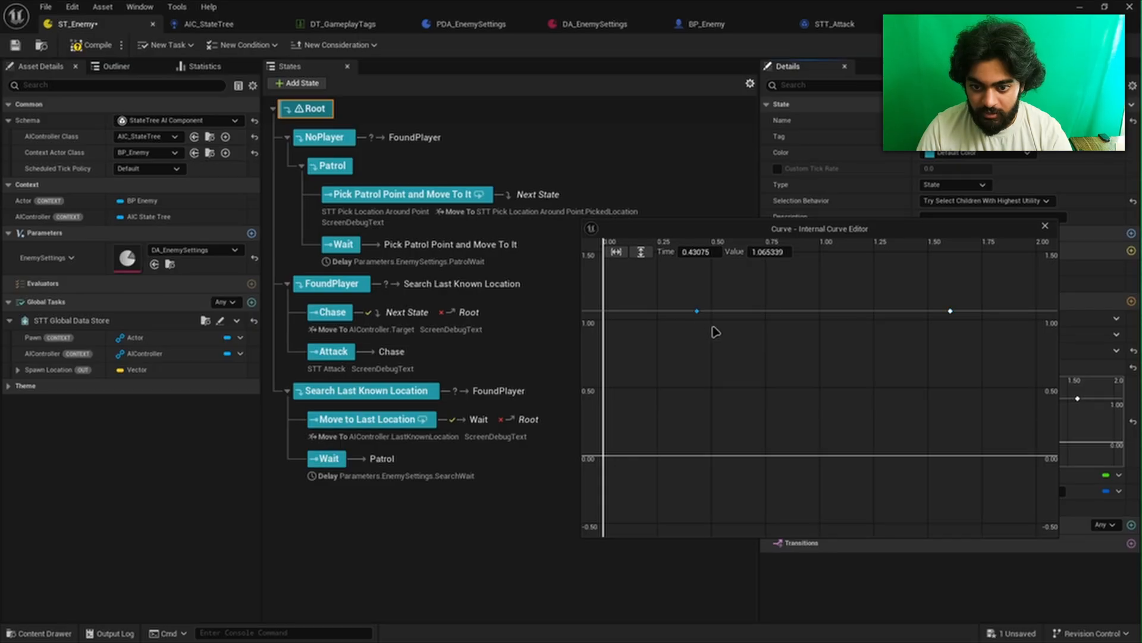
drag(697, 311, 711, 455)
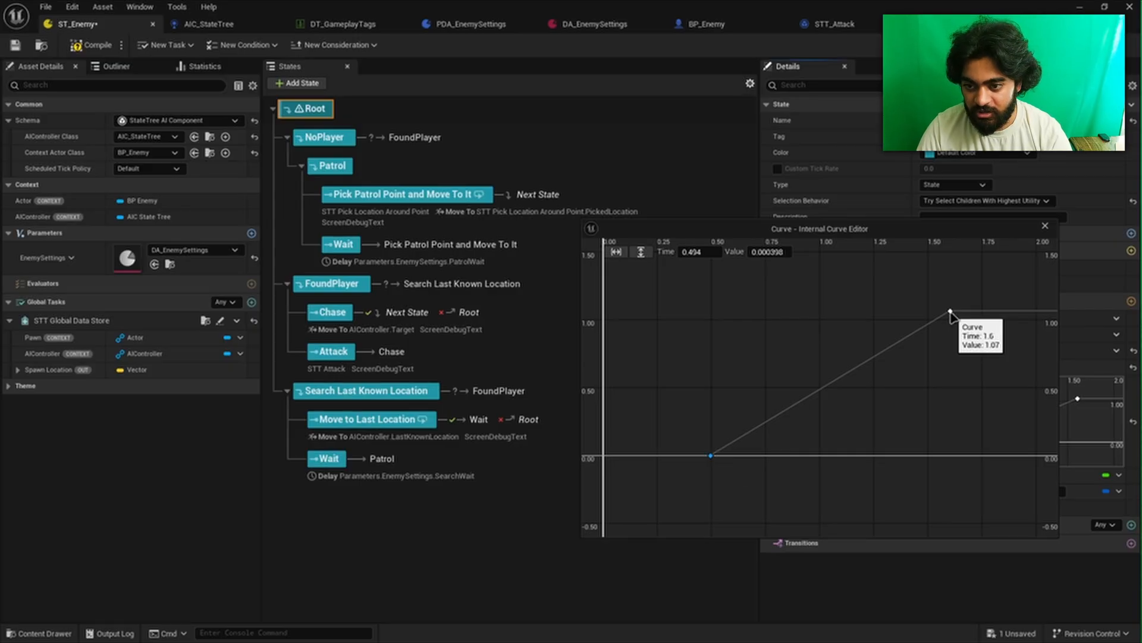
drag(950, 311, 820, 321)
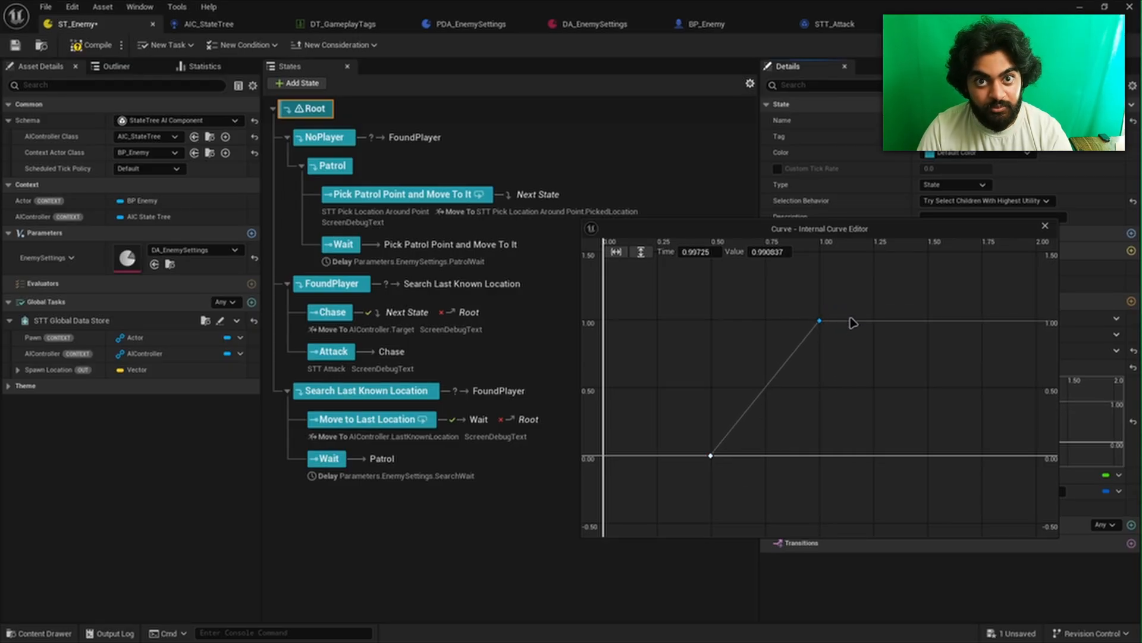
click(1045, 225)
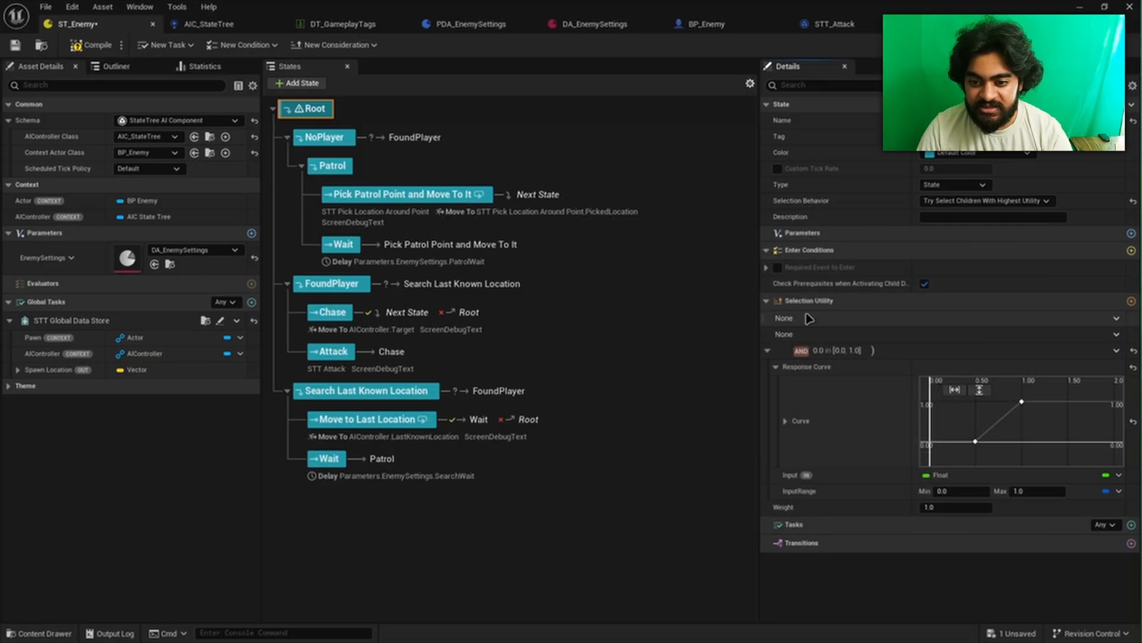
Delete all the considerations from the Root state's selection utility
right_click(1036, 319)
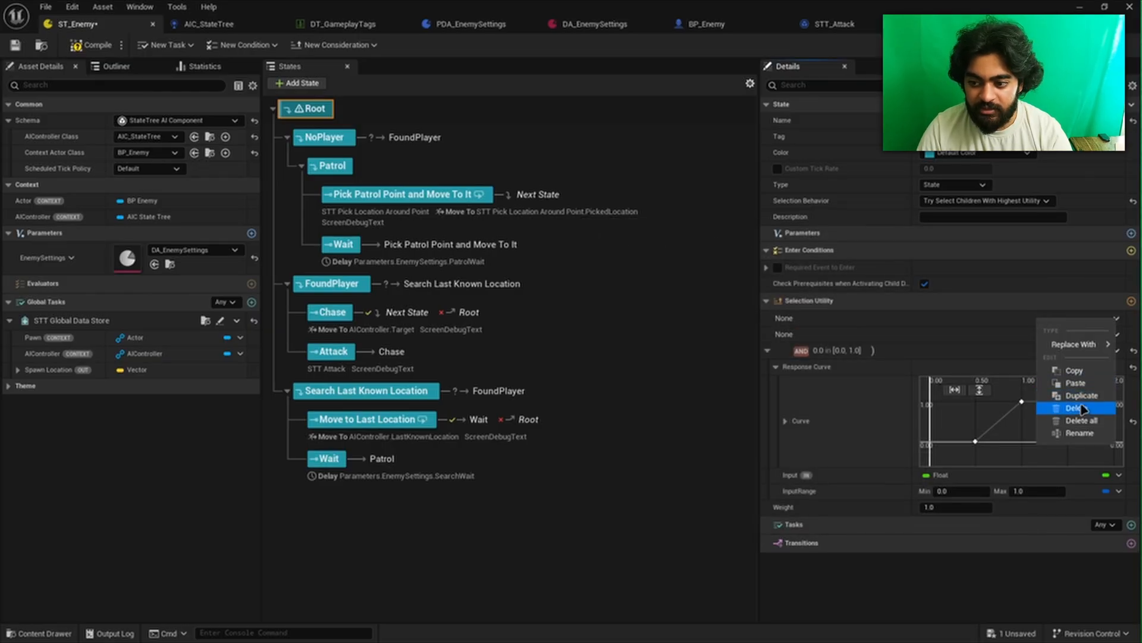
click(1080, 408)
right_click(962, 326)
click(985, 405)
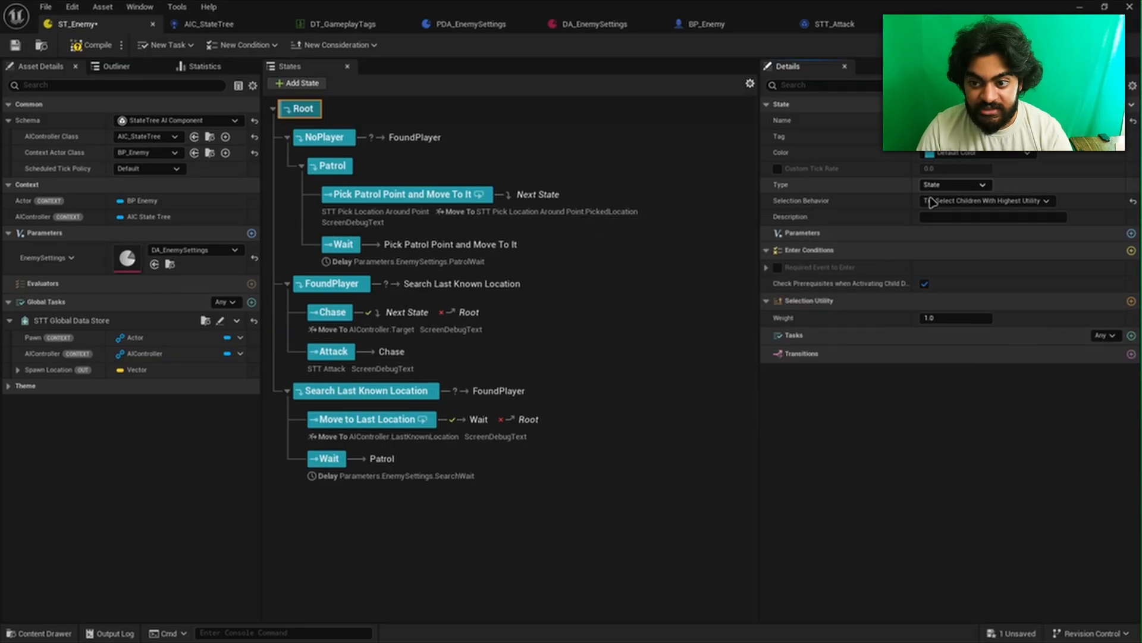
Set the Root state's selection behavior to Try Select Children In Order and review the other available behaviors
click(985, 202)
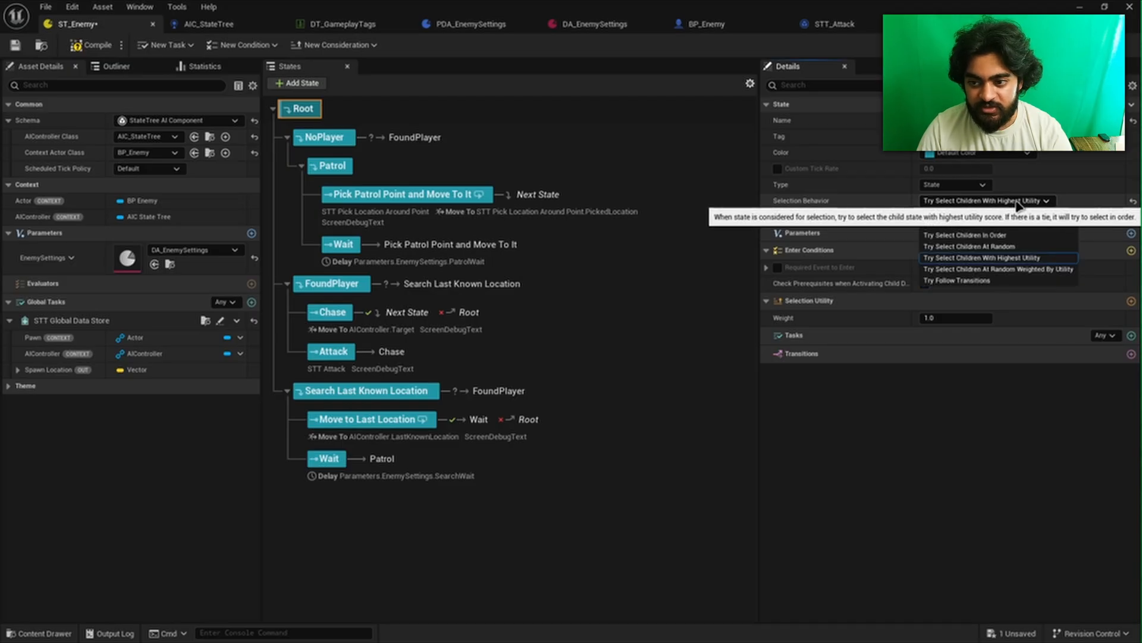
click(1002, 236)
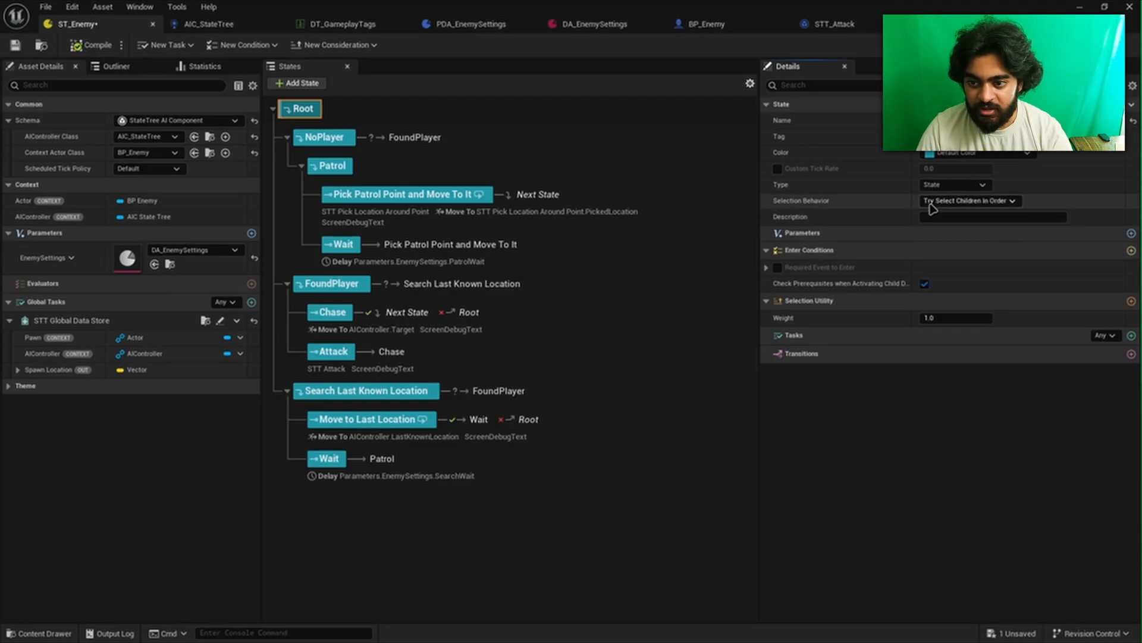
click(995, 203)
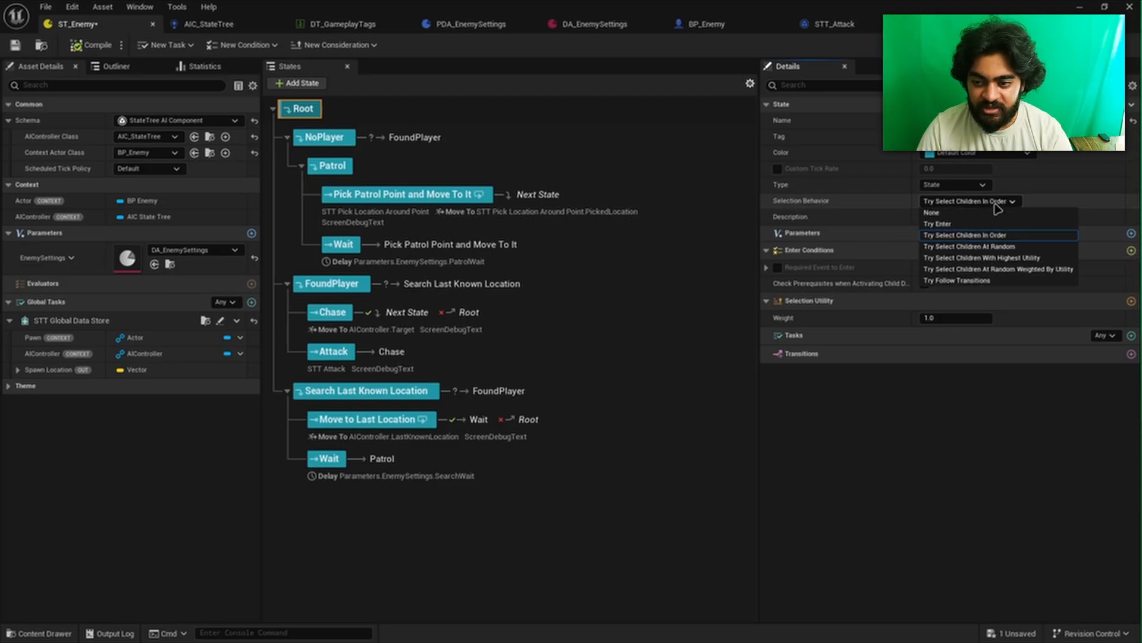
click(1000, 380)
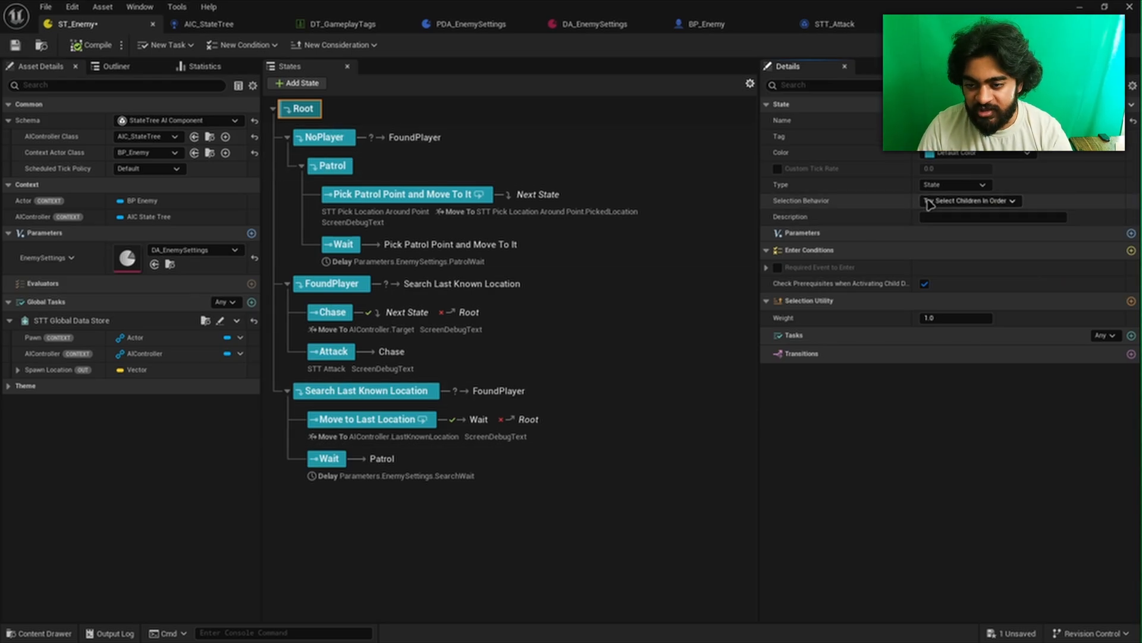
click(971, 202)
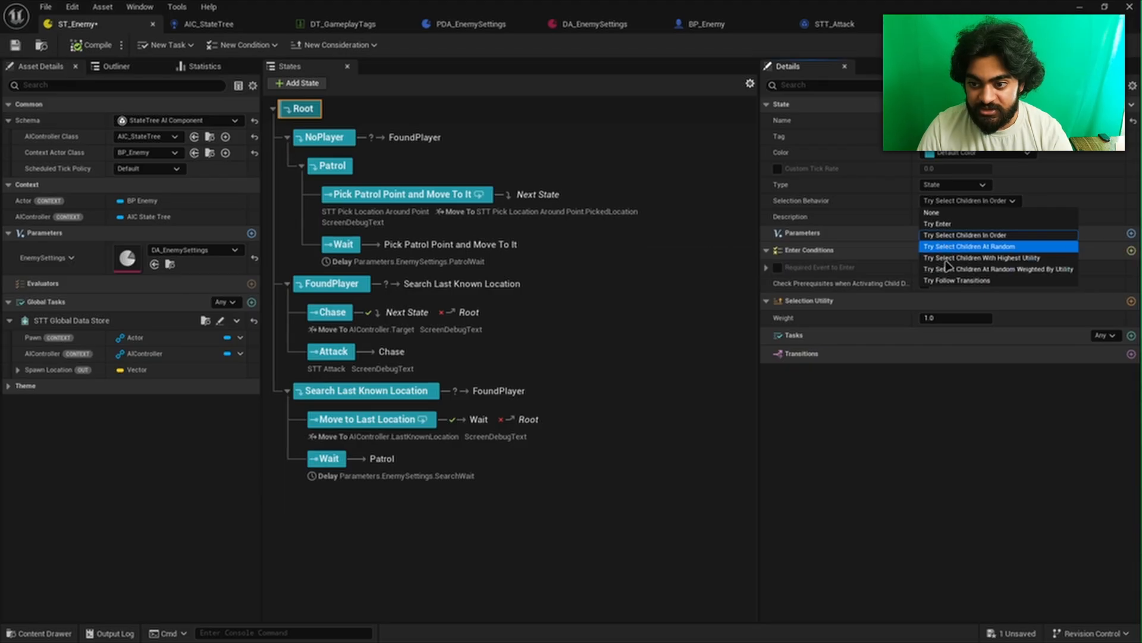
click(944, 409)
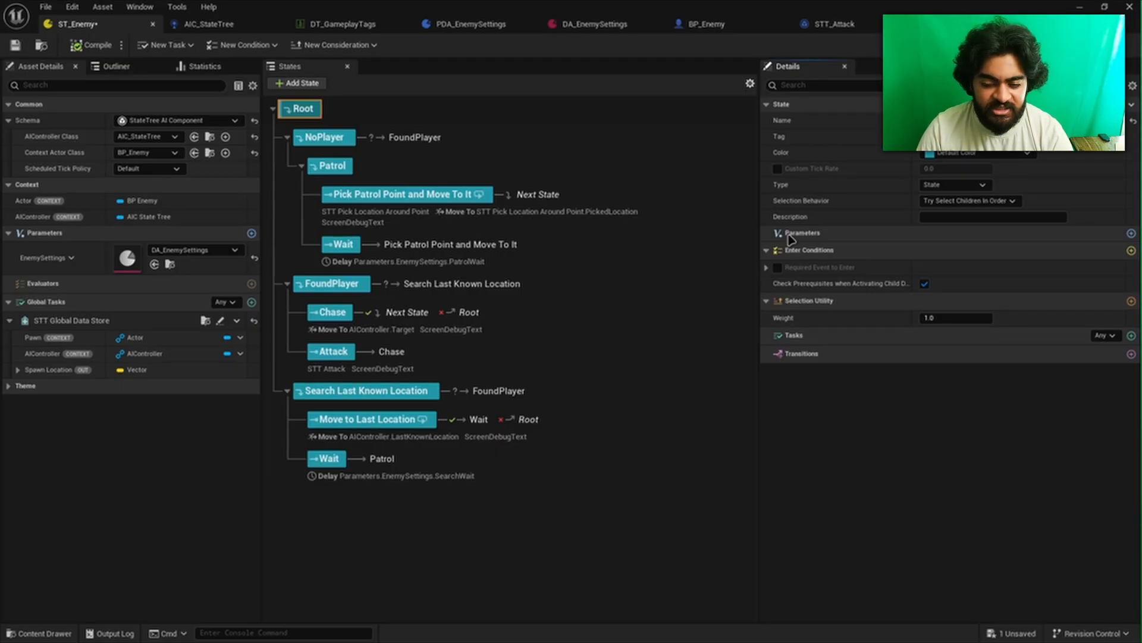
Add a parameter to the Root state and set its type to Vector
click(1131, 232)
click(822, 249)
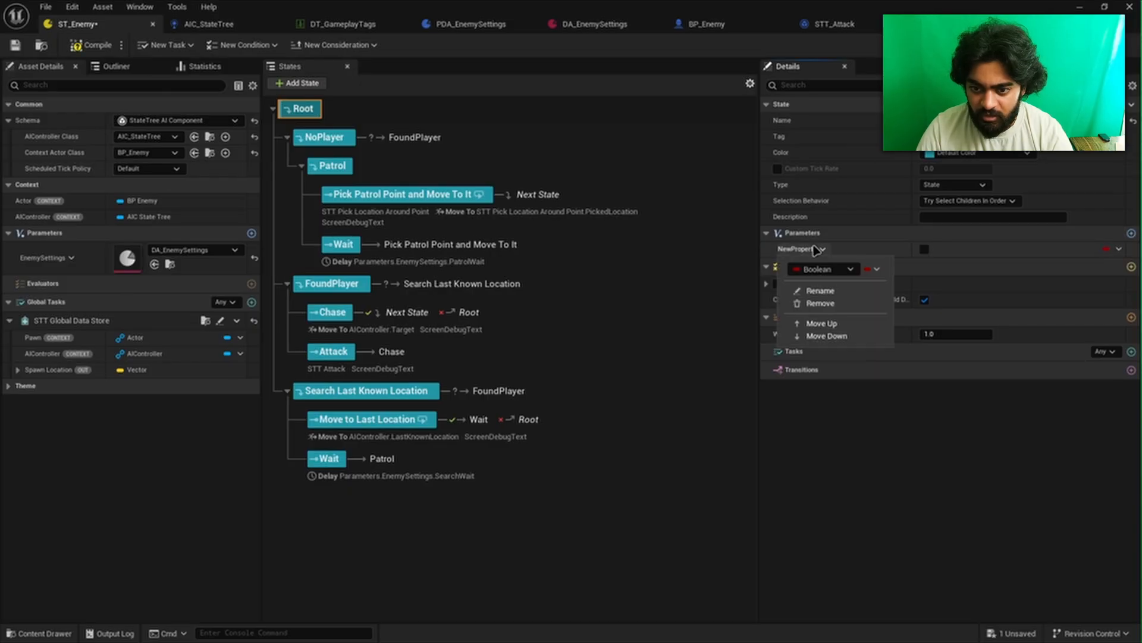
click(839, 272)
click(1012, 450)
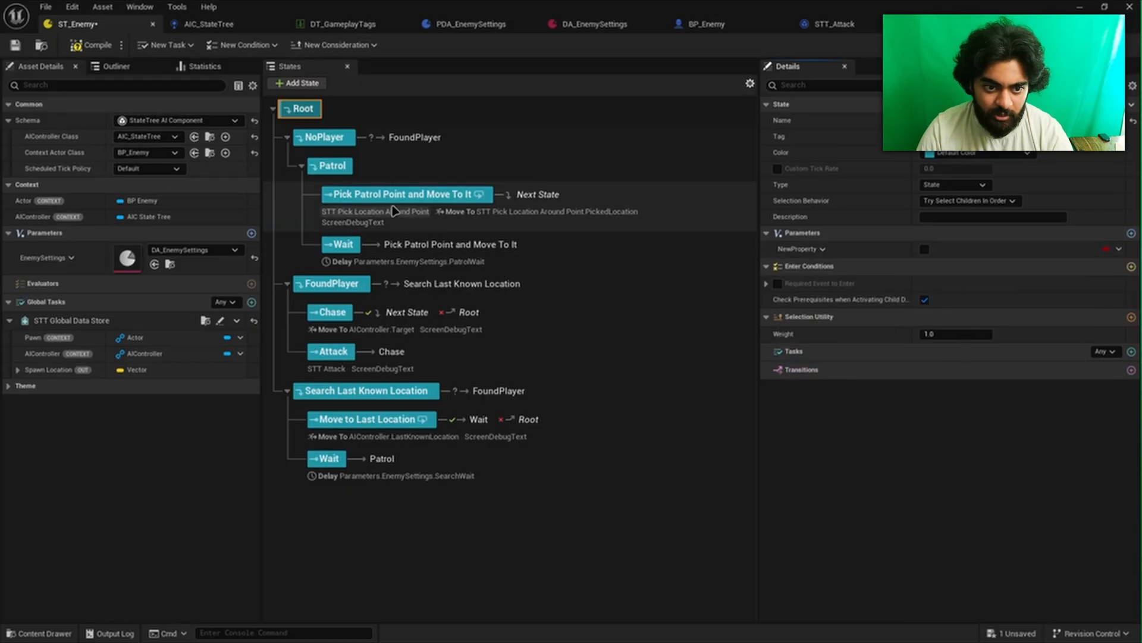
click(822, 248)
click(839, 269)
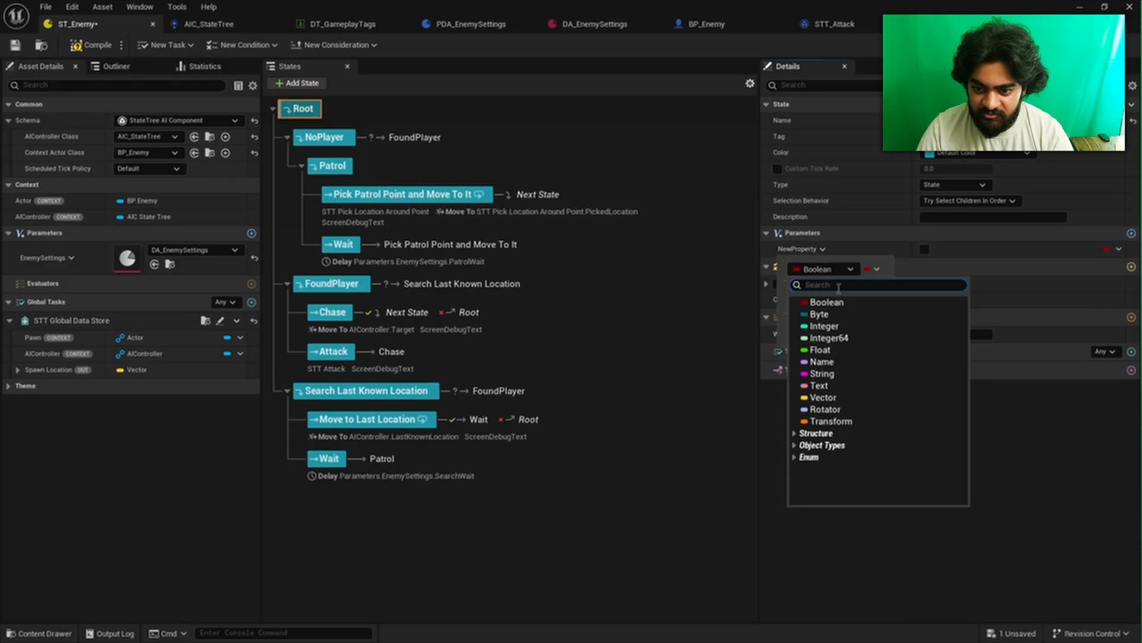
click(830, 397)
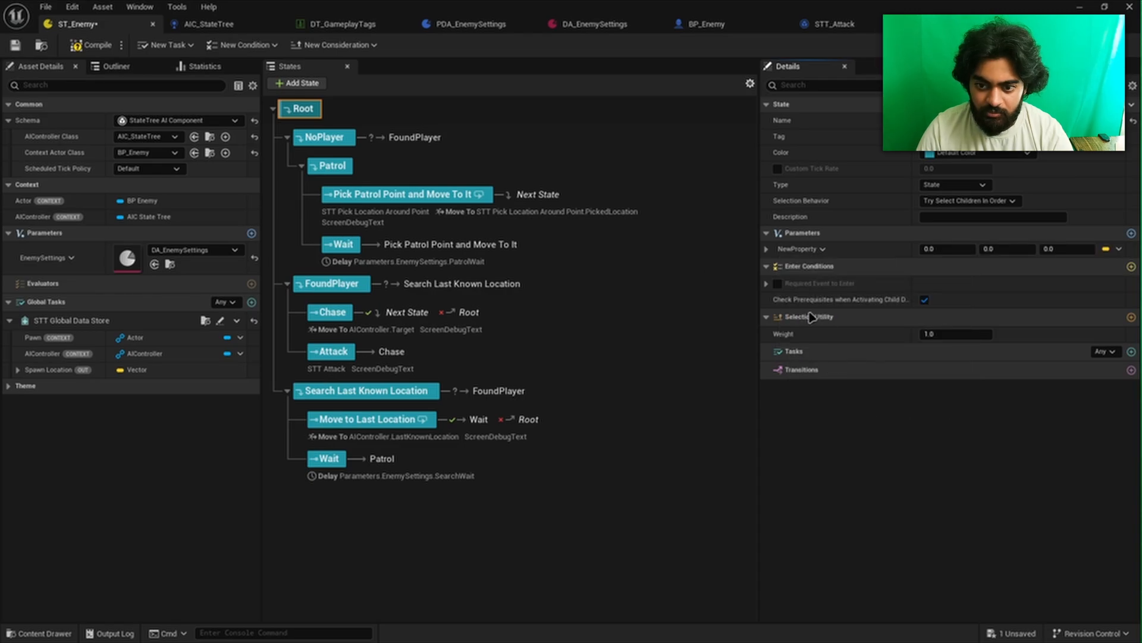
In Pick Patrol Point and Move To It, examine the binding options for the Move To task's Destination, including Root's parameters
click(384, 198)
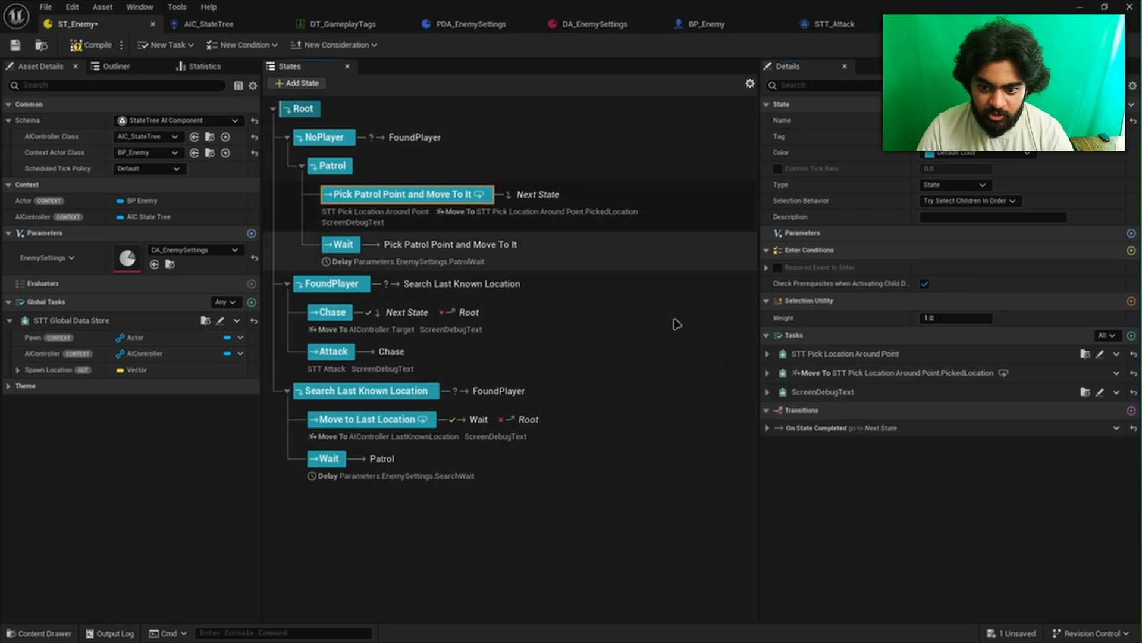
click(767, 373)
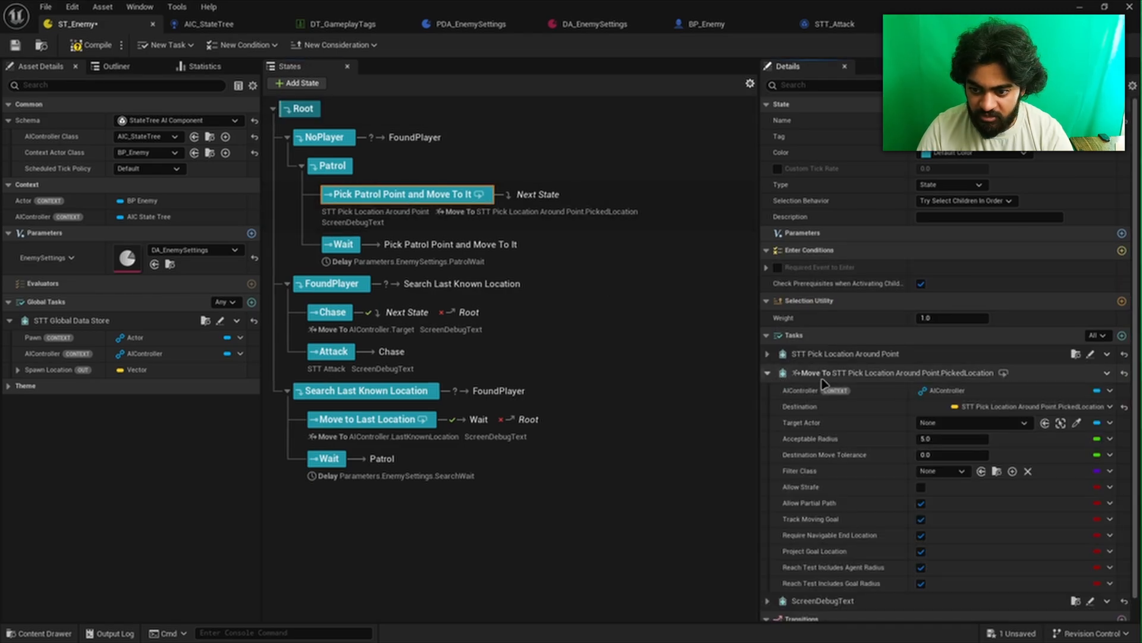
click(1111, 407)
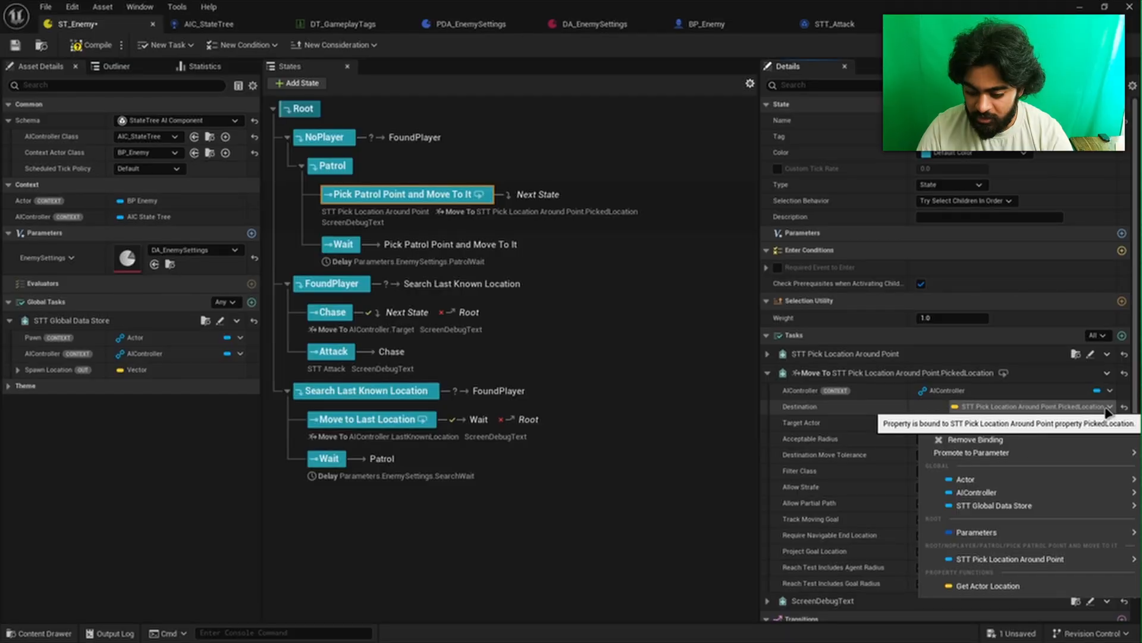
mouse_move(1006, 493)
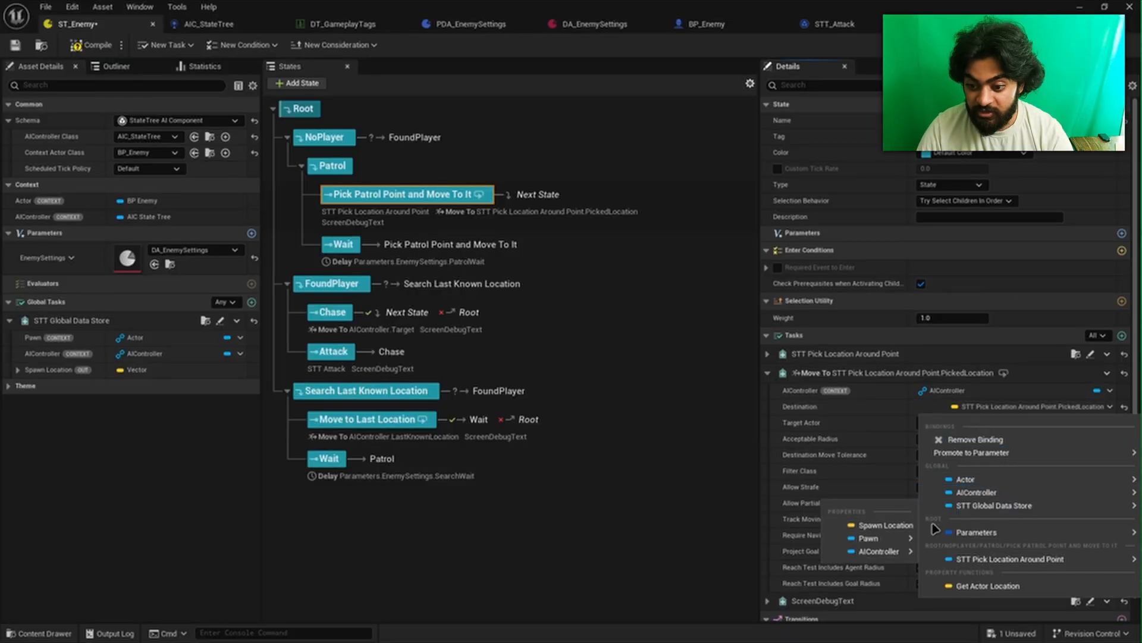
mouse_move(960, 533)
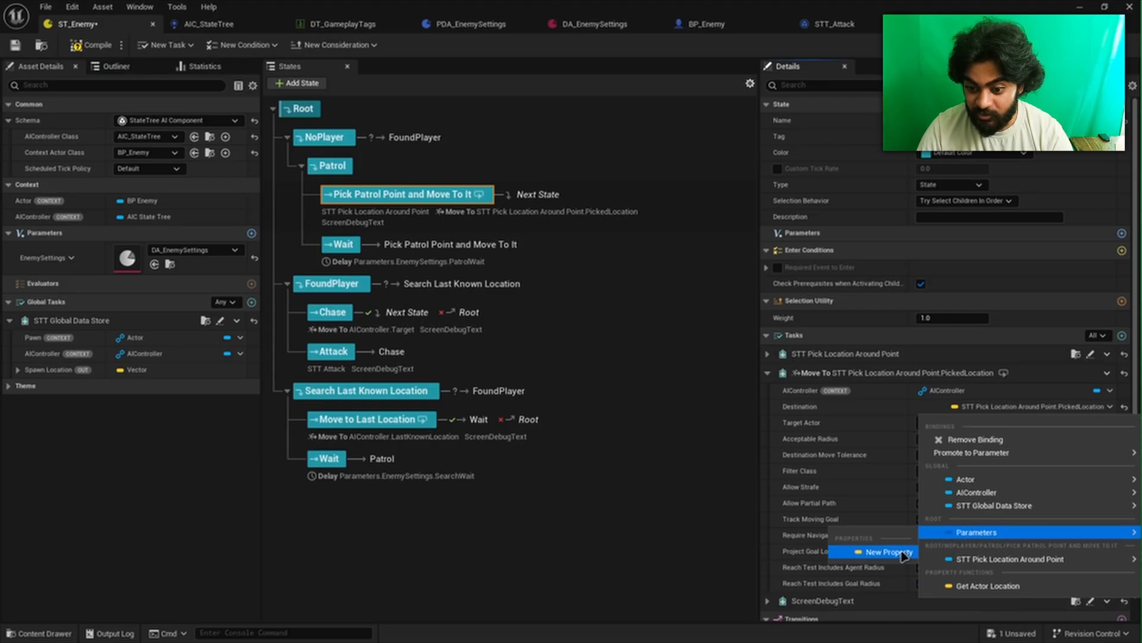
click(676, 426)
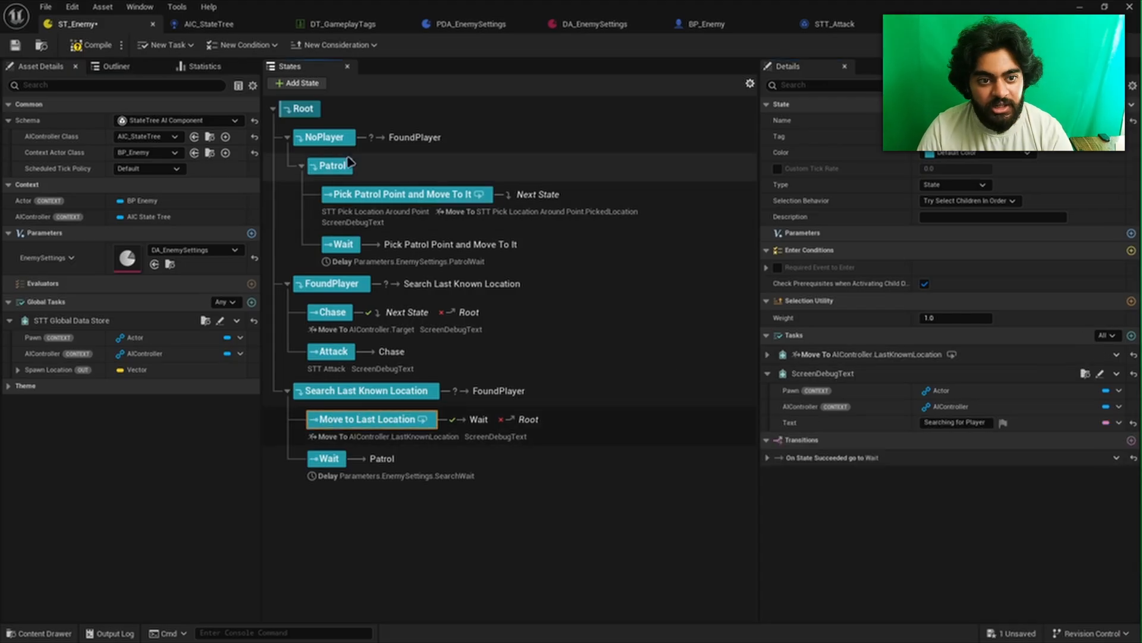
Remove the Vector parameter from the Root state
click(306, 114)
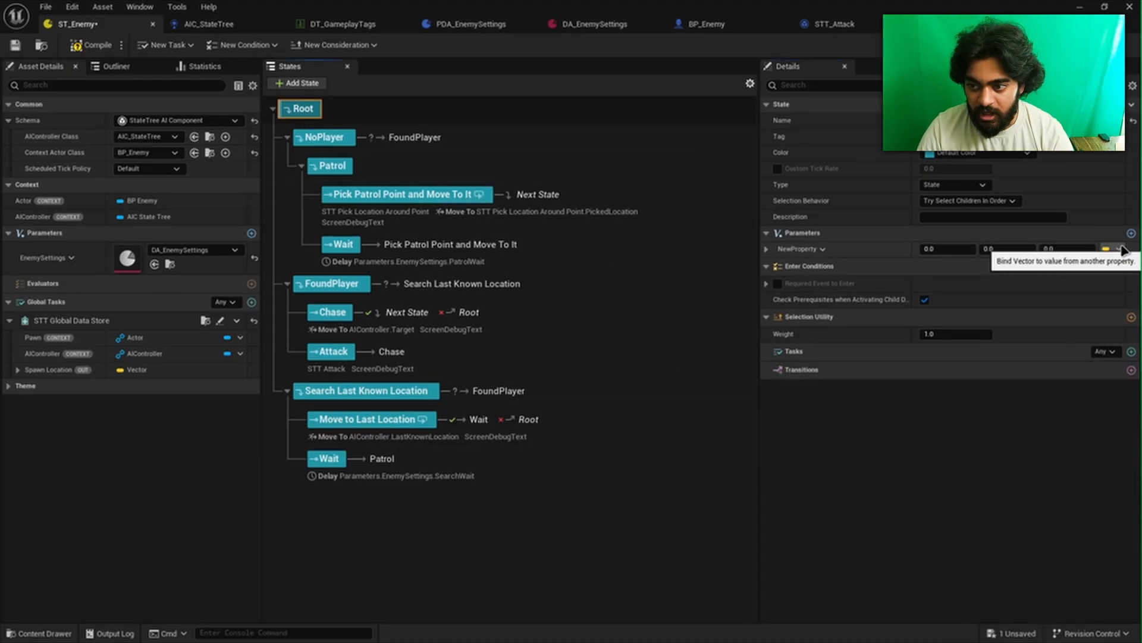
right_click(805, 250)
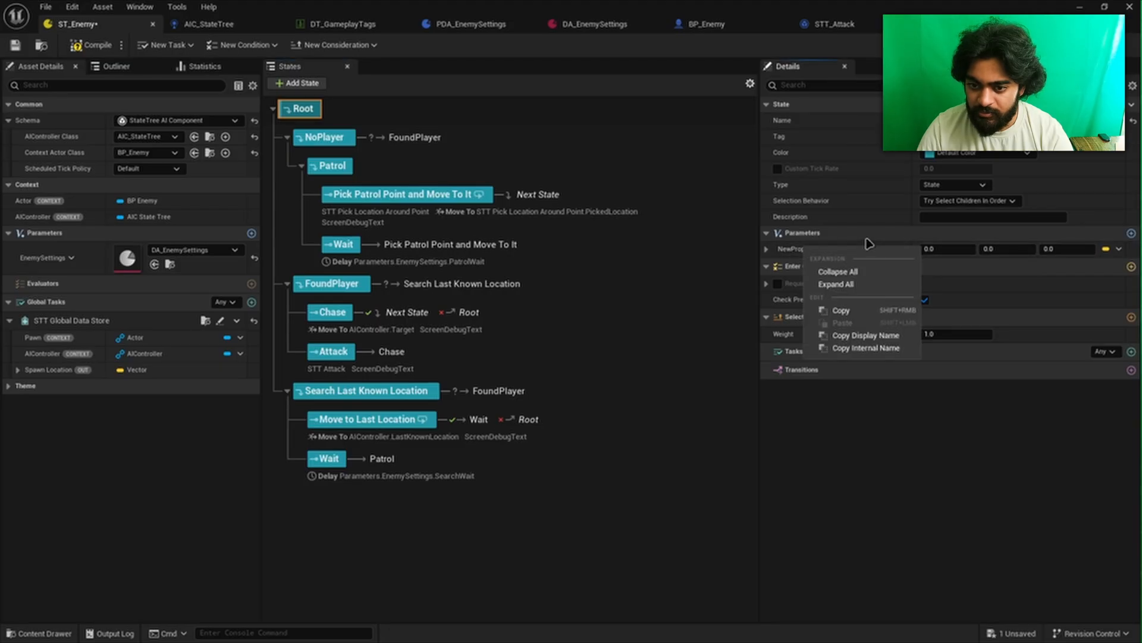
click(822, 249)
click(823, 249)
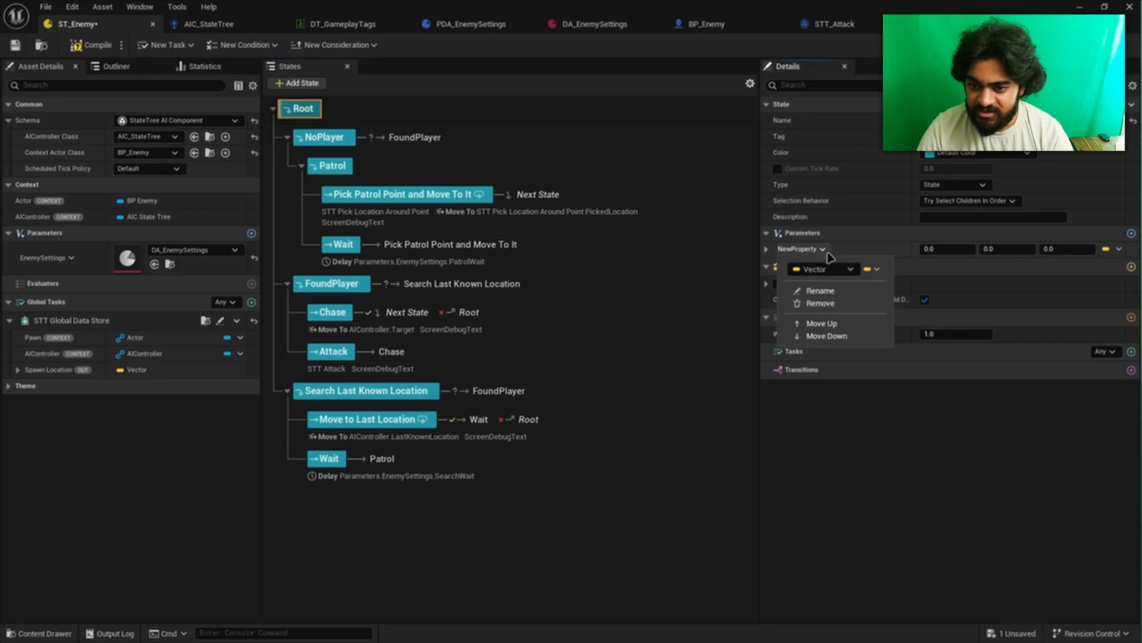
click(835, 304)
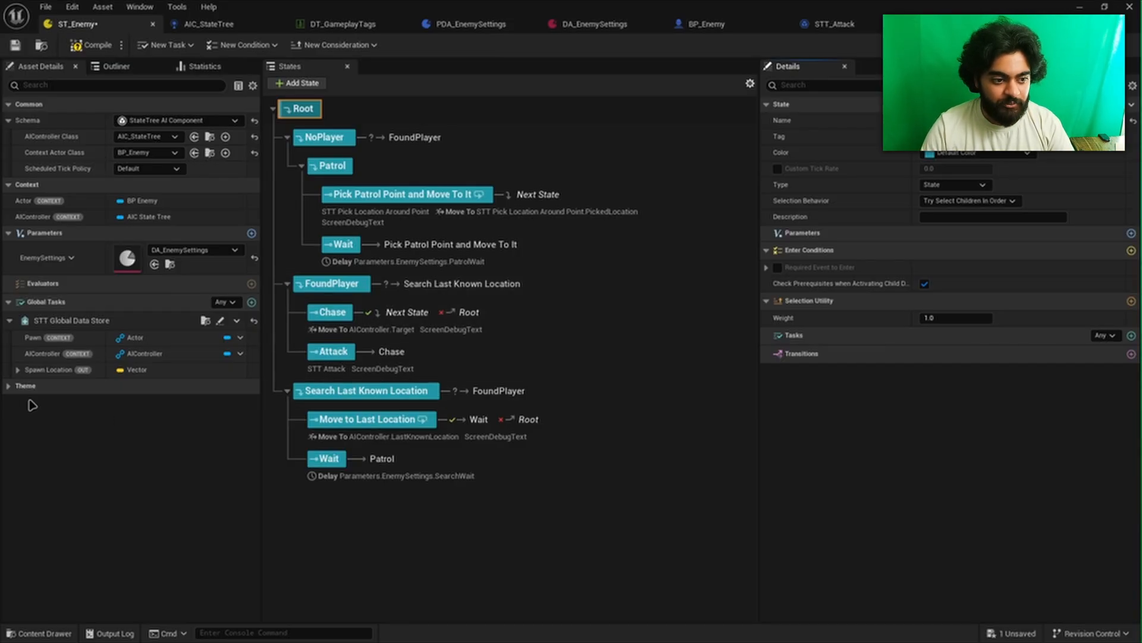
Rename the Default Color entry in the state tree's theme colors to Patrol
click(15, 386)
click(11, 403)
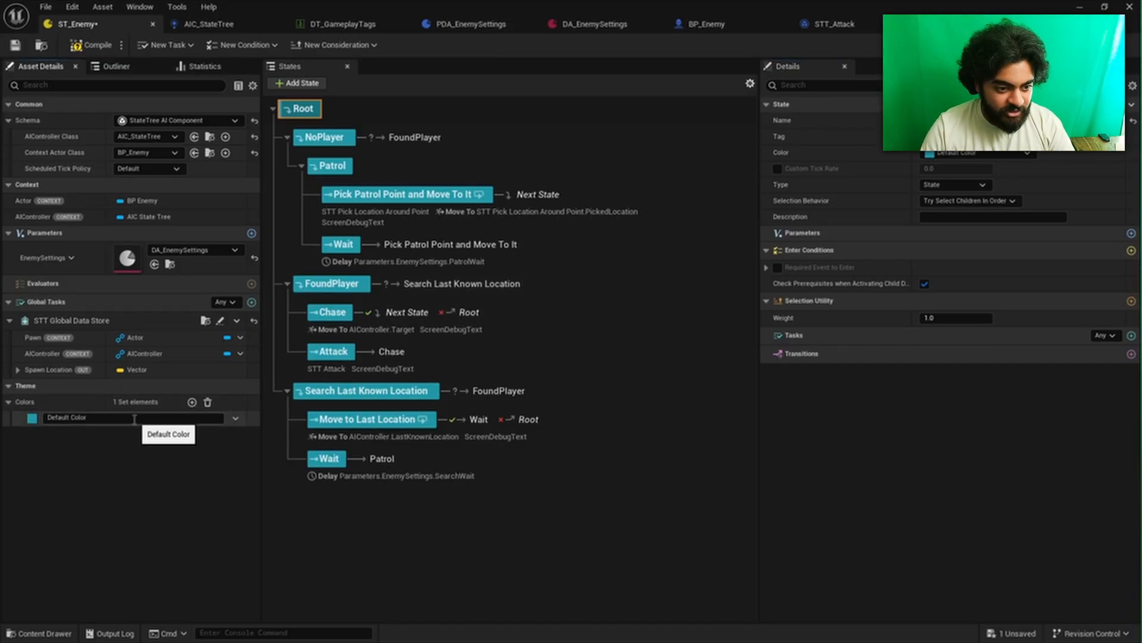
click(162, 422)
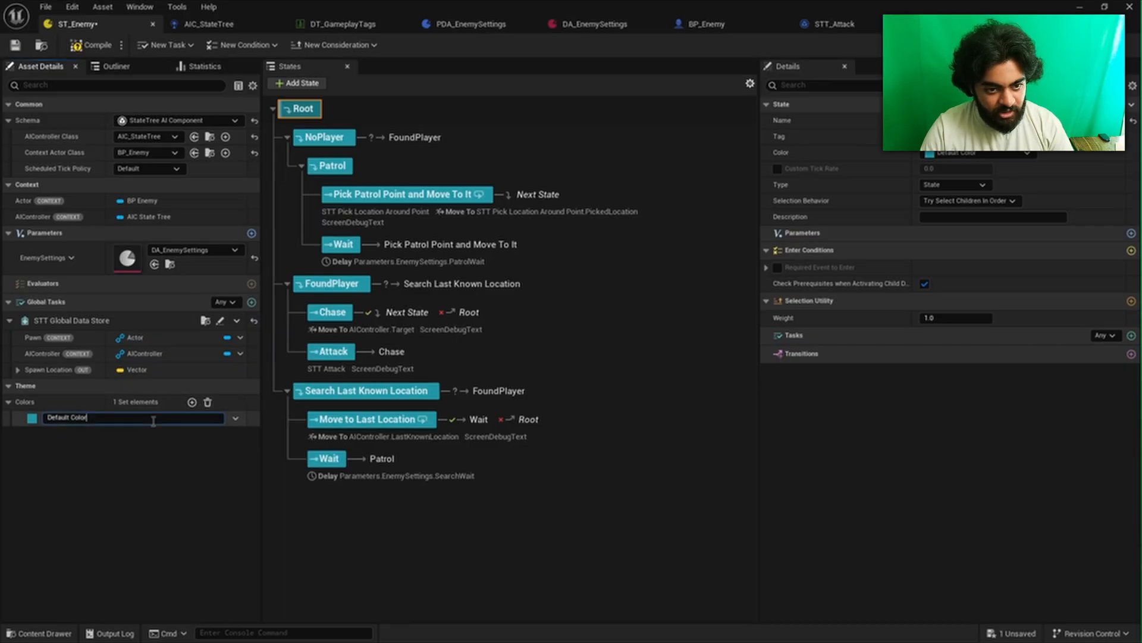
text(N)
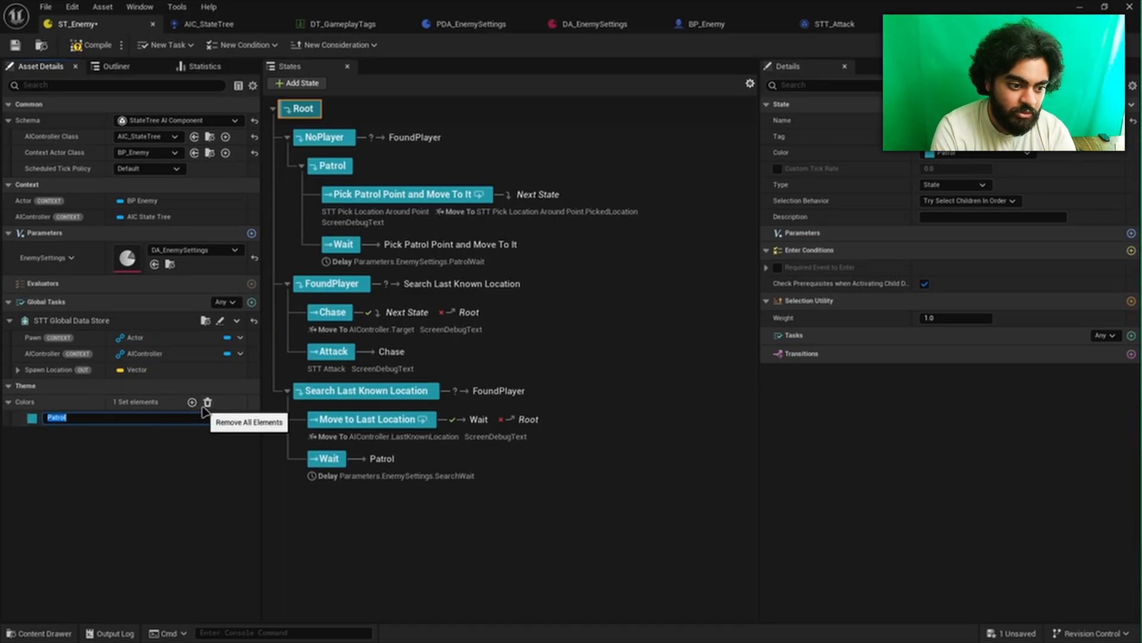
Add two more entries to the state tree's theme colors, named FoundPlayer and Search
click(192, 402)
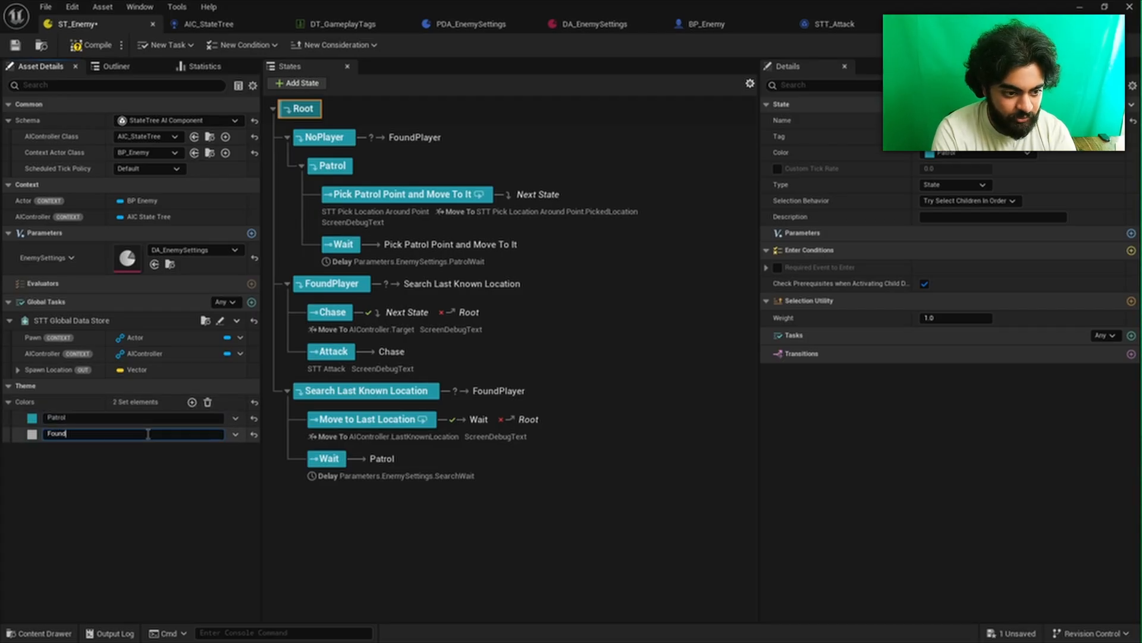
text(FoundPlay)
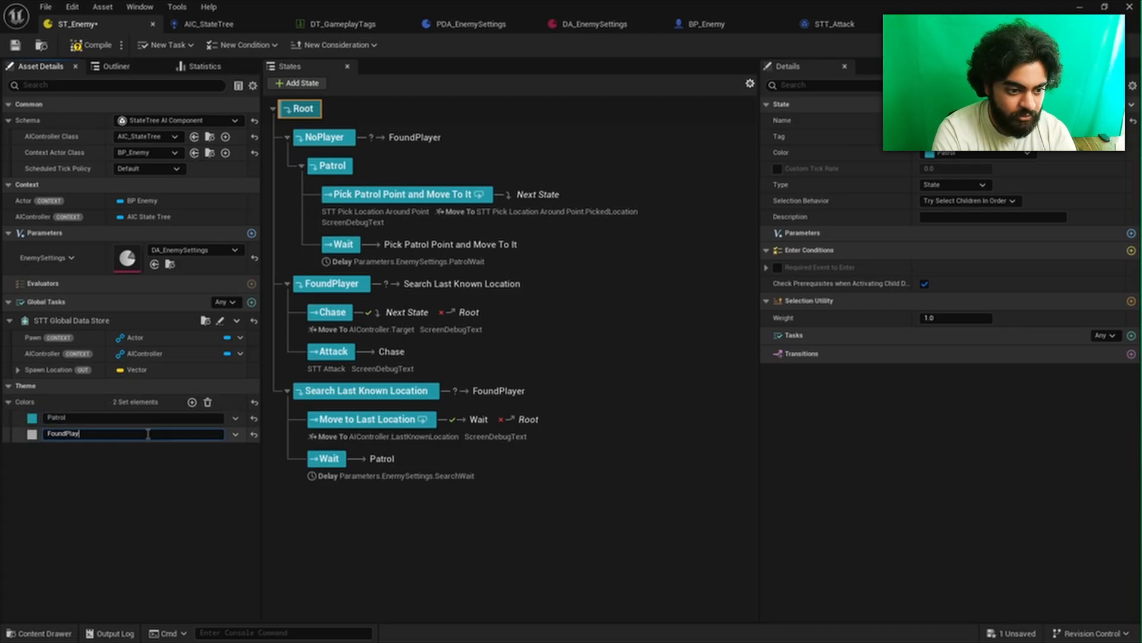
text(er)
click(192, 402)
click(157, 448)
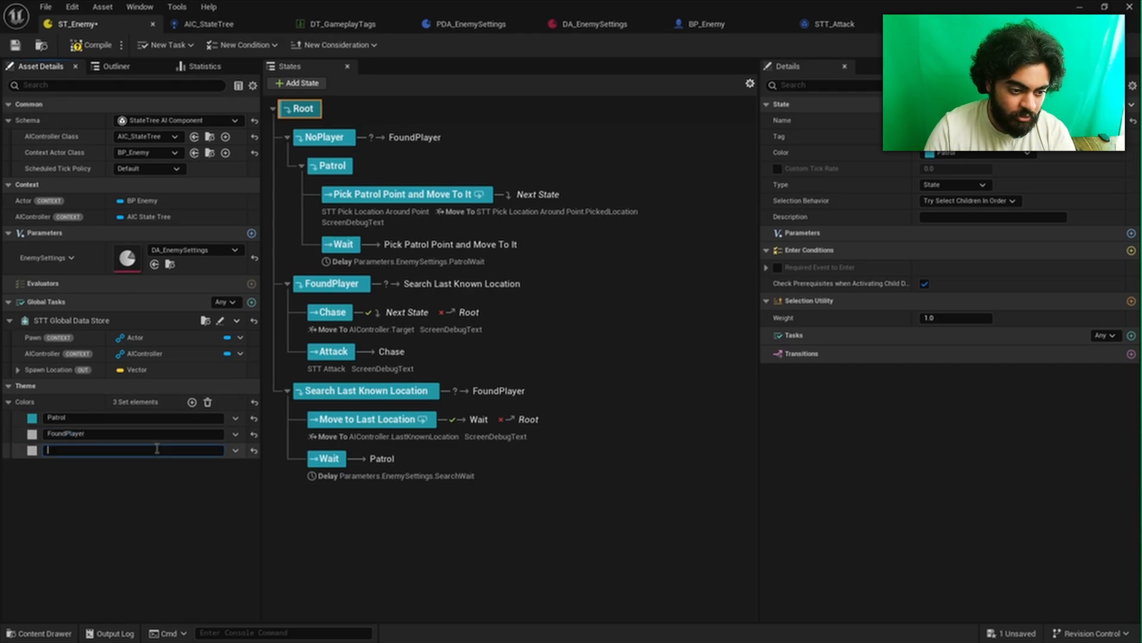
text(Search)
key(Return)
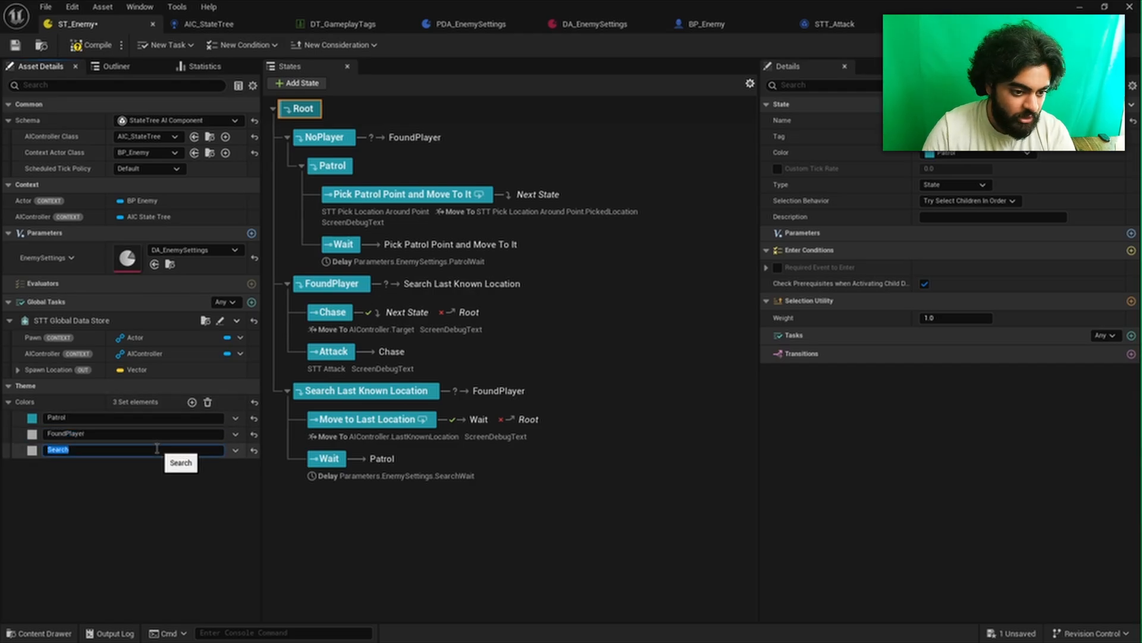
Set the FoundPlayer theme color to a dark orange-red, about hex AC5235FF
click(35, 435)
drag(154, 397, 210, 367)
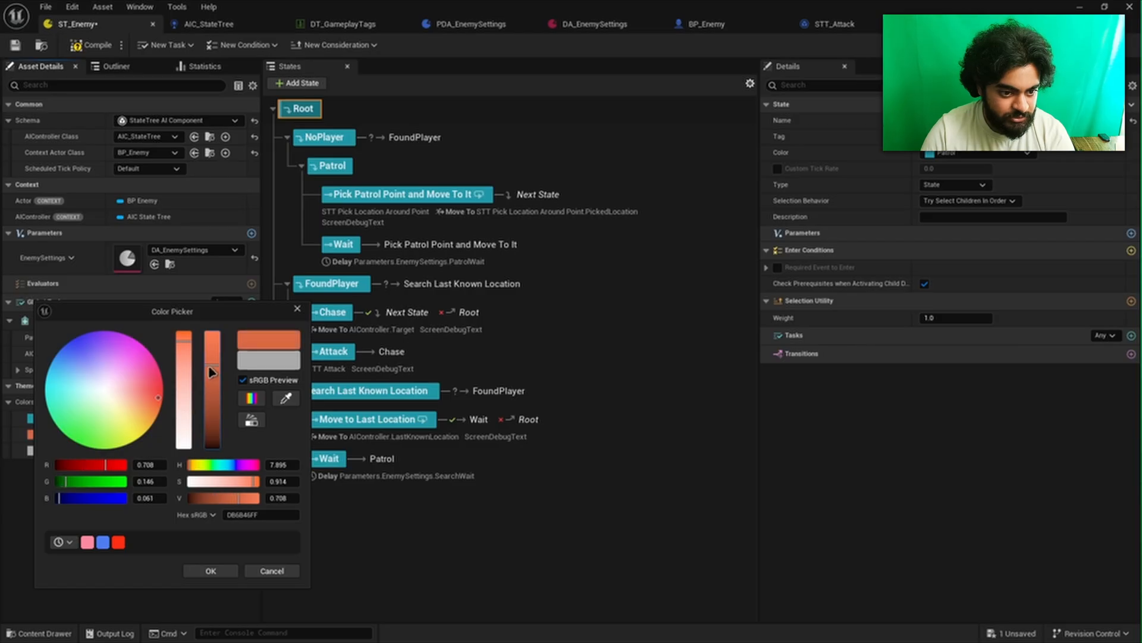
drag(214, 408, 213, 400)
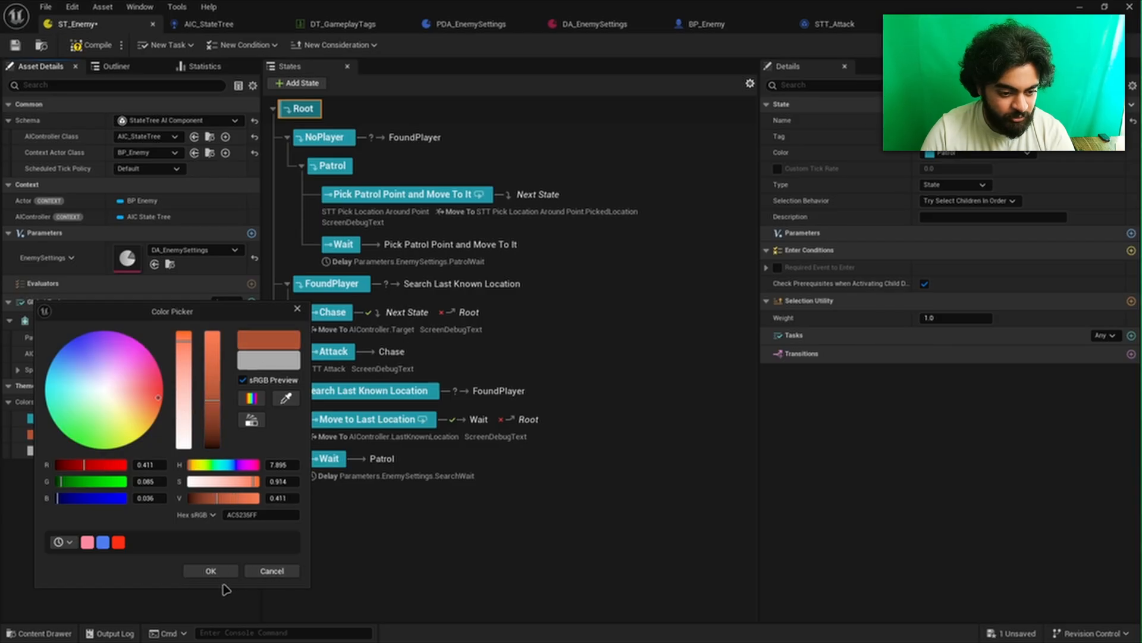
click(211, 570)
Set the Search theme color to a muted orange-brown, about hex B0844AFF
click(30, 451)
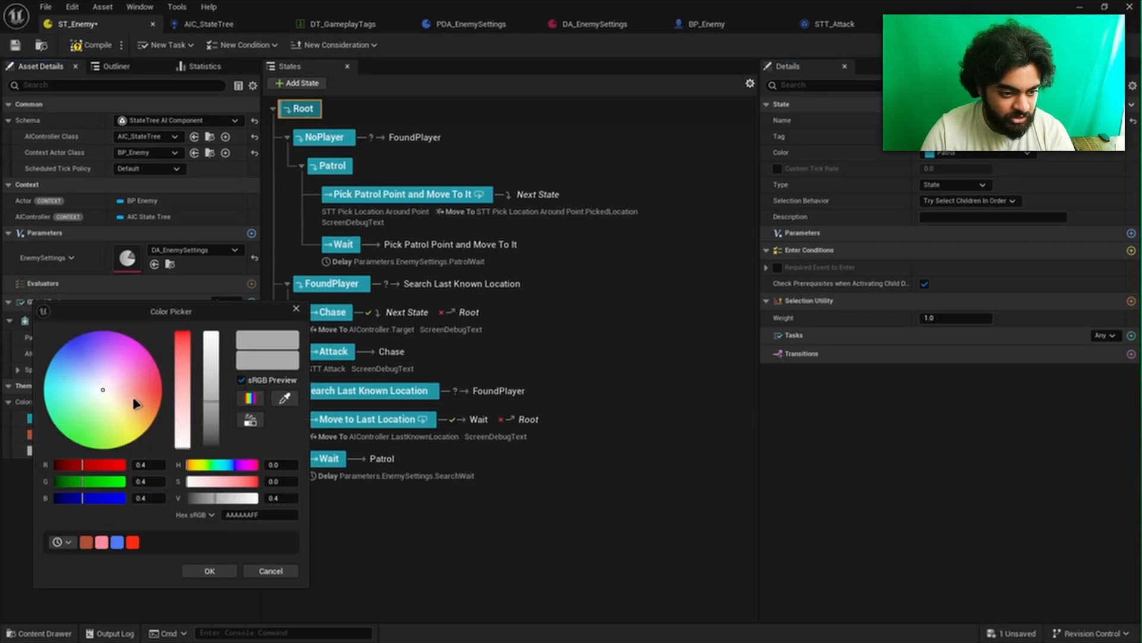
drag(136, 403, 141, 419)
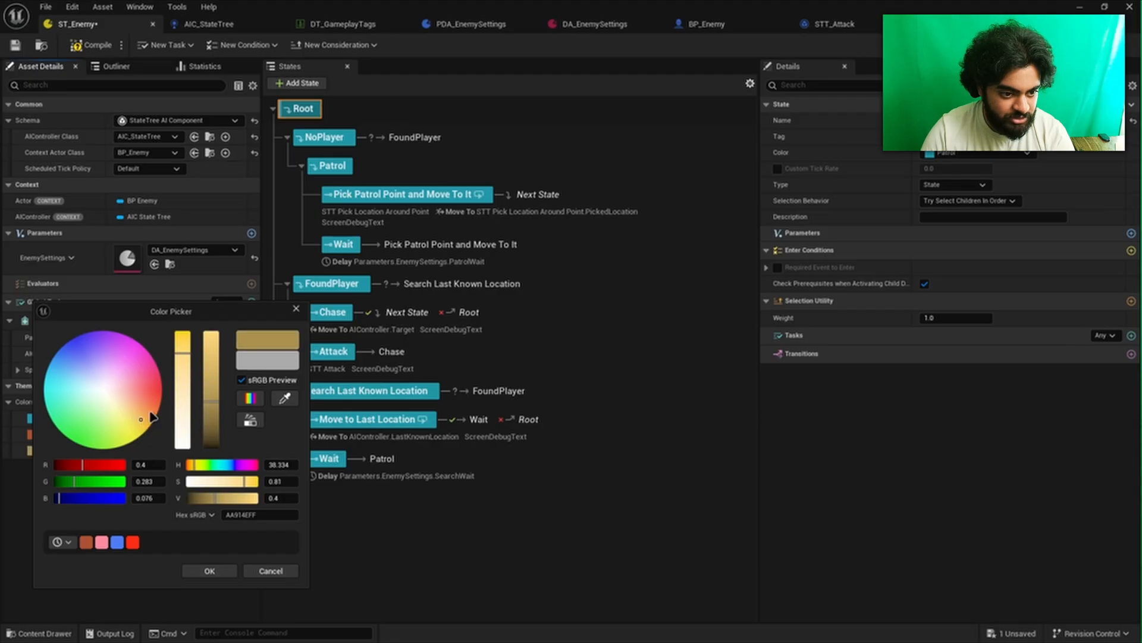
drag(211, 400, 209, 379)
drag(208, 374, 205, 398)
drag(138, 413, 146, 414)
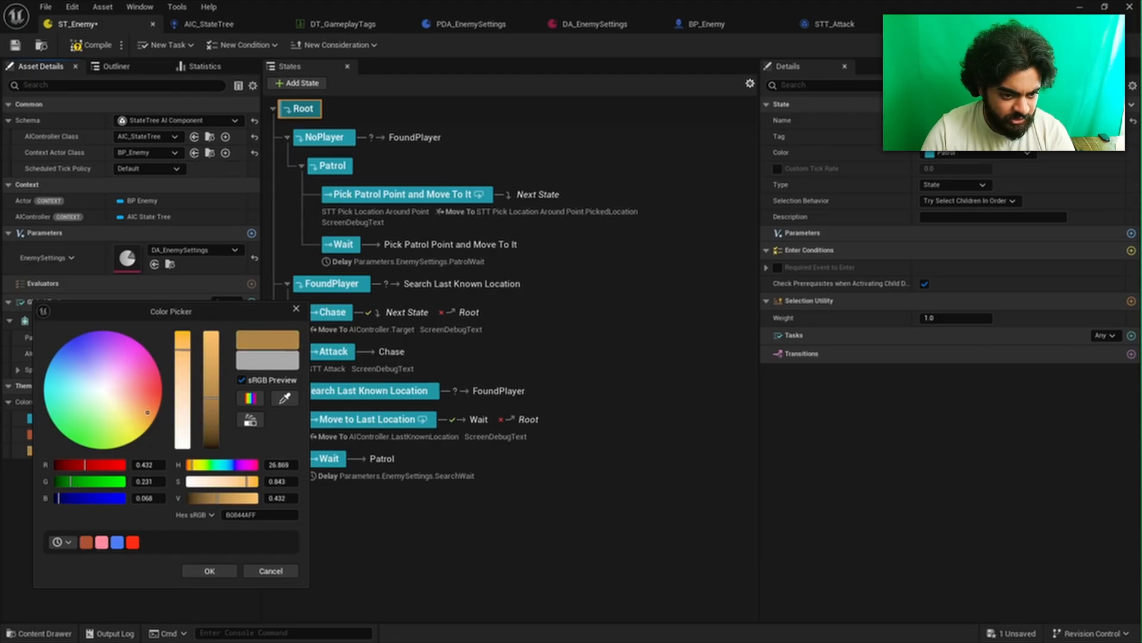
click(231, 572)
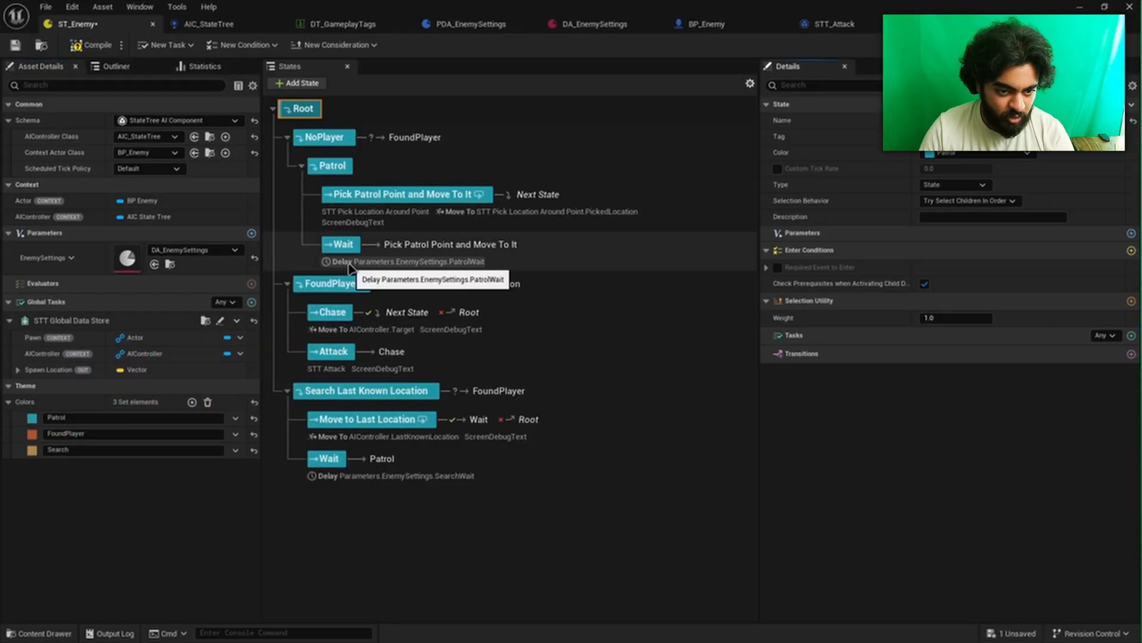
Assign the FoundPlayer theme color to the FoundPlayer, Chase and Attack states together
click(331, 289)
ctrl+click(326, 311)
ctrl+click(328, 351)
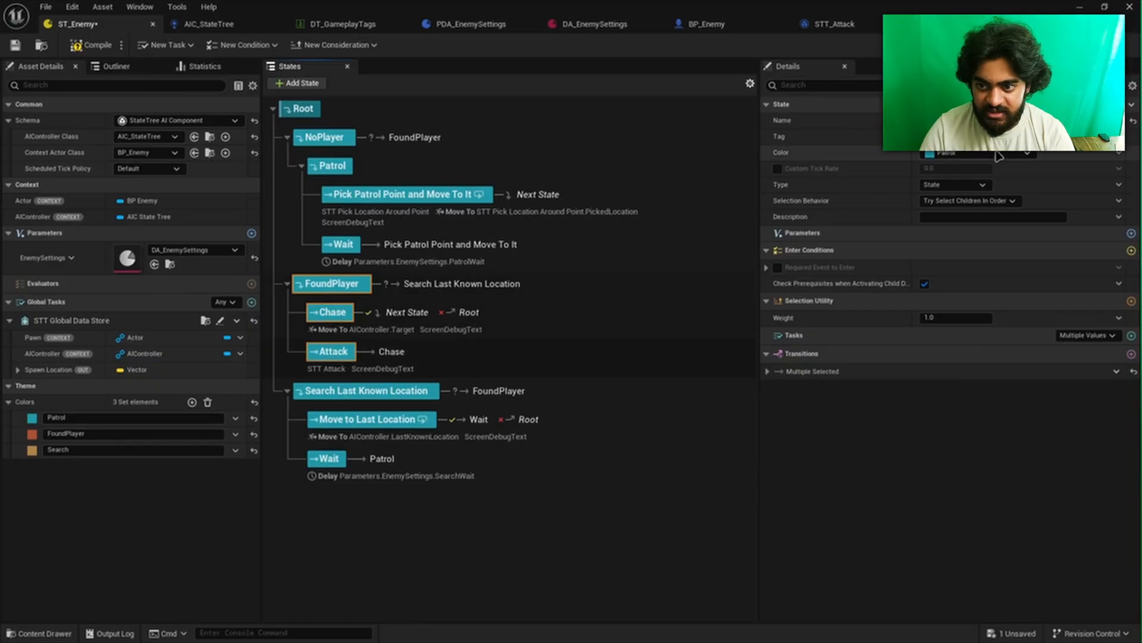
click(957, 180)
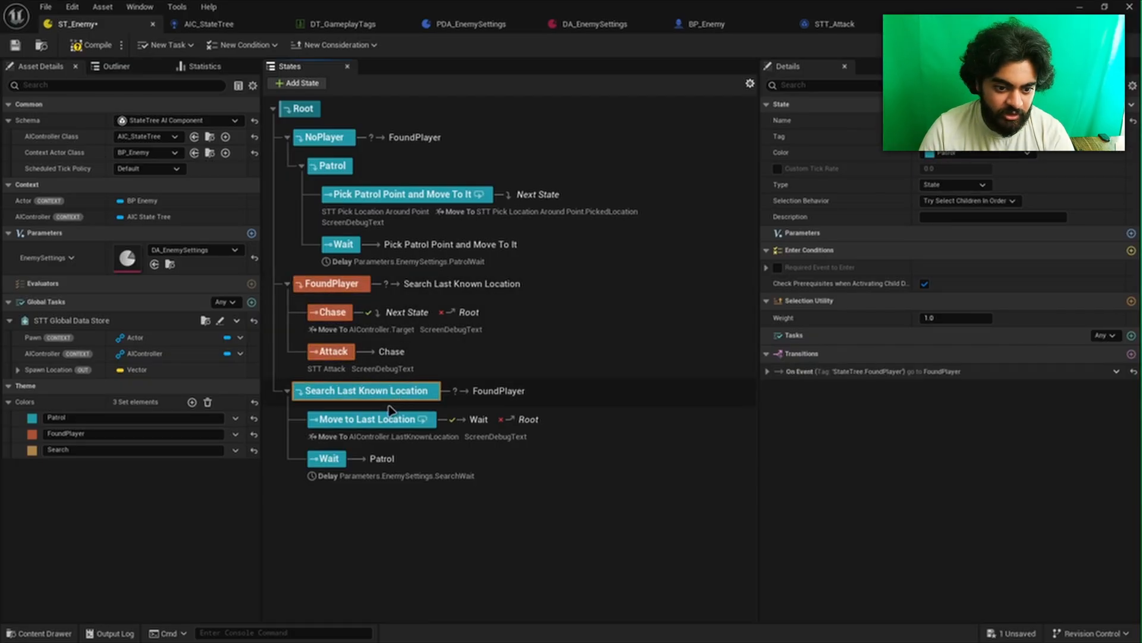
Assign the Search theme color to Search Last Known Location and its child states Move to Last Location and Wait
ctrl+click(327, 458)
click(976, 153)
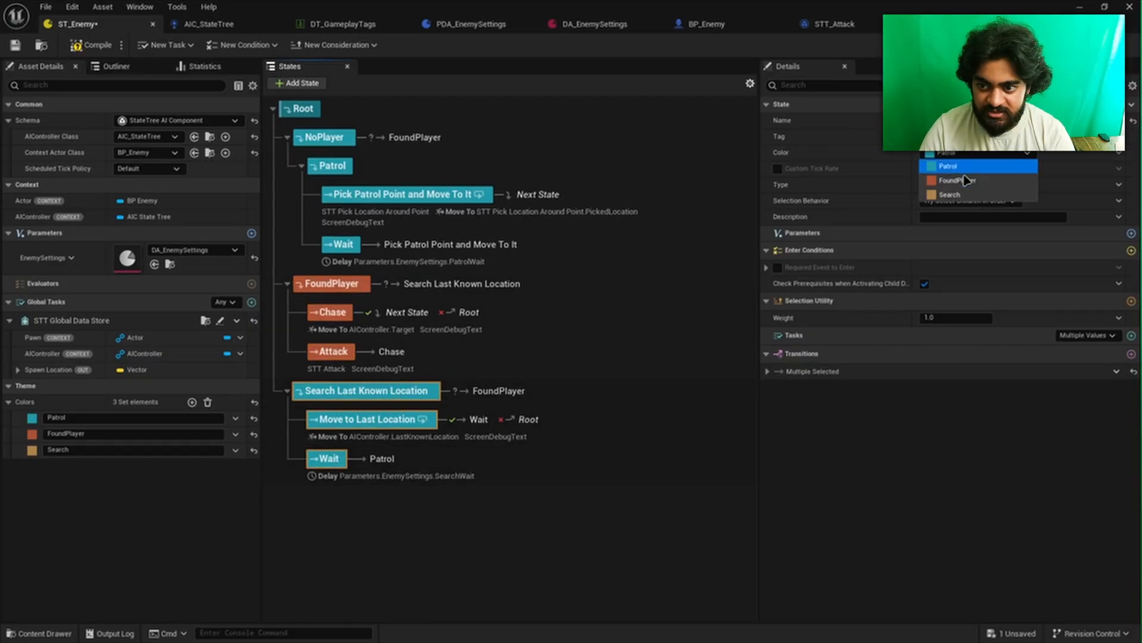
click(965, 196)
click(602, 510)
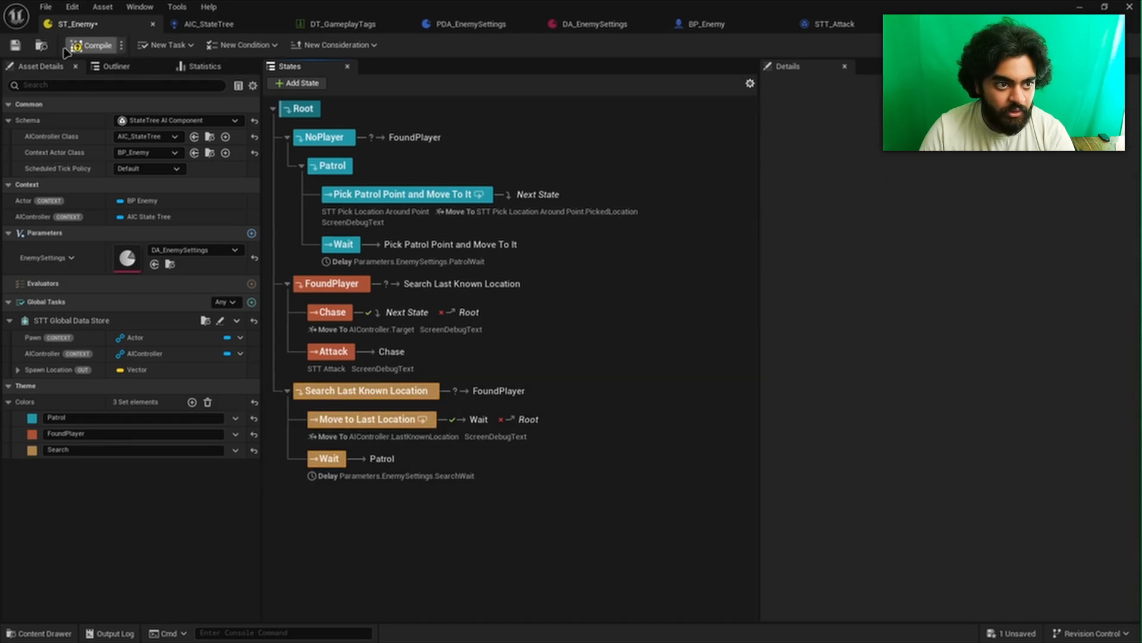
Save the ST_Enemy state tree and select the Wait state under Patrol
click(22, 49)
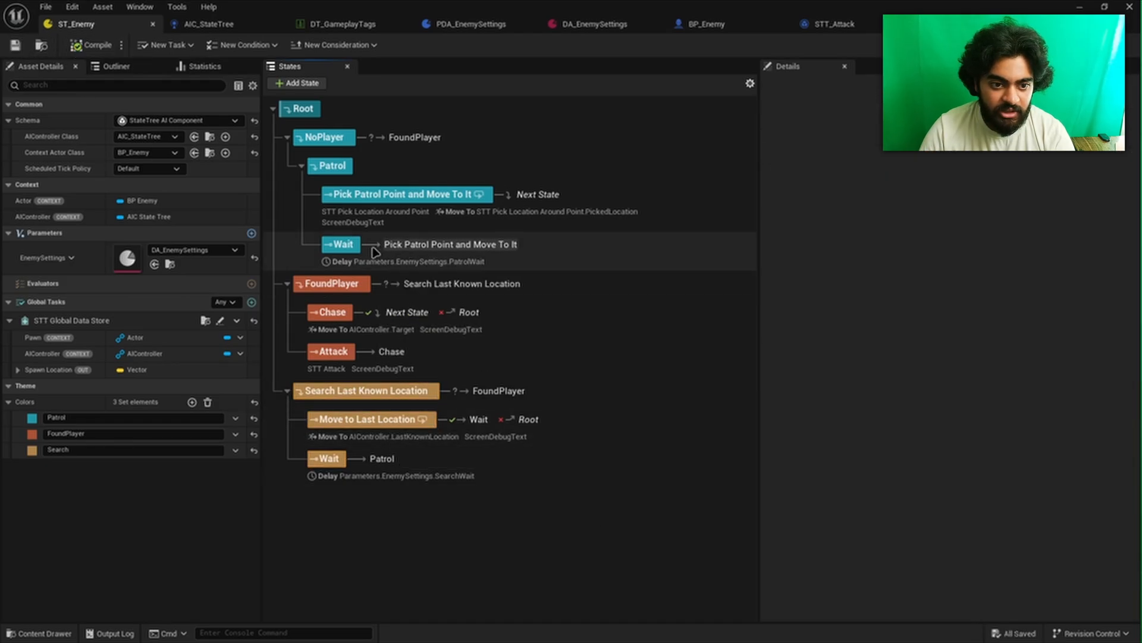
click(345, 245)
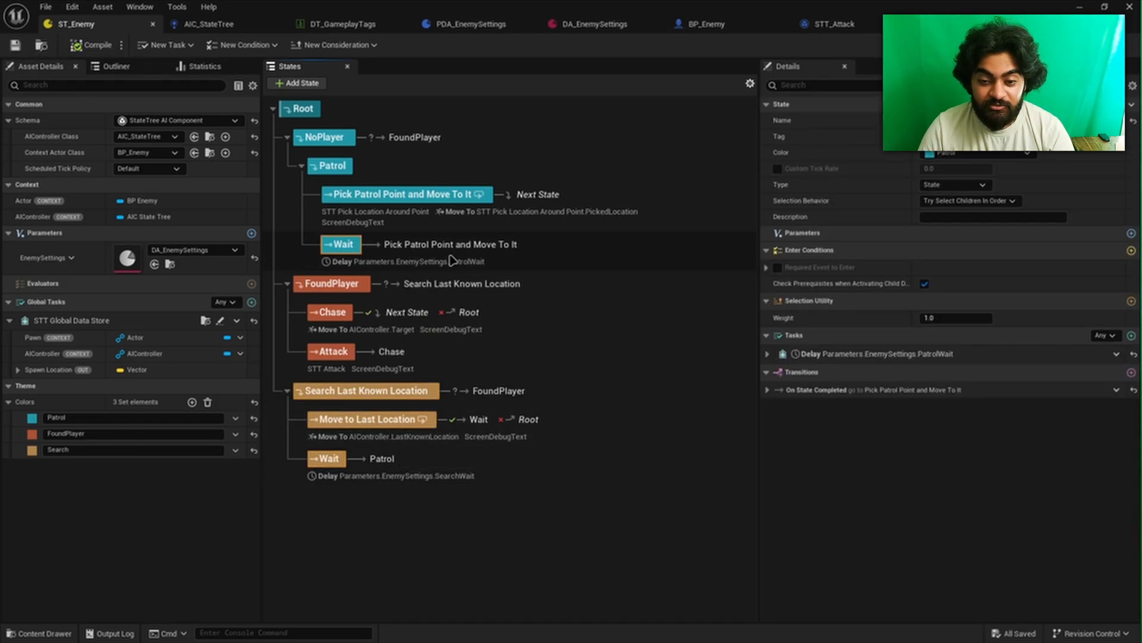